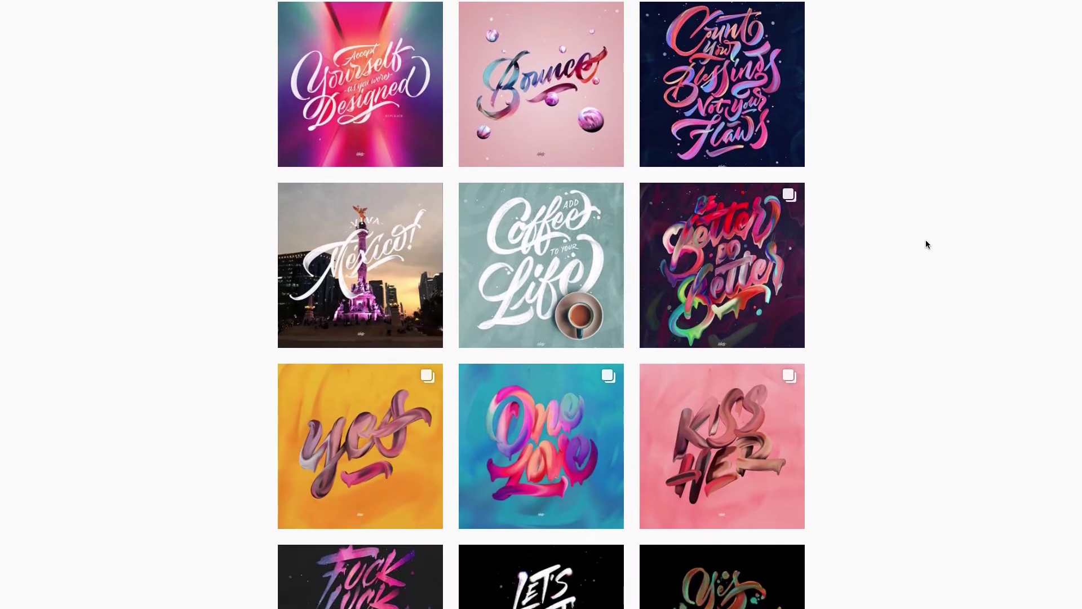
scroll(926, 244, "down", 3)
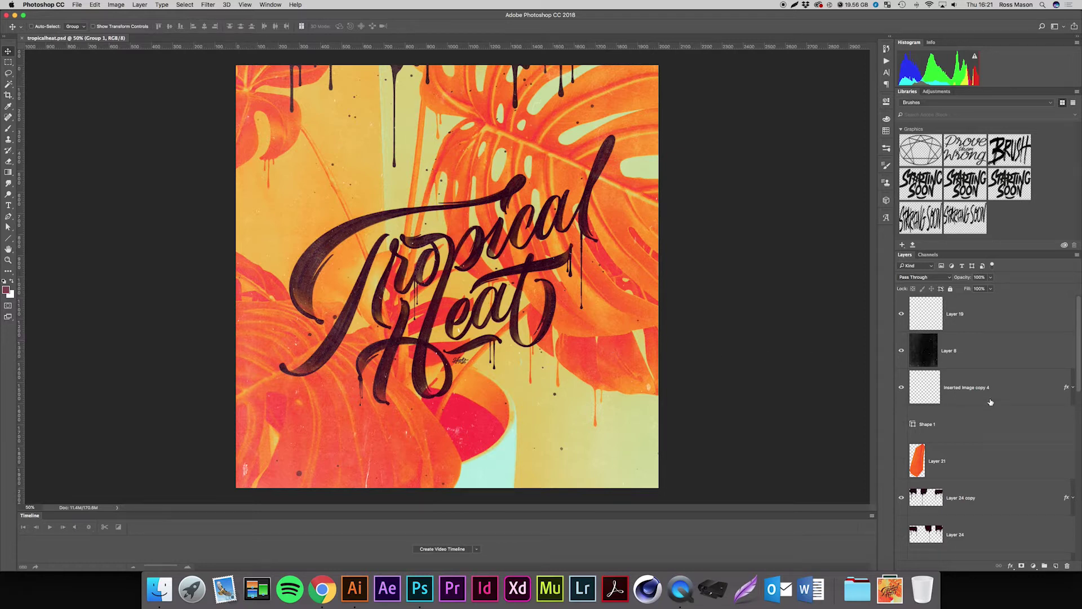
- Merge the lettering layers of Group 3 into a single layer and nudge the merged lettering slightly on the canvas
scroll(991, 402, "down", 3)
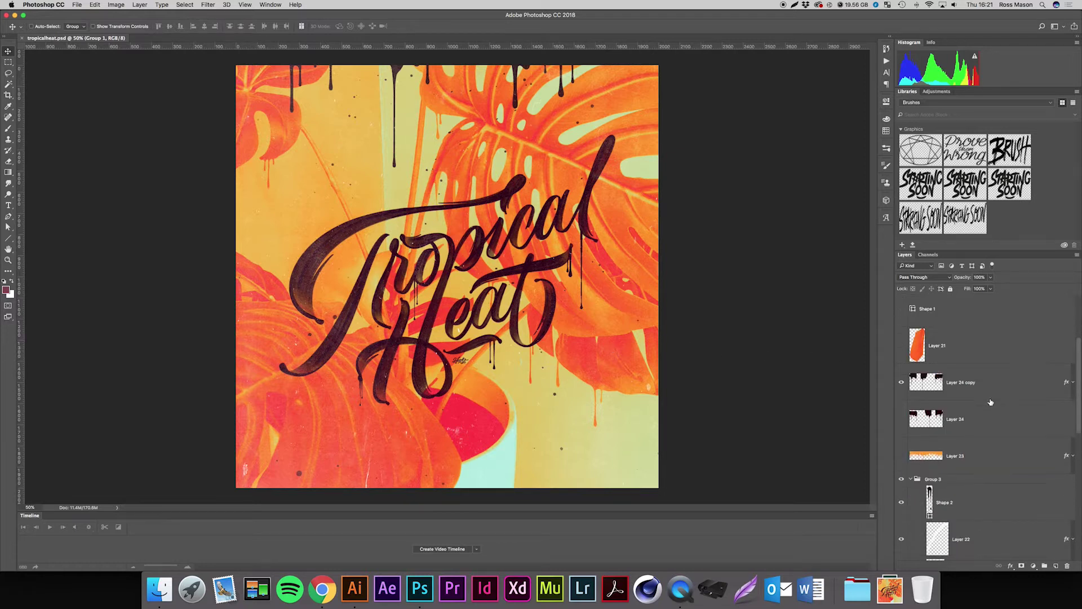
scroll(991, 402, "down", 4)
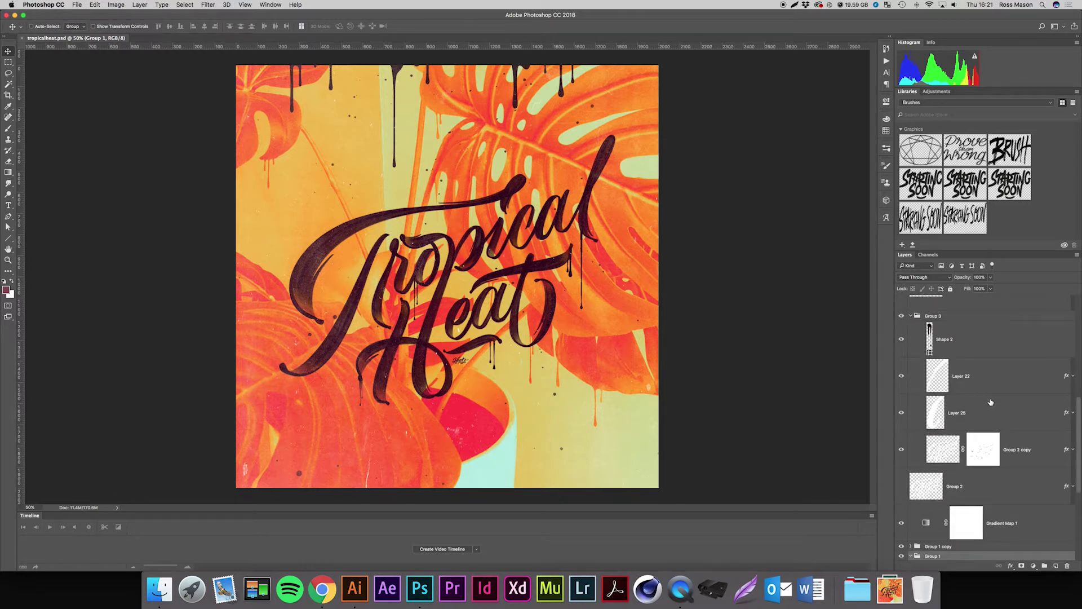
scroll(991, 402, "up", 6)
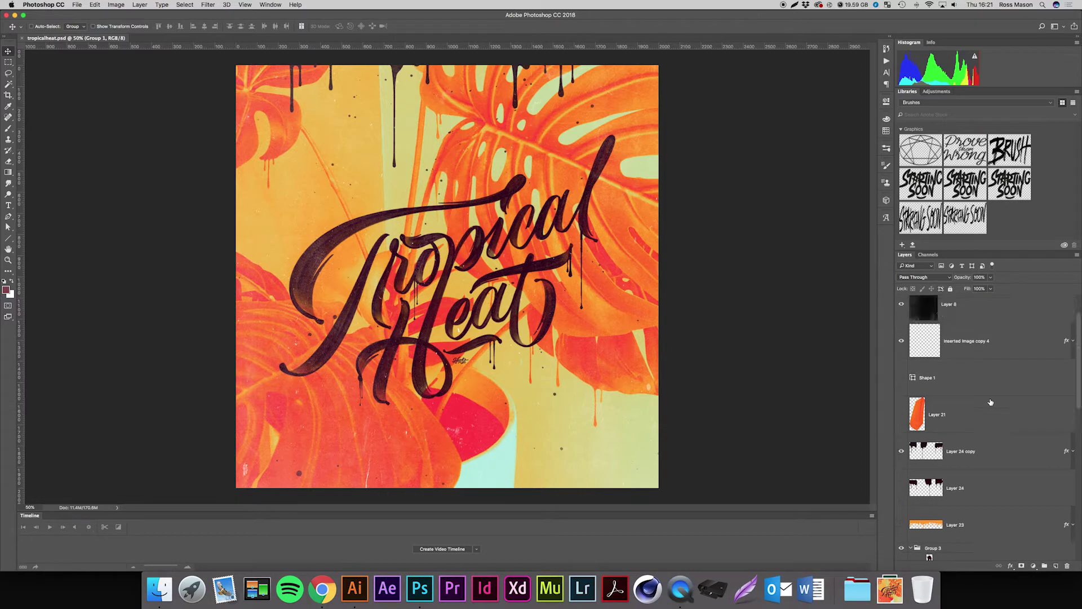
scroll(991, 402, "down", 5)
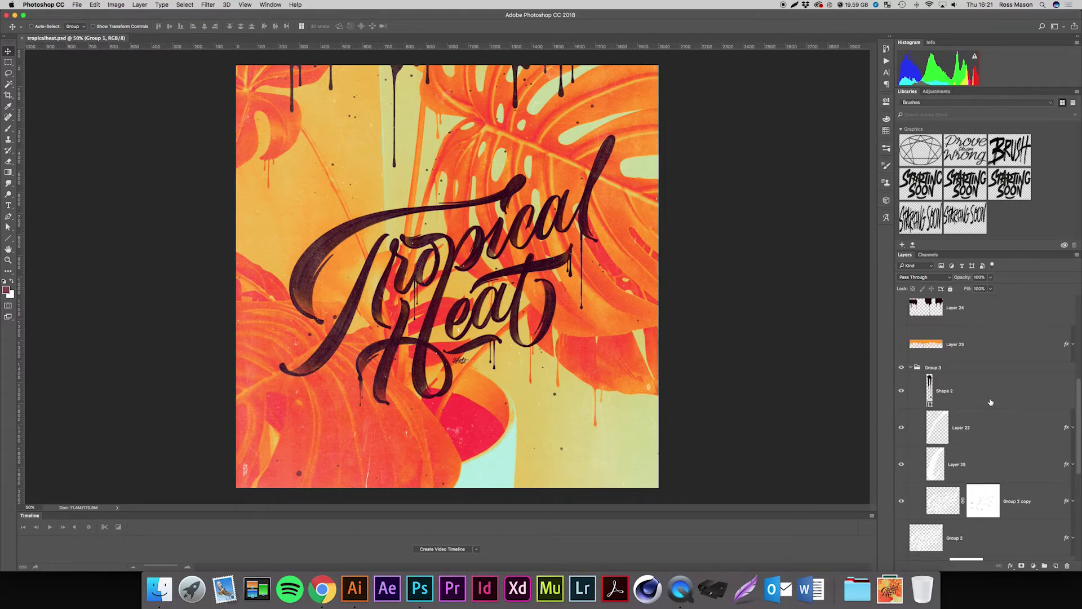
left_click(912, 368)
left_click(912, 368)
left_click(901, 367)
left_click(901, 368)
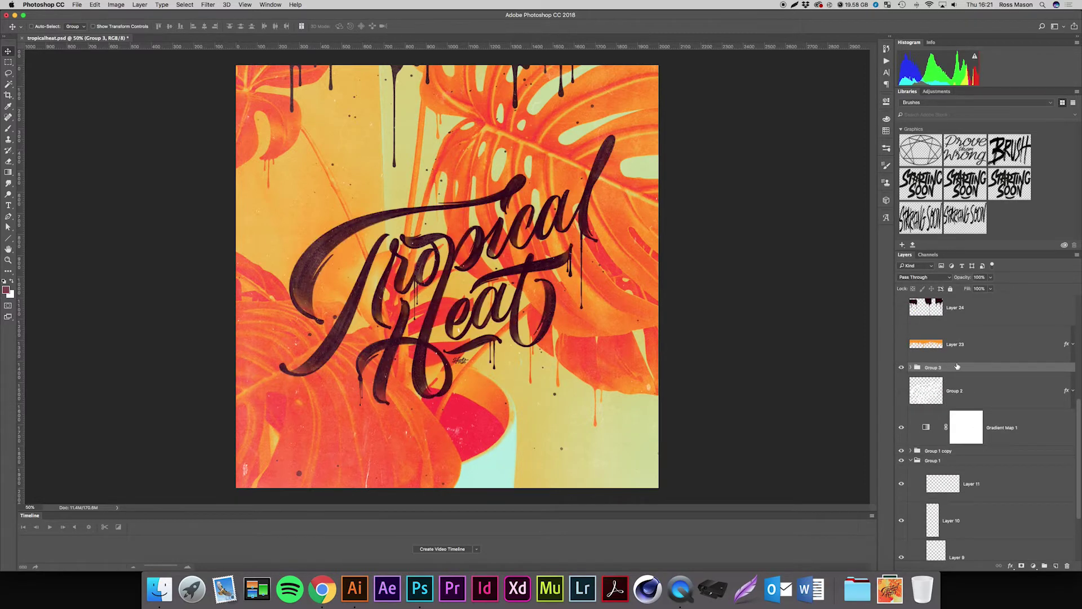
key("super+e")
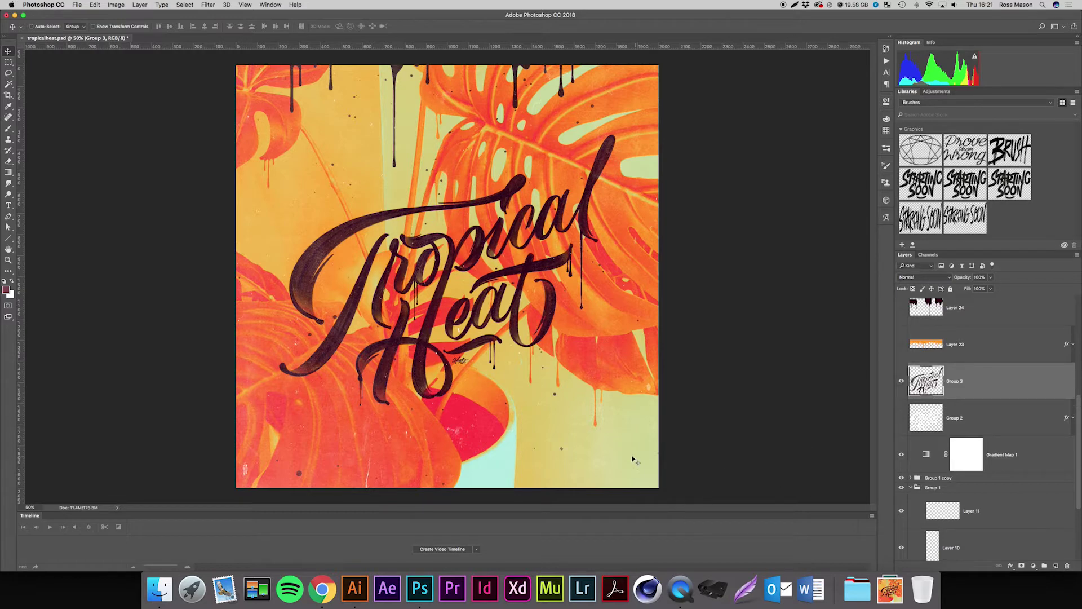
mouse_move(456, 367)
left_mouse_down()
mouse_move(448, 420)
mouse_move(465, 373)
left_mouse_up()
- Switch to Illustrator and create a new 1080 x 1080 px document with RGB Color mode and one artboard
left_click(355, 588)
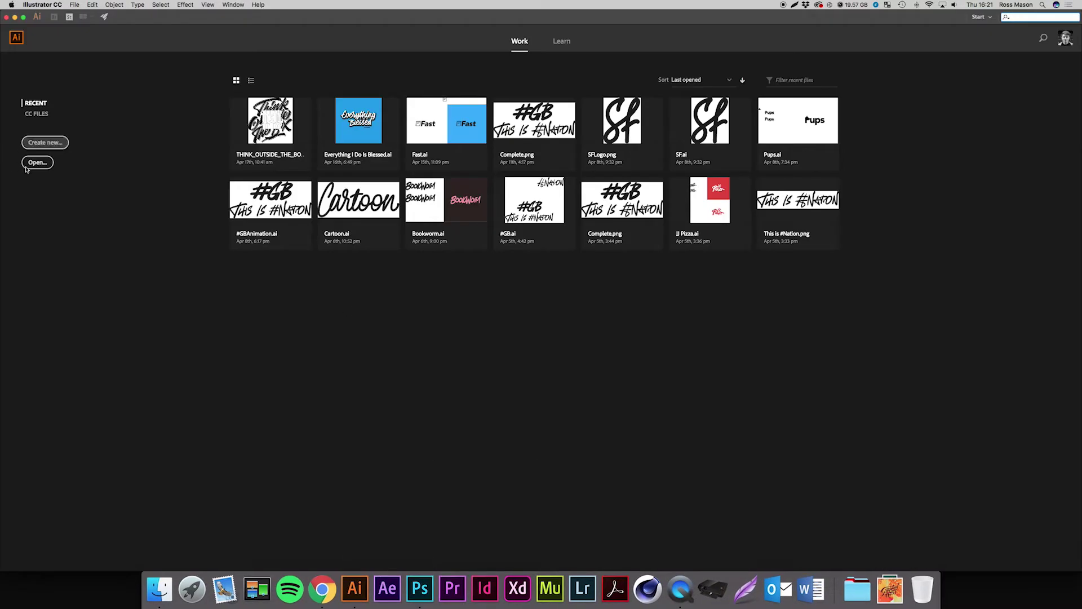
left_click(45, 142)
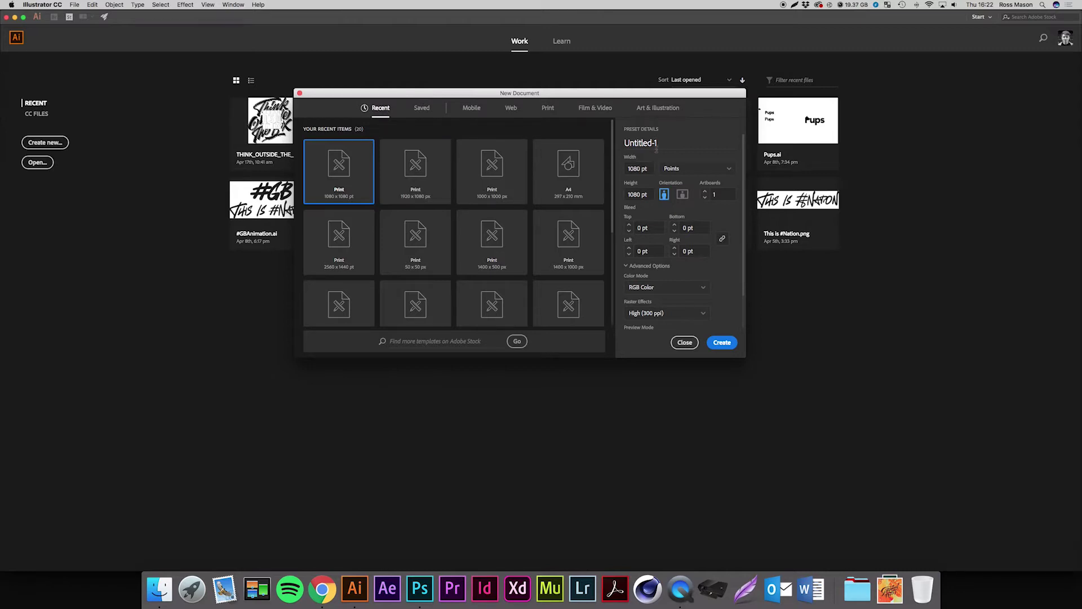
left_click_drag(641, 169, 620, 174)
left_click(694, 169)
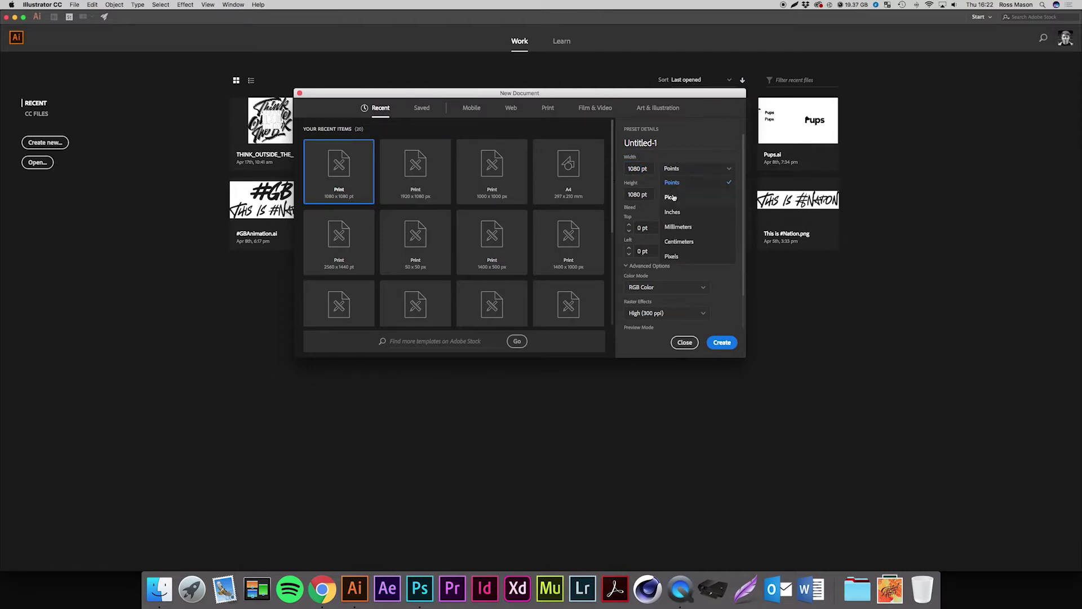
left_click(673, 250)
double_click(634, 169)
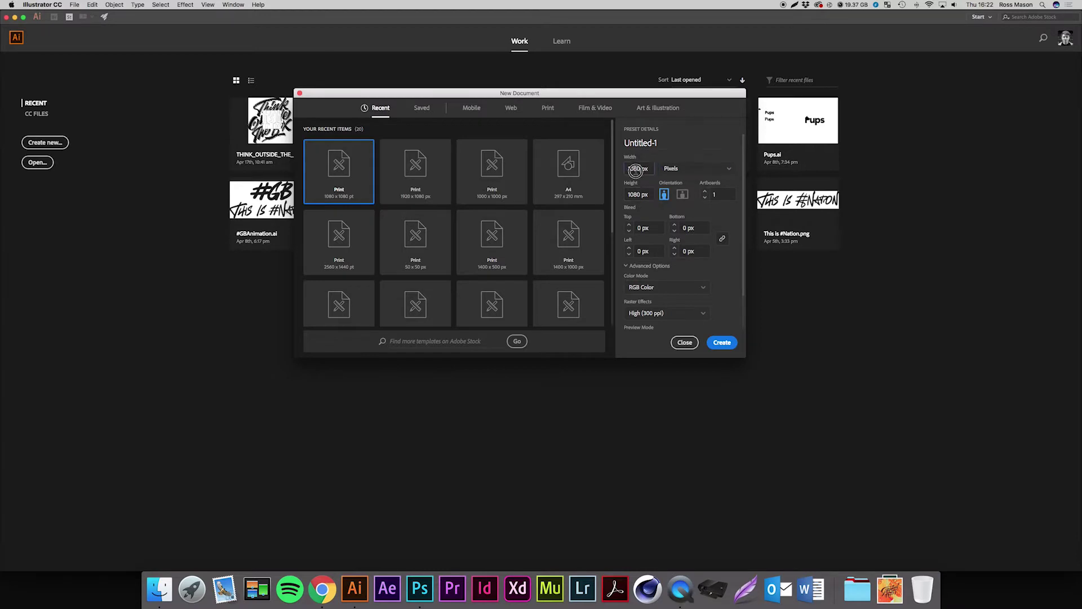
double_click(639, 195)
left_click(711, 343)
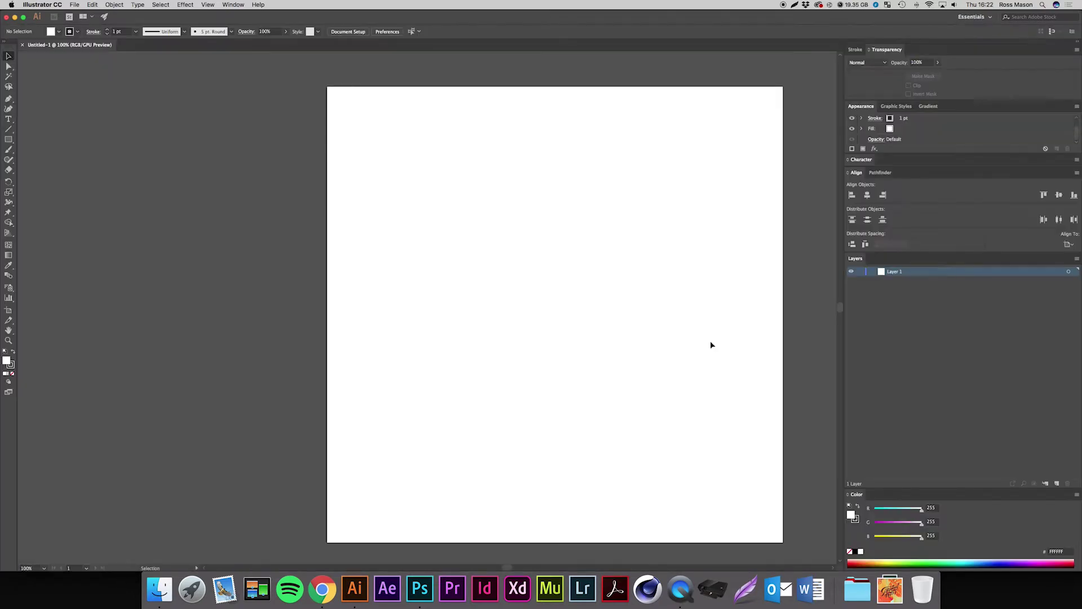
key("super+0")
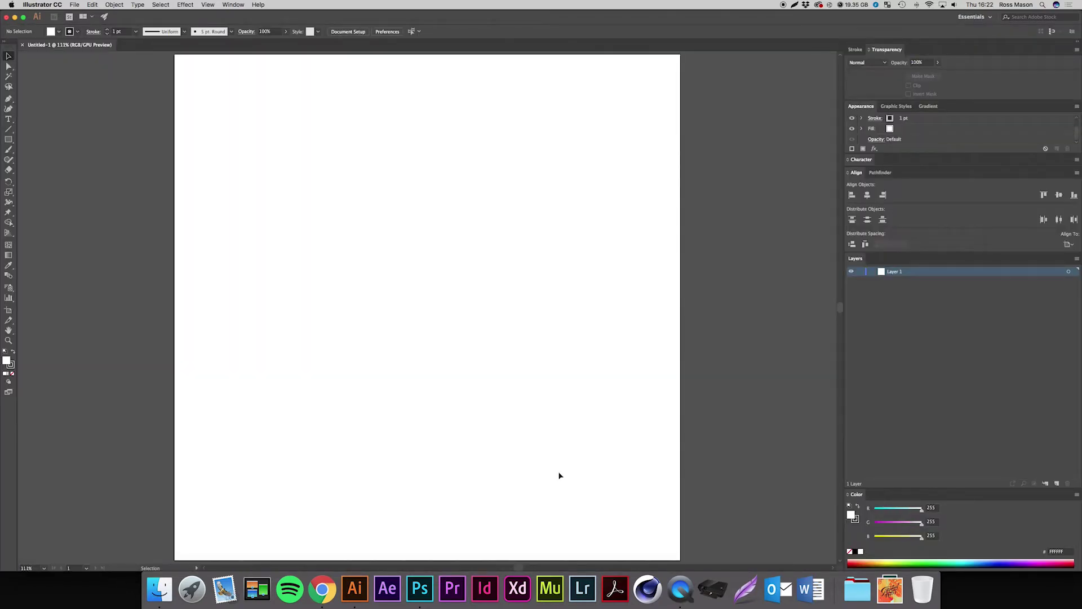
- Bring the merged Tropical Heat lettering from Photoshop into the Illustrator document and position it near the middle of the artboard
left_click_drag(455, 589, 424, 590)
left_click(421, 591)
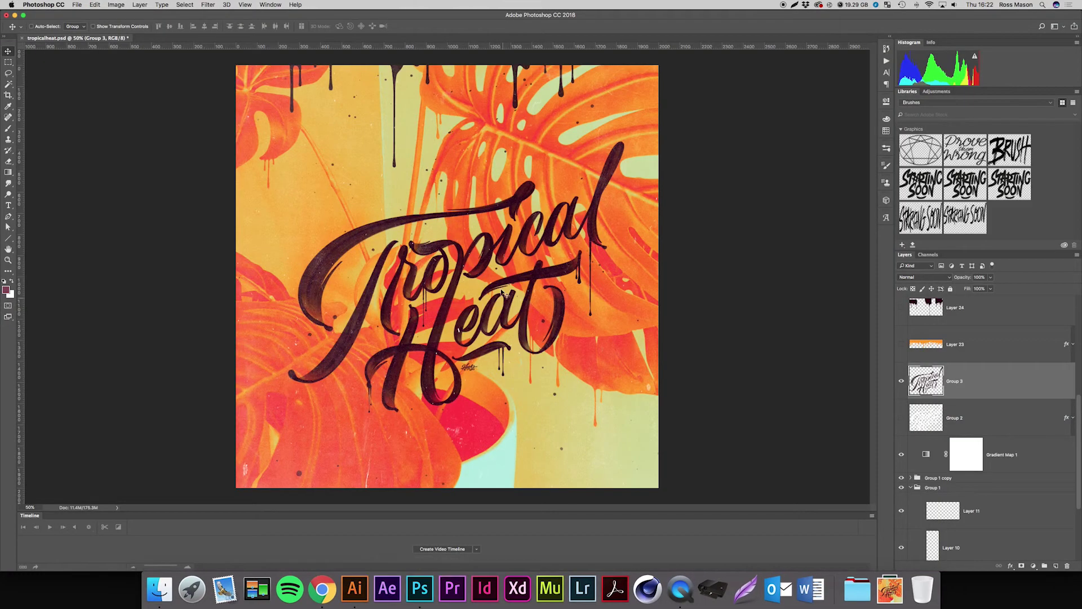
left_click_drag(497, 300, 416, 286)
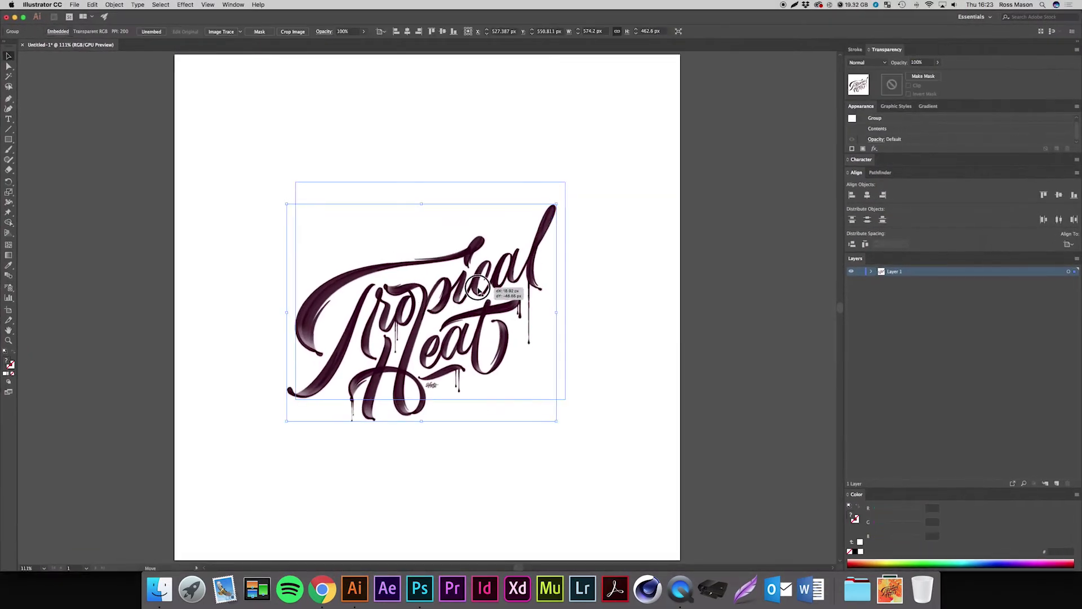
left_click(632, 355)
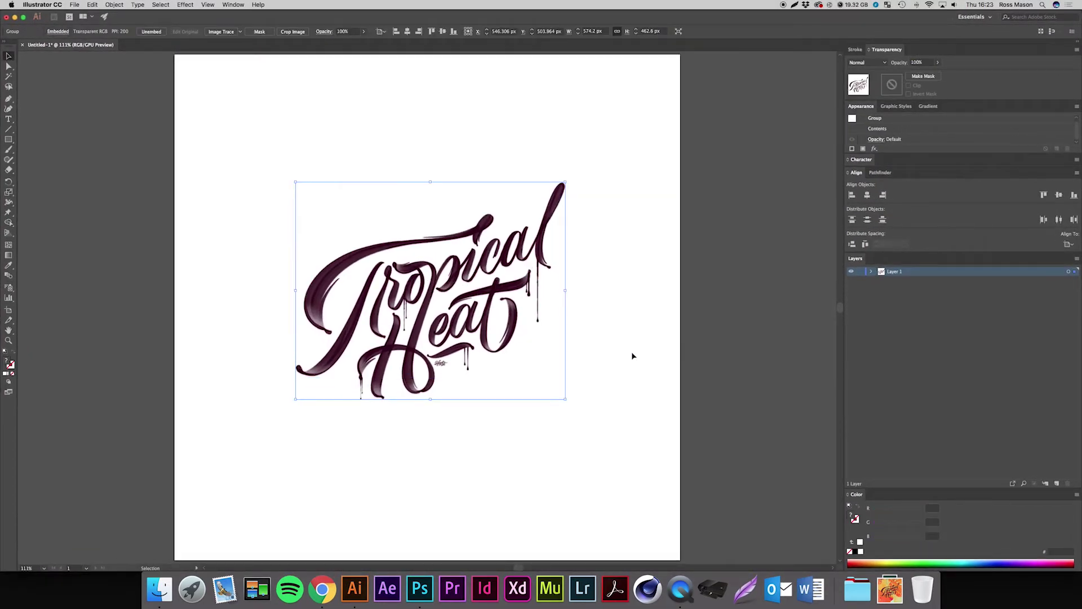
key("super+1")
left_click_drag(524, 315, 524, 305)
left_click(631, 299)
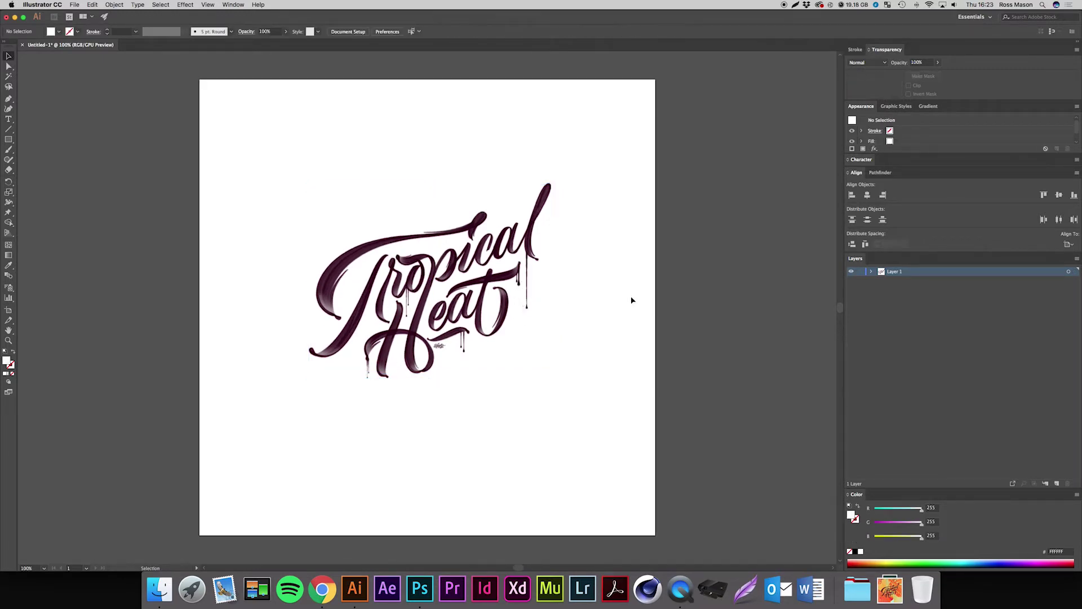
key("super+0")
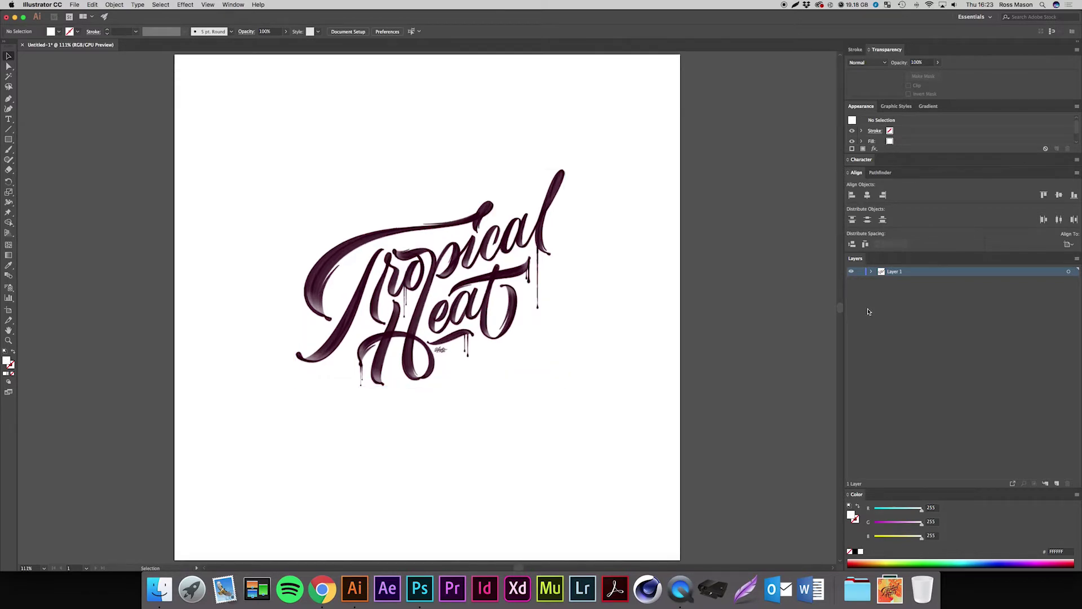
- Turn Layer 1 with the lettering into a template layer and add a new layer above it
left_click(1070, 272)
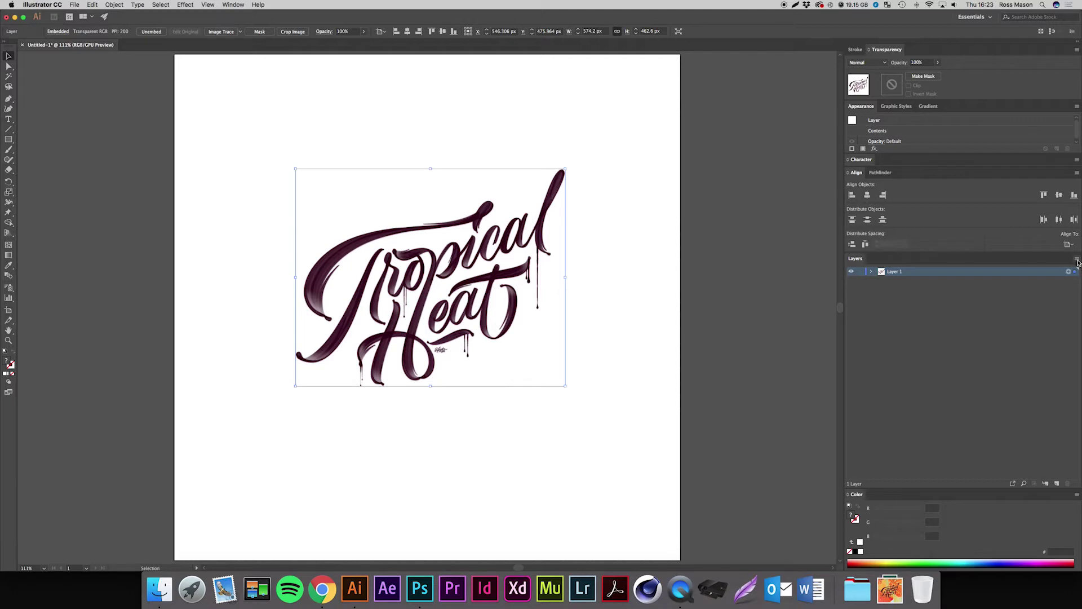
left_click(1077, 262)
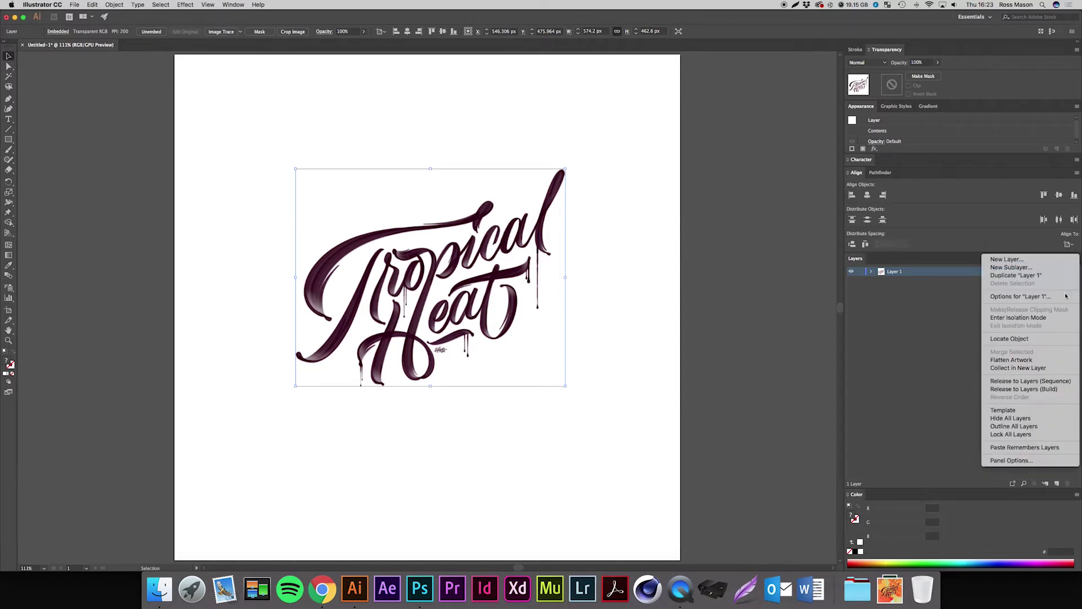
left_click(1036, 410)
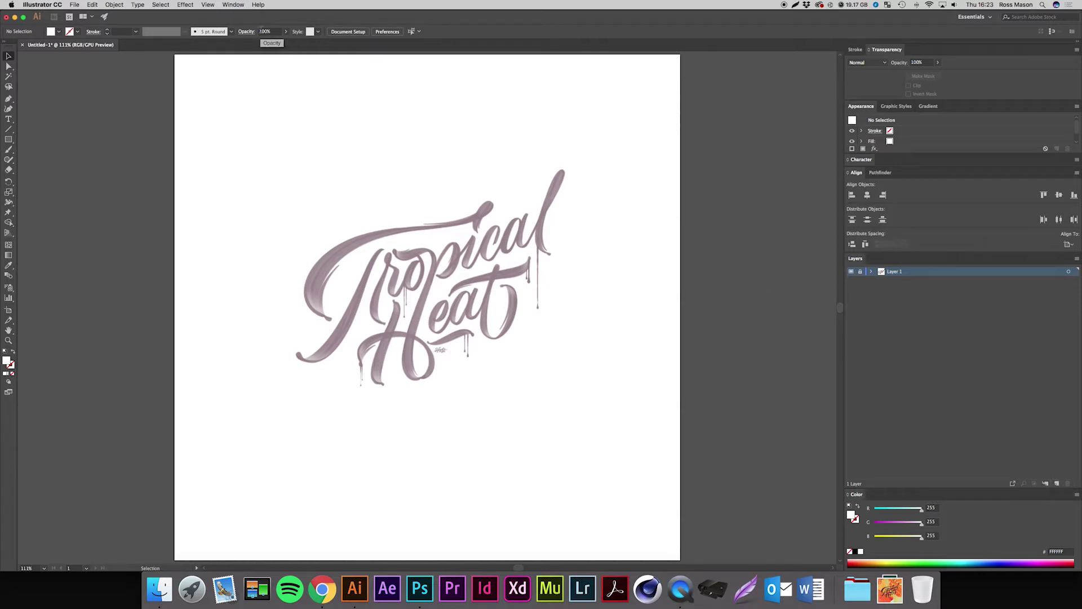
left_click(233, 5)
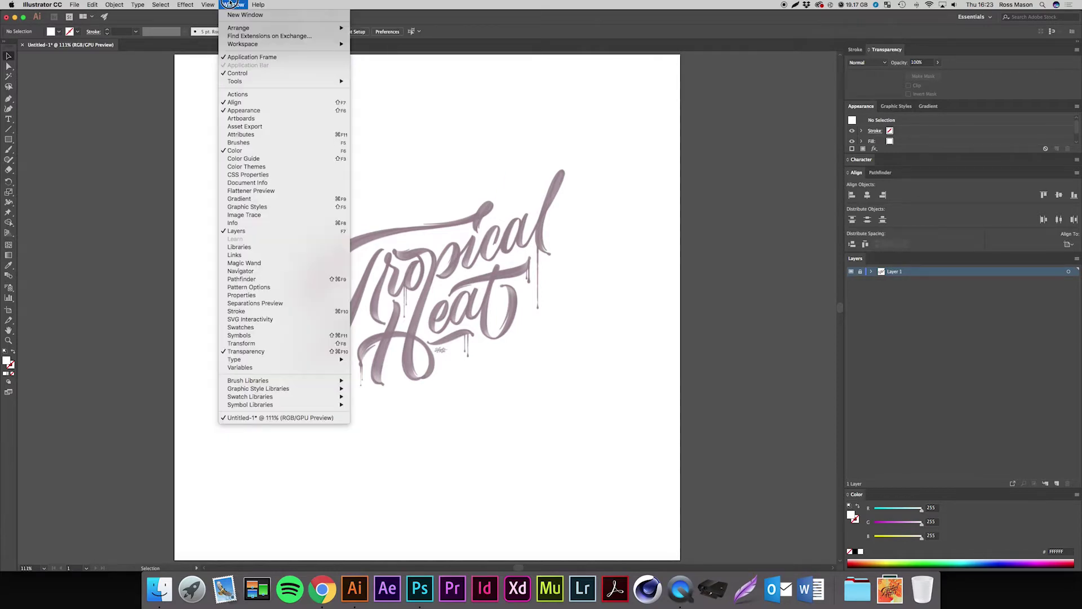
key("Escape")
left_click(1057, 483)
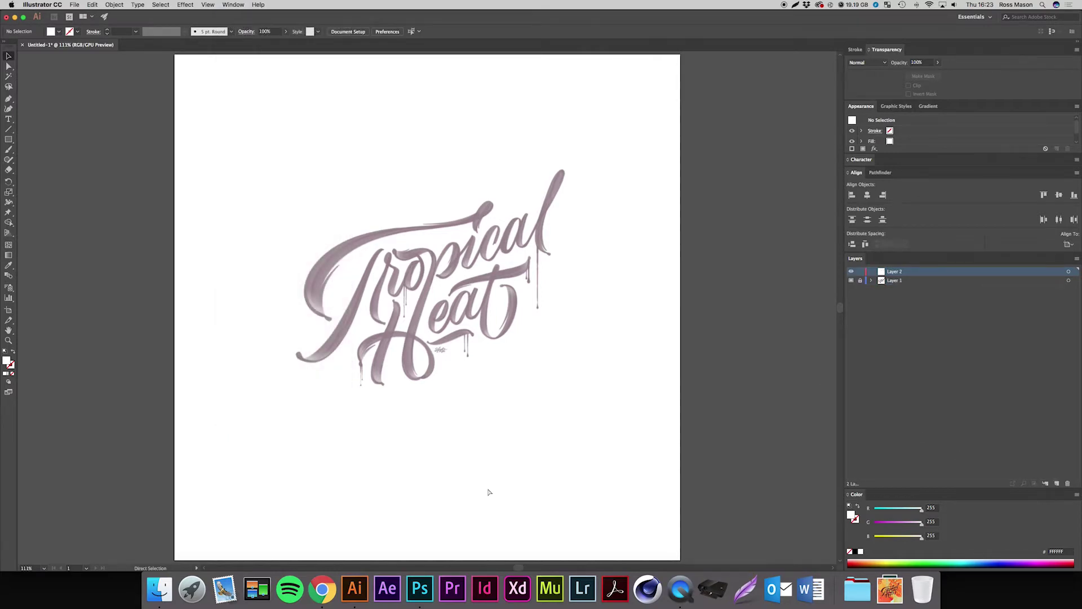
- Examine the capital T and H of the lettering closely at 300% zoom
key("super+minus")
key("super+minus")
key("super+equal")
key("super+equal")
key("super+equal")
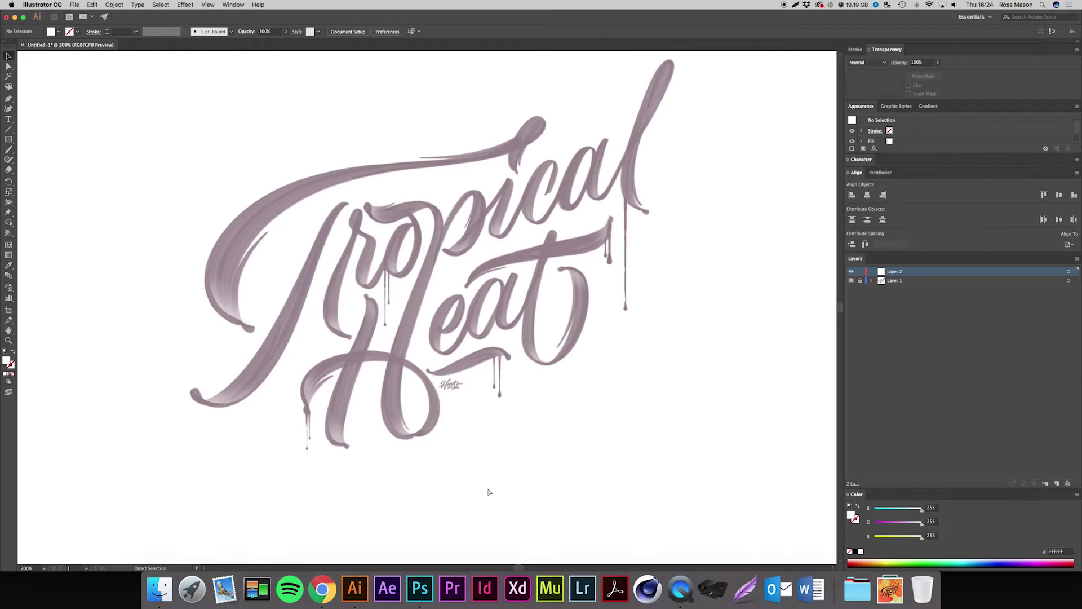
left_click_drag(409, 412, 545, 367)
key("super+equal")
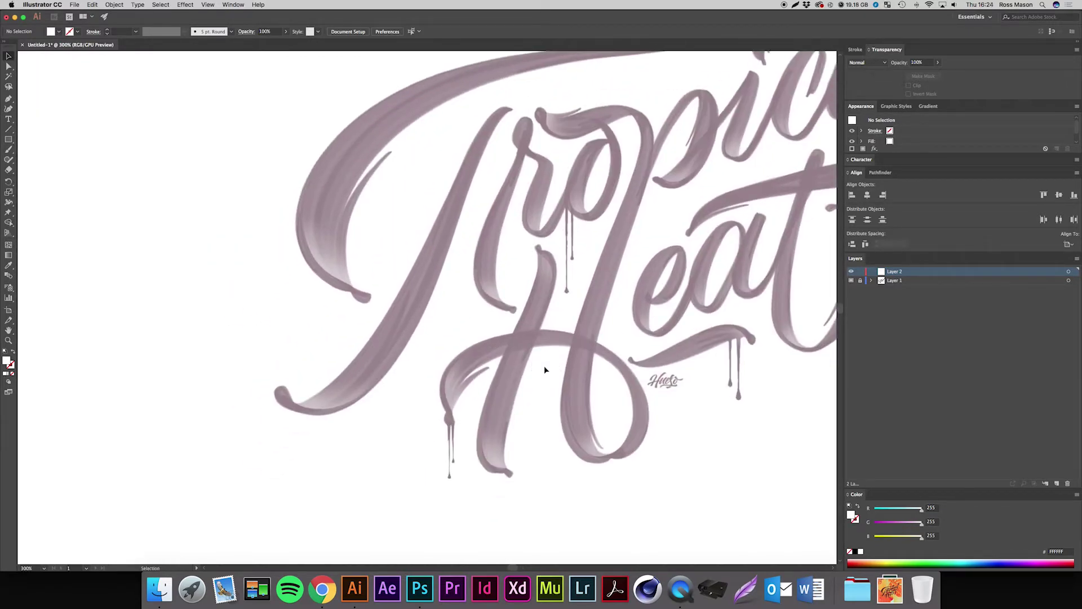
left_click_drag(554, 313, 564, 354)
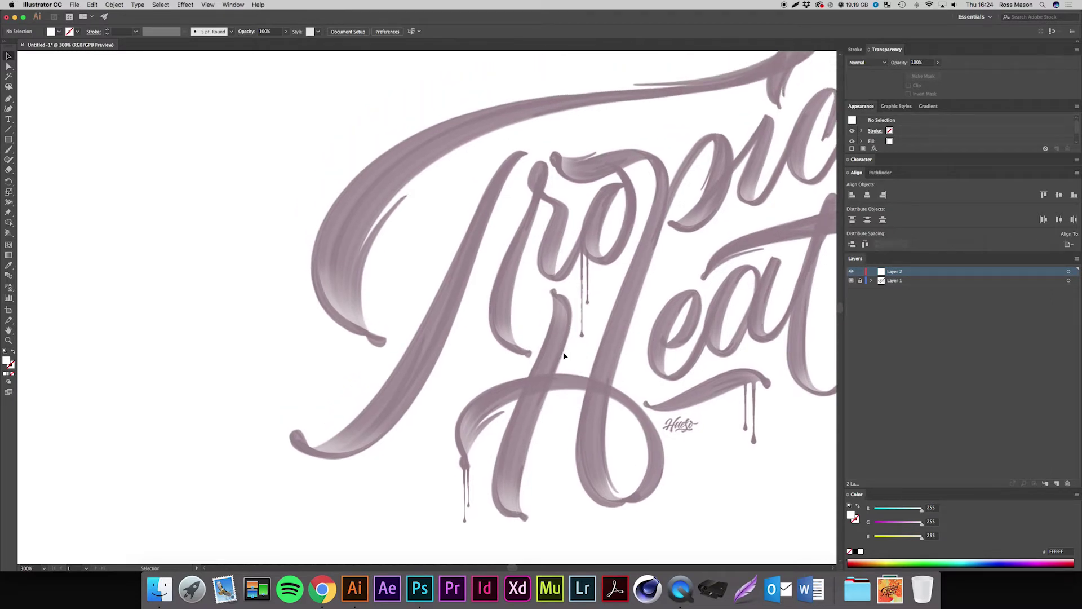
key("p")
left_click(520, 153)
left_click_drag(520, 153, 495, 151)
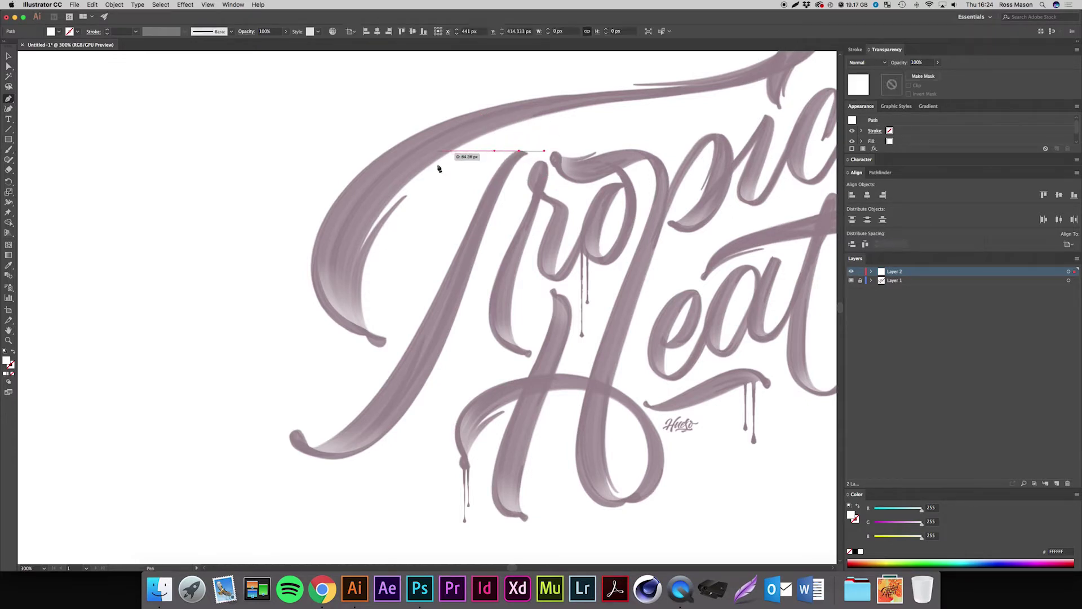
left_click(516, 148, "super")
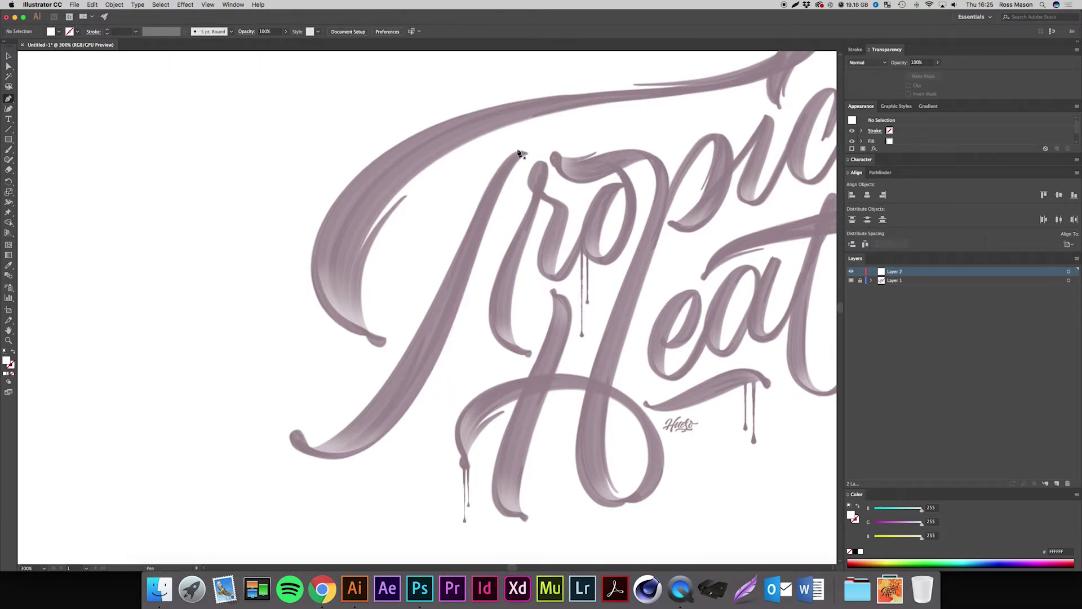
- Trace the left edge of the T's stem with the Pen tool as one curve, from its tip to its foot, using horizontal handles
left_click(519, 152)
left_click_drag(519, 153, 499, 151)
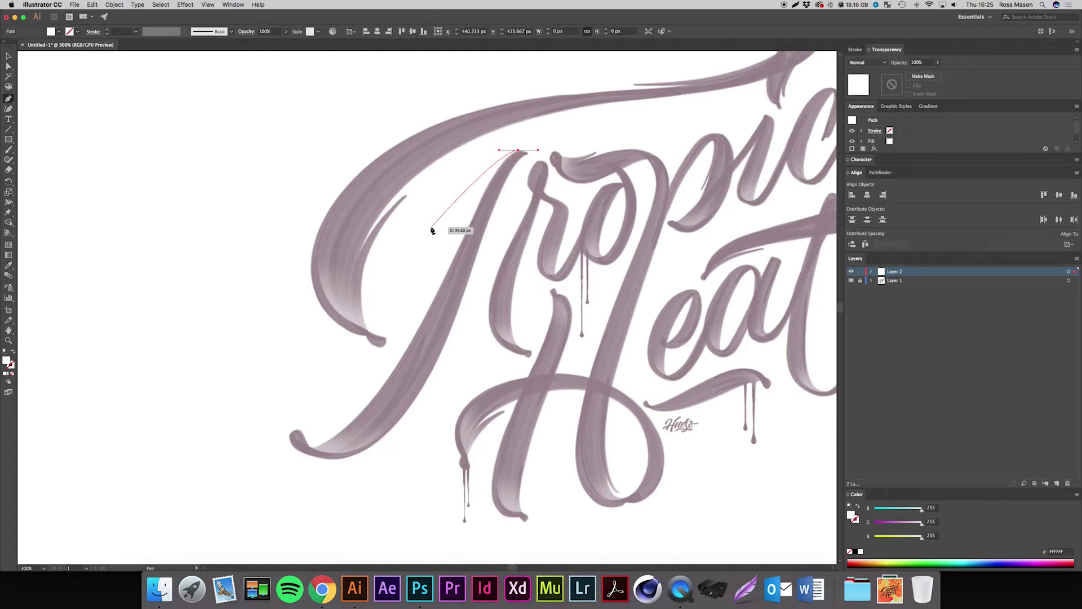
left_click(313, 450)
left_click_drag(313, 449, 242, 453)
scroll(350, 479, "up", 1)
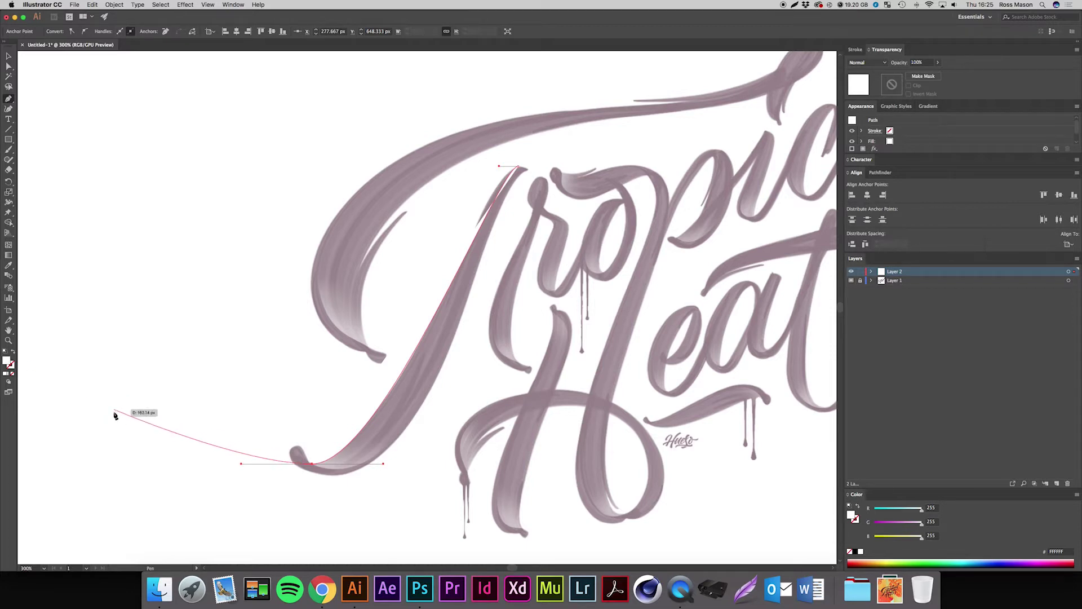
- Hide the default set of tools and show it again
left_click(232, 5)
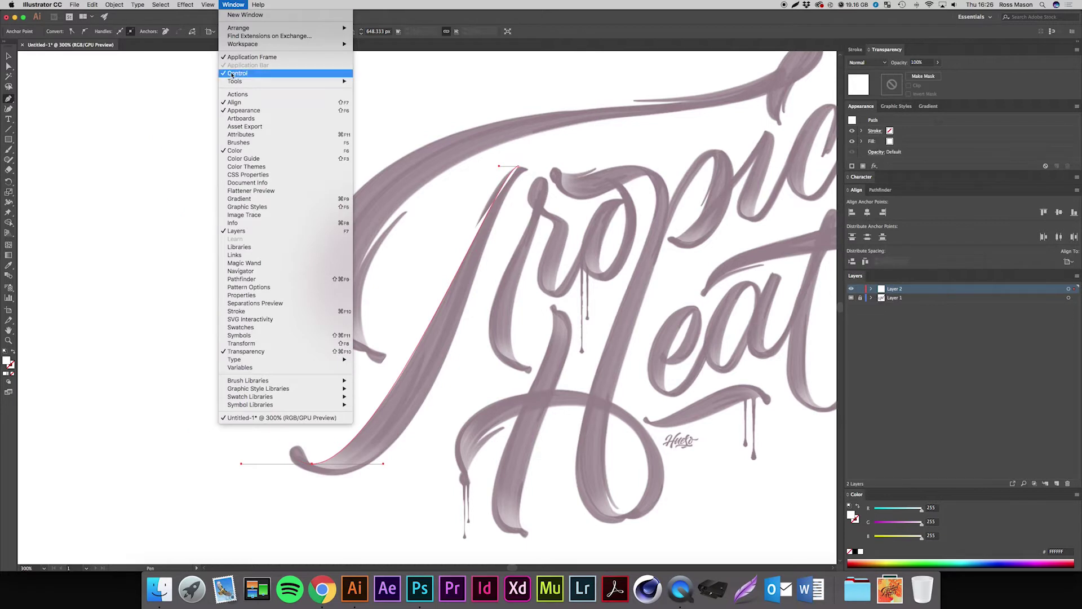
mouse_move(232, 81)
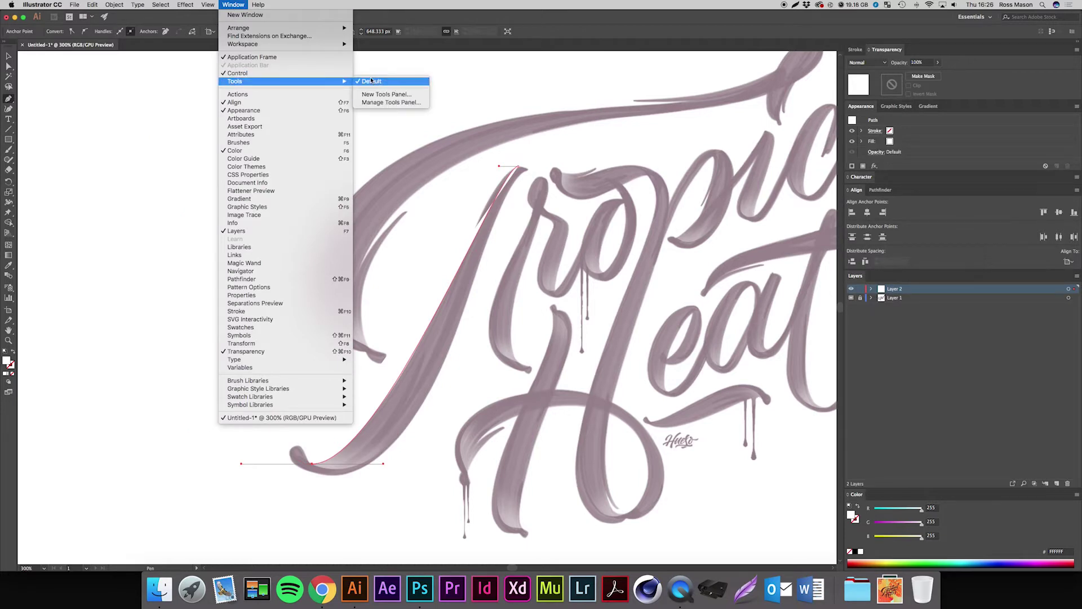
left_click(371, 80)
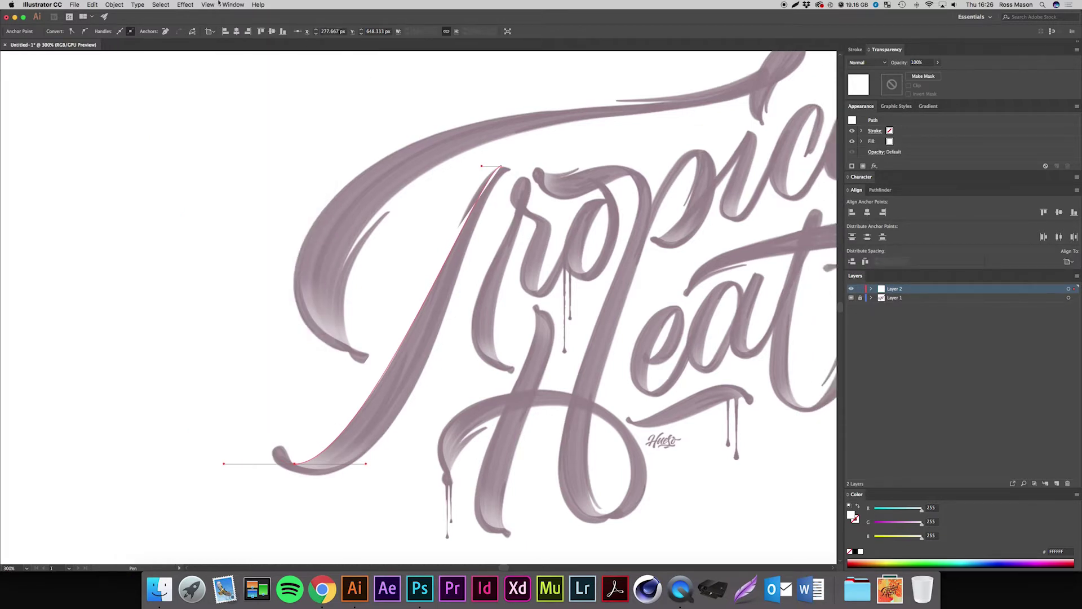
left_click(232, 4)
mouse_move(236, 81)
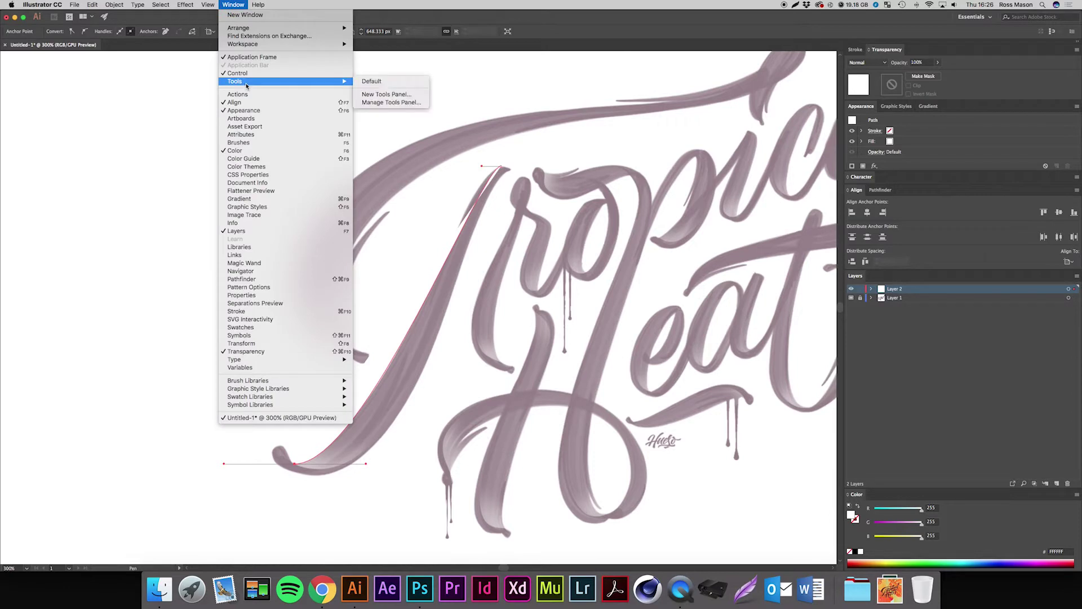
left_click(384, 82)
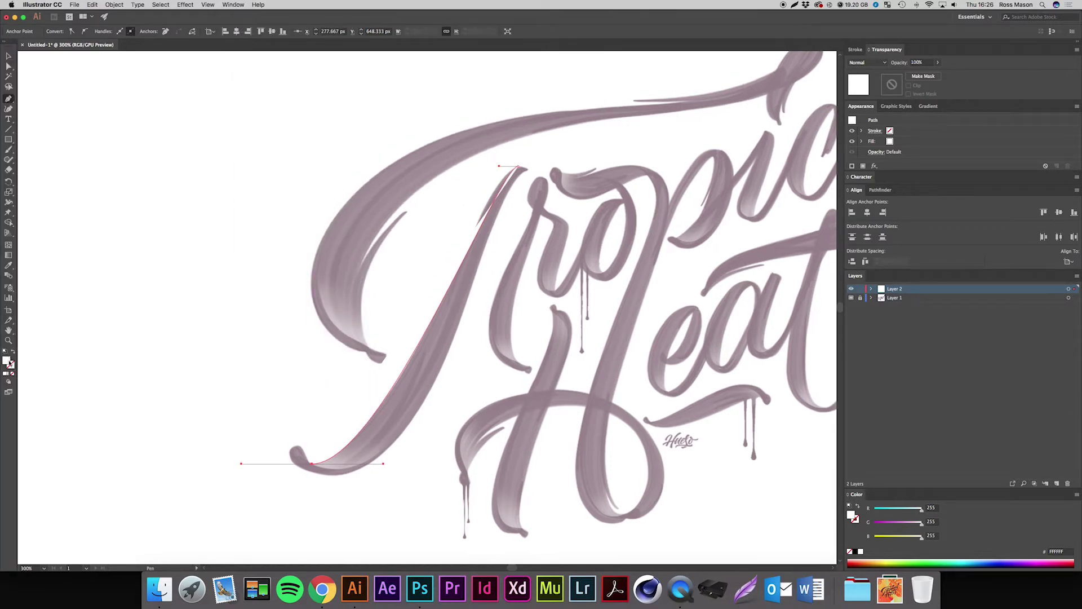
- Swap the fill and stroke of the stem path and set its stroke colour to black (000000)
left_click(14, 355)
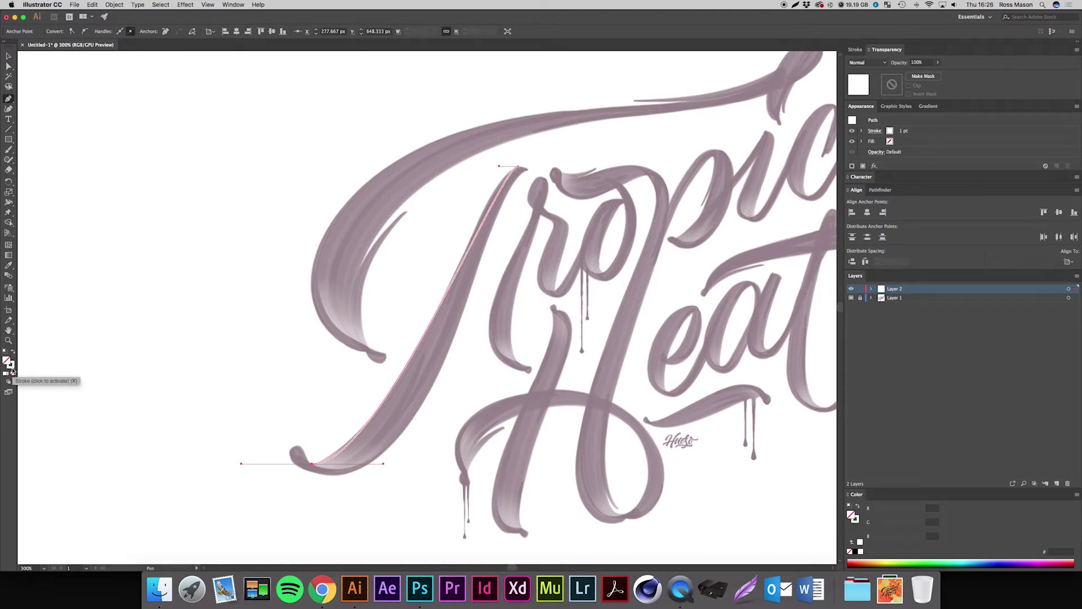
double_click(10, 366)
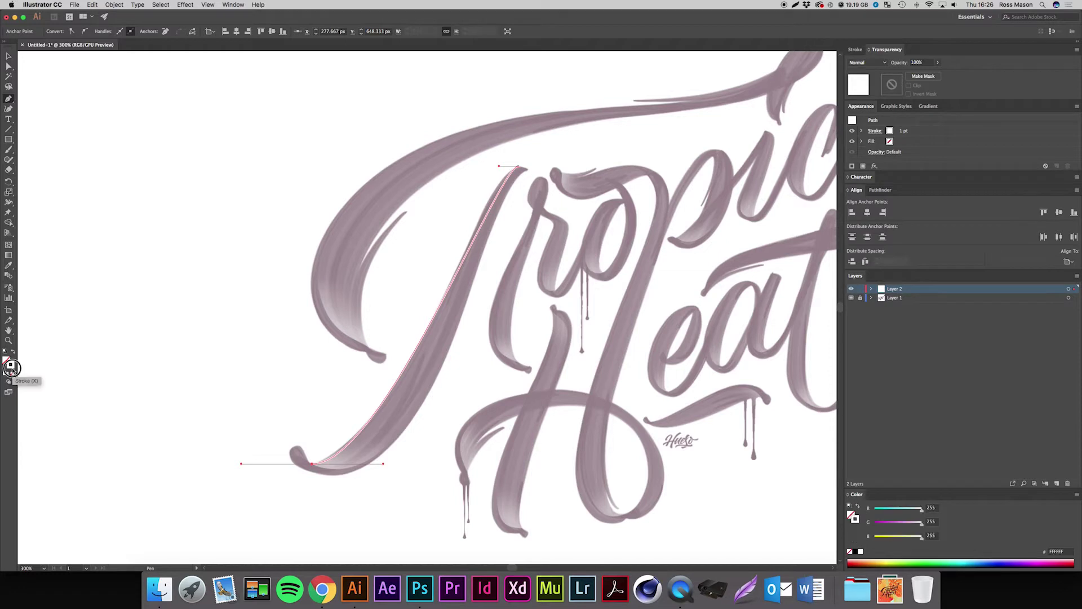
left_click_drag(654, 396, 631, 411)
key("Return")
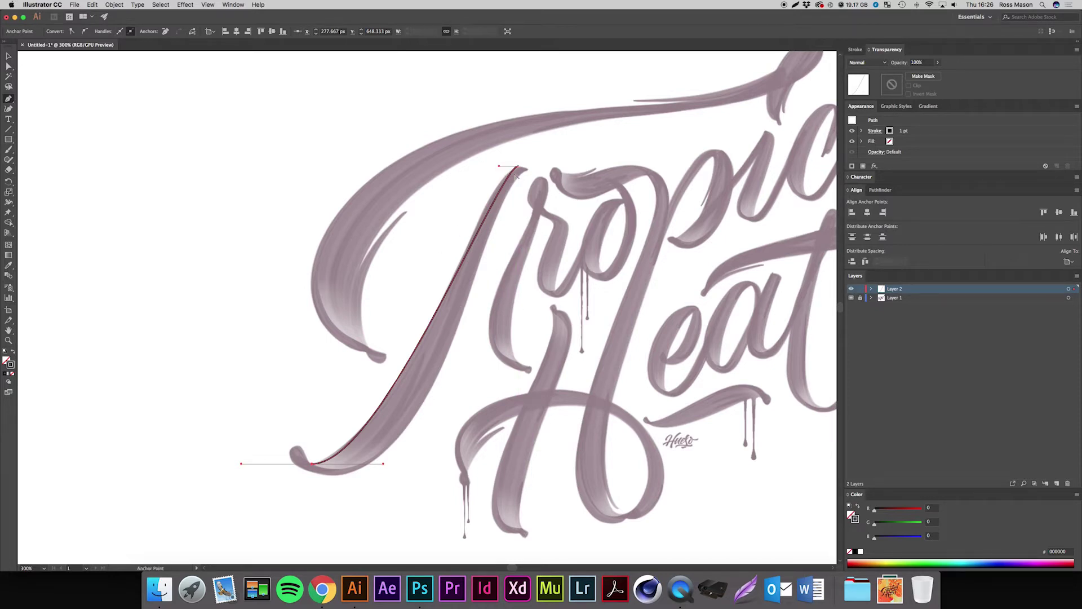
- Lengthen both horizontal handles of the stem's left-edge curve to fit the lettering, and remove the outgoing handle at its foot
mouse_move(502, 172)
left_mouse_down()
mouse_move(481, 167)
mouse_move(503, 171)
left_mouse_up()
left_click_drag(500, 169, 481, 167)
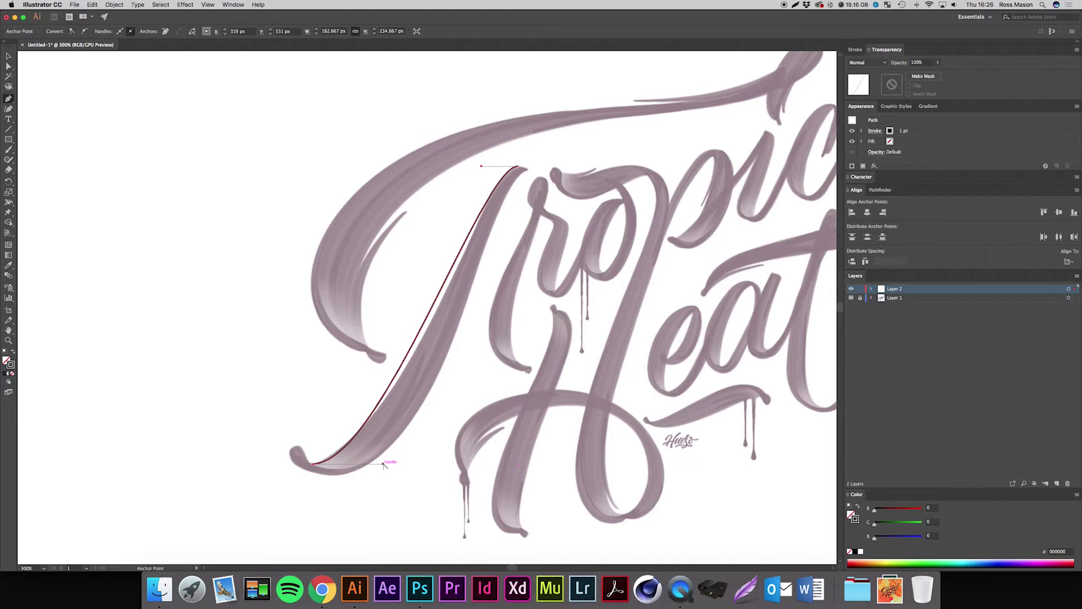
left_click_drag(383, 463, 400, 464)
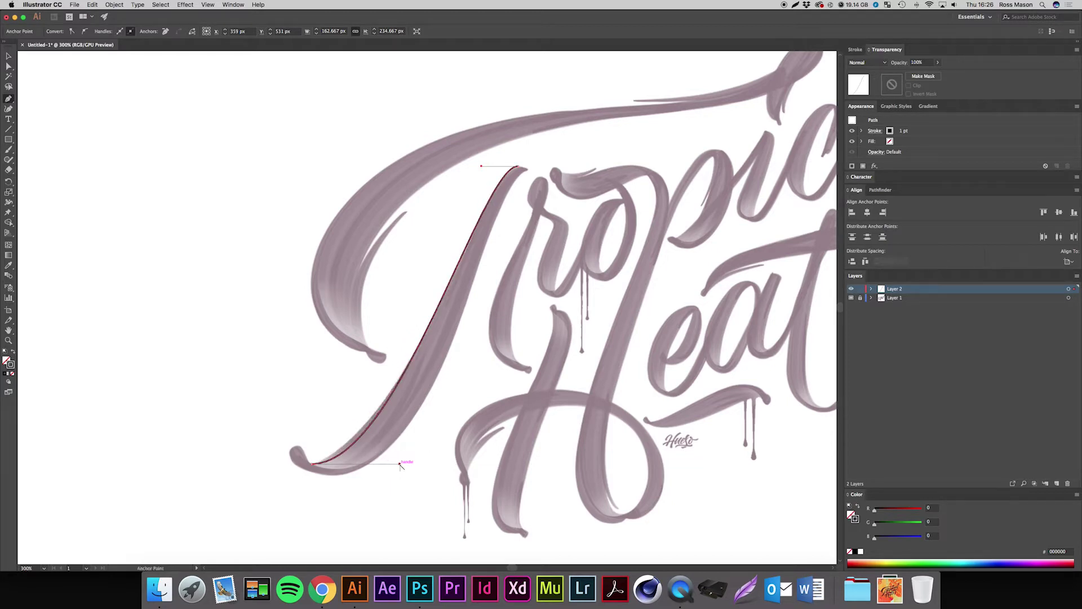
left_click(314, 466)
mouse_move(314, 466)
left_mouse_down()
mouse_move(271, 469)
mouse_move(310, 466)
left_mouse_up()
scroll(310, 467, "up", 1)
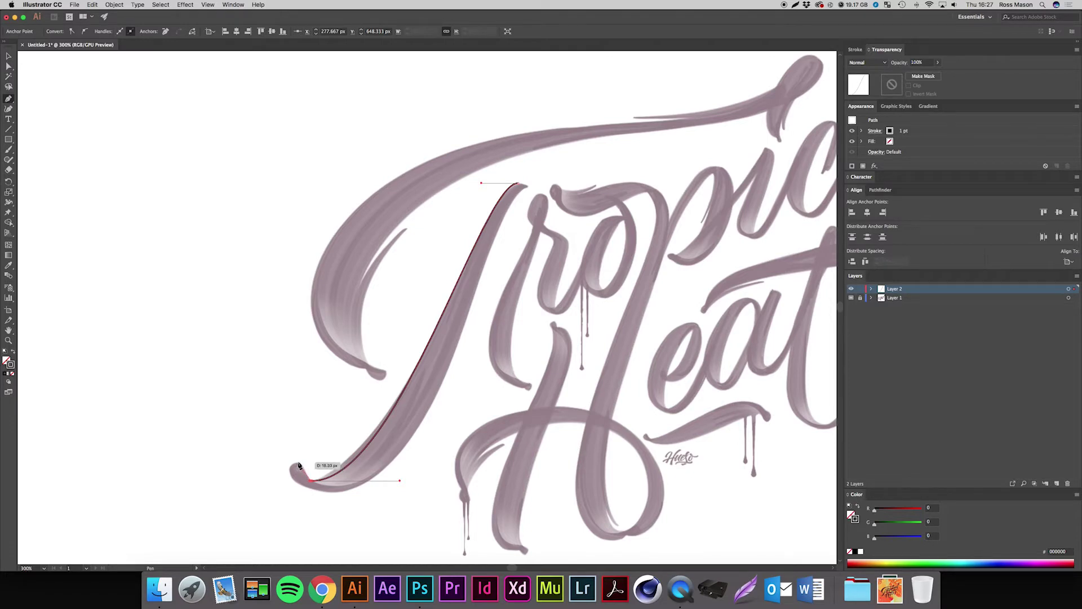
- Continue the path from the stem's foot to the top of the rounded terminal with a horizontal-handled anchor
left_click(298, 463)
key("super+z")
left_click(298, 463)
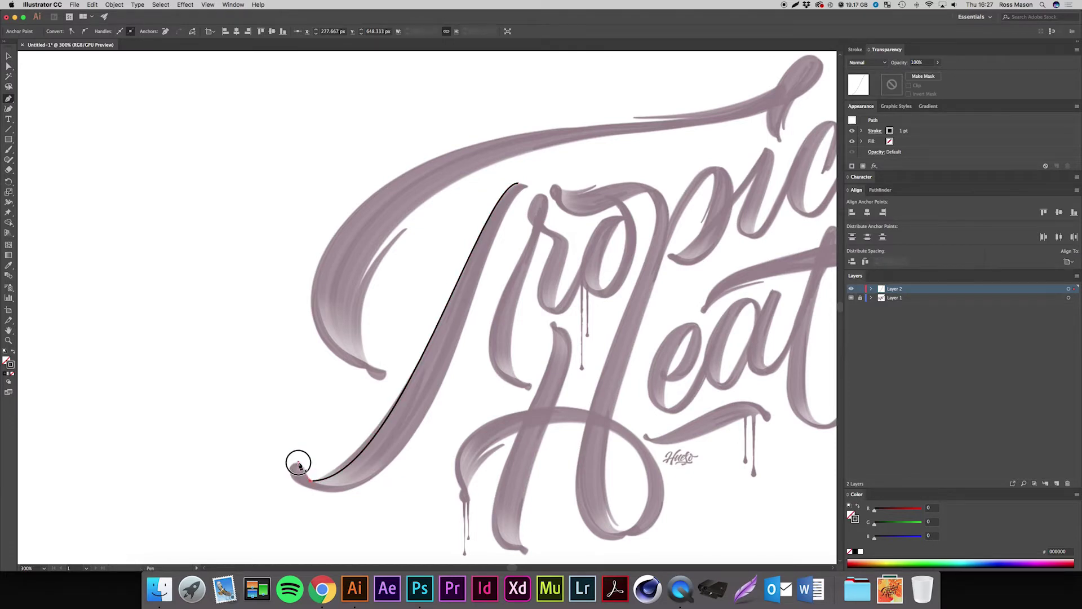
left_click_drag(298, 463, 292, 464)
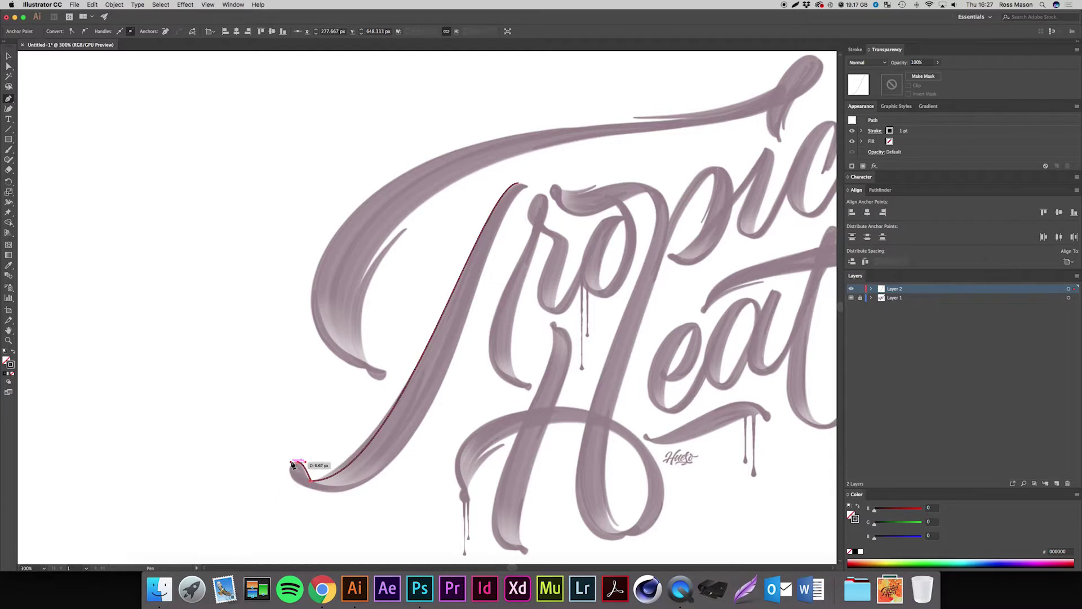
- Extend the handles between the stem's foot and the top of the rounded terminal to smooth the connecting curve
key("super+equal")
key("super+equal")
key("super+equal")
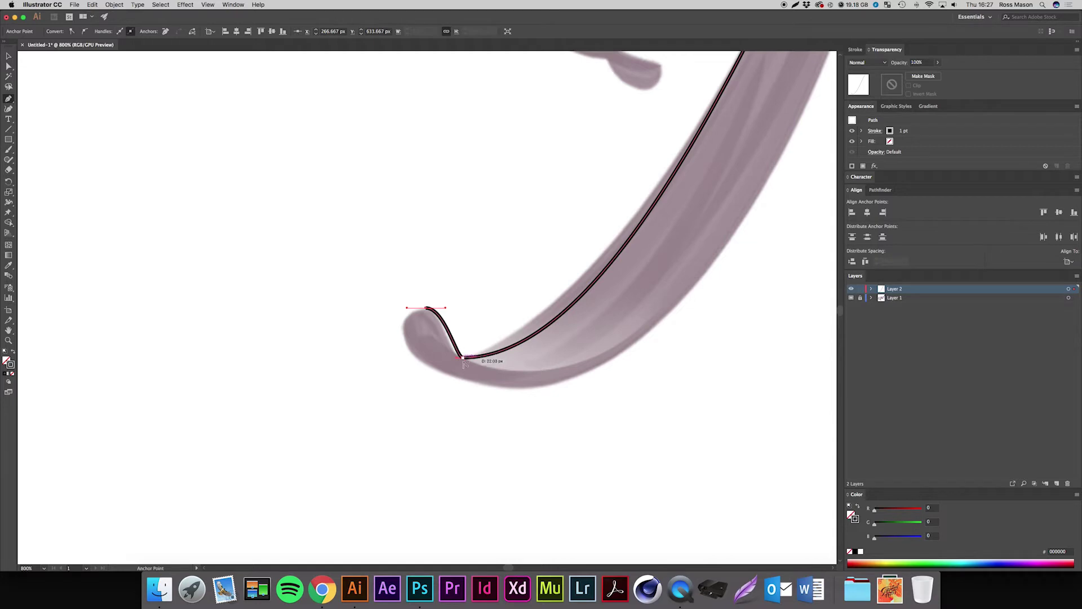
left_click_drag(461, 358, 450, 360)
key("super+equal")
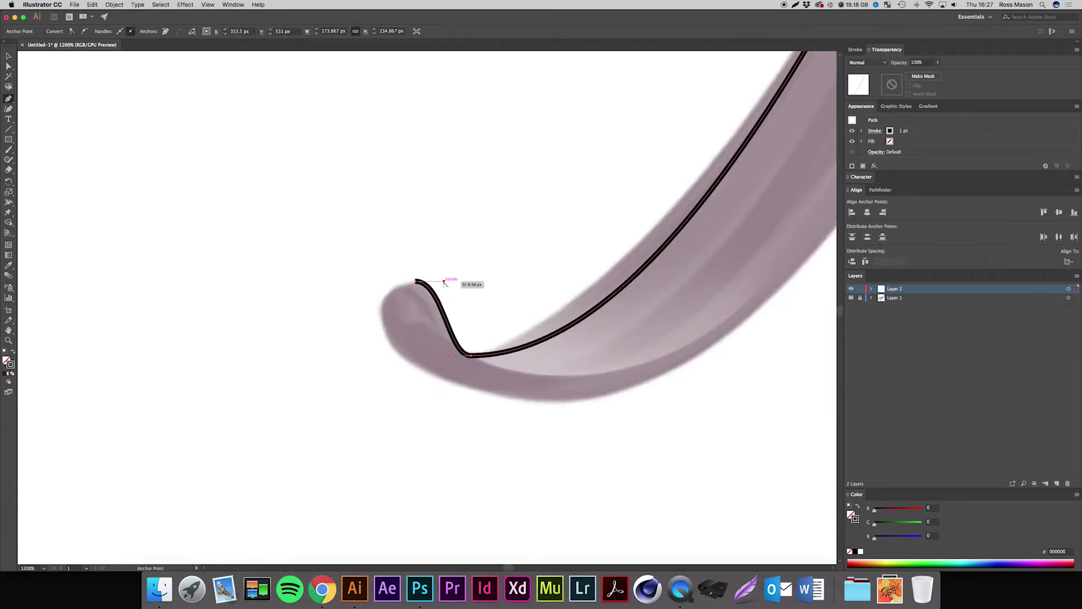
left_click_drag(445, 283, 448, 281)
- Trace around the rounded terminal to the underside of the foot, adjusting the vertical and horizontal handles to follow the lettering
key("super+minus")
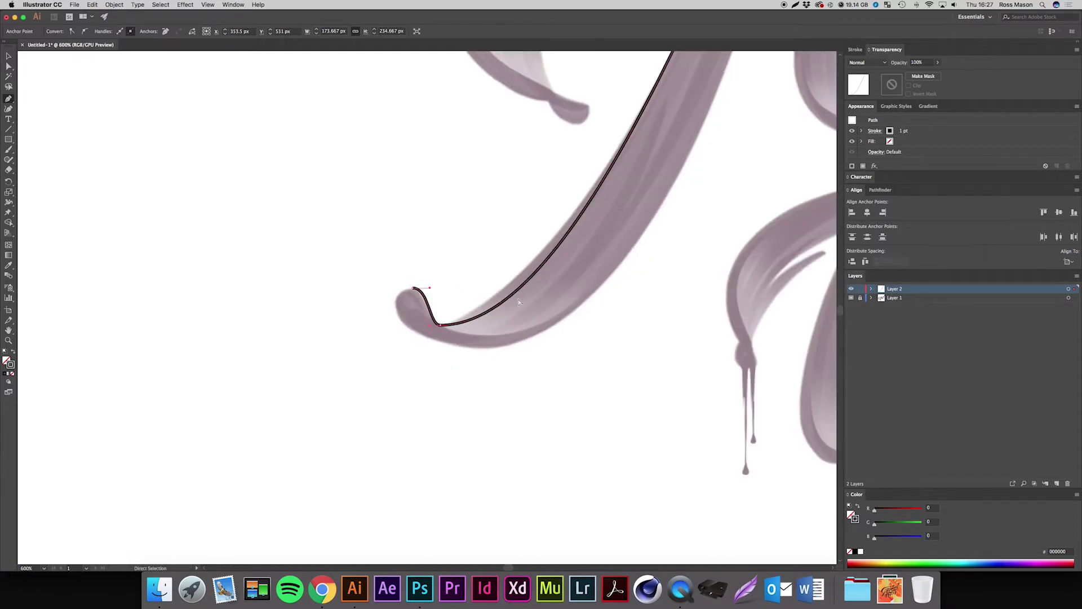
key("super+minus")
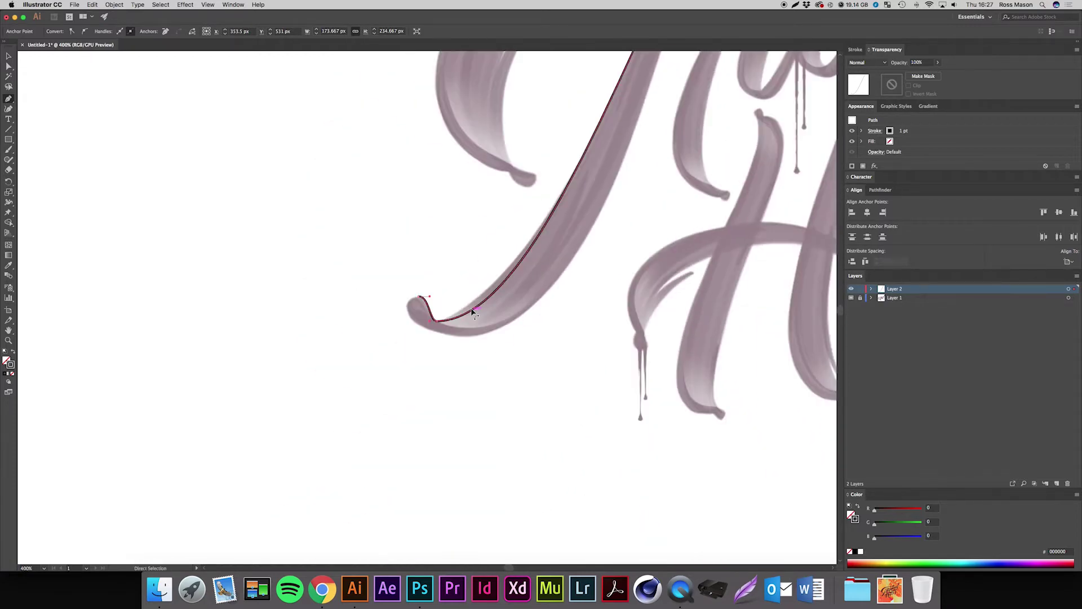
key("super+equal")
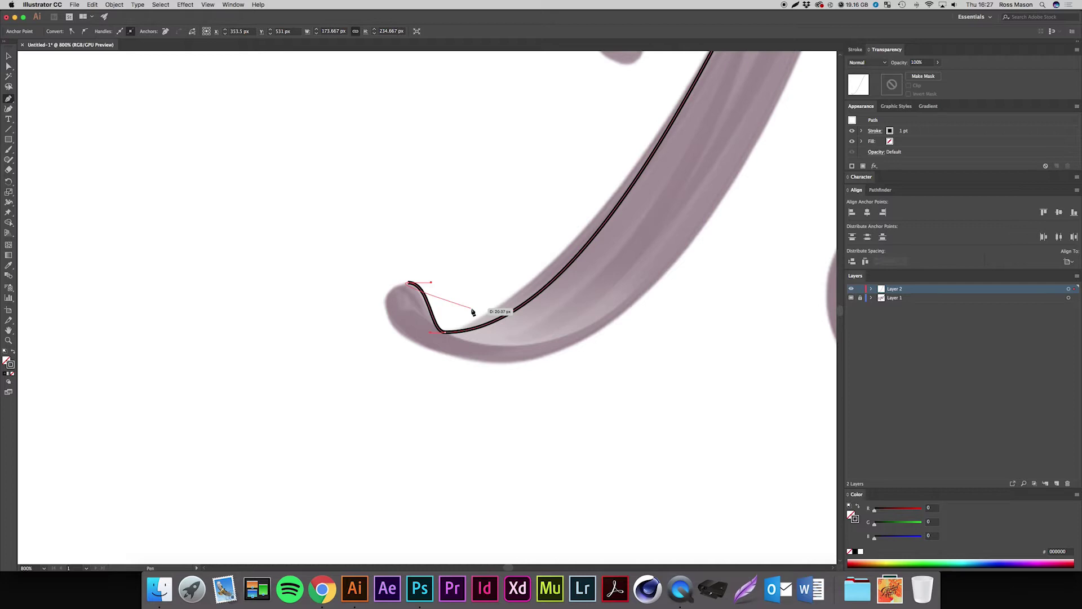
left_click(385, 302)
left_click_drag(386, 304, 387, 311)
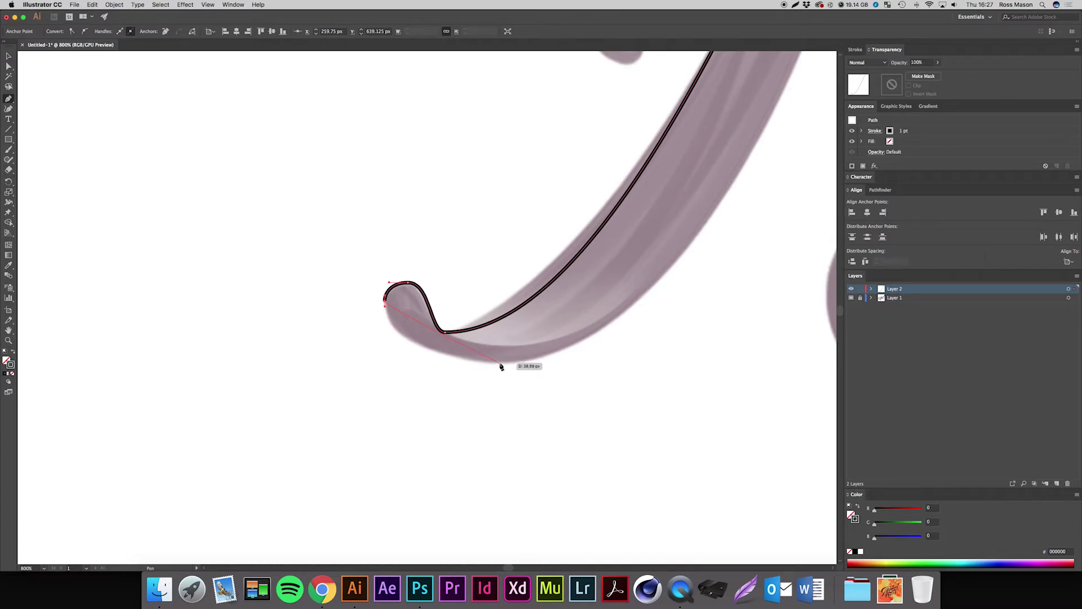
left_click_drag(500, 364, 580, 376)
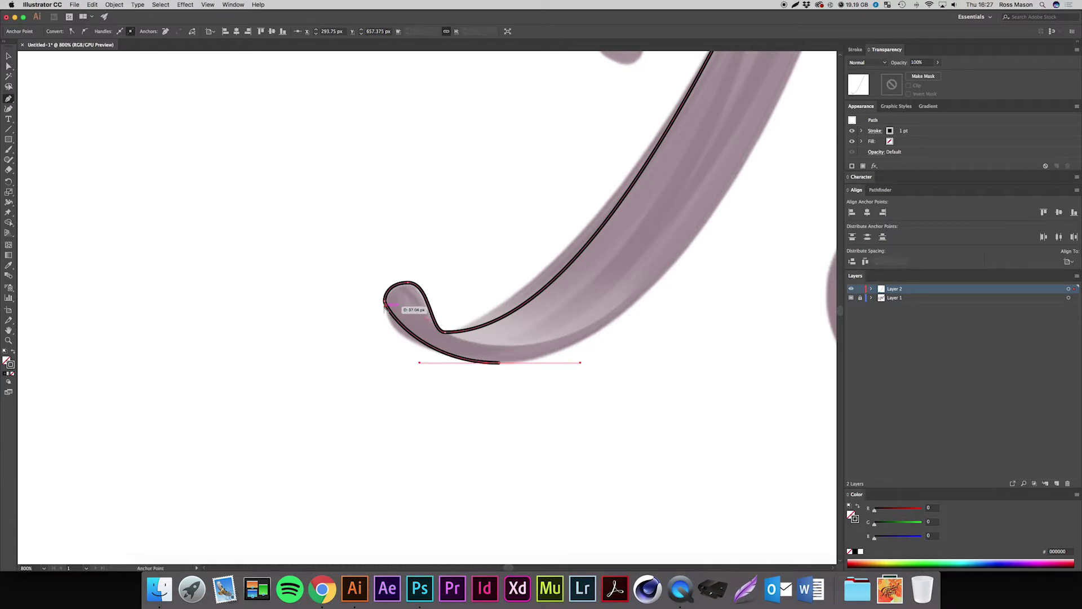
left_click_drag(384, 307, 382, 331)
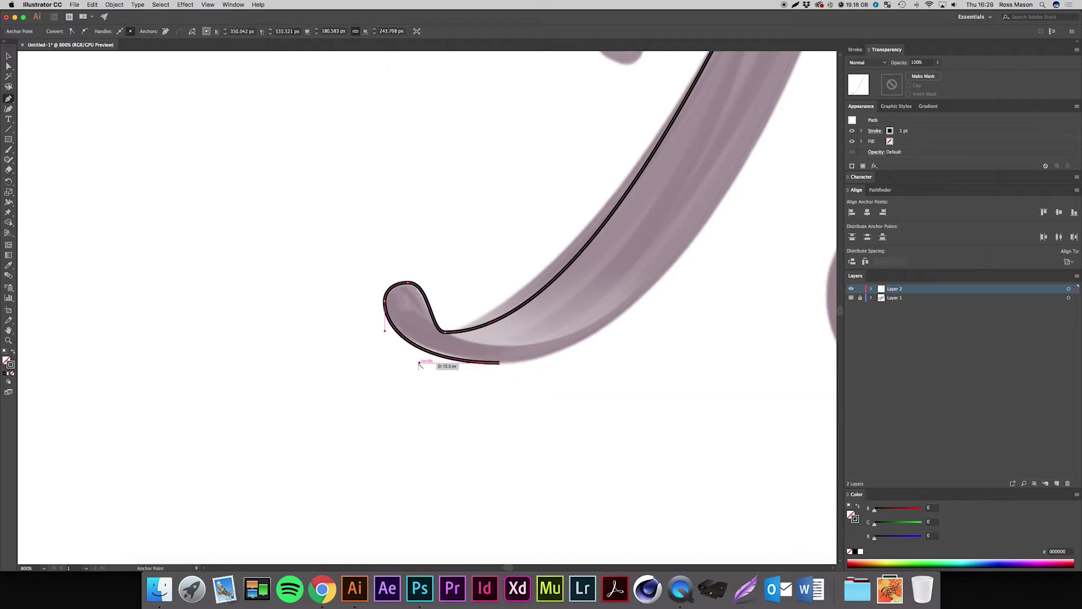
left_click_drag(419, 365, 496, 366)
- Trace the stem's right edge from the underside of the foot to just below the tip, lengthening the foot's horizontal handle to fit
key("super+minus")
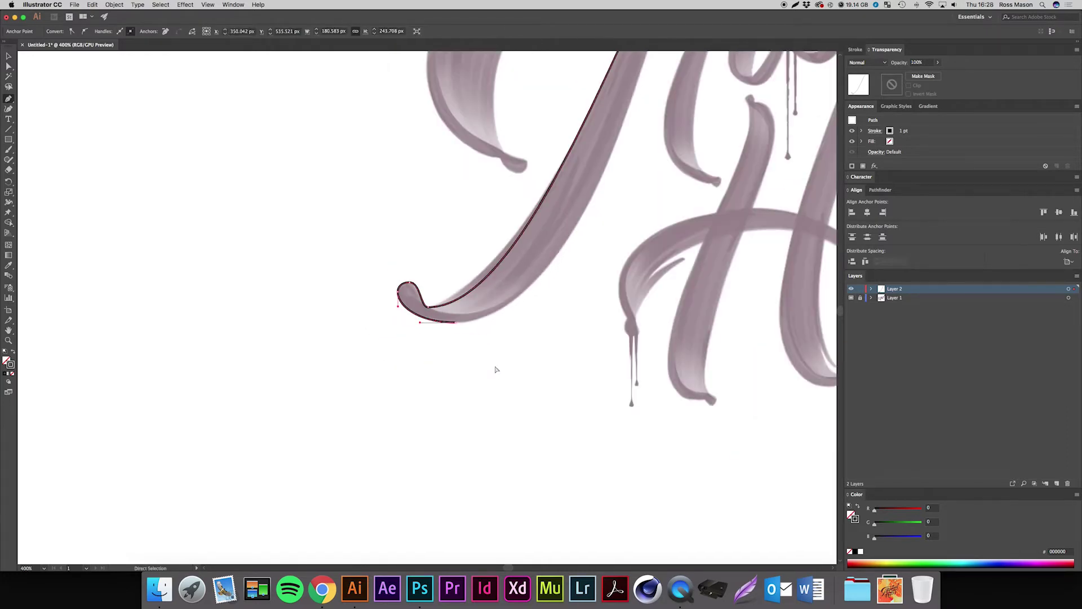
left_click_drag(609, 301, 414, 427)
key("super+minus")
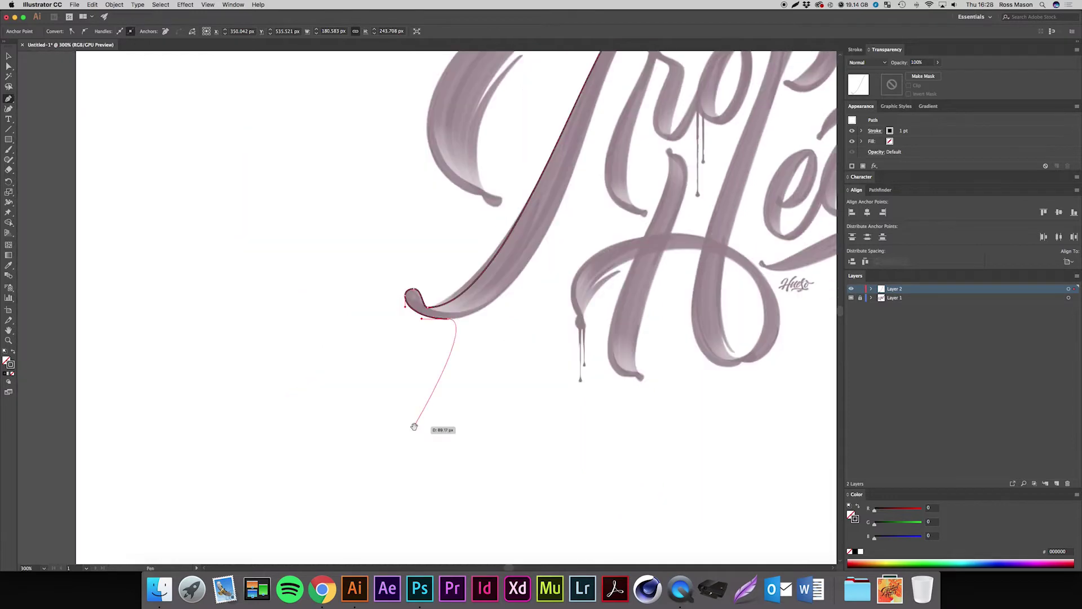
left_click_drag(691, 52, 531, 209)
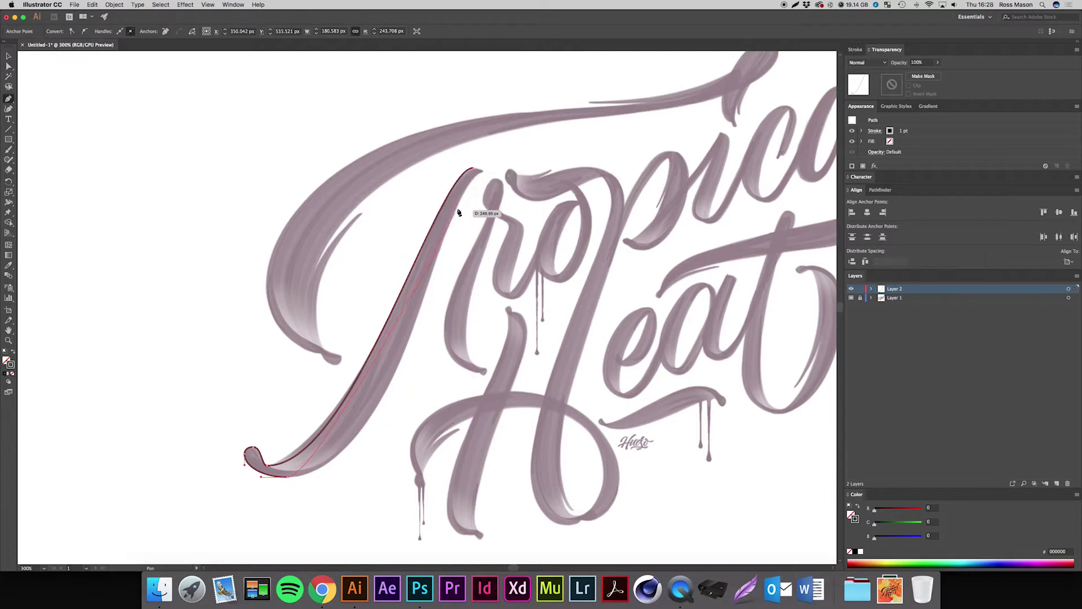
left_click(470, 188)
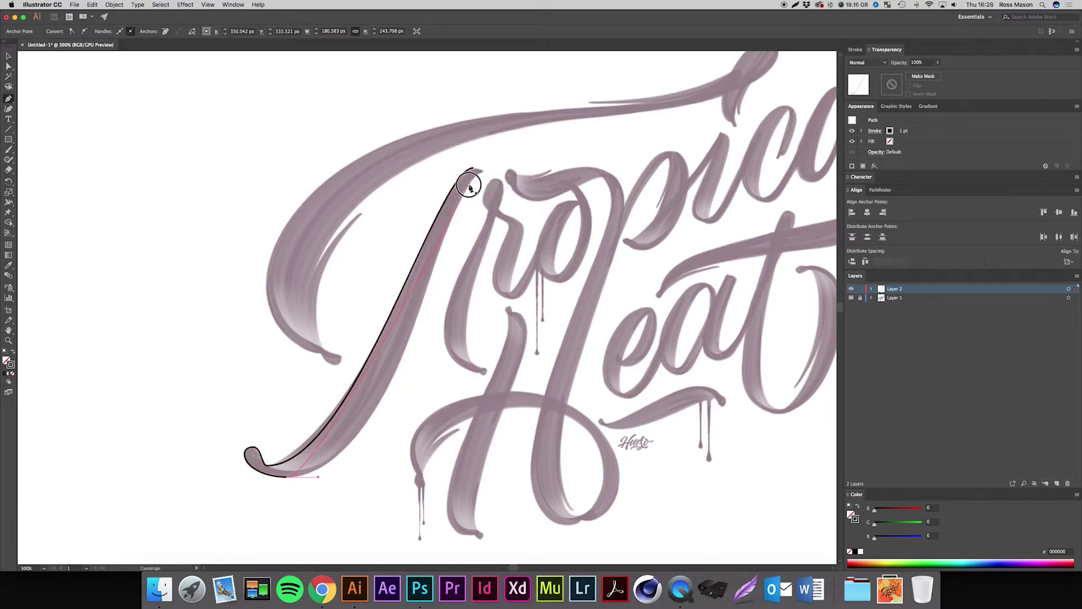
left_click_drag(470, 188, 483, 164)
left_click_drag(318, 478, 392, 479)
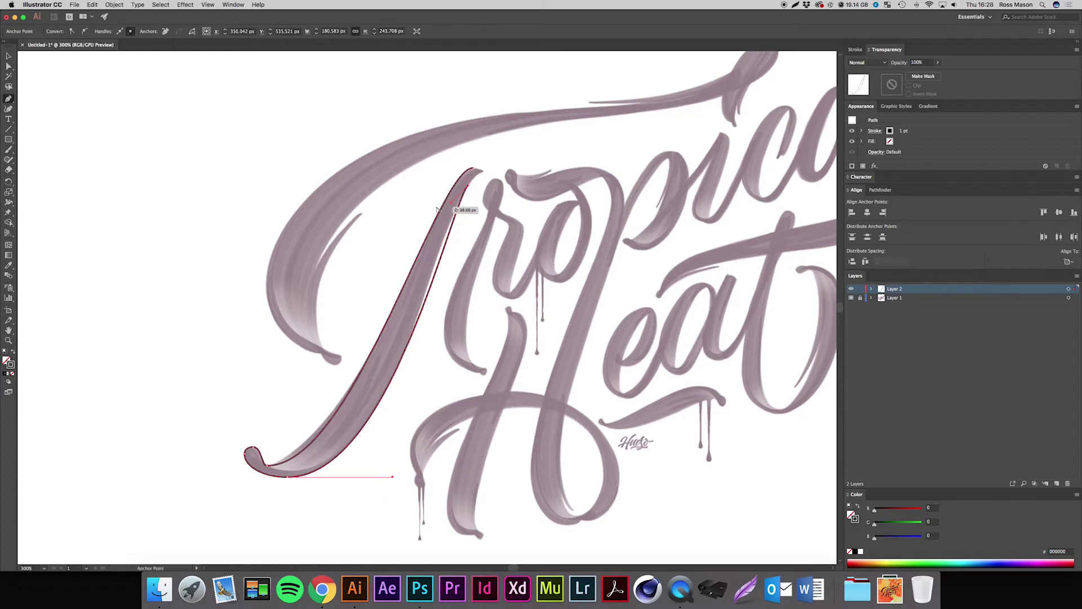
left_click_drag(449, 204, 444, 218)
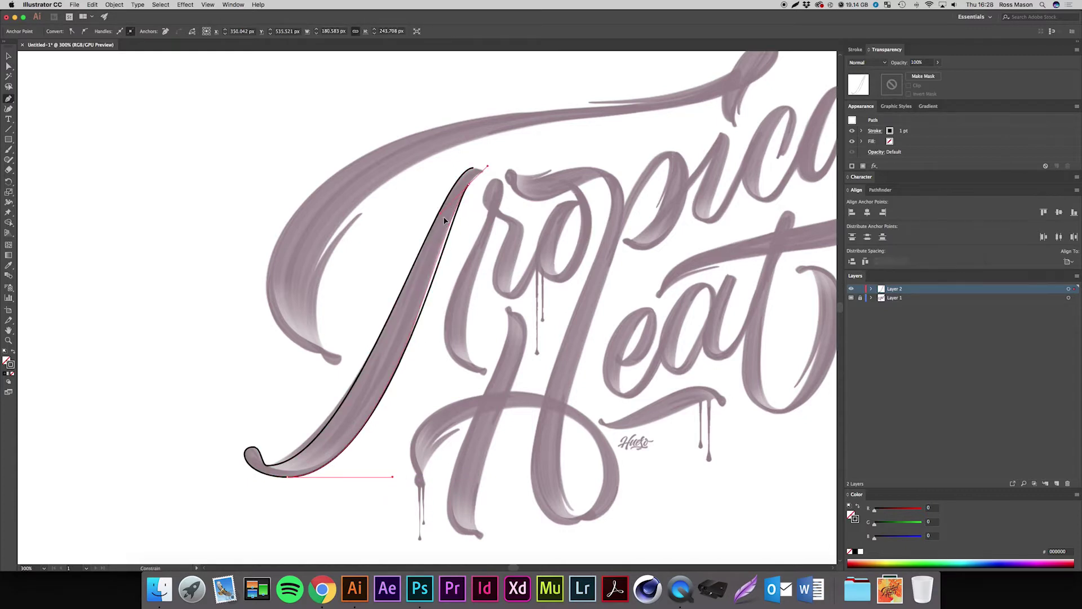
left_click_drag(394, 478, 396, 476)
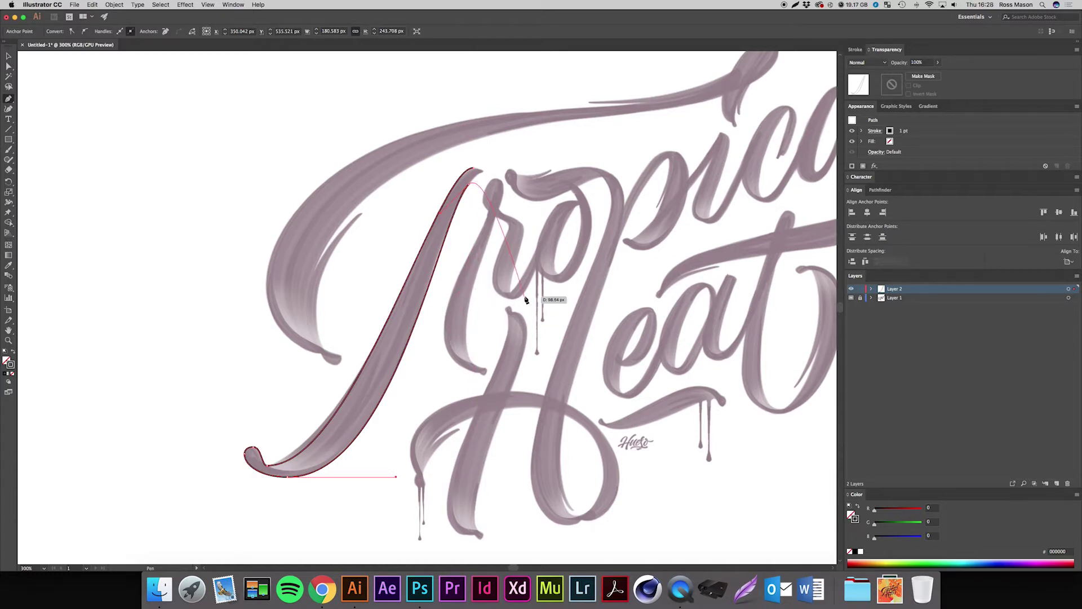
- Continue the path along the right edge up to the pointed end of the stem's tip
key("super+plus")
key("super+plus")
key("super+plus")
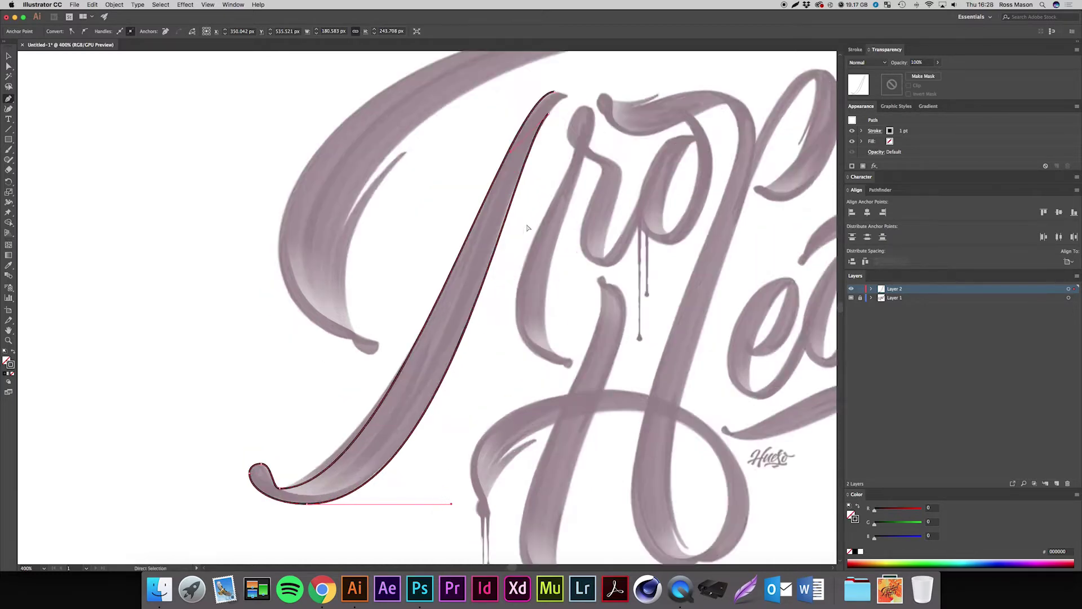
left_click_drag(529, 226, 238, 560)
left_click_drag(394, 290, 363, 379)
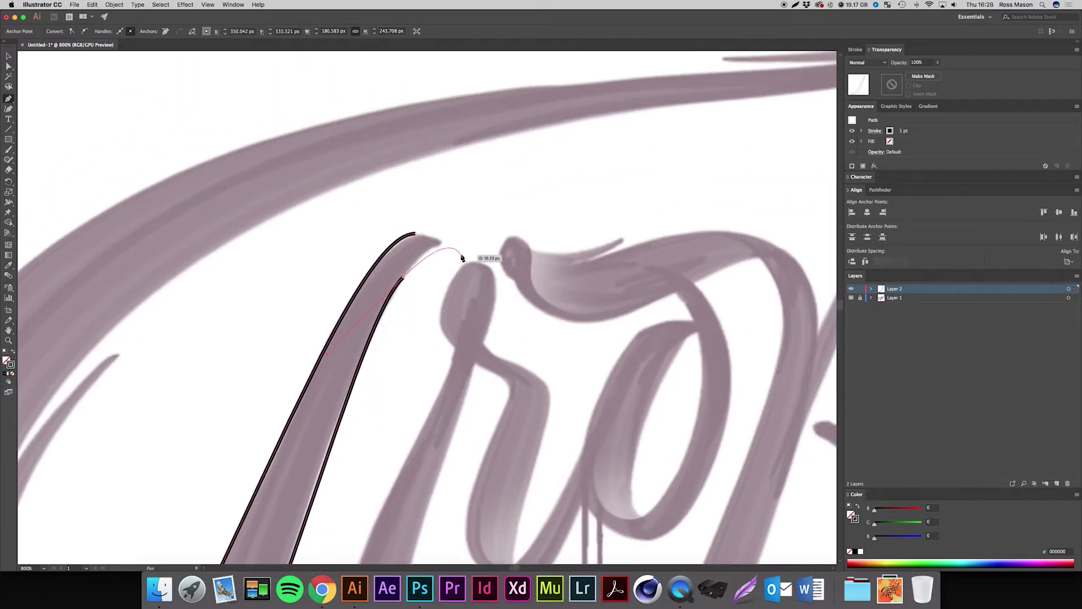
mouse_move(441, 246)
left_mouse_down()
mouse_move(440, 234)
mouse_move(451, 241)
left_mouse_up()
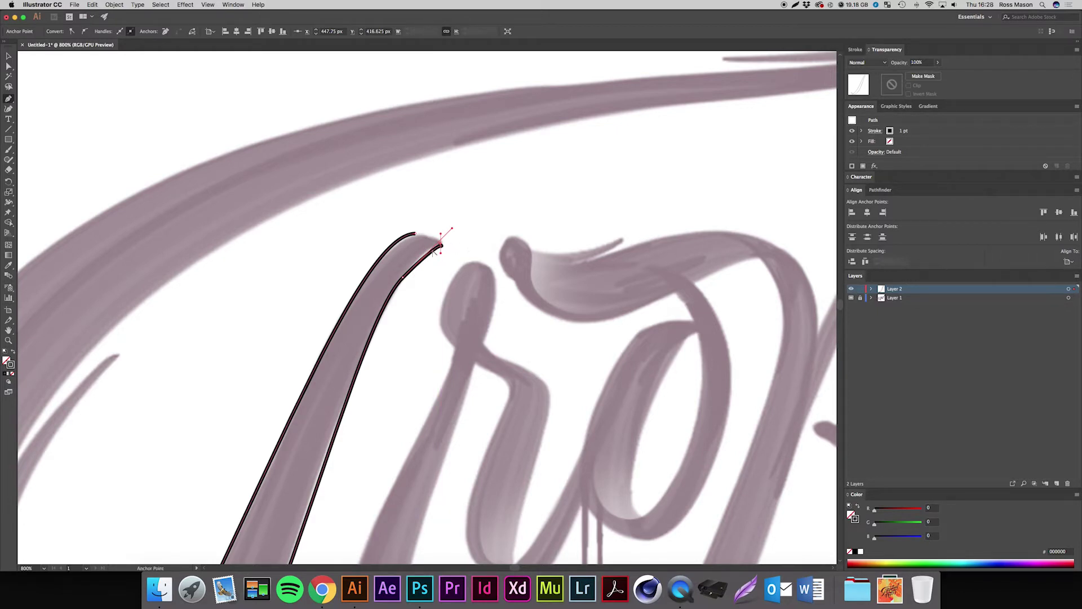
- Refine the anchor at the pointed tip, close the path at its starting anchor, and deselect the finished outline
left_click(439, 240)
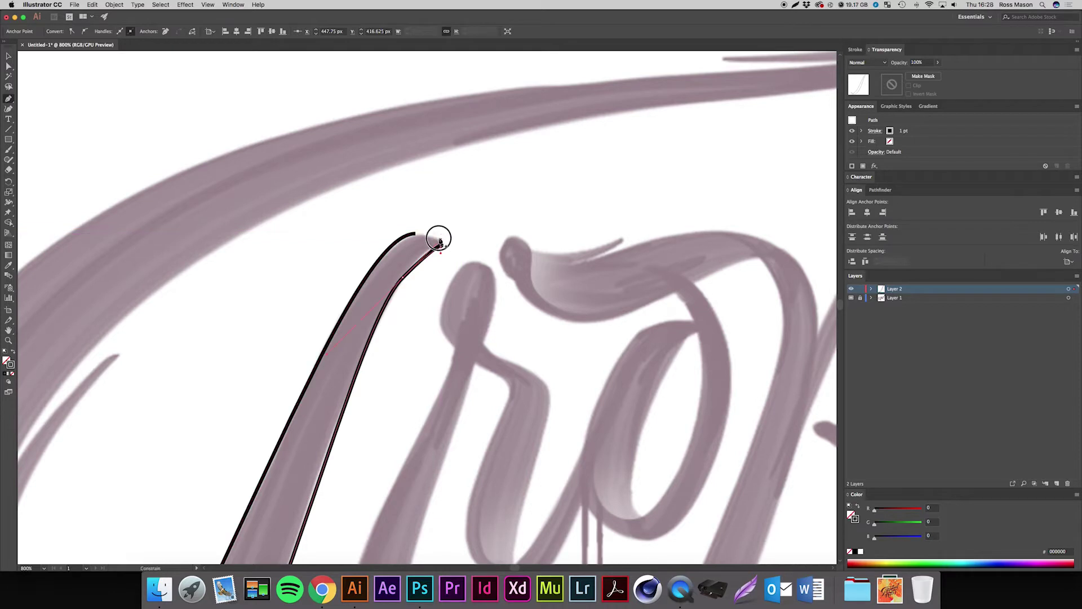
left_click_drag(439, 240, 414, 271)
key("super+z")
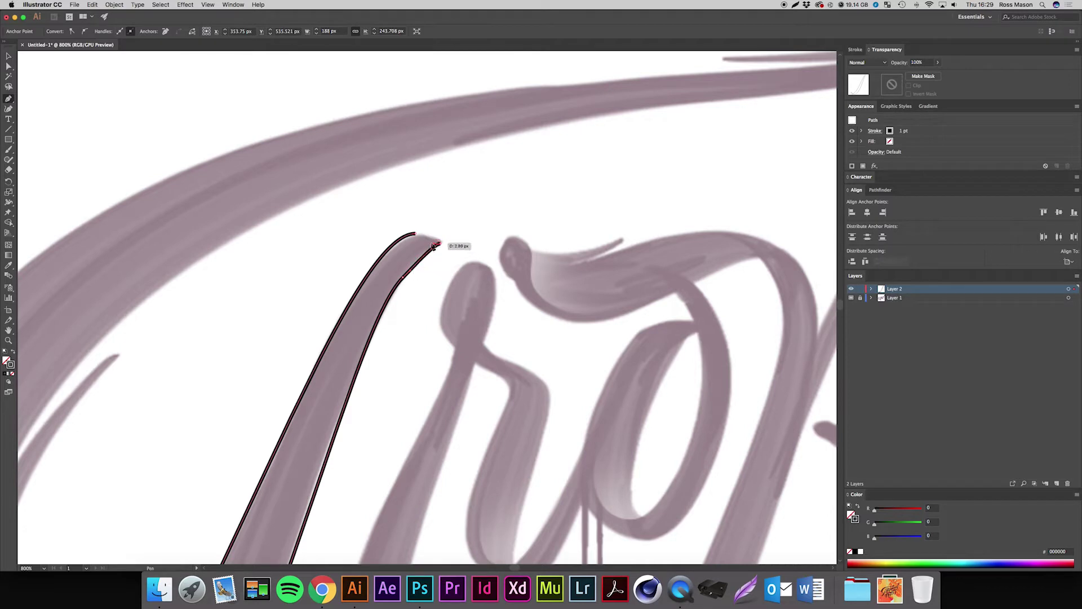
mouse_move(426, 234)
left_mouse_down()
mouse_move(402, 236)
mouse_move(414, 235)
left_mouse_up()
key("v")
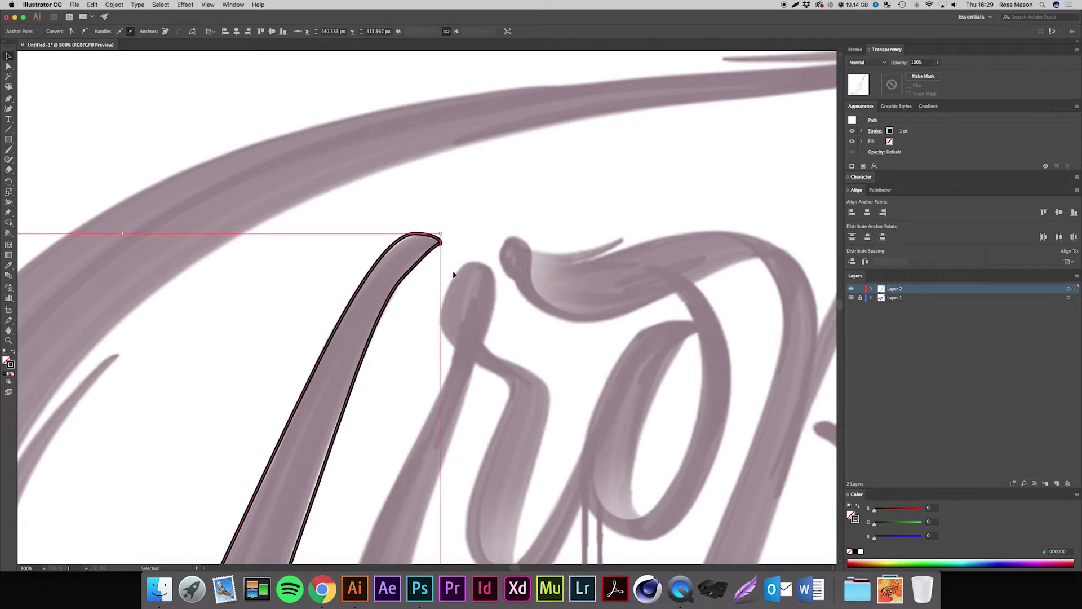
left_click(466, 281)
- Curve the short segment beneath the stem's tip inward by direct-selecting it and adjusting its handle to match the lettering
key("super+0")
key("super+equal")
key("super+equal")
key("super+equal")
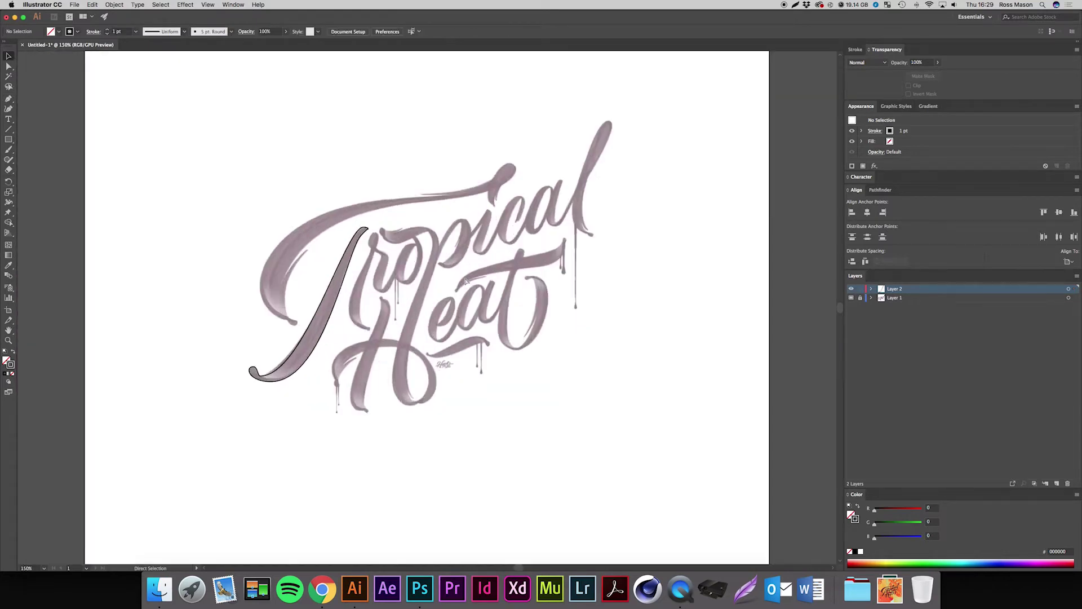
left_click_drag(313, 270, 527, 391)
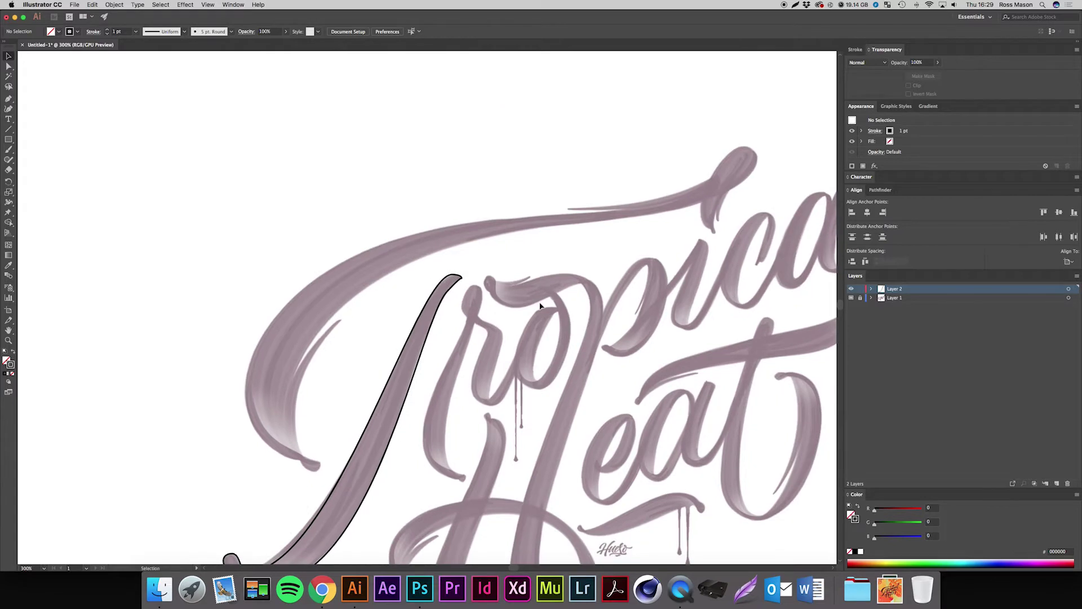
key("super+equal")
key("super+equal")
key("super+equal")
key("super+equal")
key("a")
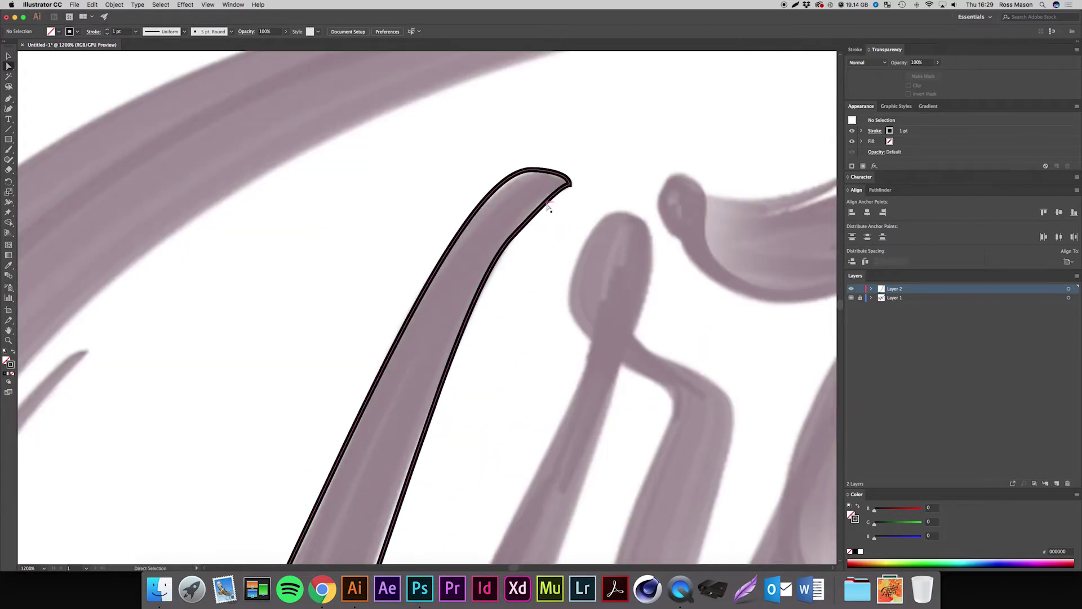
left_click(544, 209)
left_click_drag(543, 184, 544, 184)
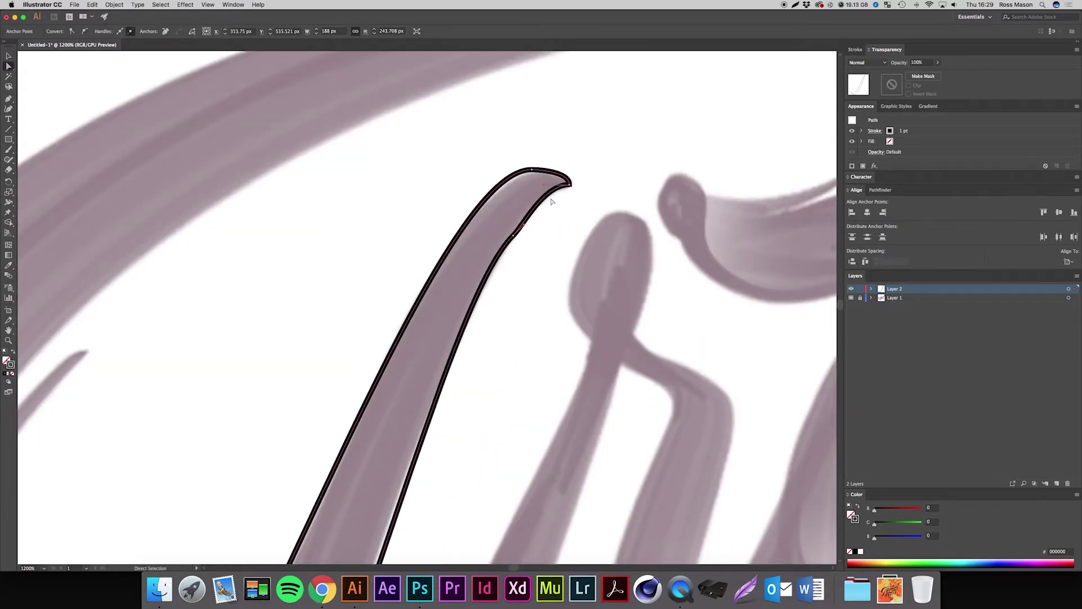
key("super+minus")
key("super+minus")
key("super+minus")
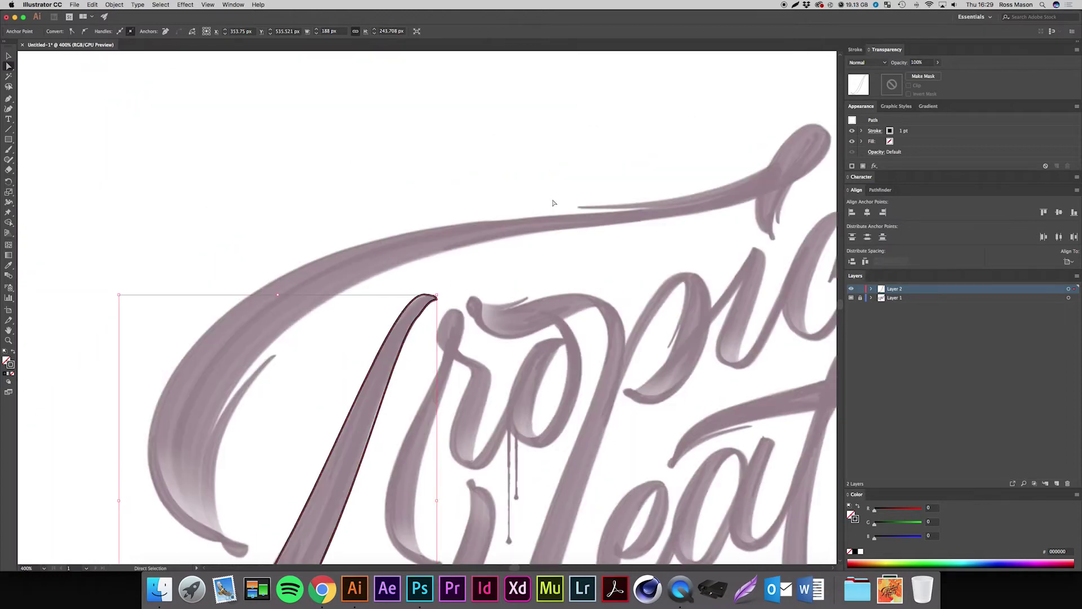
left_click_drag(519, 289, 624, 128)
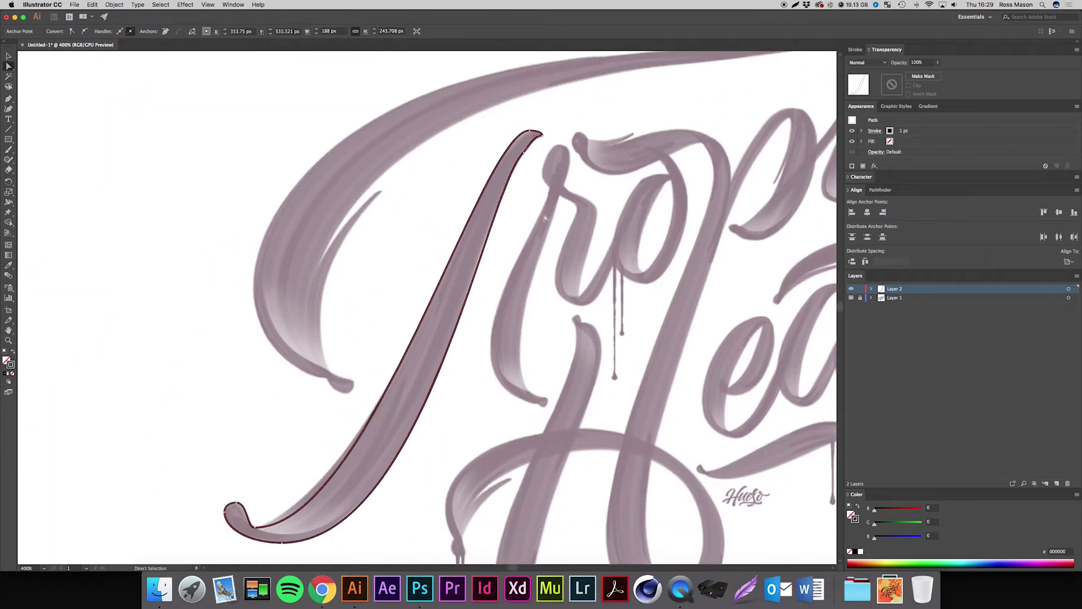
- Delete the anchor below the stem's tip and refit the right edge by adjusting the handles at the tip and foot
key("minus")
left_click(525, 153)
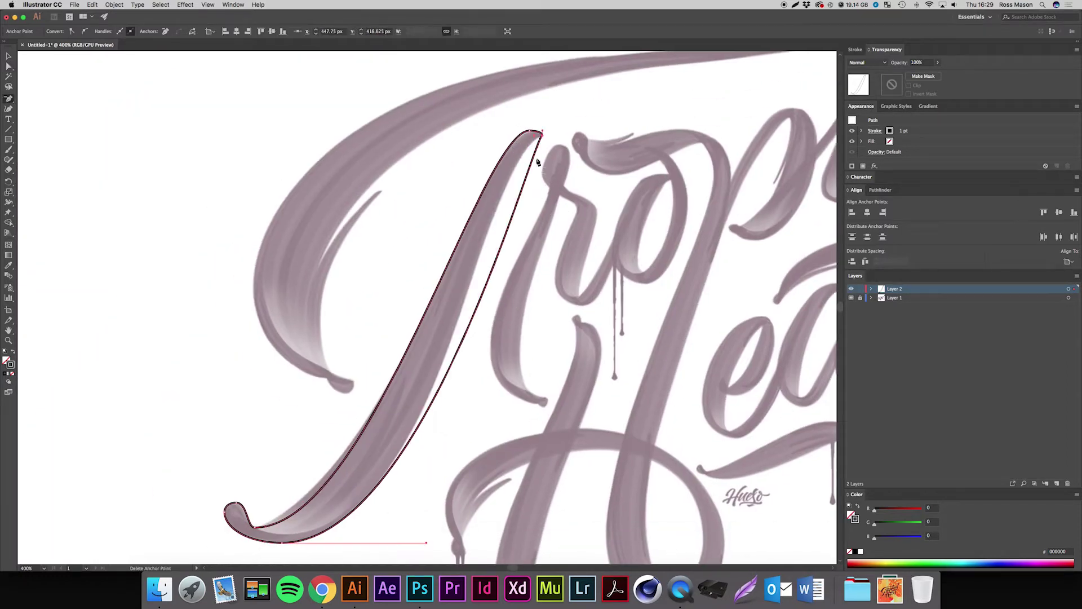
key("a")
left_click_drag(534, 136, 494, 136)
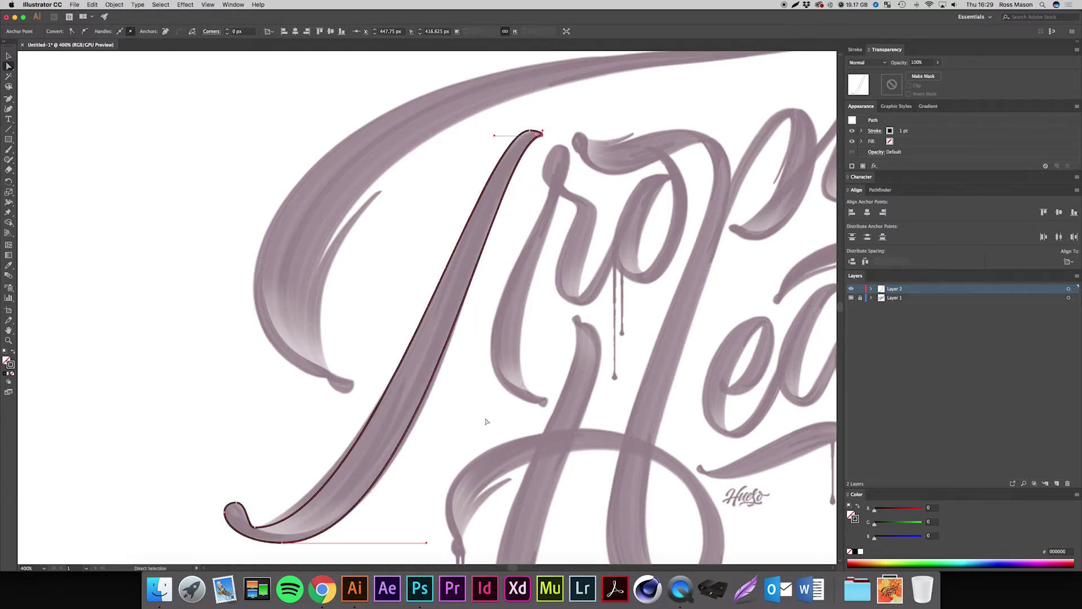
left_click_drag(427, 543, 434, 543)
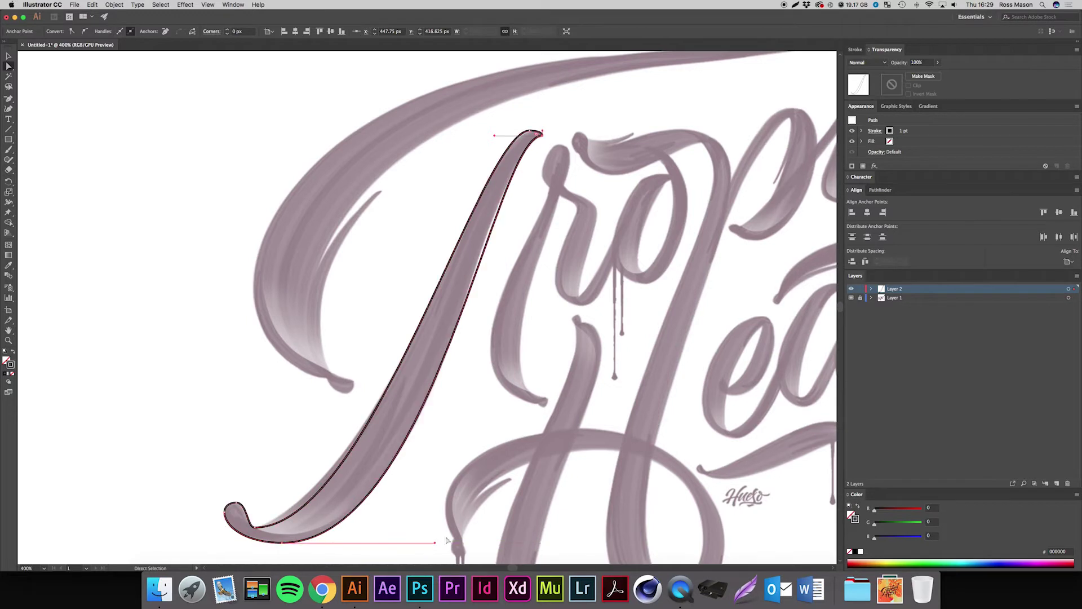
left_click_drag(495, 136, 487, 135)
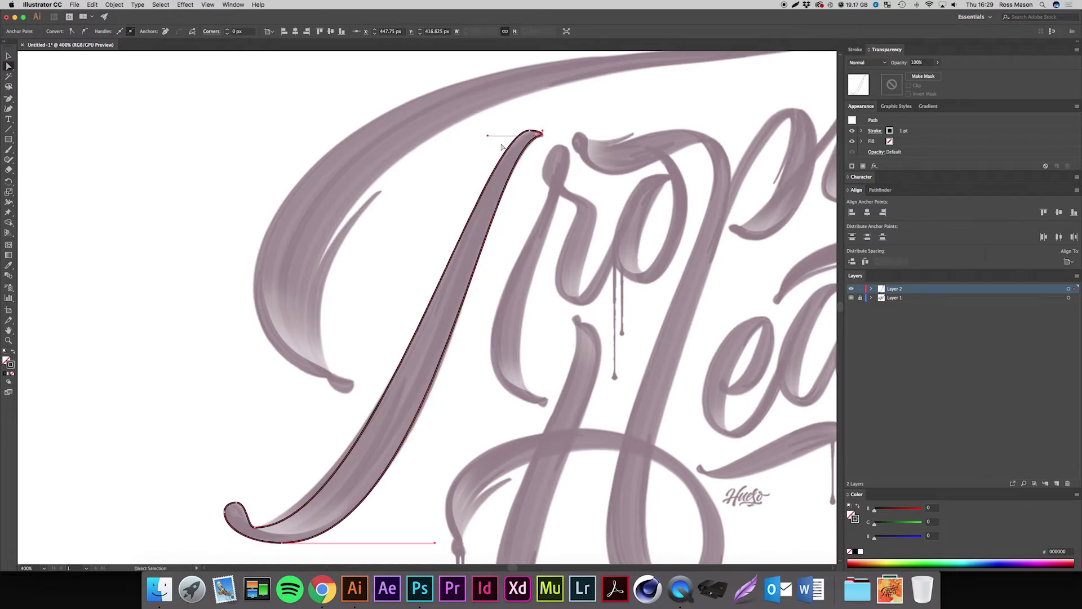
left_click(626, 263)
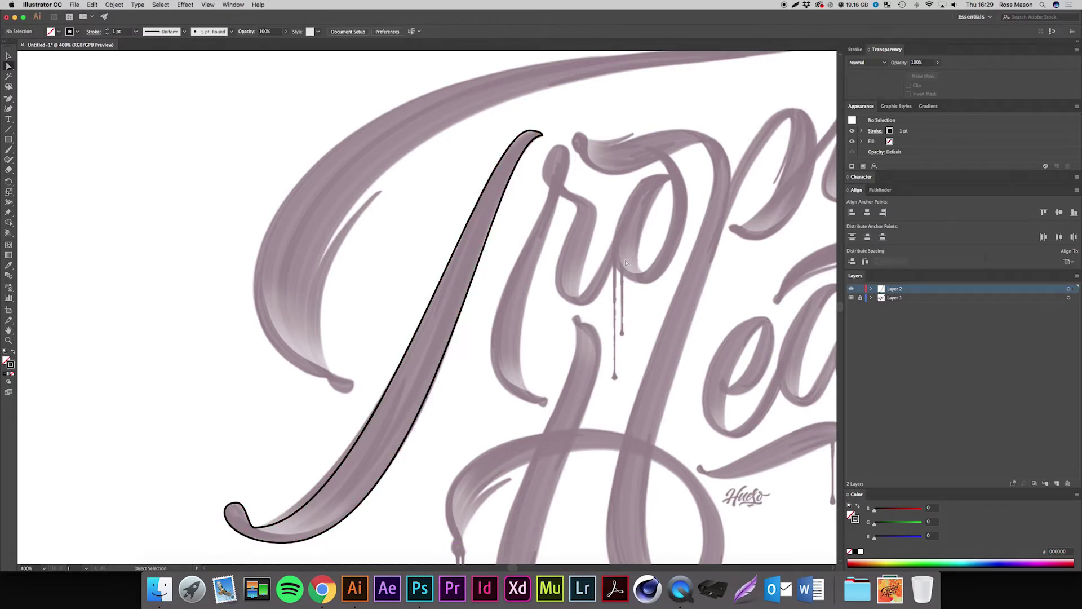
- Shift the anchor on the crest of the stem's tip slightly to the right to match the template
key("super+plus")
key("super+plus")
key("super+plus")
left_click_drag(568, 145, 465, 342)
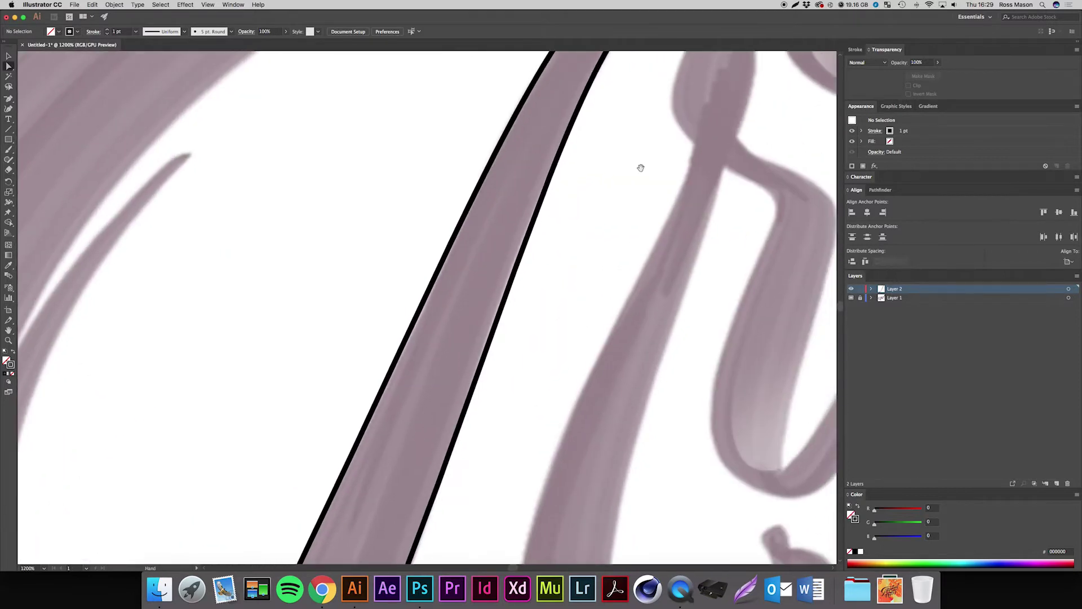
left_click_drag(641, 167, 508, 368)
left_click(538, 191)
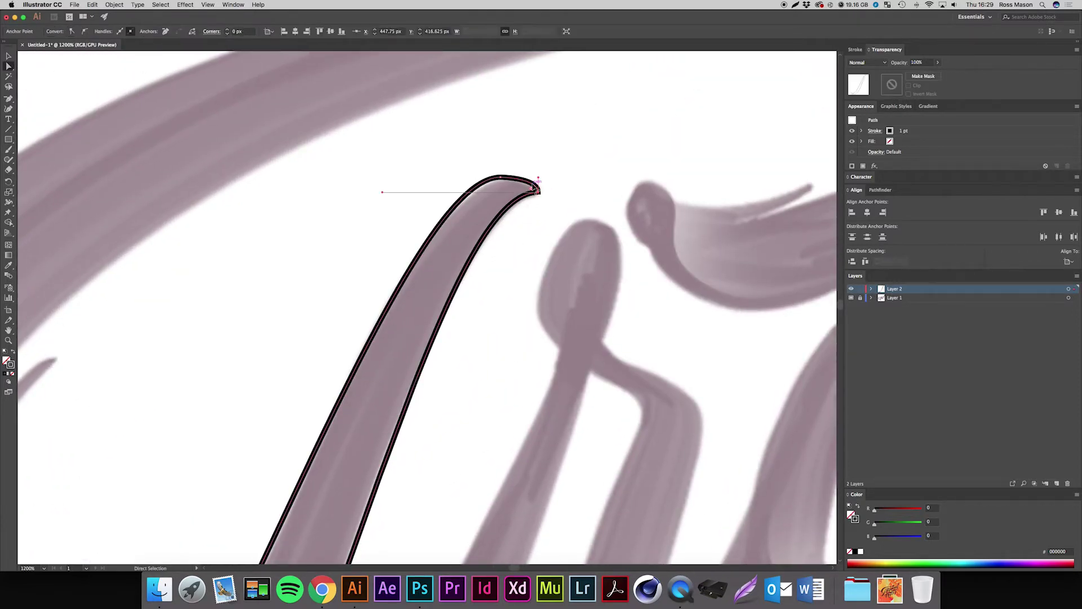
left_click(538, 176)
left_click(511, 176)
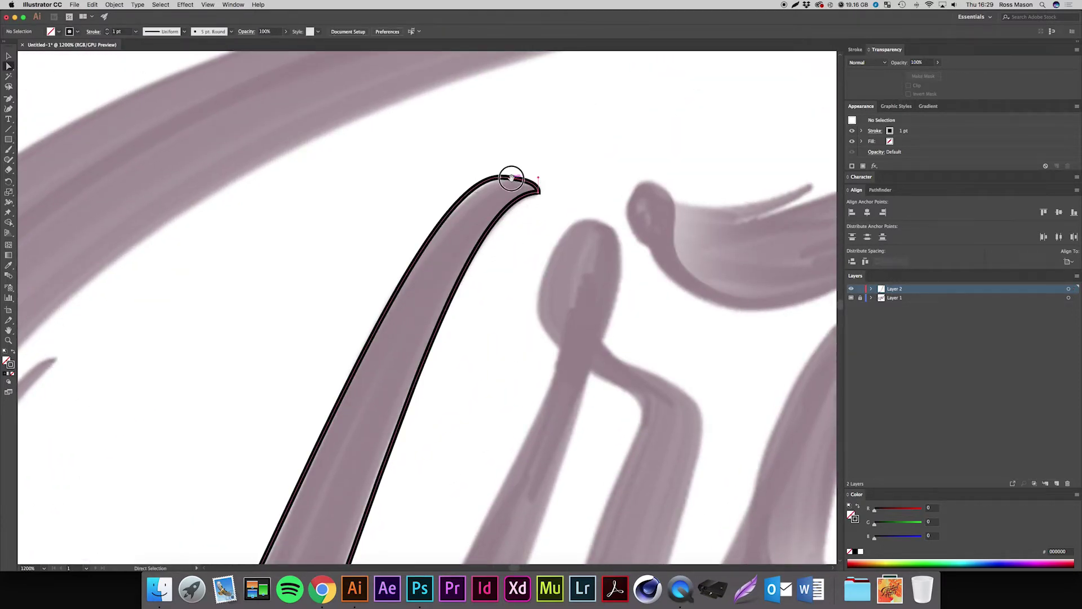
left_click_drag(501, 177, 506, 177)
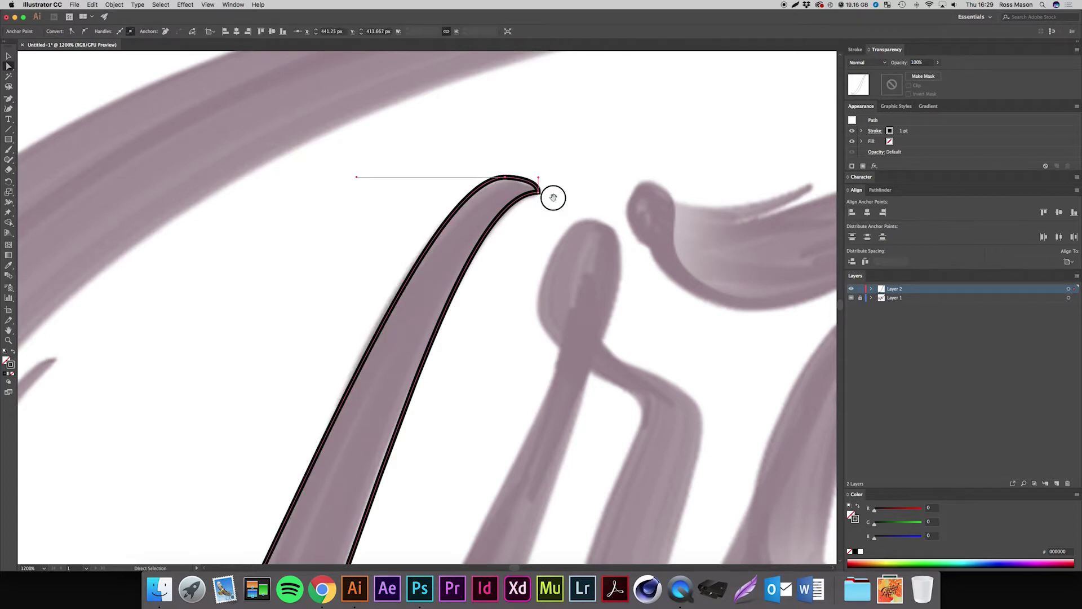
left_click(542, 202)
left_click(504, 183)
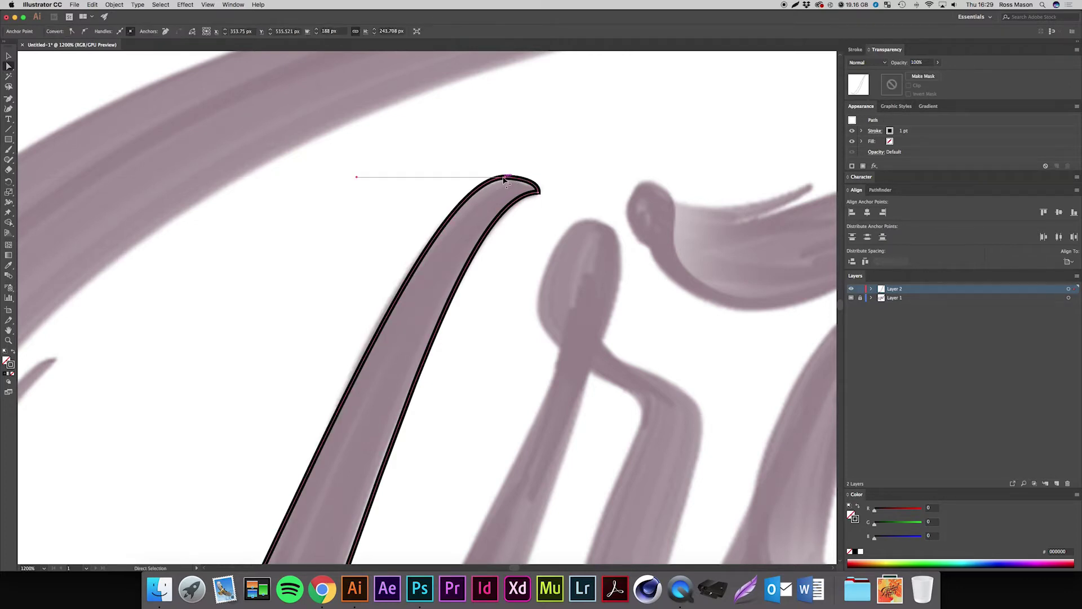
- Lengthen the crest anchor's horizontal handle so the stem's left edge follows the lettering, and deselect the path
key("ctrl+minus")
key("ctrl+minus")
key("ctrl+minus")
left_click(505, 181)
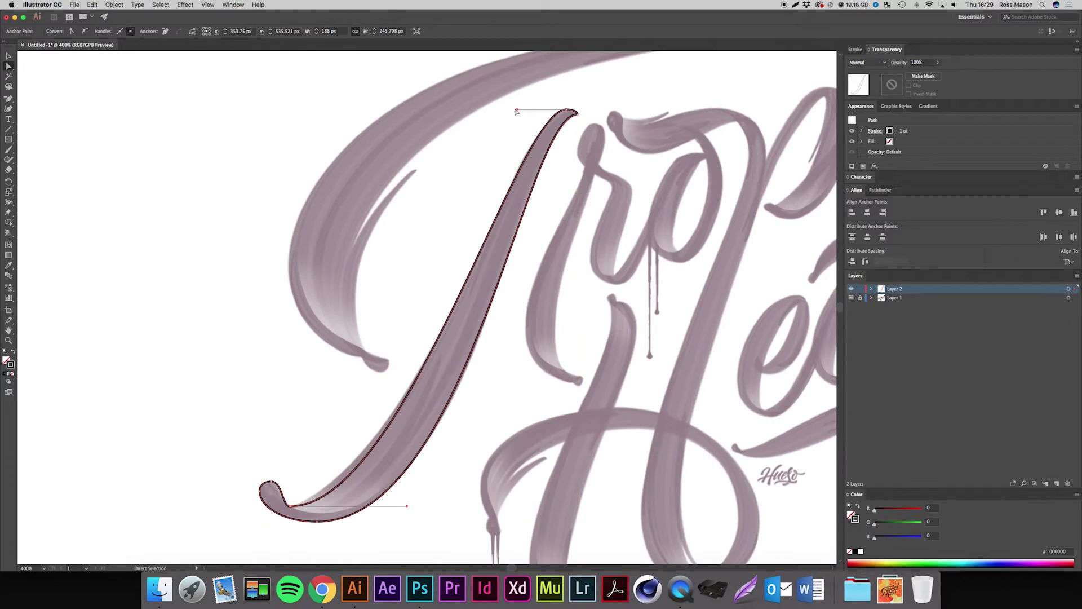
left_click_drag(517, 112, 513, 109)
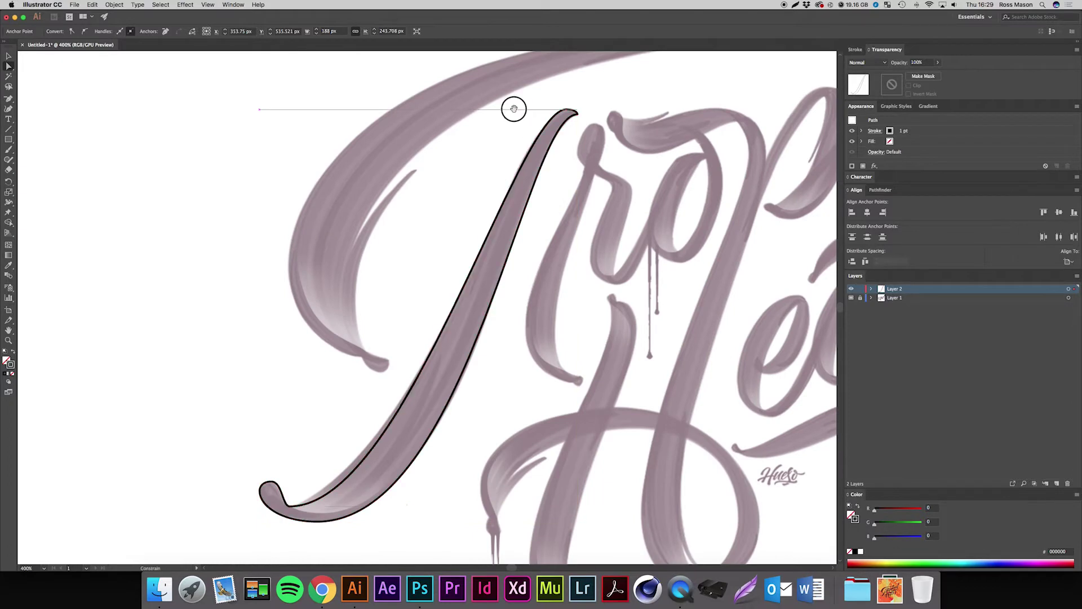
left_click(461, 513)
- Nudge the crest anchor of the stem's tip slightly further right and deselect the path
left_click_drag(614, 321, 539, 441)
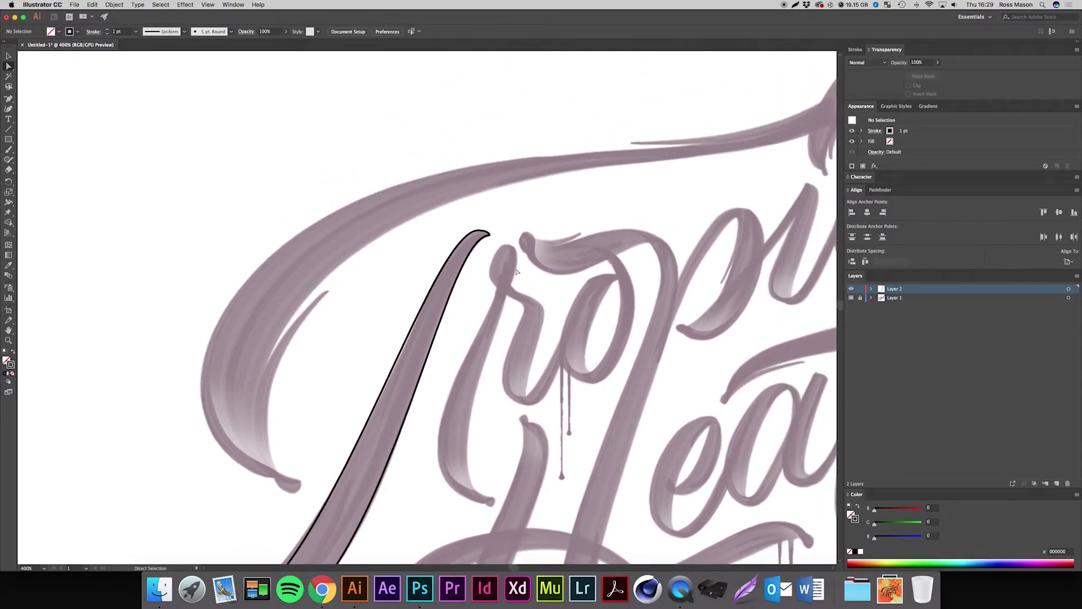
key("super+equal")
key("super+equal")
key("super+equal")
key("super+equal")
left_click_drag(711, 56, 534, 325)
left_click(483, 280)
left_click(453, 273)
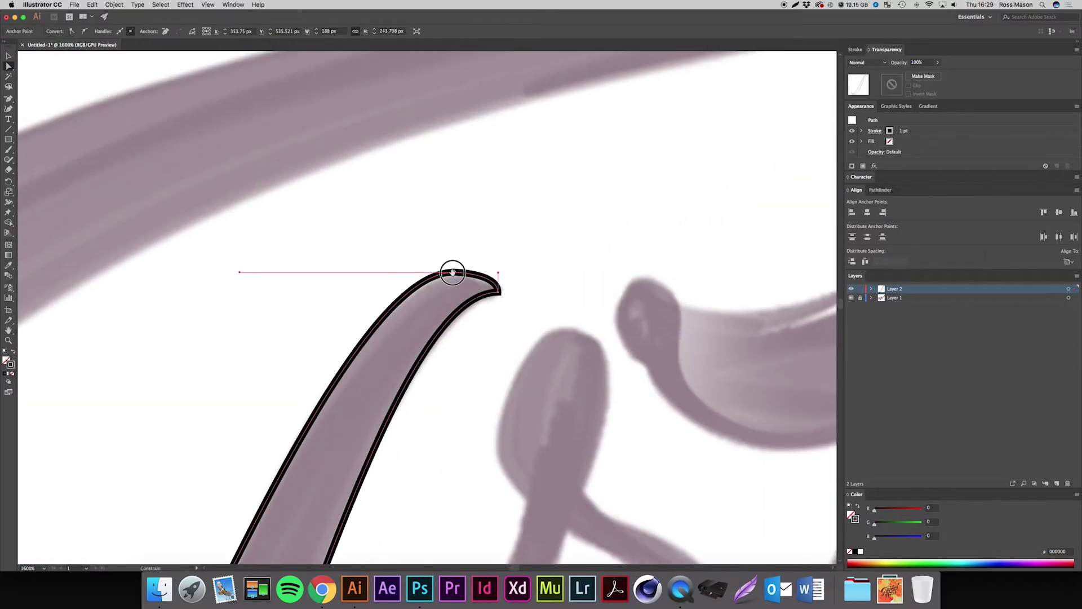
left_click_drag(455, 274, 458, 273)
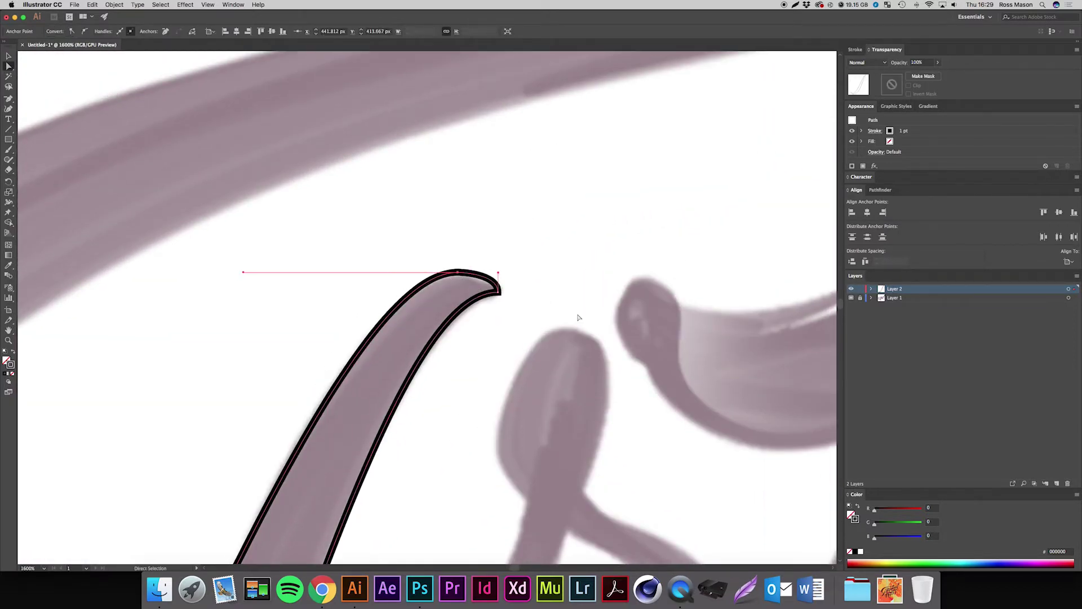
left_click(558, 313)
key("super+0")
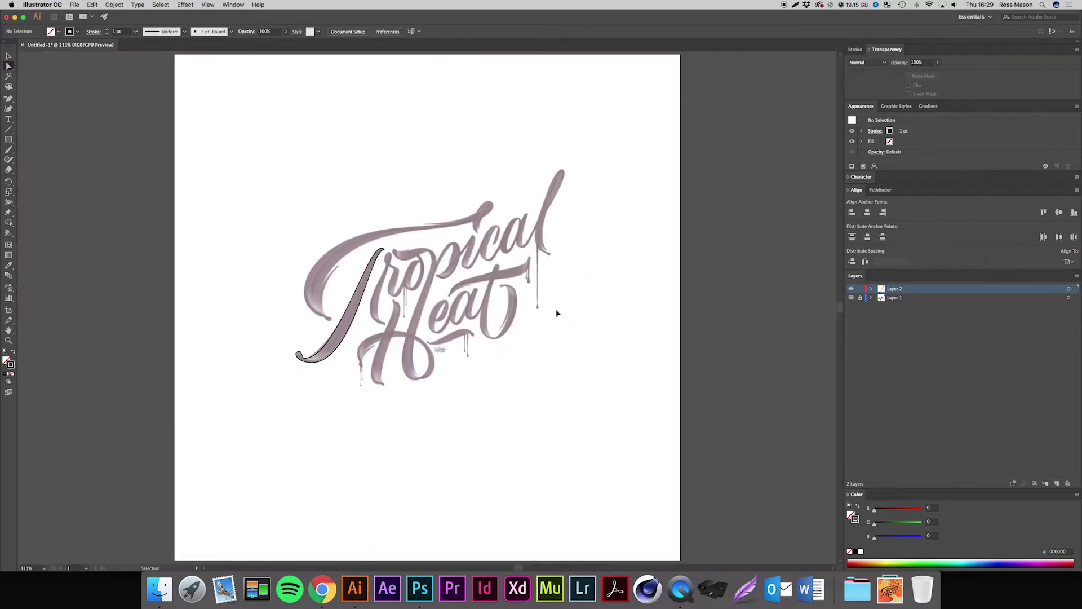
- Fine-tune the horizontal handle of the inner anchor at the stem's foot, then deselect the finished outline
key("super+plus")
key("super+plus")
key("super+plus")
left_click_drag(415, 319, 558, 314)
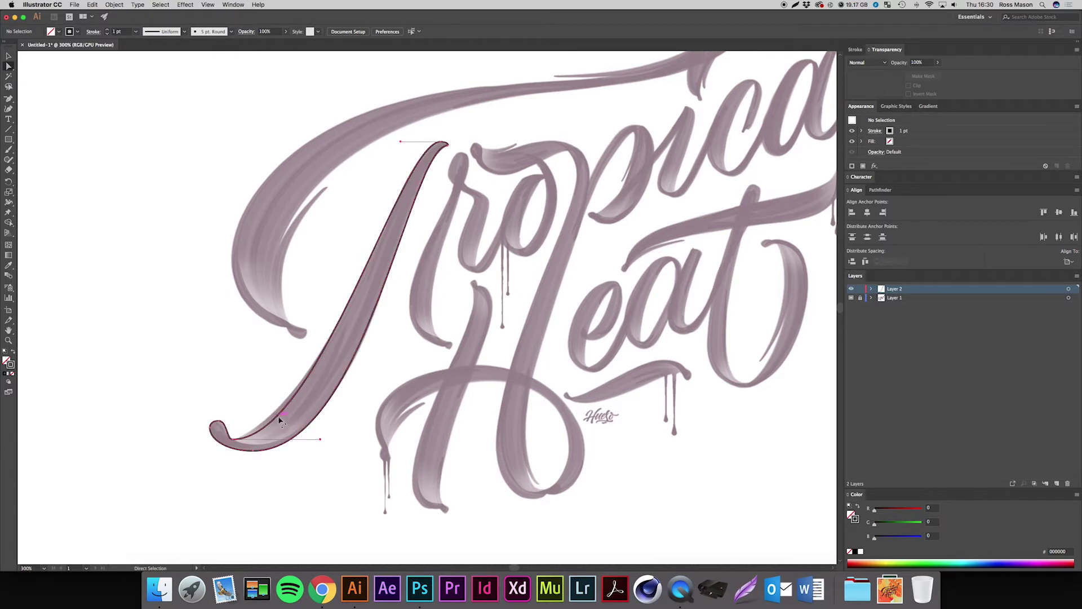
left_click(304, 437)
mouse_move(323, 440)
left_mouse_down()
mouse_move(316, 401)
mouse_move(331, 386)
mouse_move(291, 429)
mouse_move(322, 438)
left_mouse_up()
left_click(430, 412)
key("super+0")
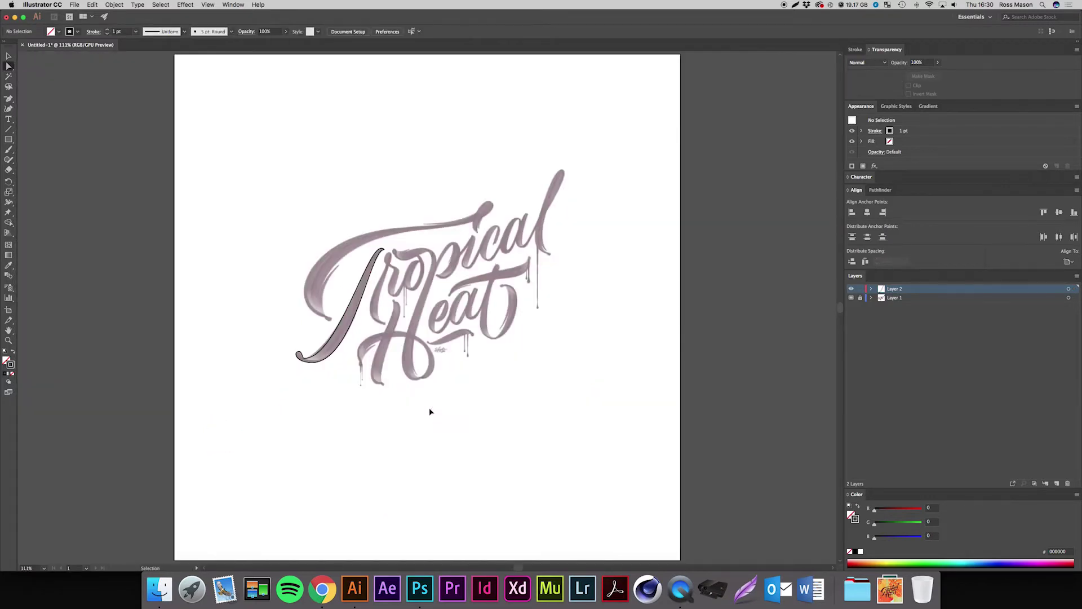
- Start a Pen path at the underside of the letter r's first-stroke foot and curve it to the stroke's leftmost edge
key("super+equal")
key("p")
key("super+equal")
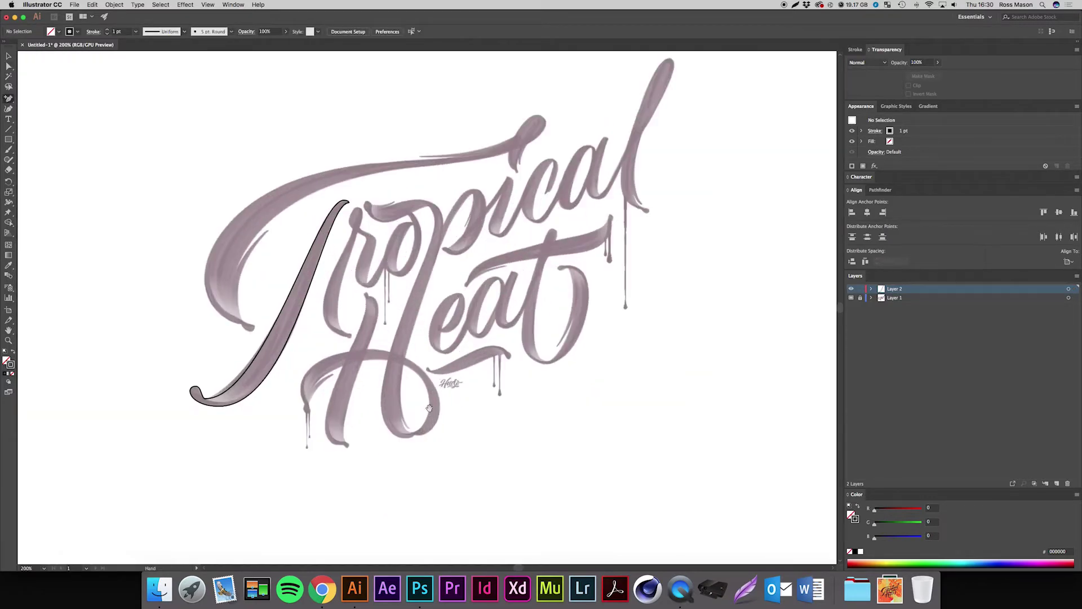
left_click_drag(429, 408, 501, 445)
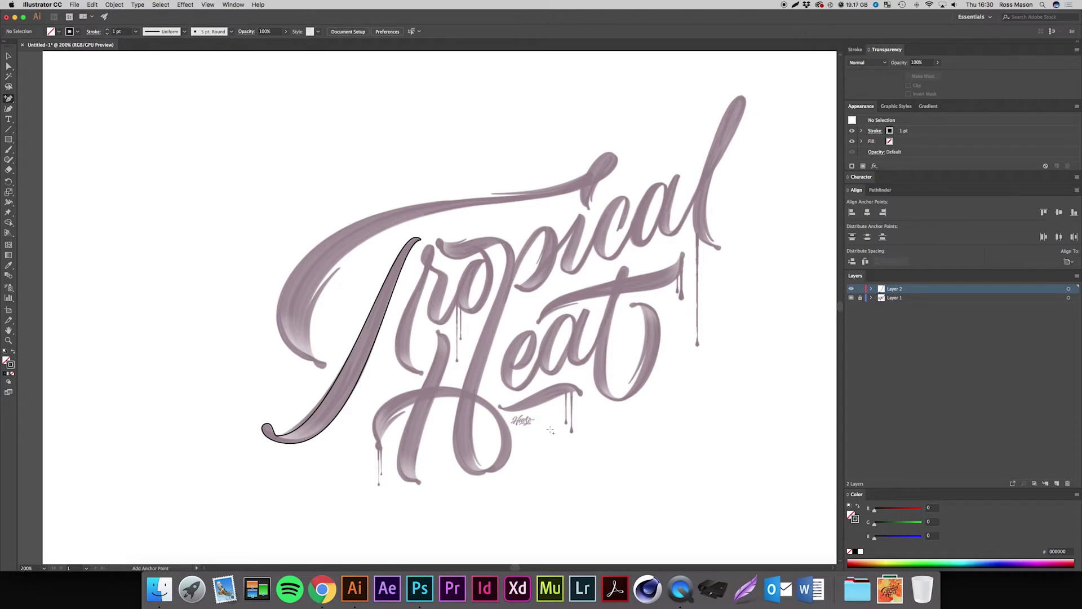
key("super+equal")
key("super+equal")
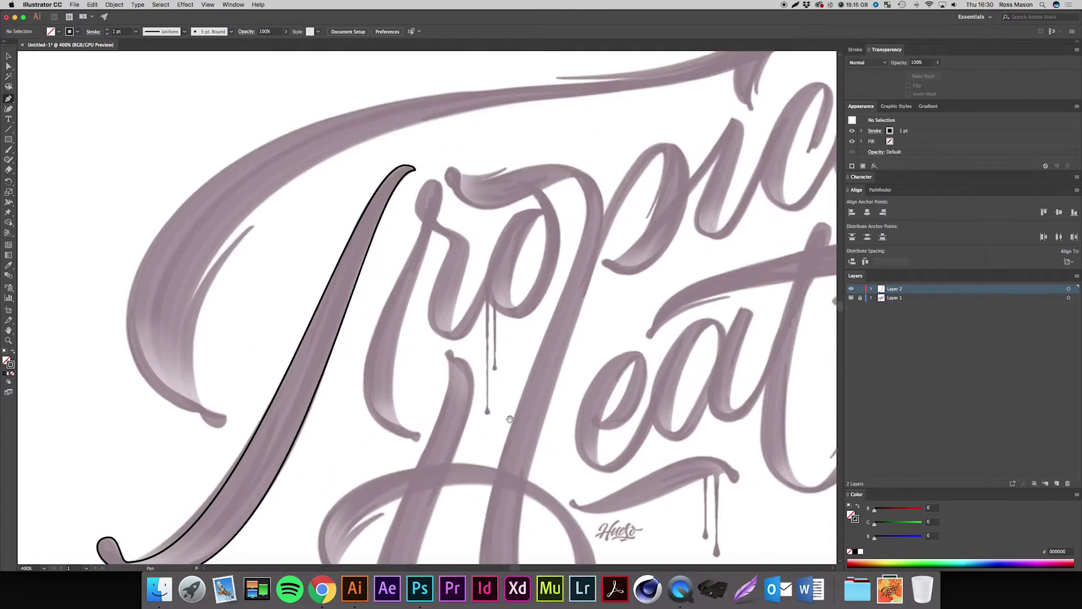
left_click_drag(510, 420, 517, 392)
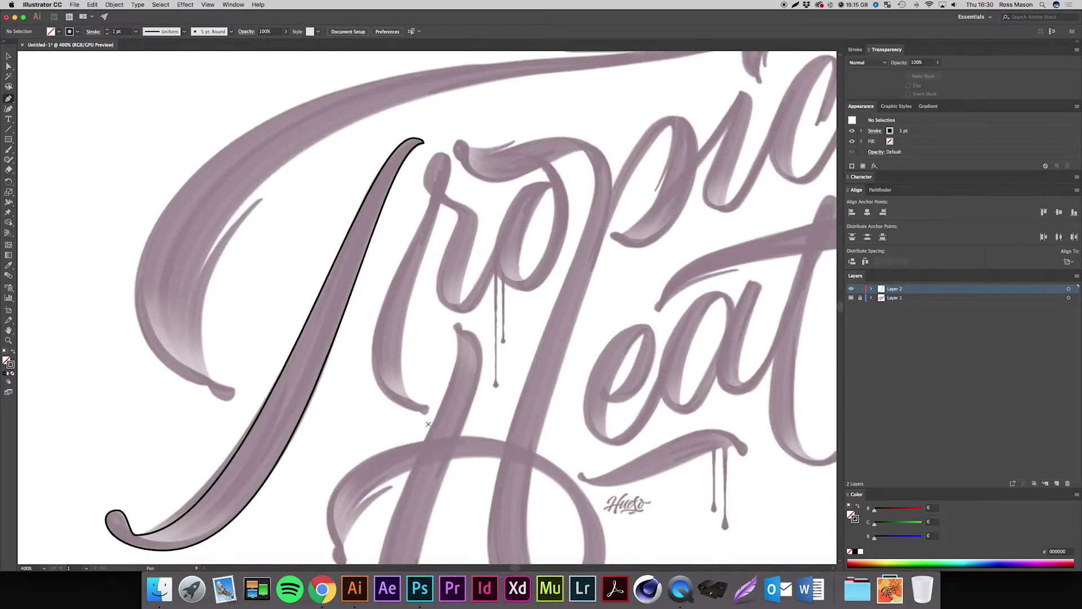
key("super+equal")
scroll(428, 429, "down", 5)
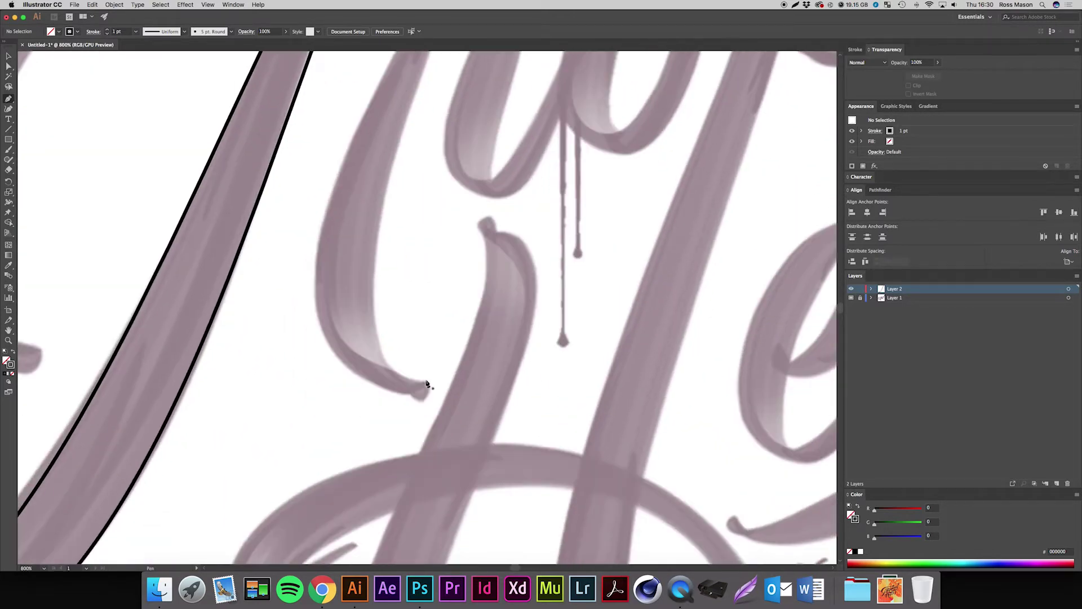
left_click_drag(406, 394, 405, 395)
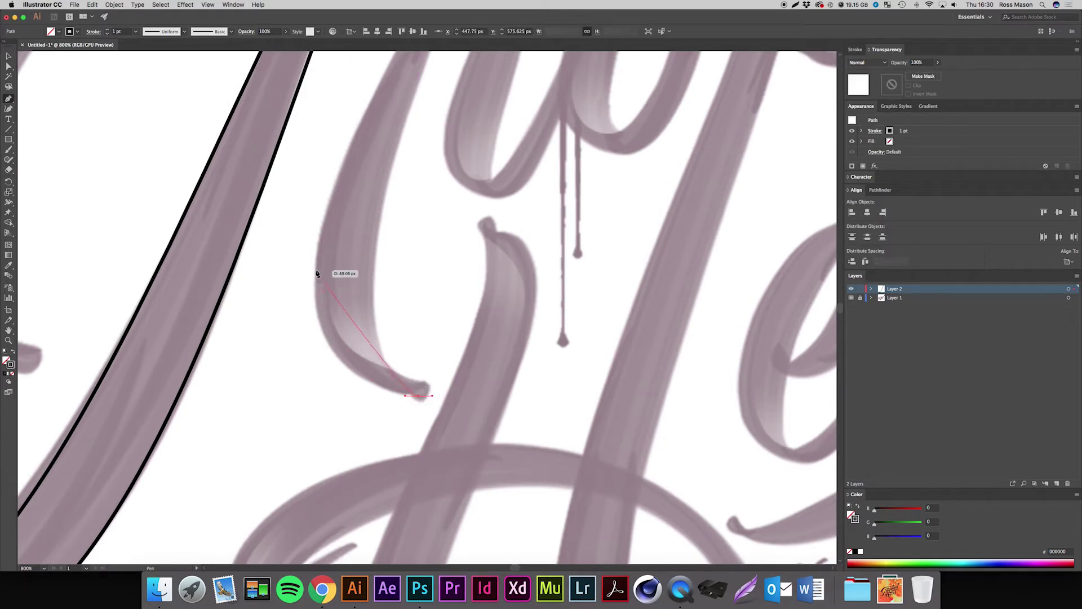
left_click_drag(315, 270, 315, 154)
- Try to continue the r's left edge to an anchor just below its rounded top
left_click_drag(426, 224, 301, 393)
key("super+minus")
key("super+minus")
key("super+minus")
key("super+minus")
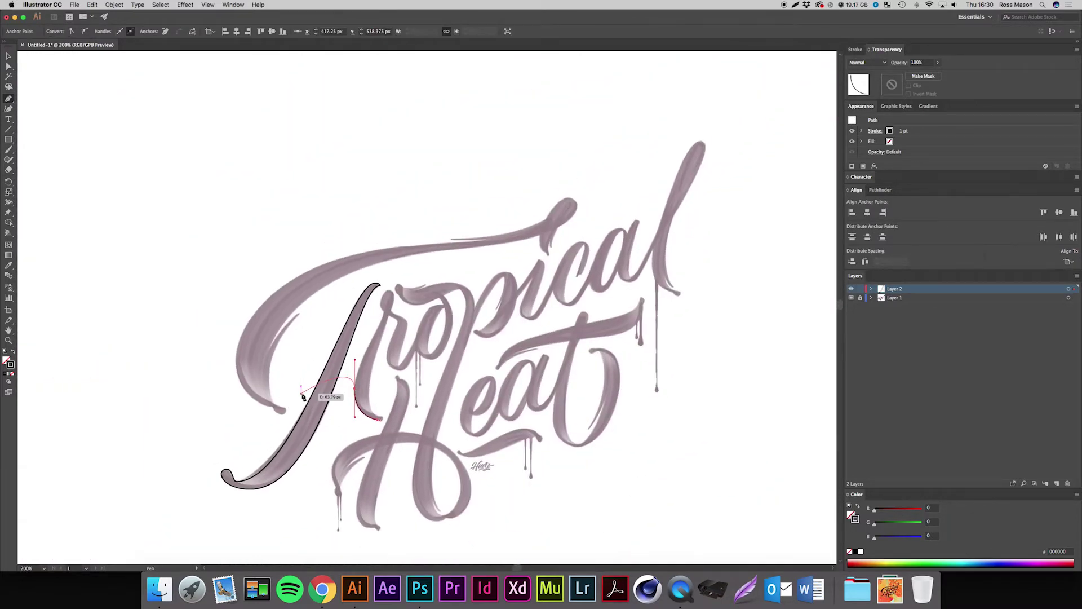
key("super+plus")
key("super+plus")
scroll(391, 326, "up", 5)
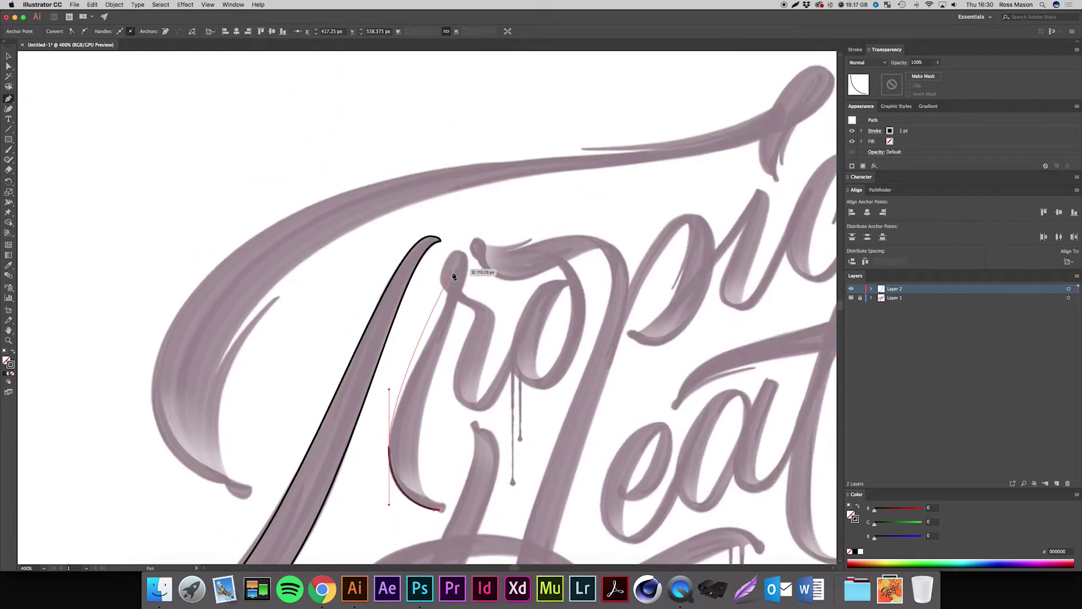
left_click_drag(447, 293, 457, 404)
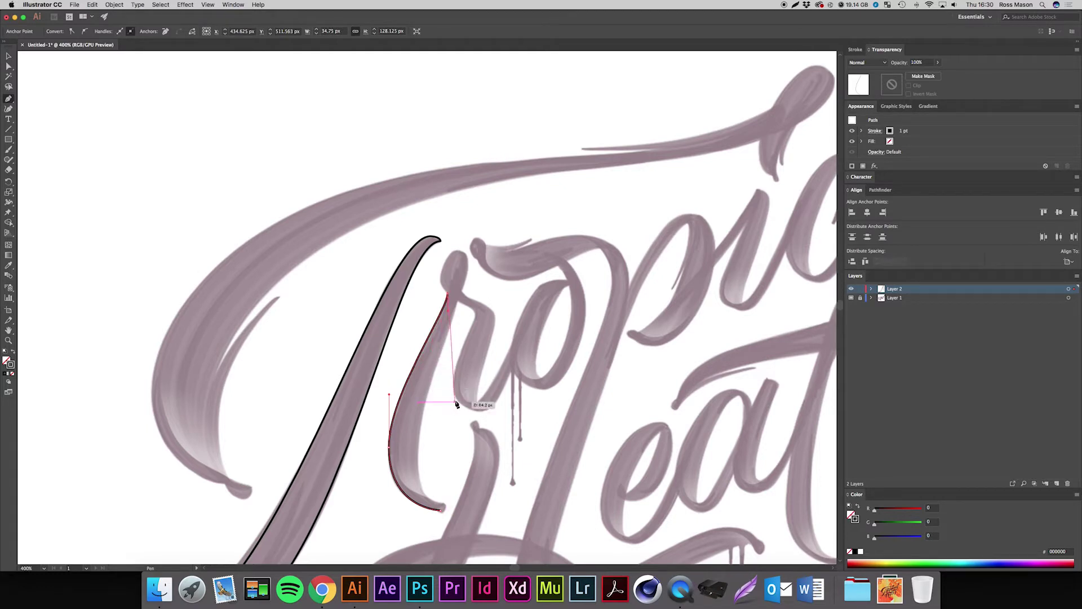
left_click_drag(478, 438, 561, 345)
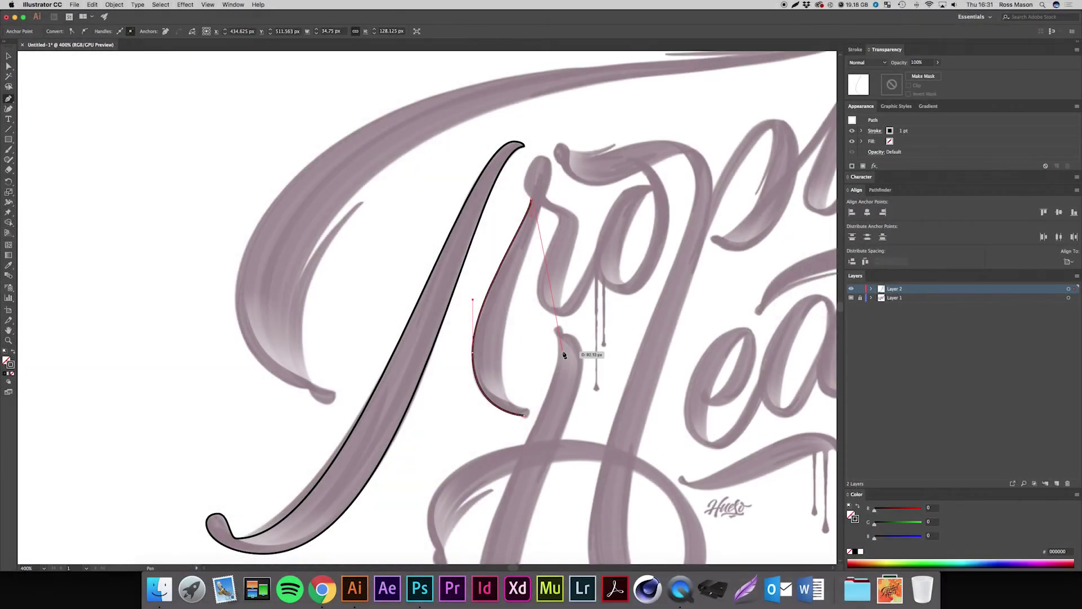
left_click_drag(564, 354, 539, 216)
key("super+z")
key("super+z")
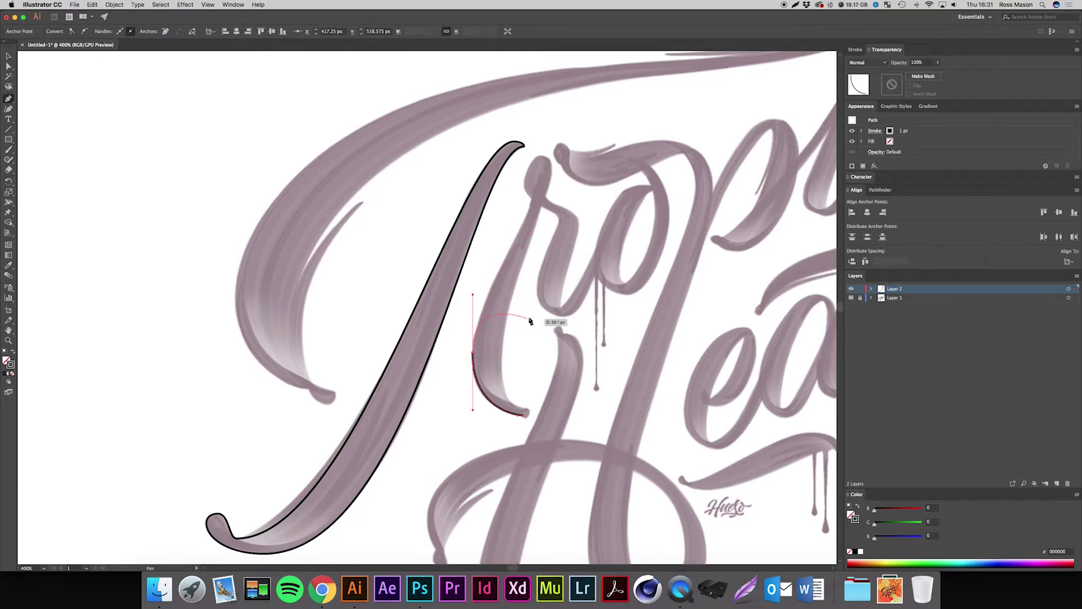
- Extend the r's left edge up to its rounded top, retract the outgoing handle, and curve over to the top's right side
left_click_drag(542, 160, 540, 101)
left_click(542, 158)
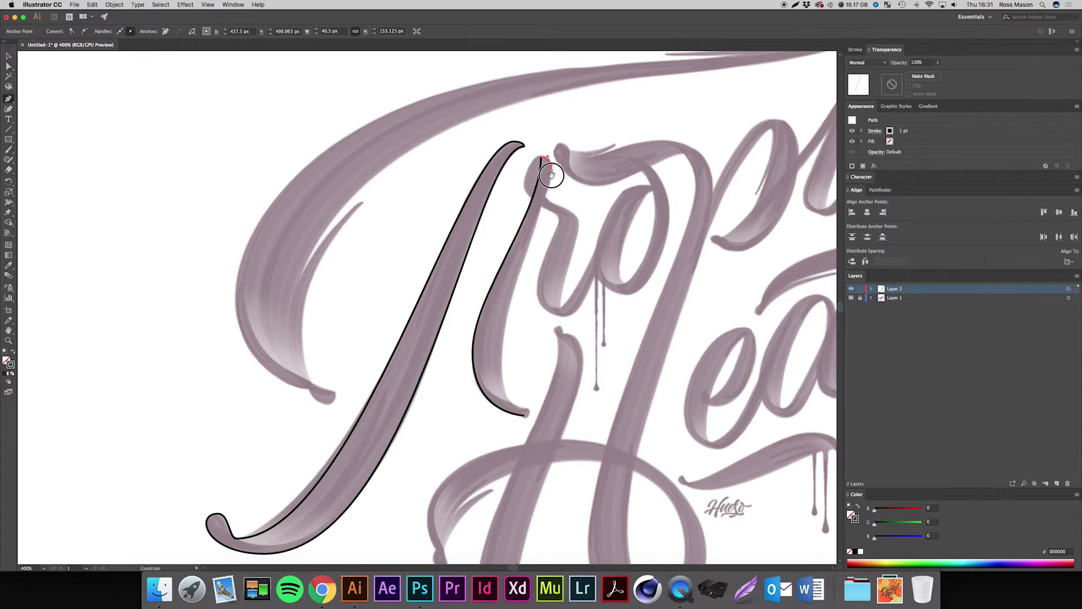
left_click(551, 170)
- Trace the r stroke's right edge down to the top of its foot, adjusting the handle at the upper right anchor
mouse_move(502, 355)
left_mouse_down()
mouse_move(637, 355)
mouse_move(496, 386)
mouse_move(499, 404)
left_mouse_up()
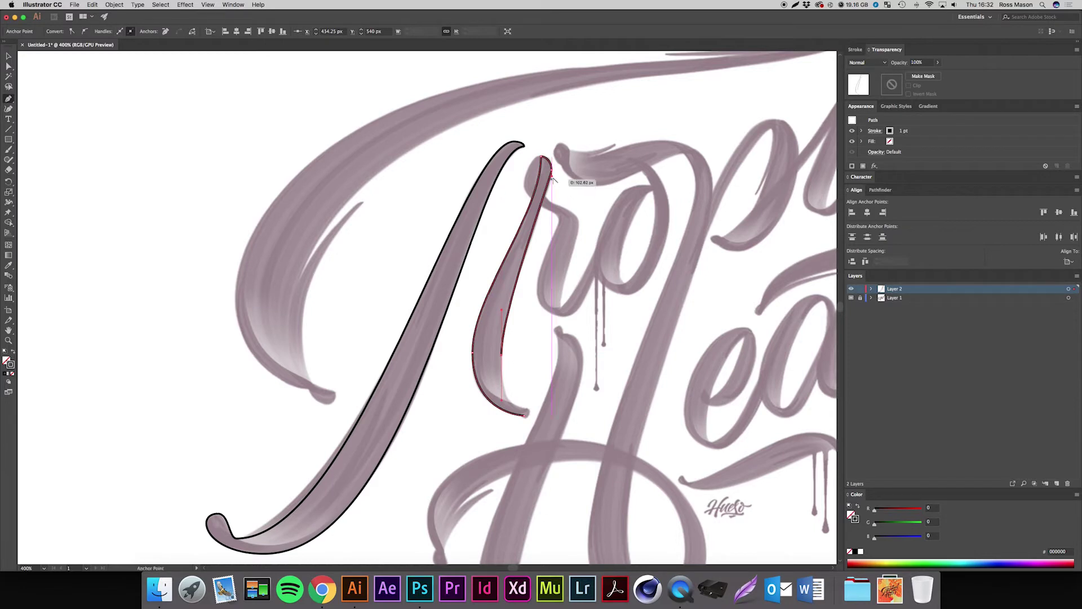
left_click_drag(552, 175, 551, 185)
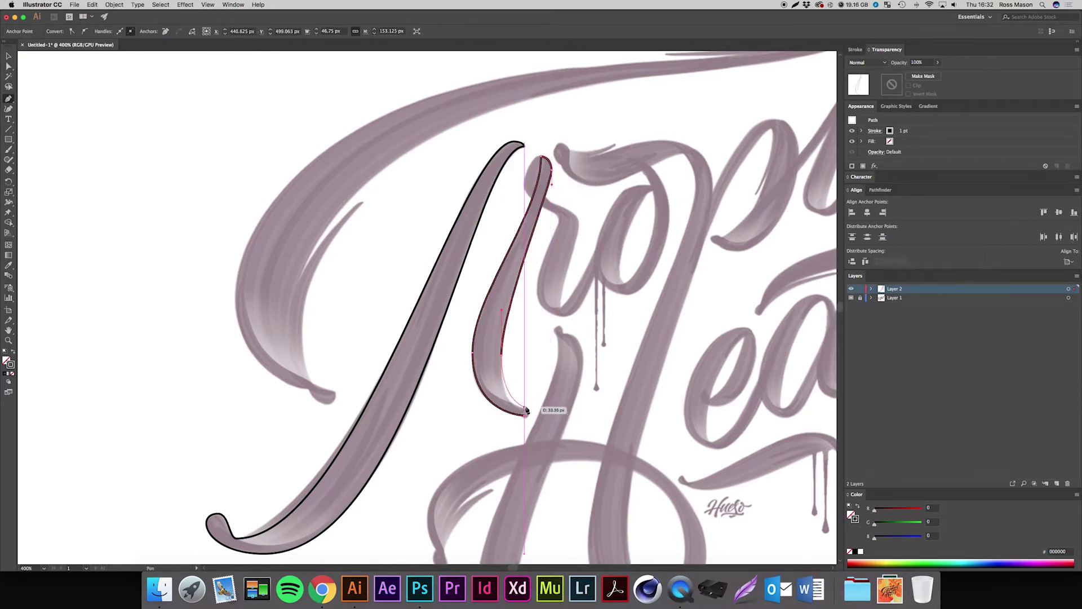
left_click_drag(525, 408, 533, 409)
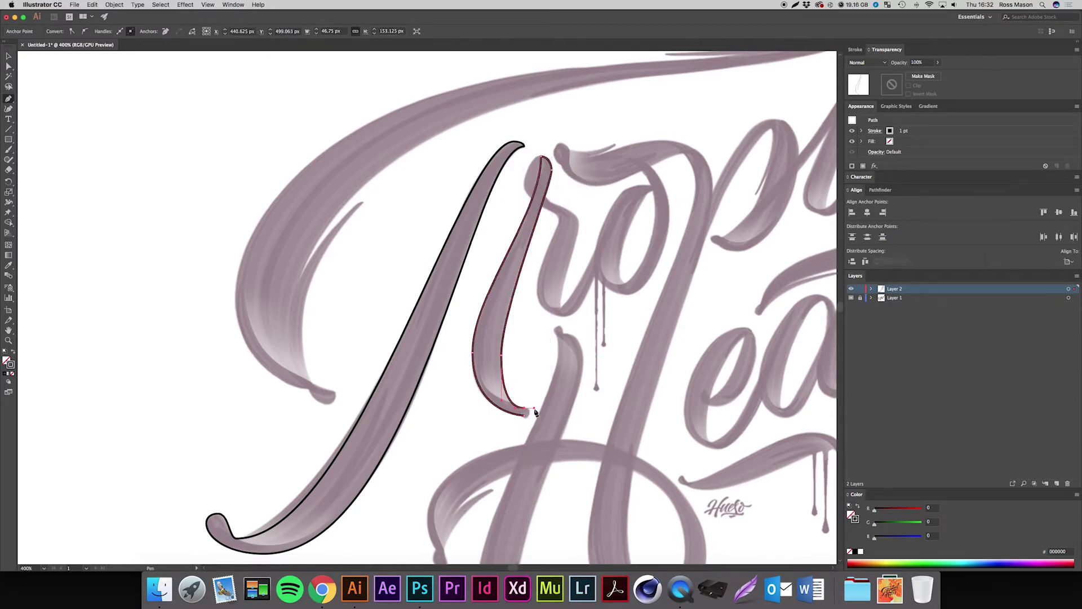
- Close the r stroke's outline at its starting anchor with a rounded end around the foot
key("super+equal")
key("super+equal")
key("super+equal")
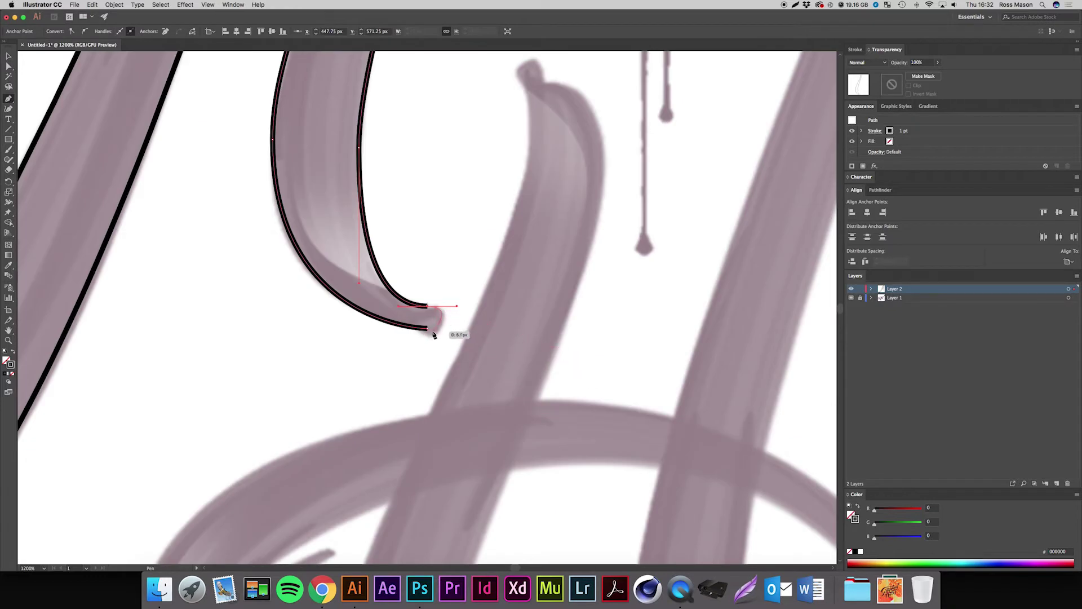
left_click_drag(422, 328, 447, 310)
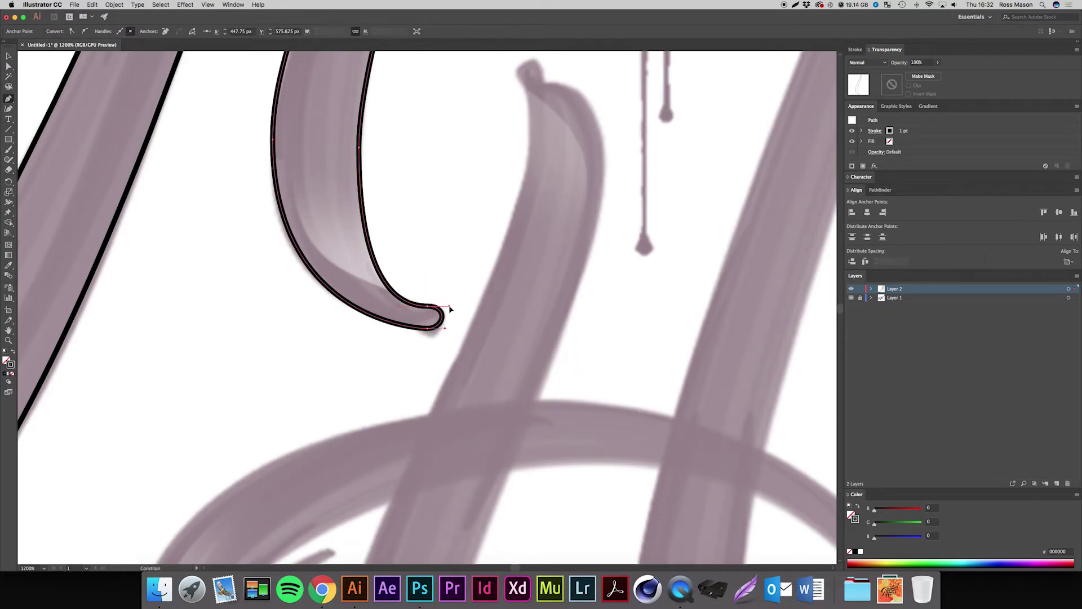
- Deselect the finished r stem outline and activate the Pen tool for a new path at the stem's rounded top
key("v")
left_click(473, 310)
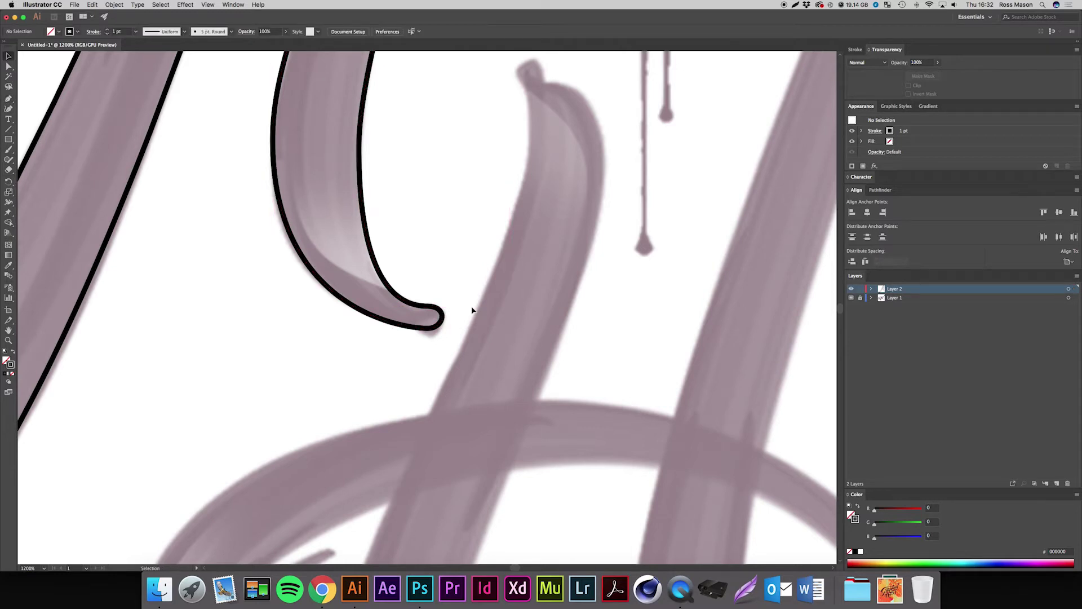
key("super+0")
key("super+plus")
key("super+plus")
key("super+plus")
key("super+plus")
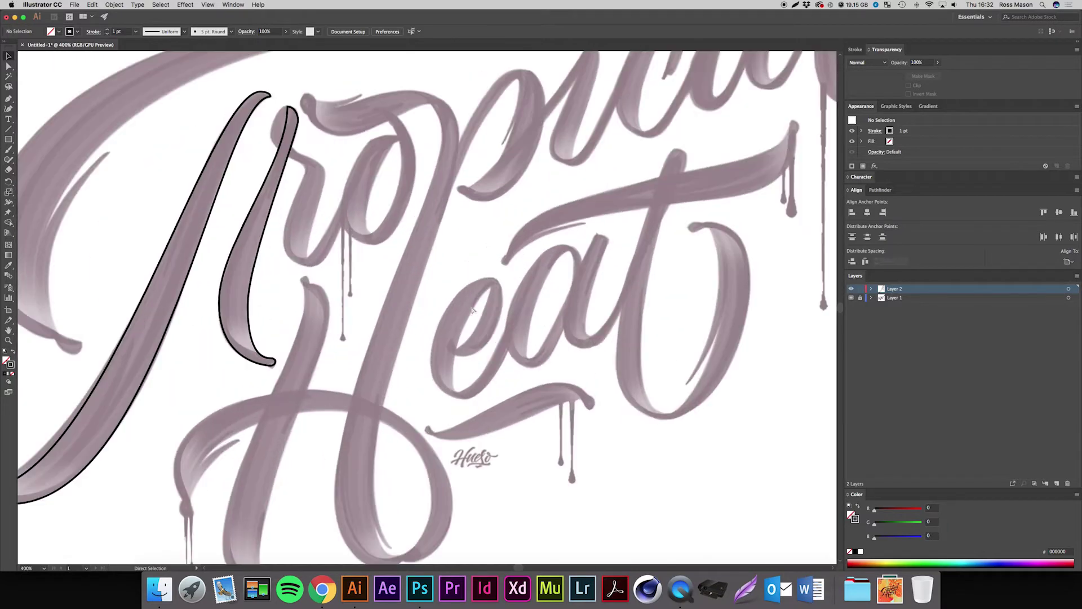
left_click_drag(488, 223, 613, 298)
left_click_drag(552, 284, 638, 331)
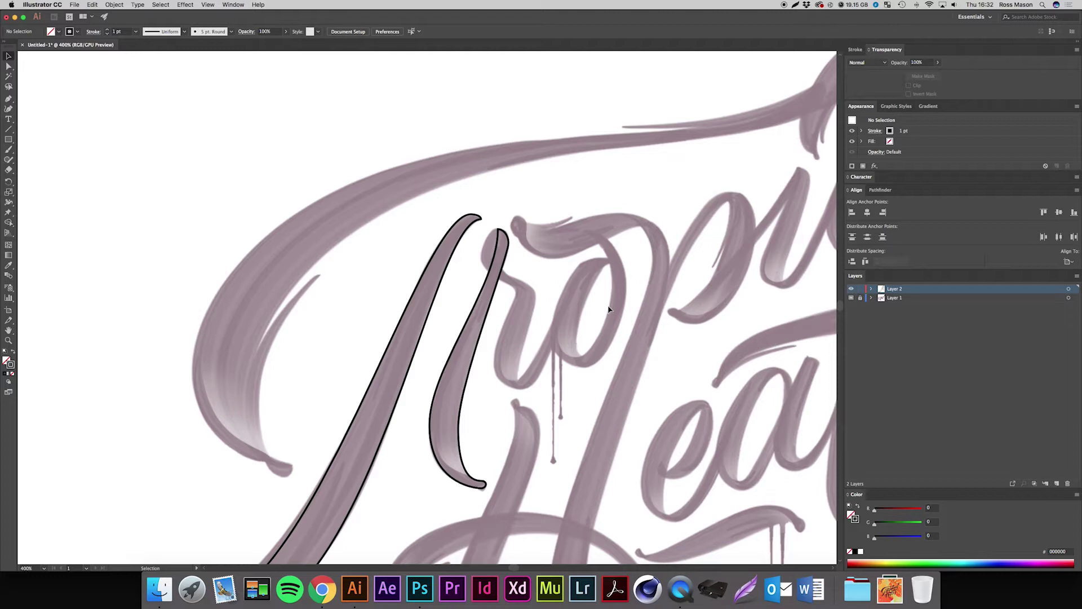
key("p")
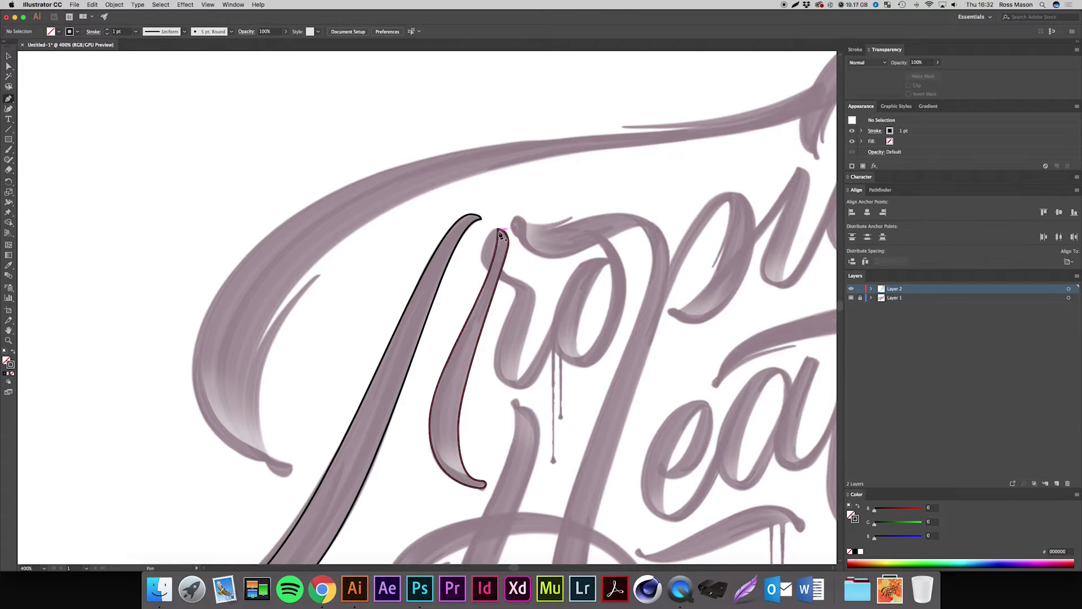
key("super+plus")
key("super+plus")
key("super+plus")
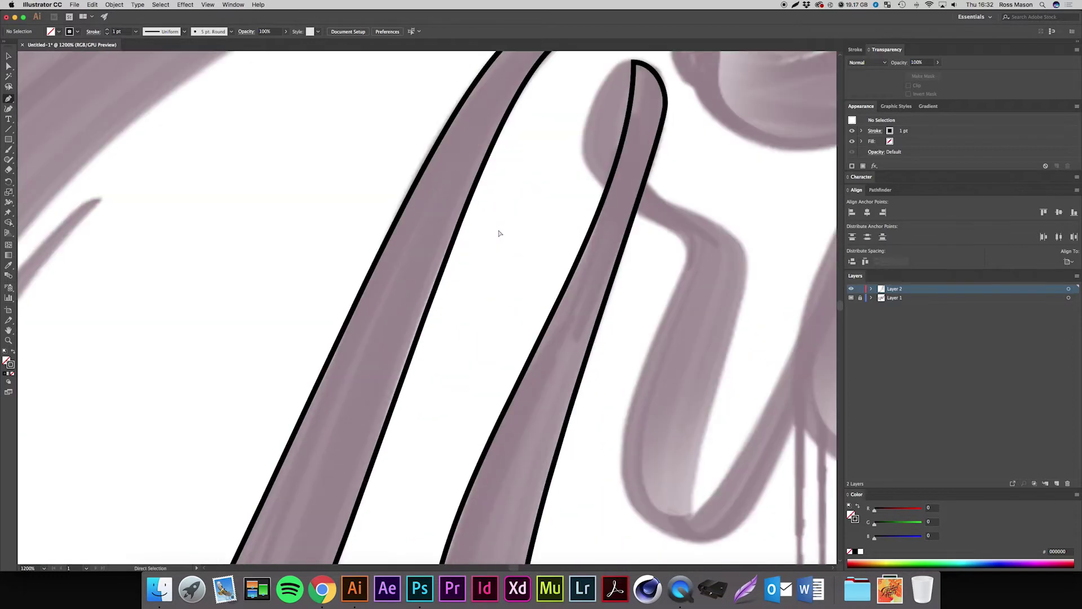
left_click_drag(716, 74, 583, 285)
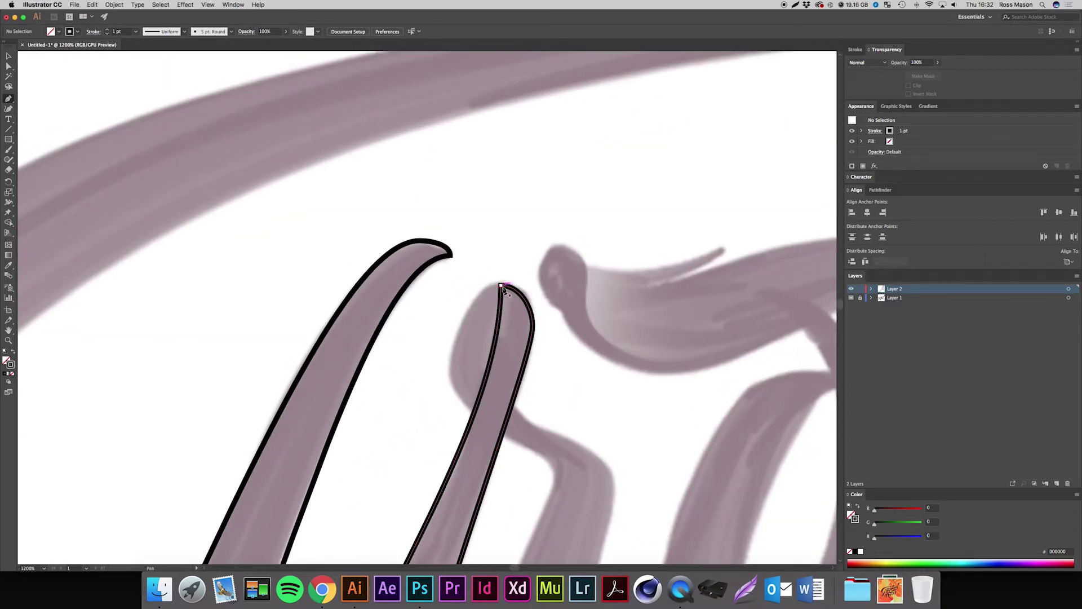
left_click(502, 285)
left_click(569, 288)
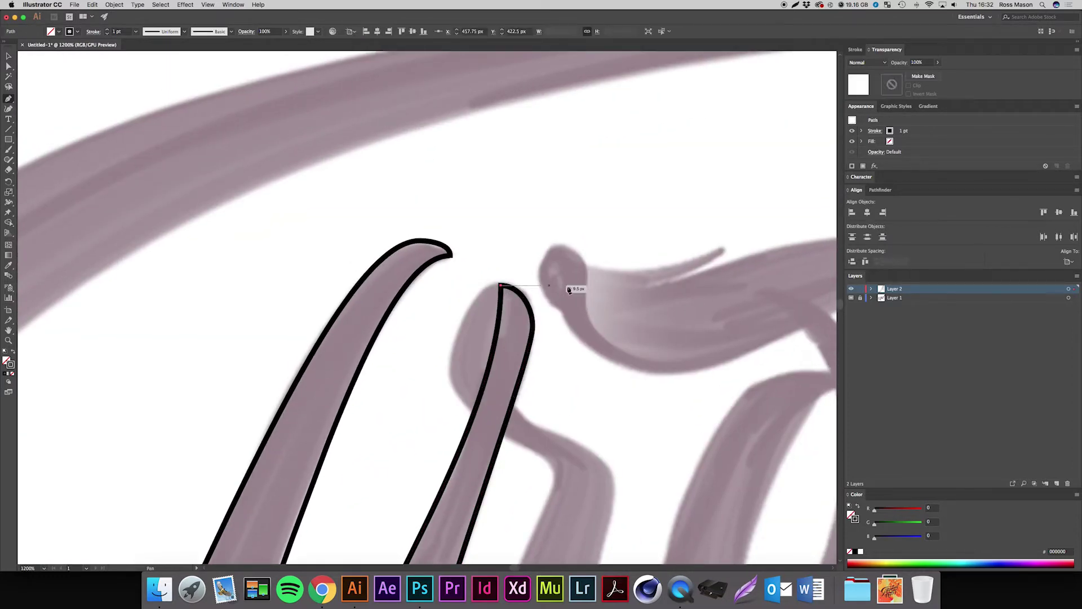
key("super+z")
left_click(501, 286)
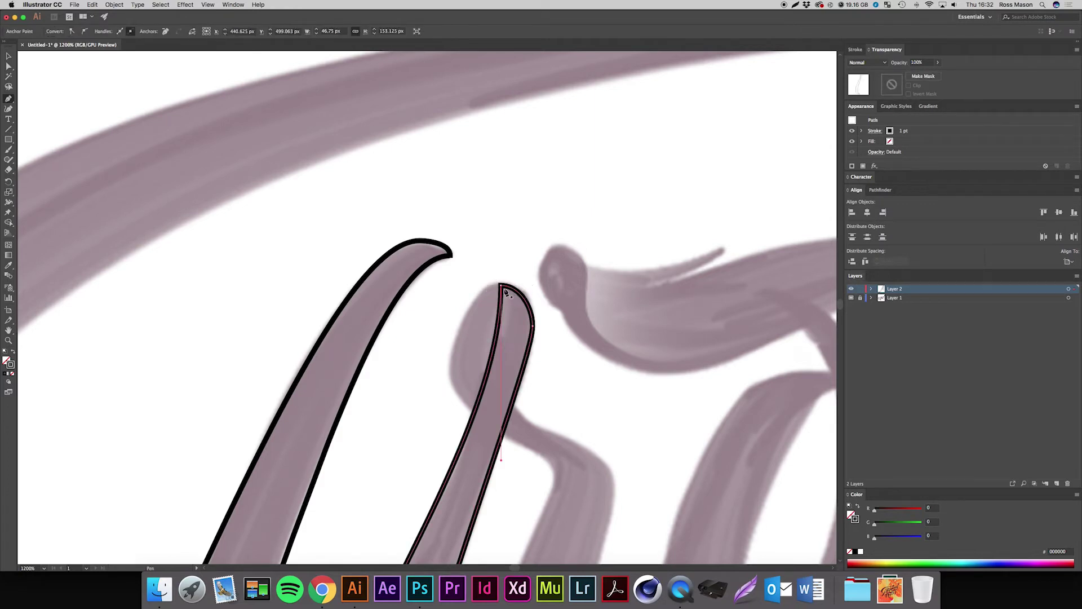
left_click(502, 287)
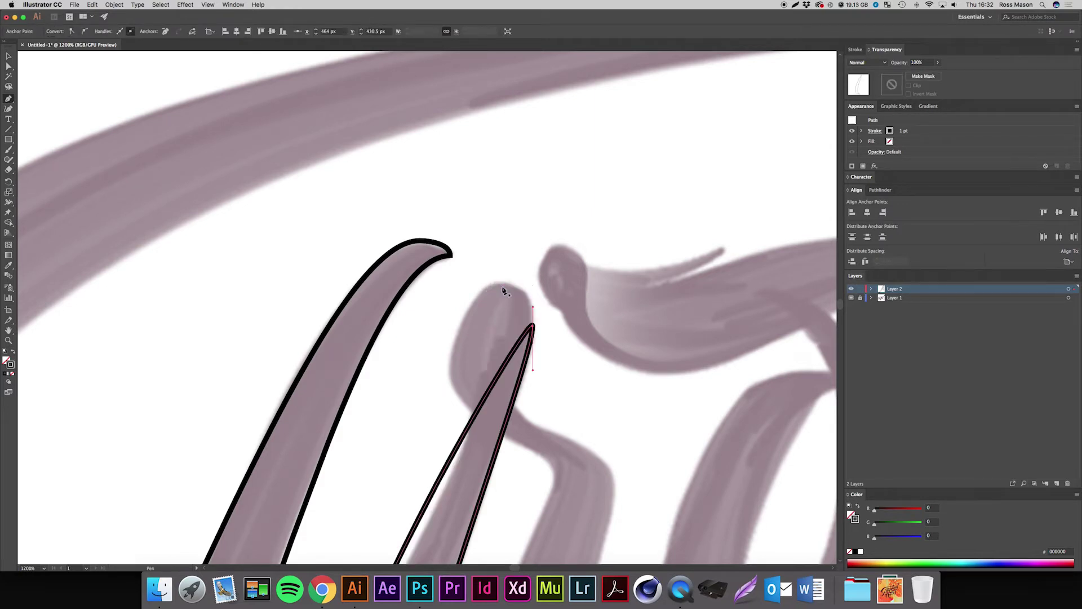
left_click(501, 286)
left_click(541, 265, "super")
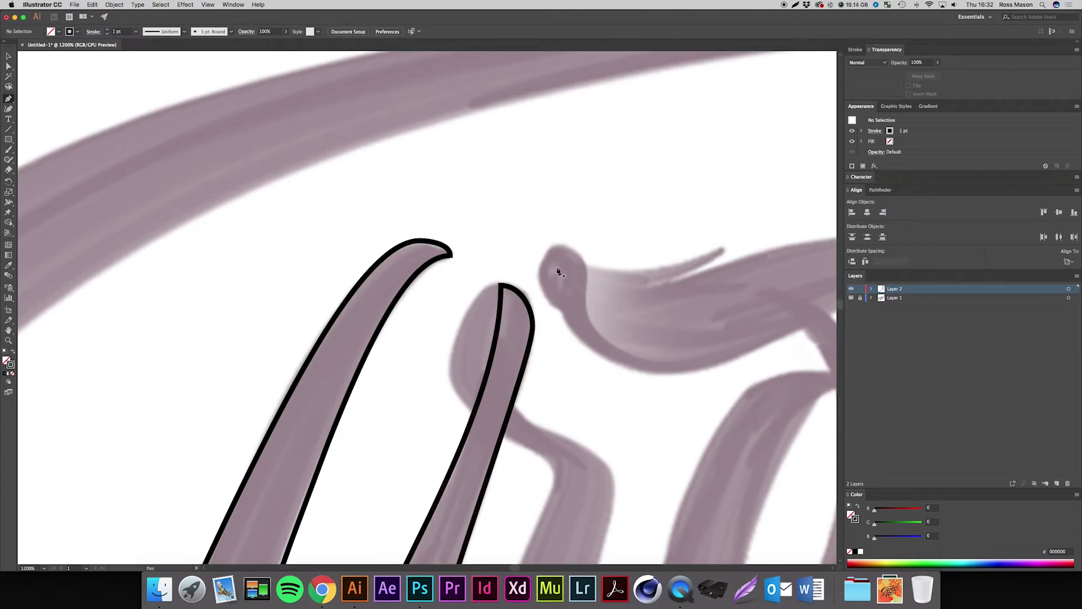
- Start the r's second outline at the stem's top anchor, curving around the loop's left side to the shoulder's inner corner and adjusting the left handle
left_click(501, 287)
left_click_drag(501, 287, 460, 422)
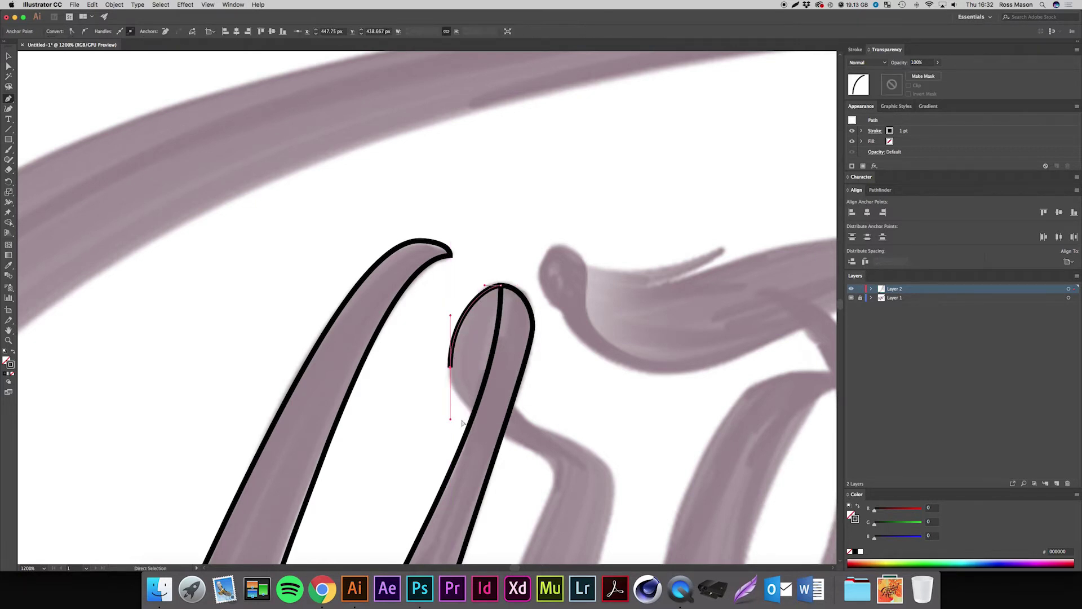
key("super+minus")
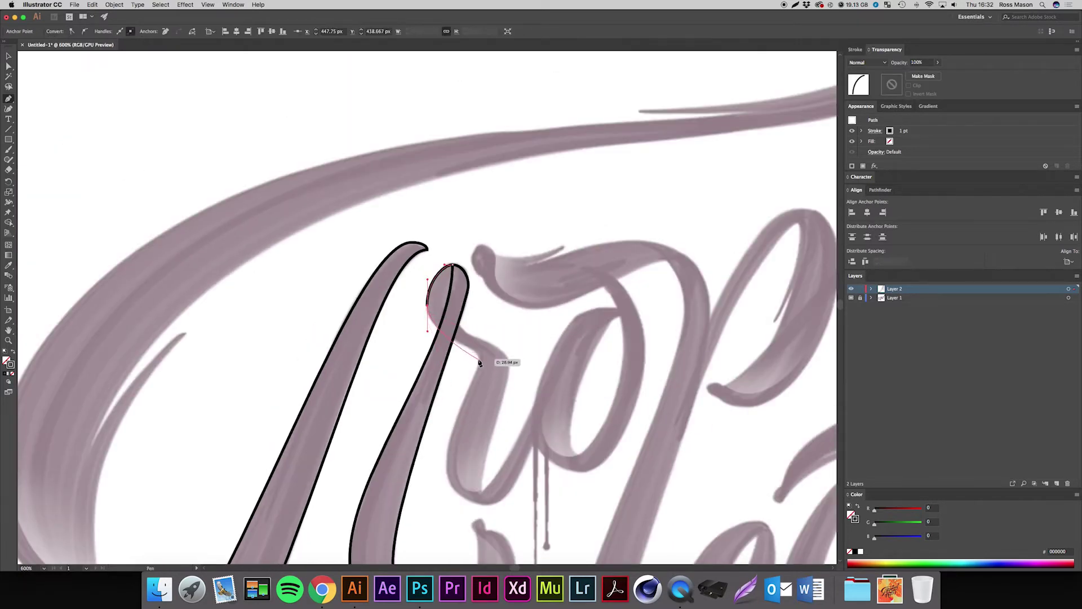
left_click_drag(480, 358, 478, 370)
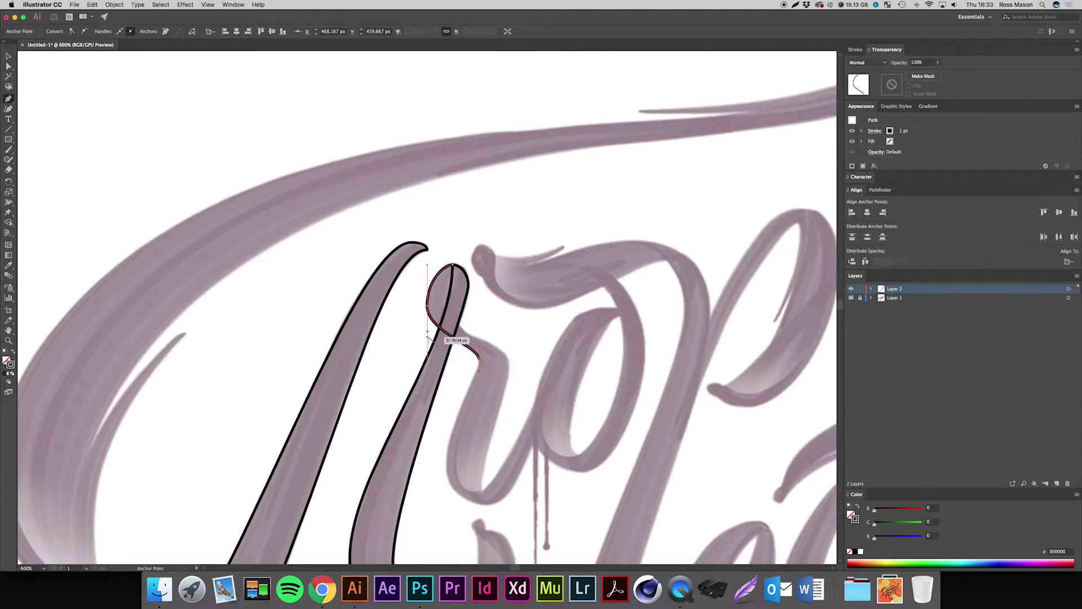
left_click_drag(427, 332, 427, 337)
- Trace the r's outer edge from the shoulder's inner corner around the bottom curve to the exit stroke's rounded tip, refining the curve handles
left_click_drag(546, 397, 548, 329)
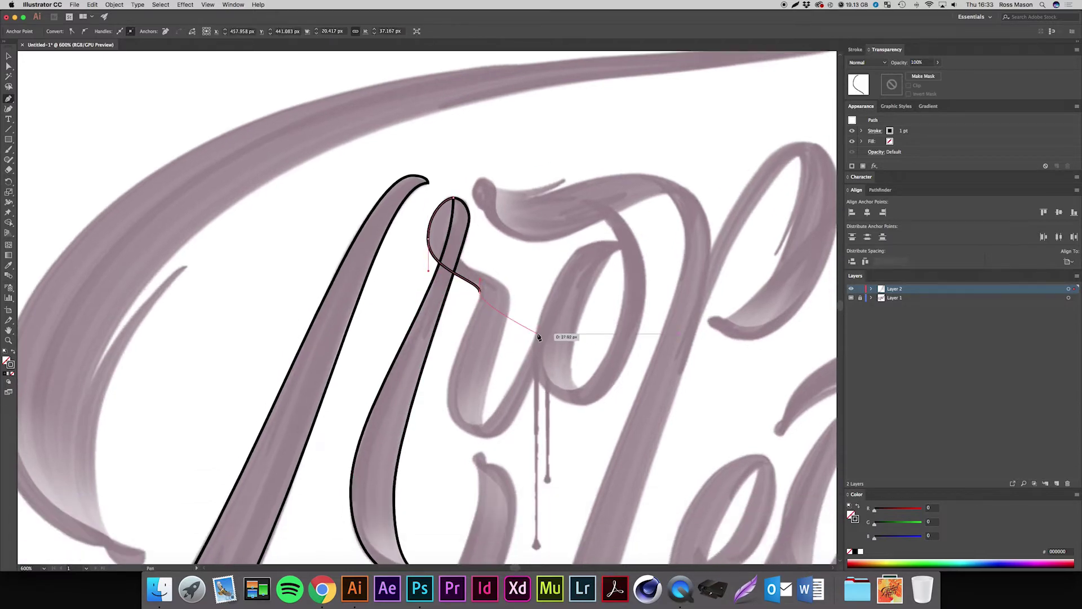
left_click_drag(447, 367, 501, 439)
left_click_drag(547, 402, 513, 433)
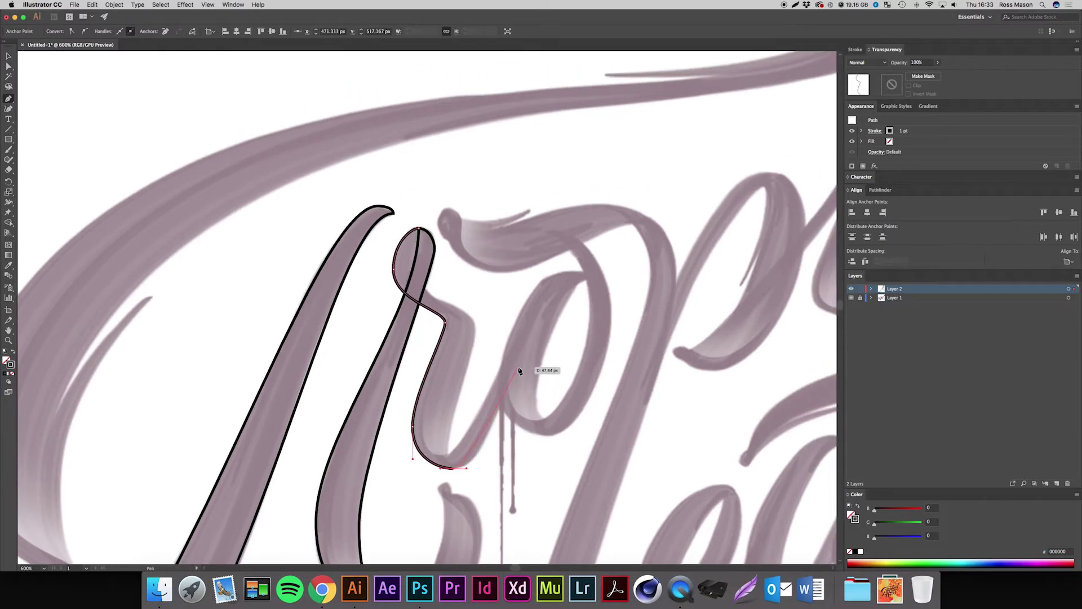
left_click_drag(514, 368, 513, 342)
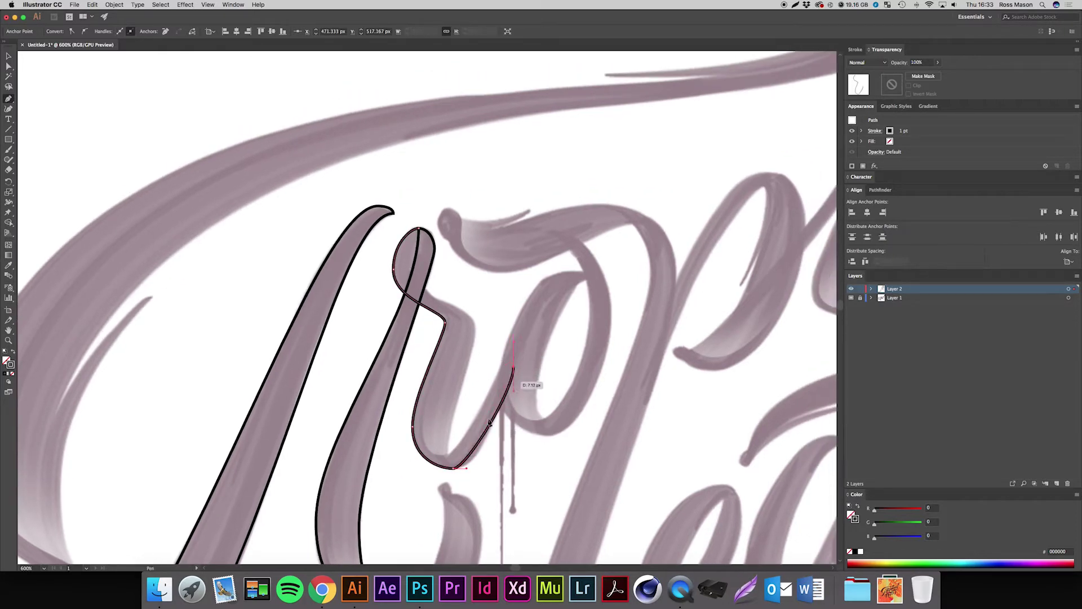
left_click_drag(465, 471, 482, 468)
mouse_move(514, 391)
left_mouse_down()
mouse_move(506, 360)
mouse_move(514, 373)
left_mouse_up()
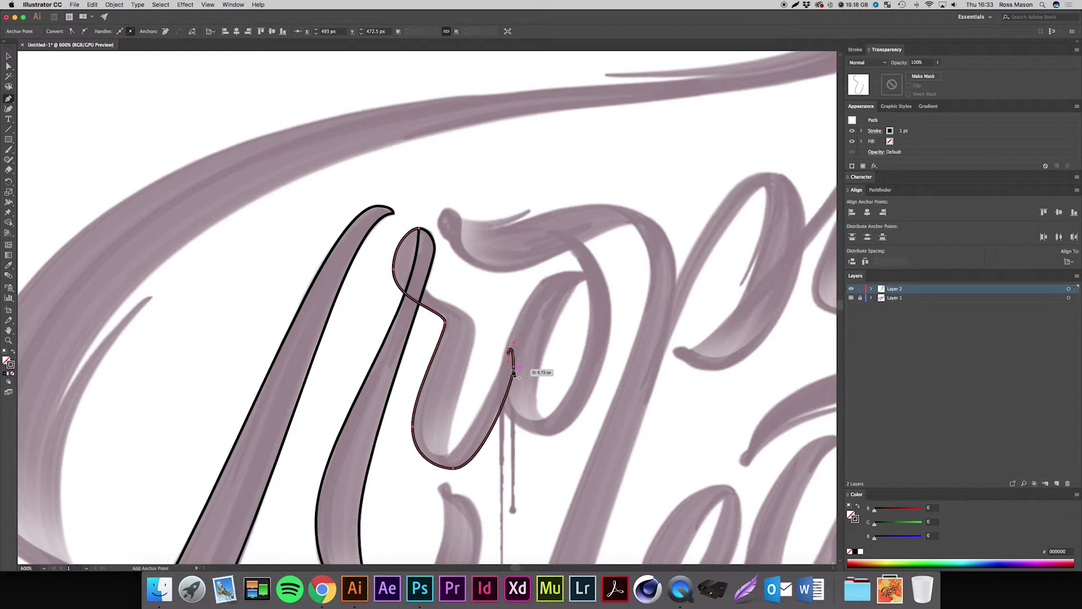
- Trace the exit stroke's inner edge down to the crotch and continue up to the outer corner of the r's shoulder
left_click_drag(449, 454, 441, 454)
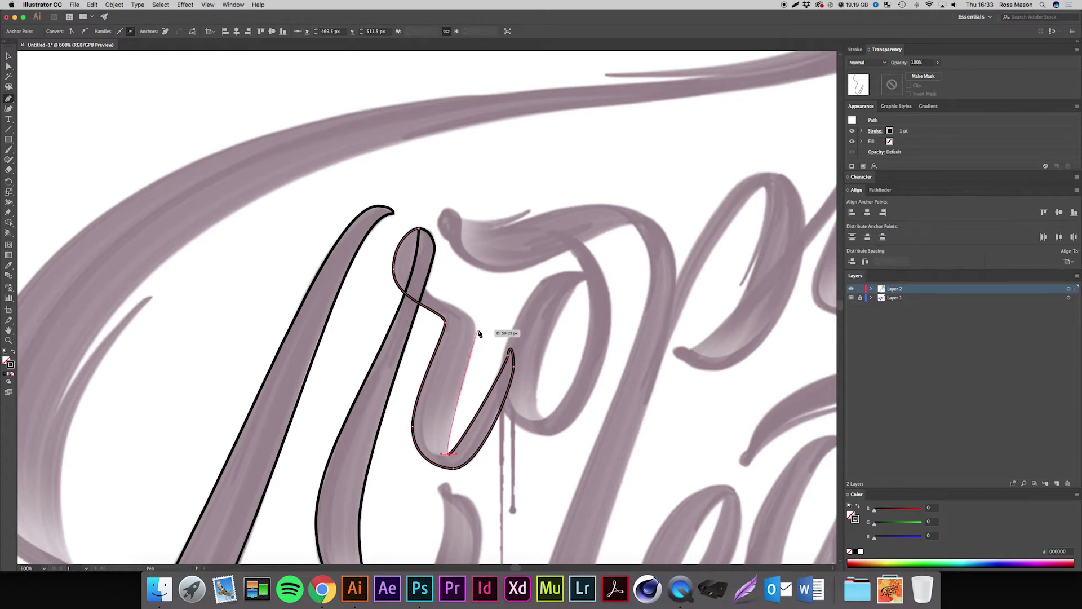
left_click_drag(477, 335, 476, 317)
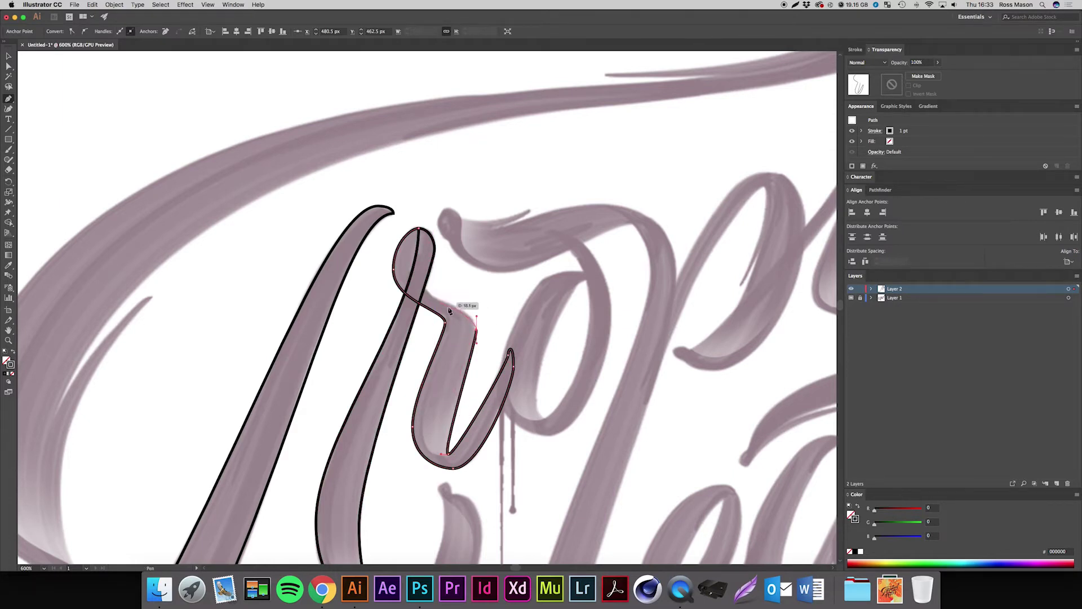
left_click_drag(450, 304, 450, 305)
key("super+z")
left_click_drag(460, 326, 460, 327)
- Try to close the r's second outline with one curve from the shoulder straight to the top anchor
left_click_drag(419, 228, 421, 127)
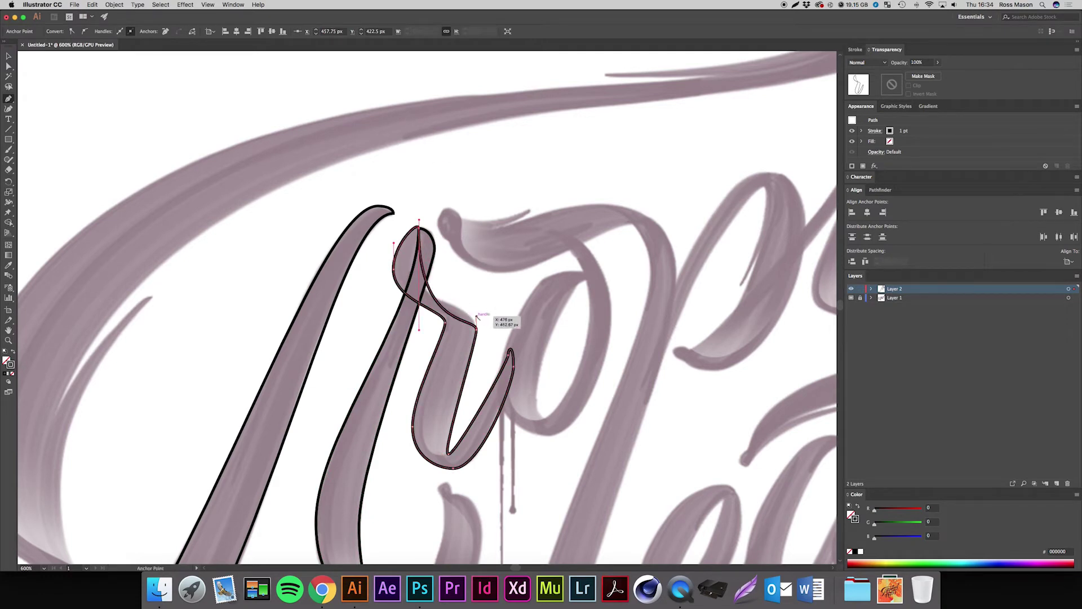
left_click_drag(476, 326, 478, 293)
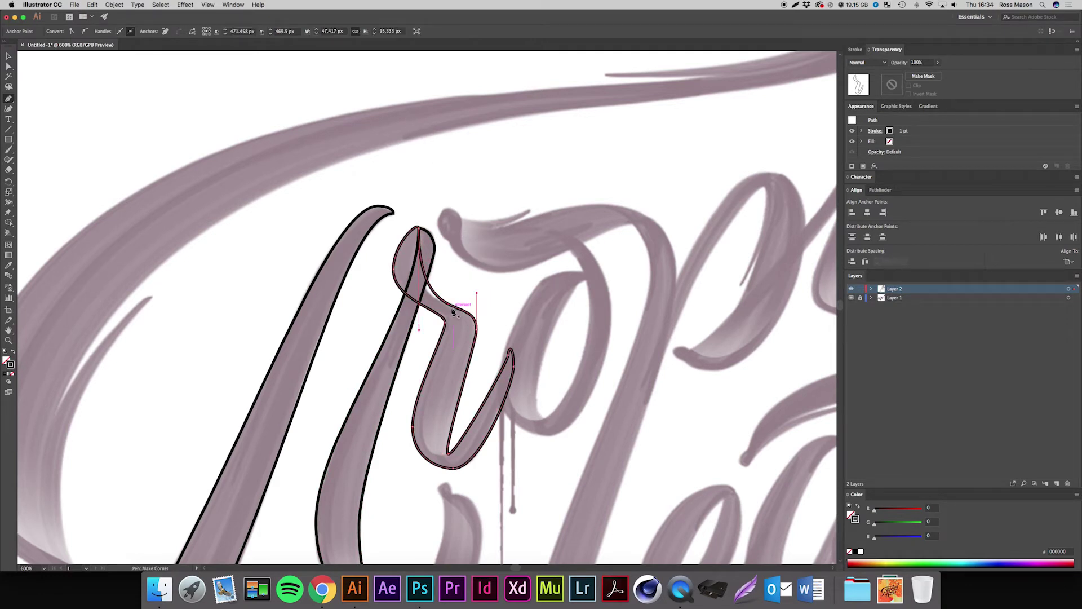
key("super+z")
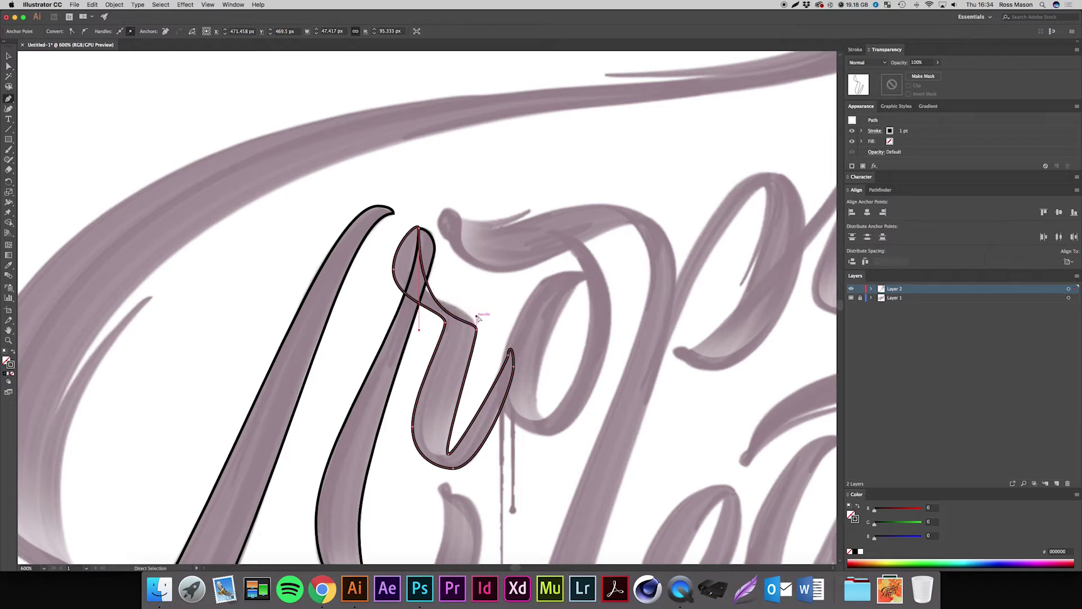
key("super+z")
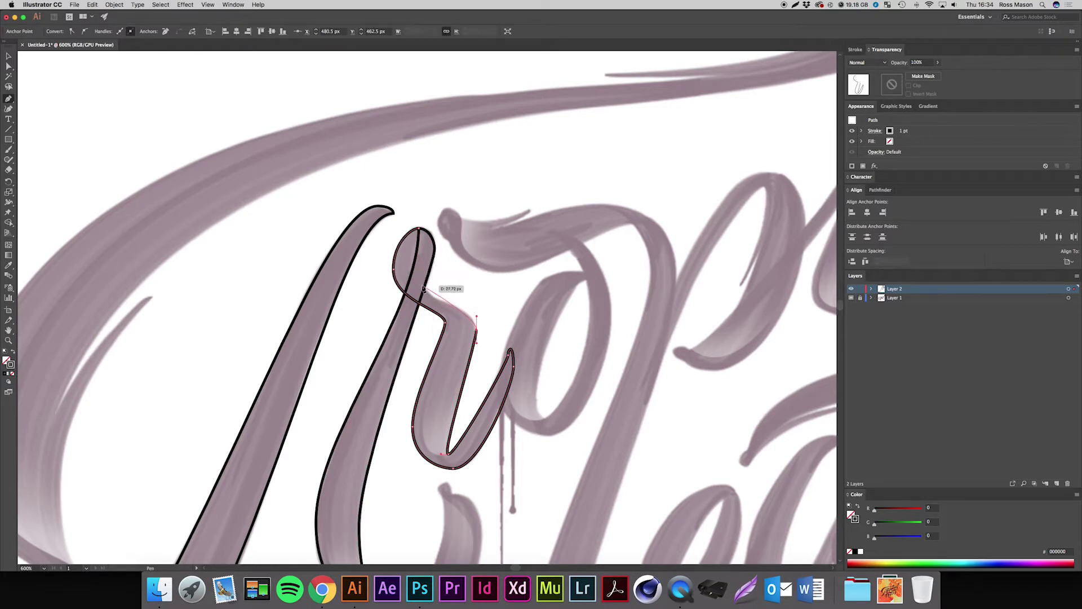
- Continue the shoulder's upper edge to an anchor on the stem, round the shoulder's corner, and close the outline at the top anchor
left_click(421, 286)
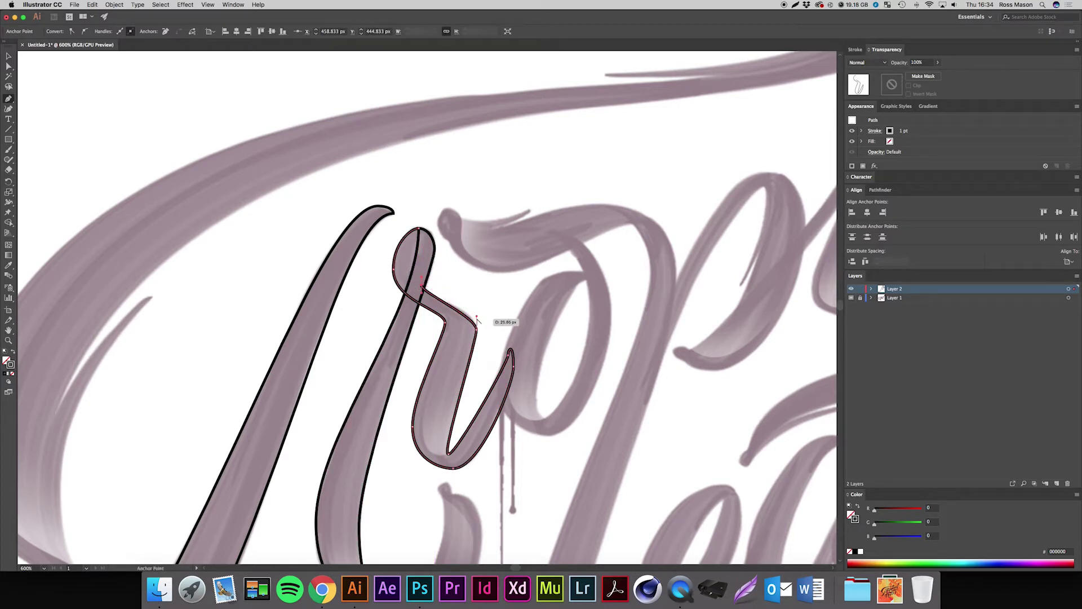
left_click_drag(475, 326, 478, 308)
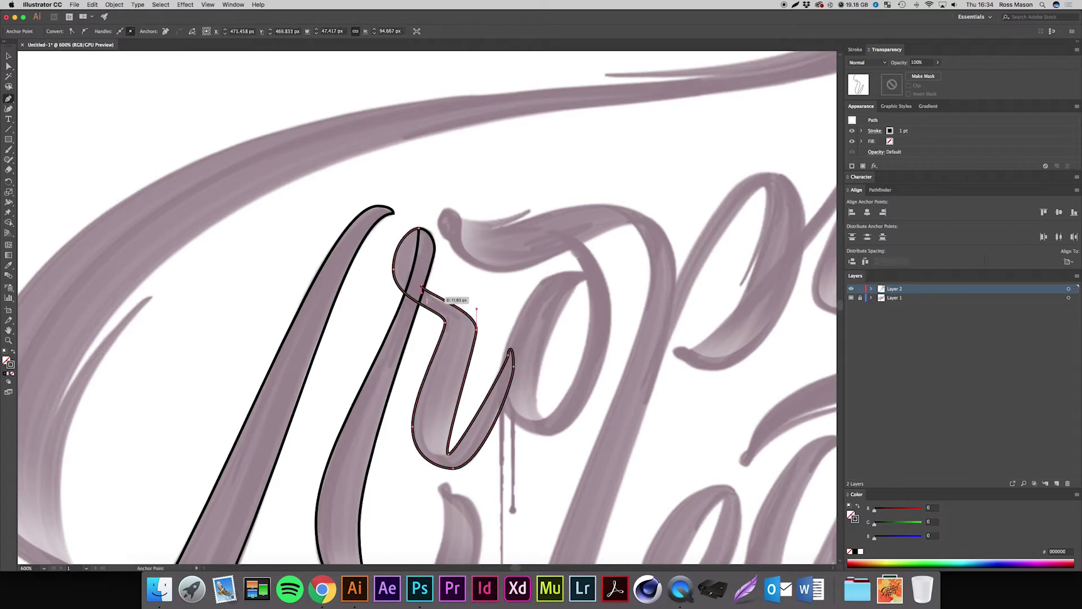
left_click(422, 286)
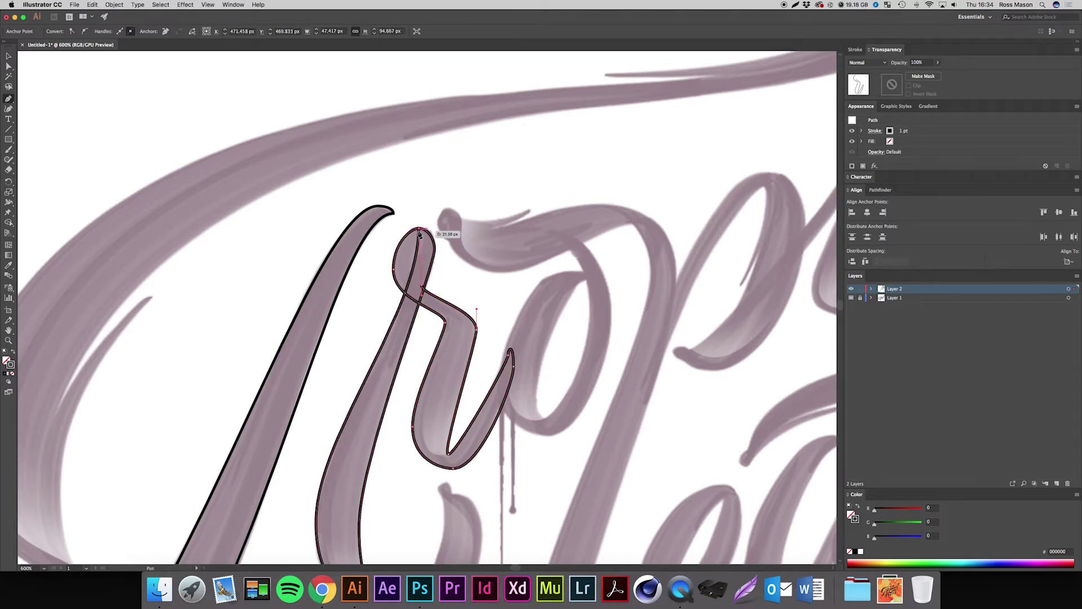
left_click_drag(419, 229, 407, 229)
key("v")
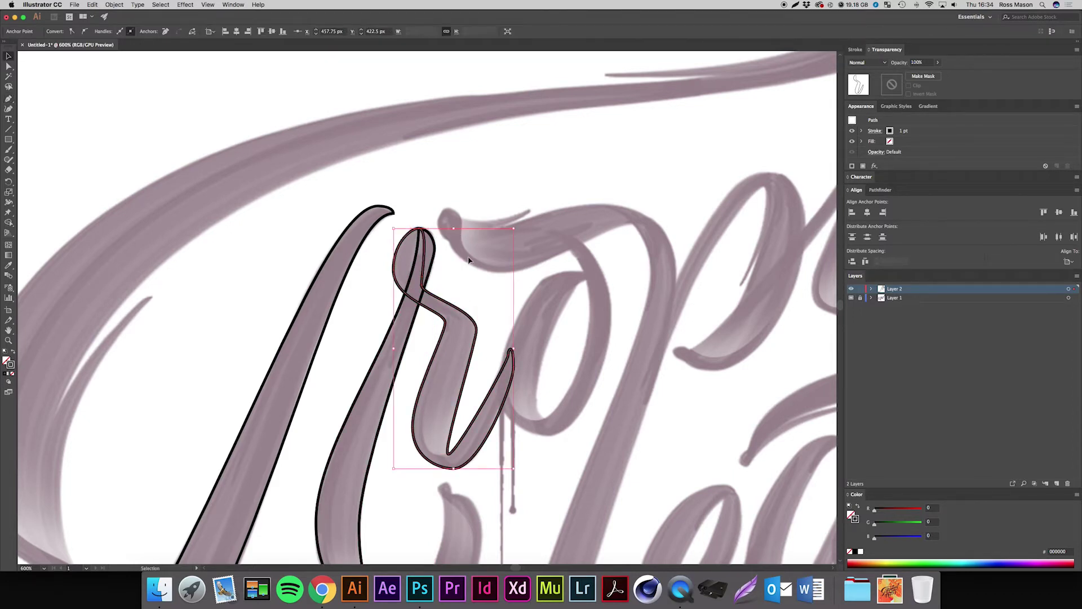
left_click(527, 279)
- Refine the curve at the anchor where the r's shoulder meets the stem using the Direct Selection tool, and deselect the path
key("a")
left_click(423, 288)
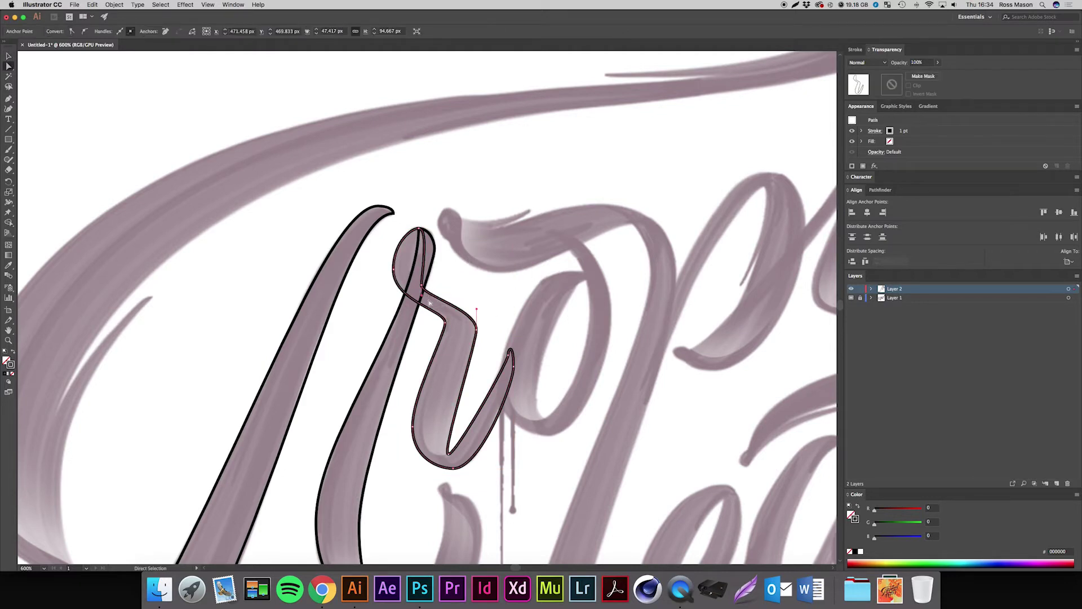
left_click_drag(425, 297, 423, 301)
left_click(495, 332)
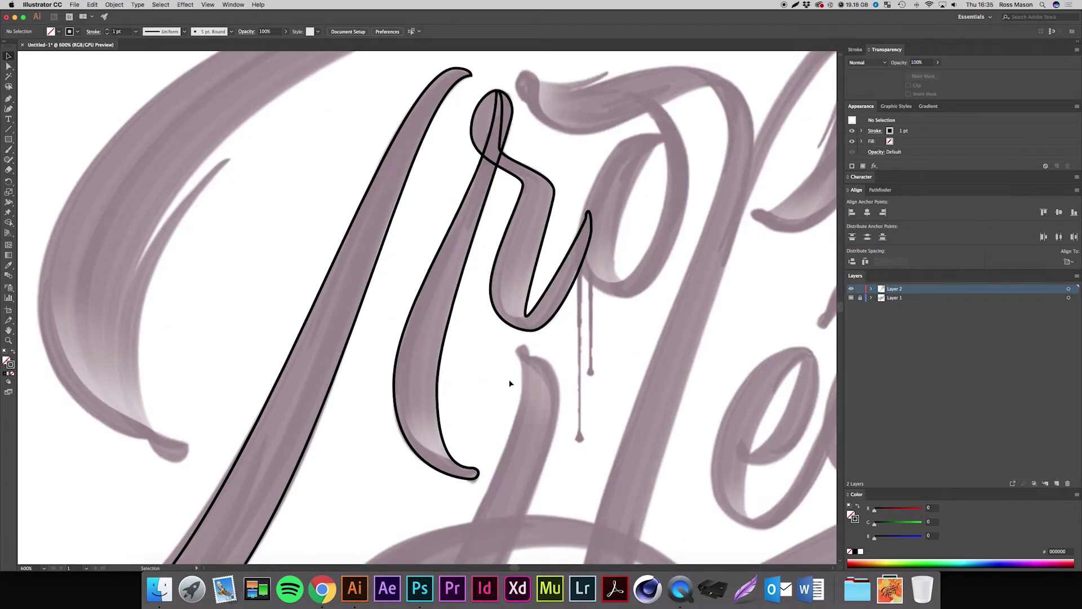
- Examine how the r's two outlines overlap at the loop by selecting each shape in turn
key("super+minus")
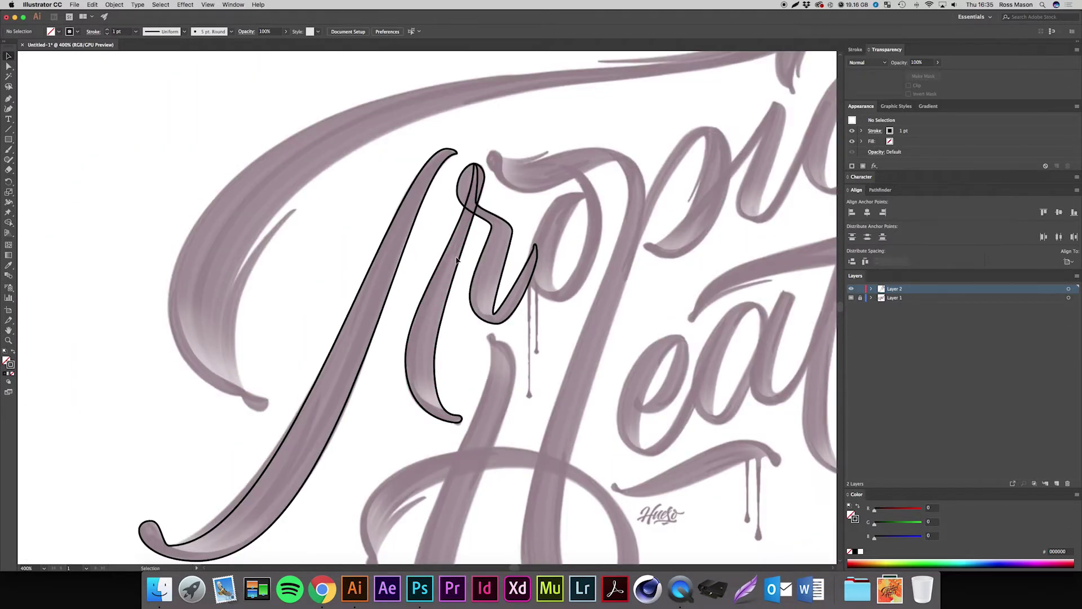
left_click(460, 418)
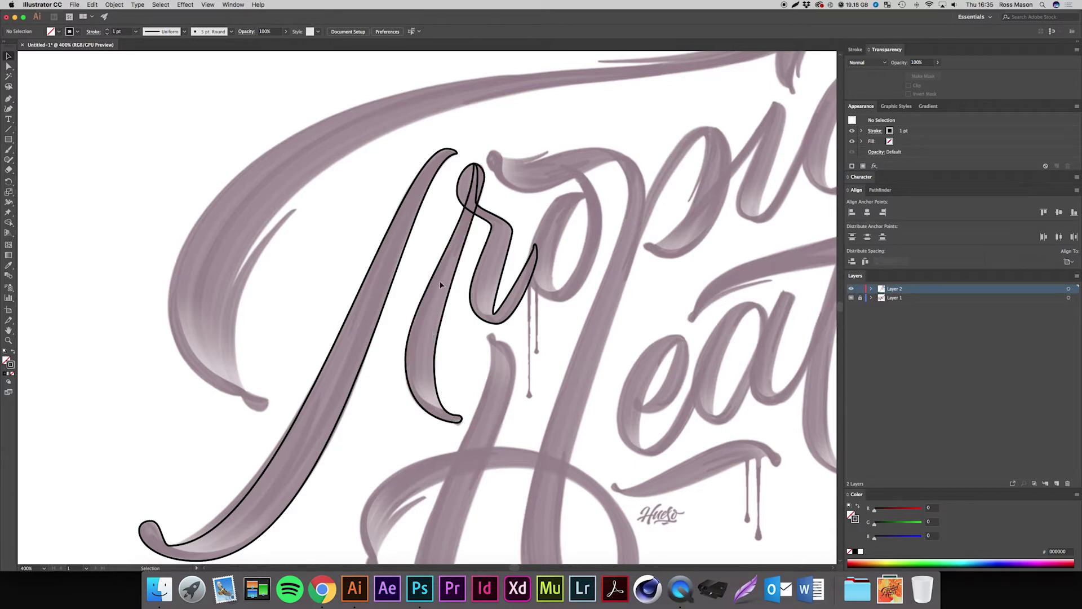
left_click(471, 214)
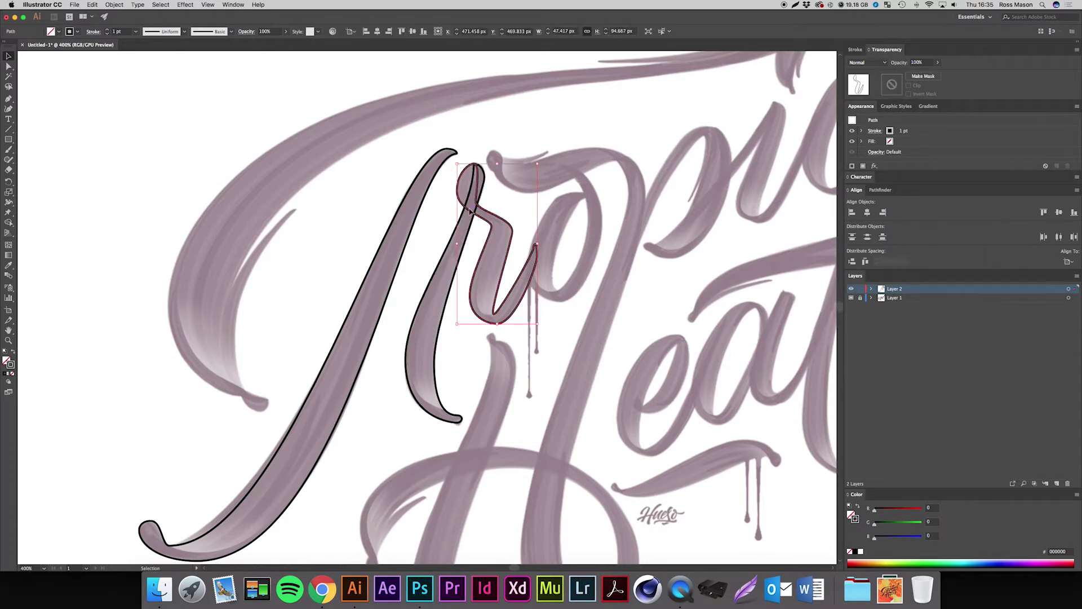
left_click(414, 217)
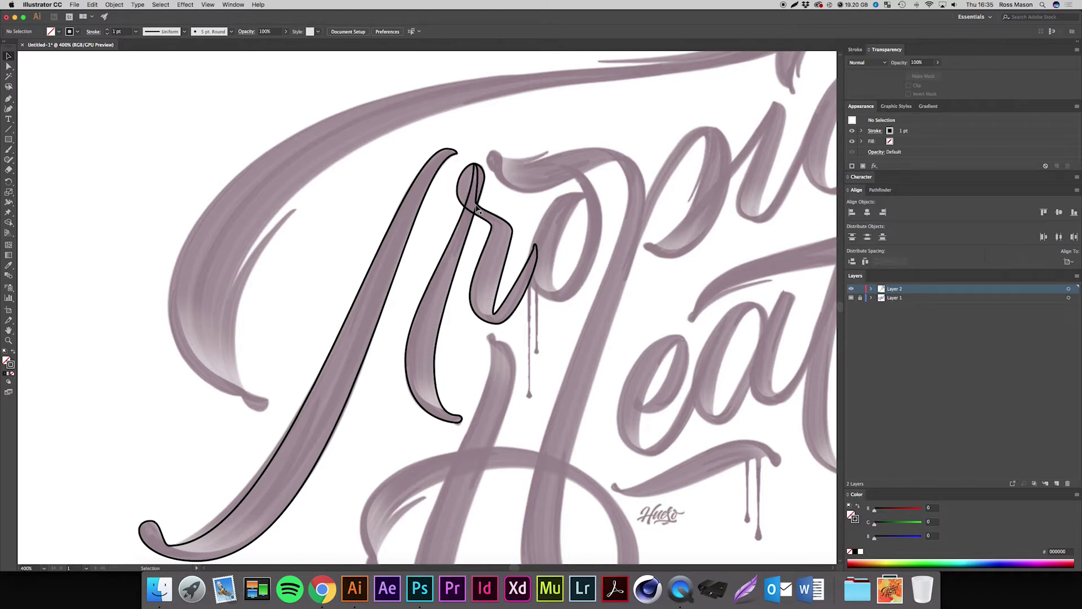
left_click(472, 239)
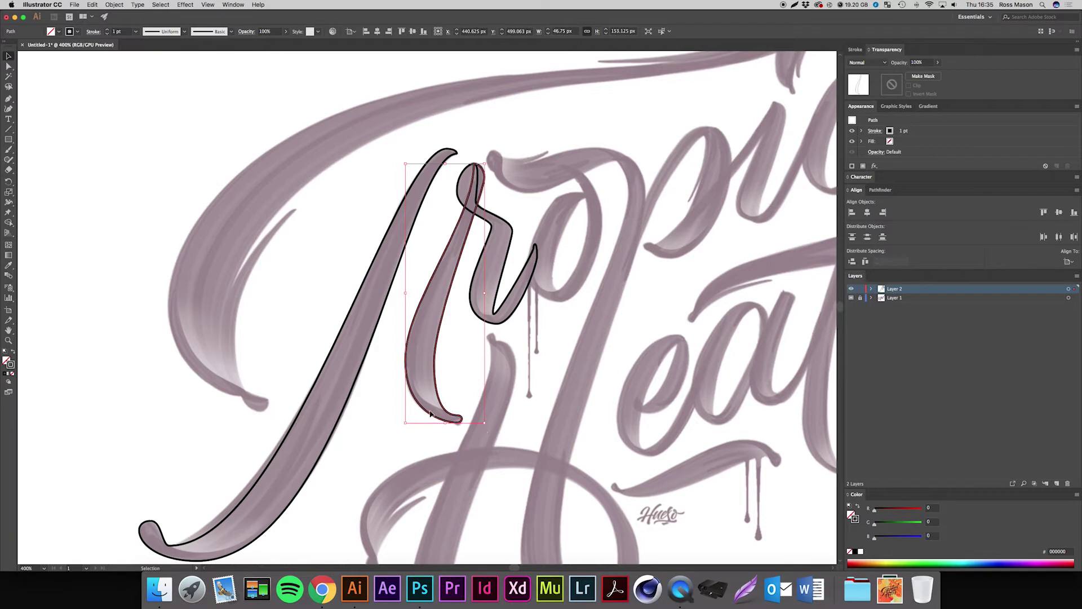
left_click(470, 171)
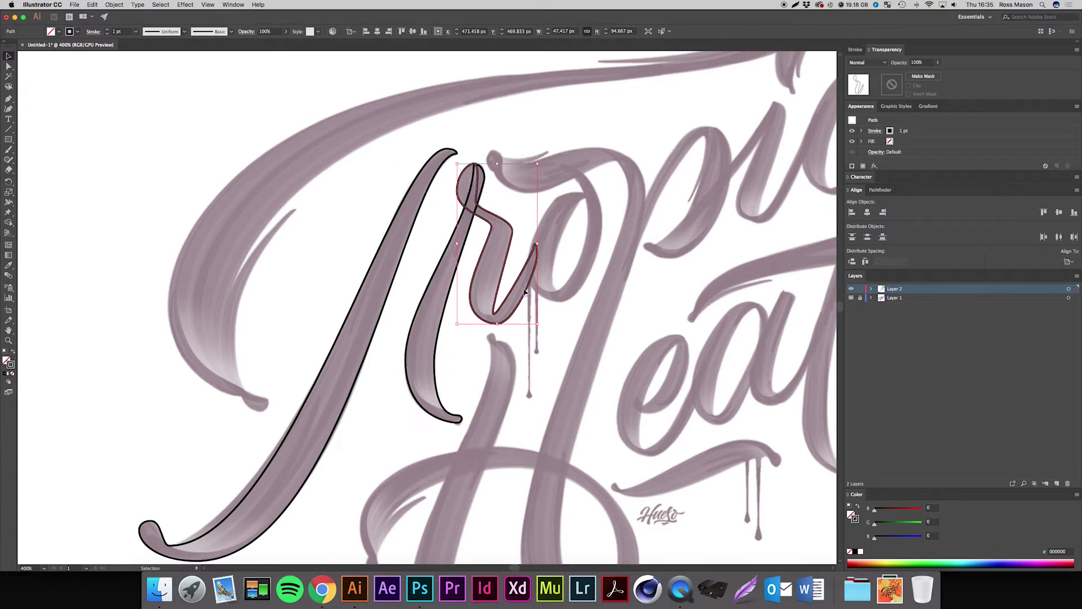
- Start a Pen tool outline of the letter o at its upper join, placing a second anchor along its upper-left shoulder
left_click(547, 339)
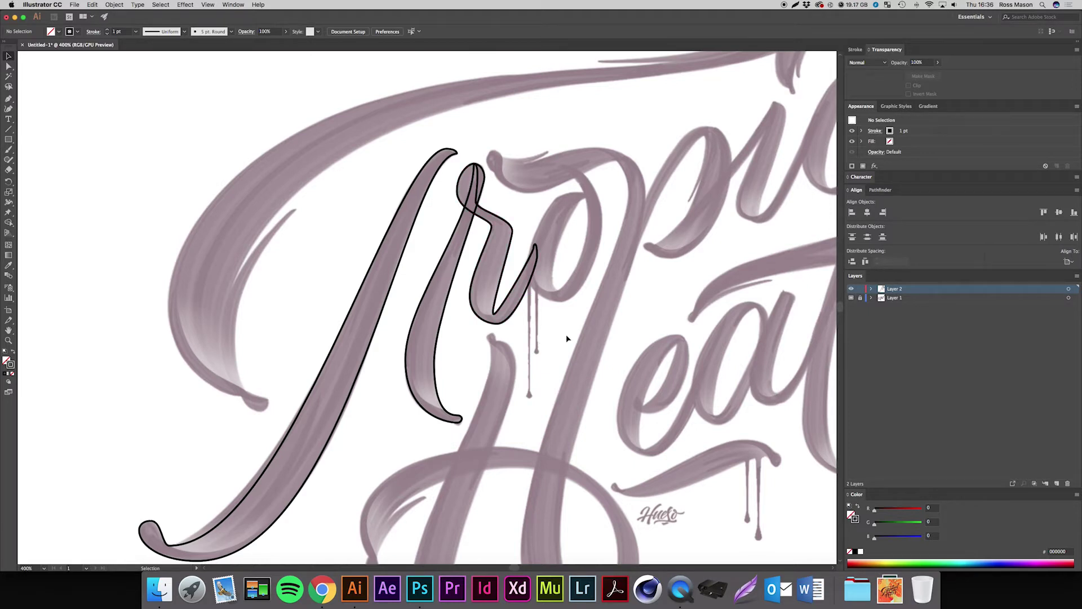
left_click_drag(577, 319, 521, 357)
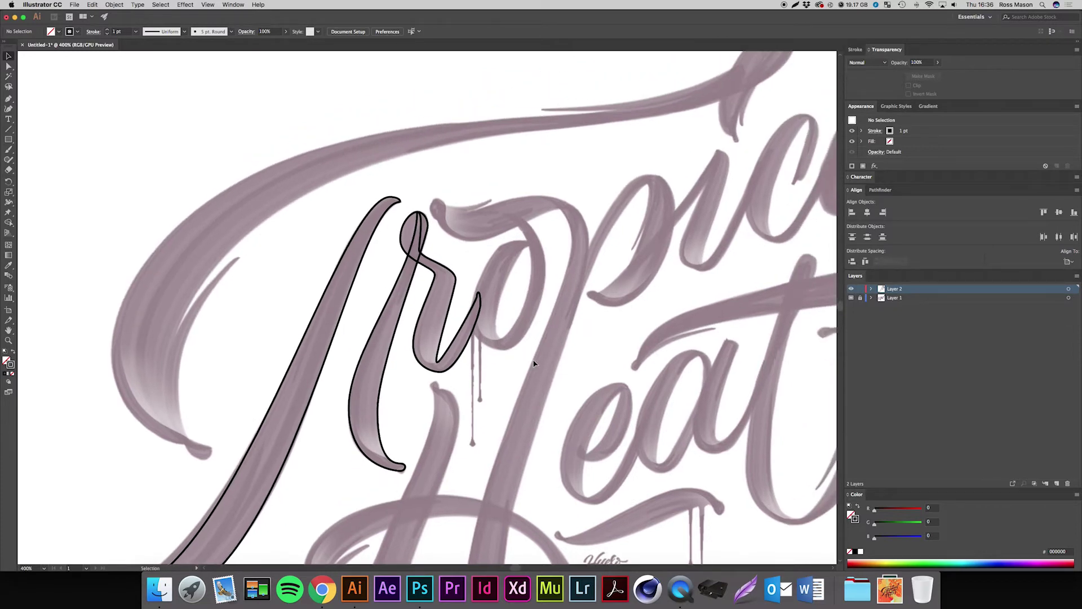
key("p")
left_click_drag(526, 242, 512, 242)
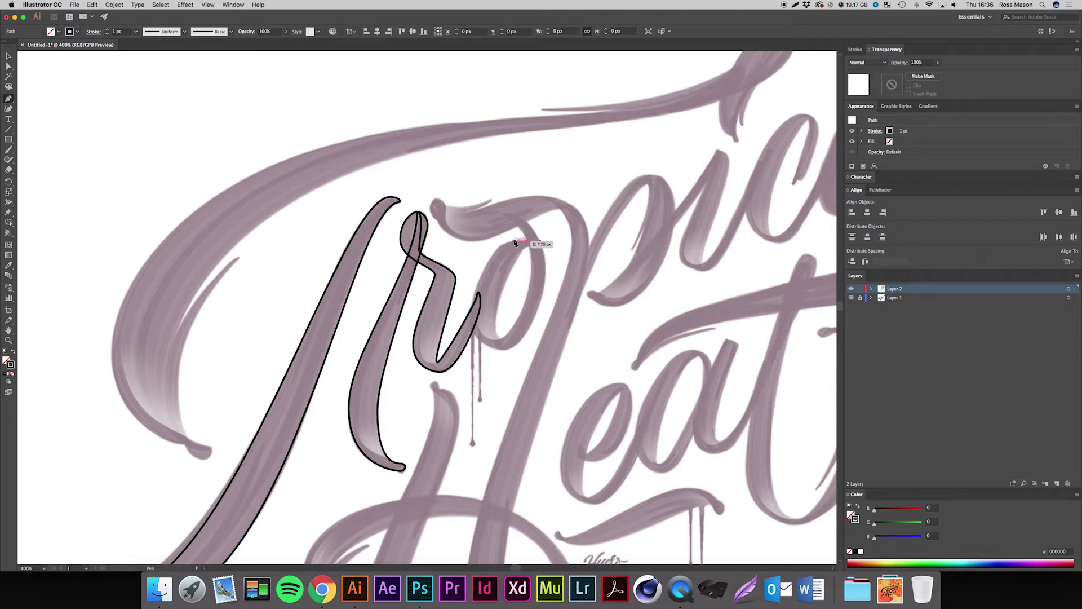
key("super+equal")
left_click_drag(527, 357, 563, 317)
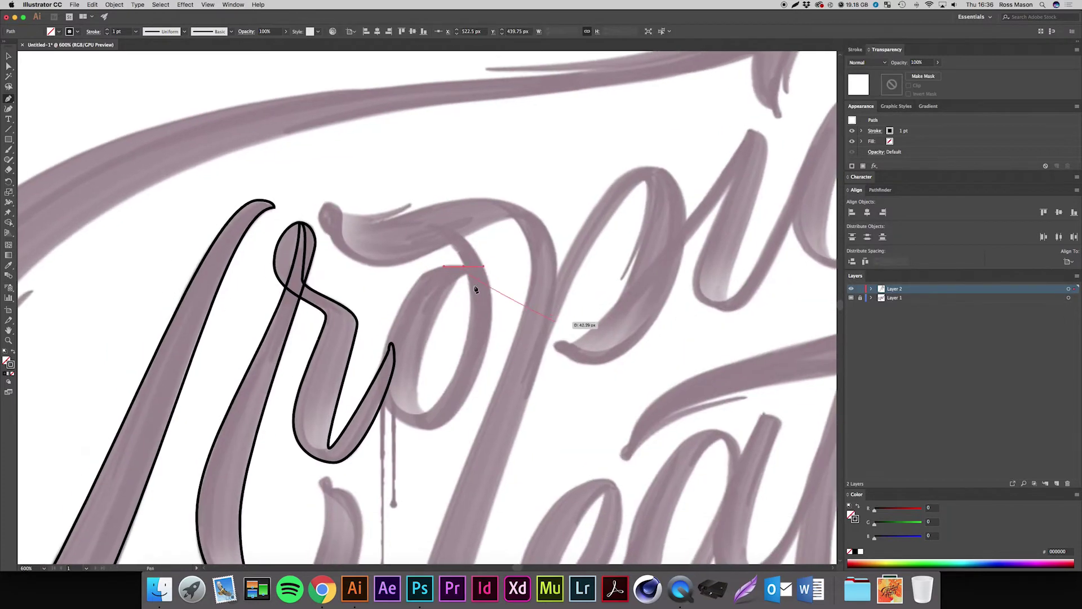
left_click(423, 275)
scroll(451, 279, "down", 5)
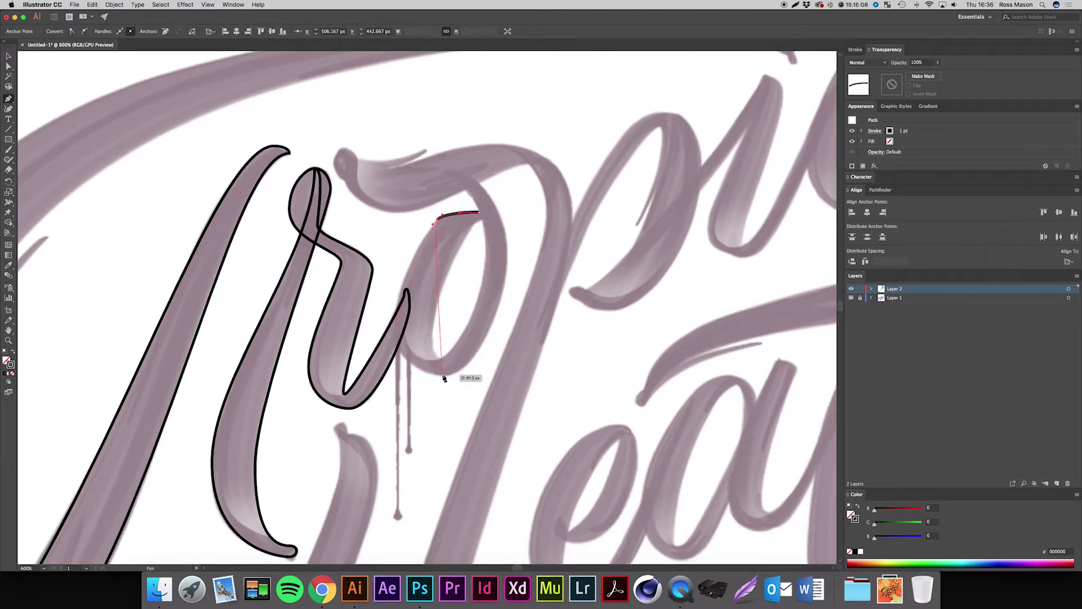
- Curve the o's outline down its outer left side to a smooth anchor at the base, adjusting the handles to follow the template
mouse_move(443, 375)
left_mouse_down()
mouse_move(541, 388)
mouse_move(528, 383)
left_mouse_up()
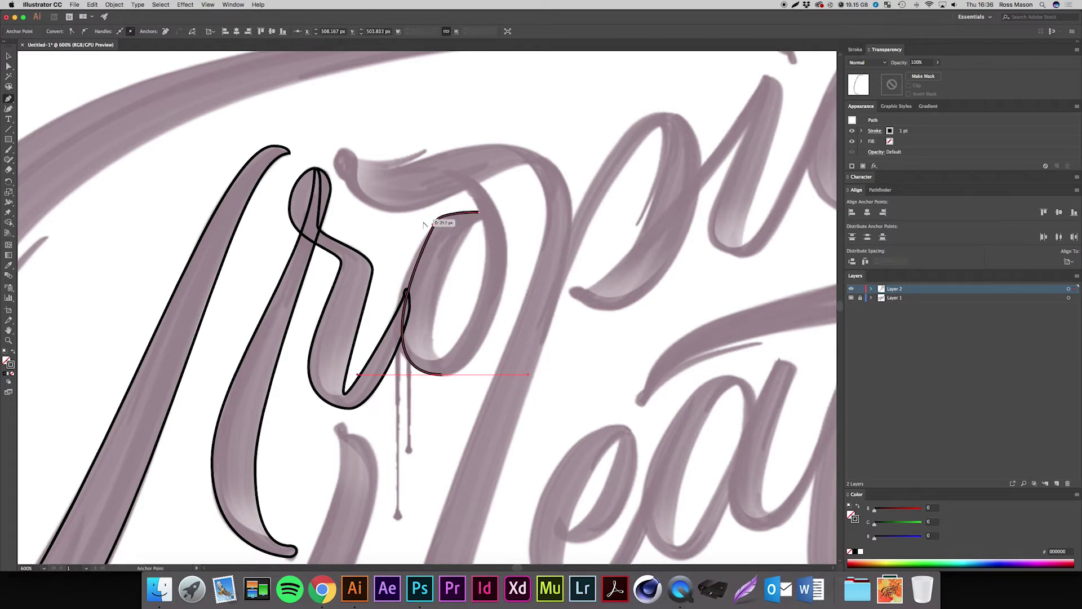
left_click_drag(434, 225, 402, 249)
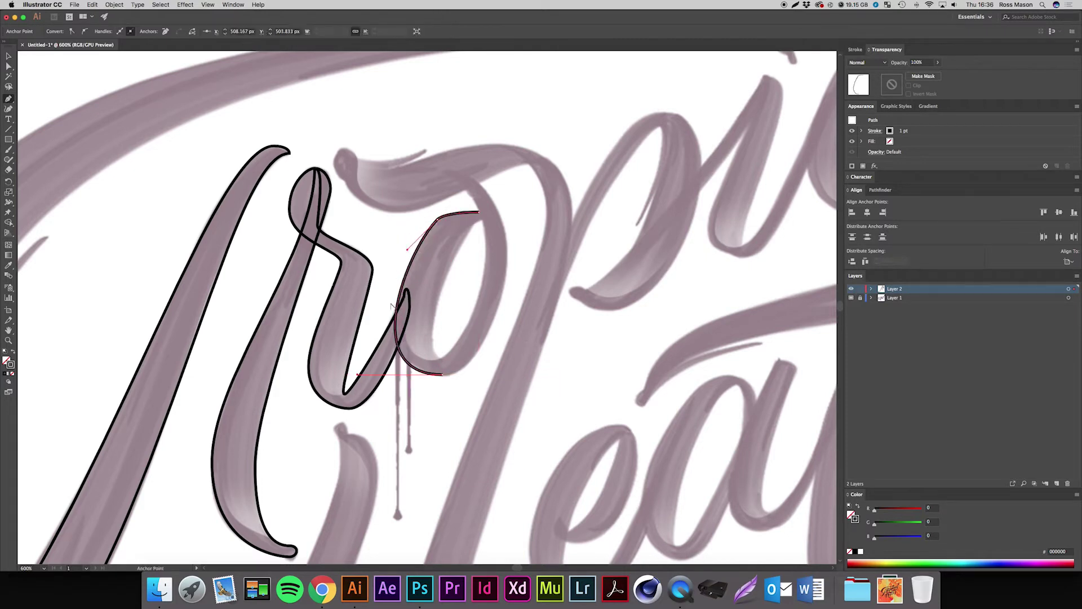
left_click_drag(377, 375, 364, 375)
- Try to trace the o's outer right side with a single curve from the base anchor to the upper tail
scroll(527, 340, "up", 5)
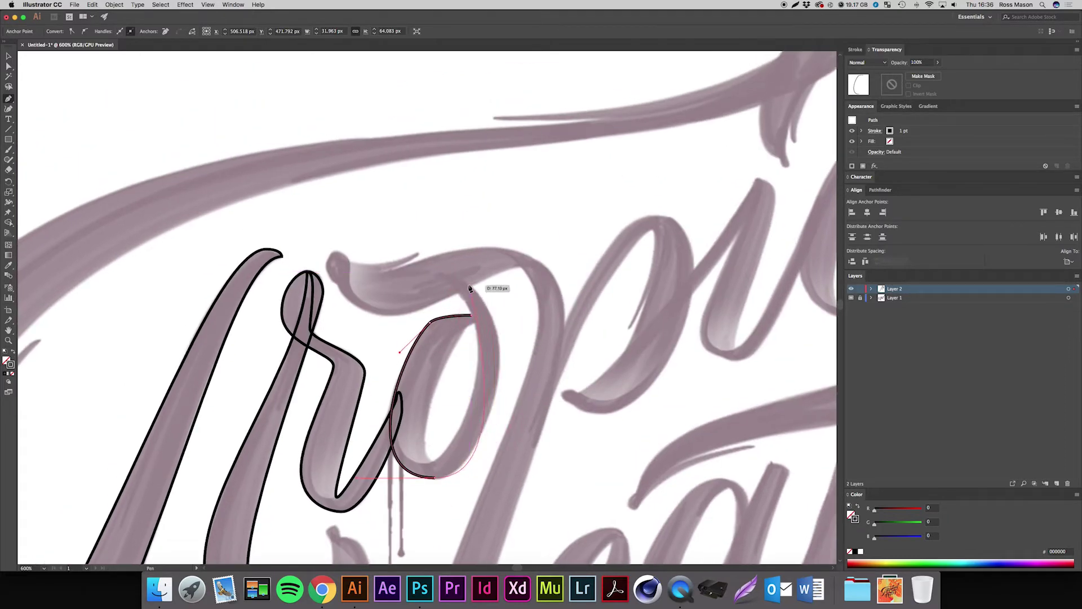
left_click_drag(469, 288, 436, 251)
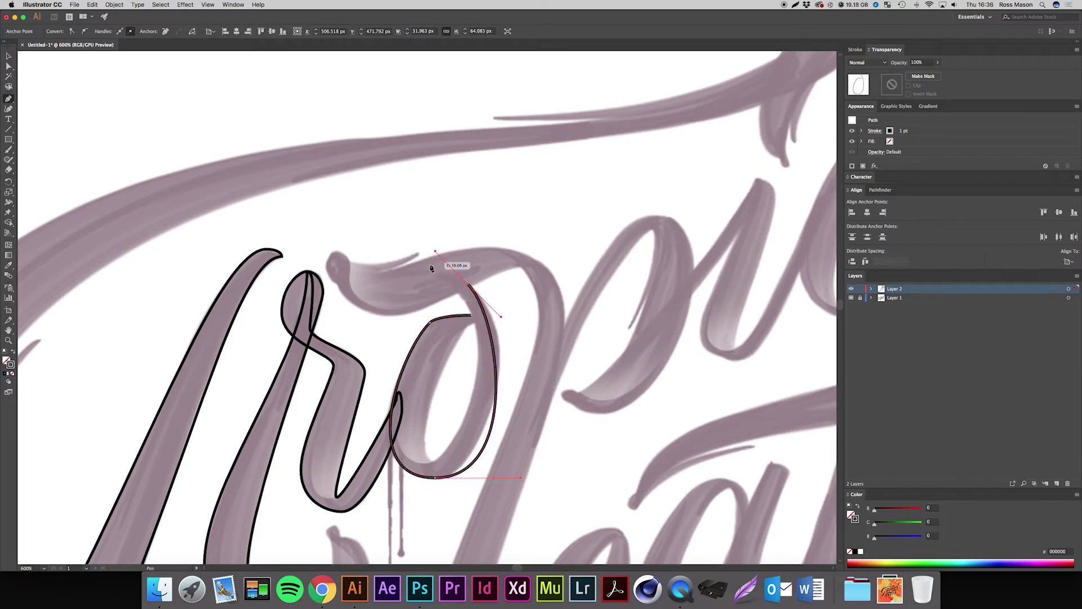
left_click_drag(533, 485, 496, 472)
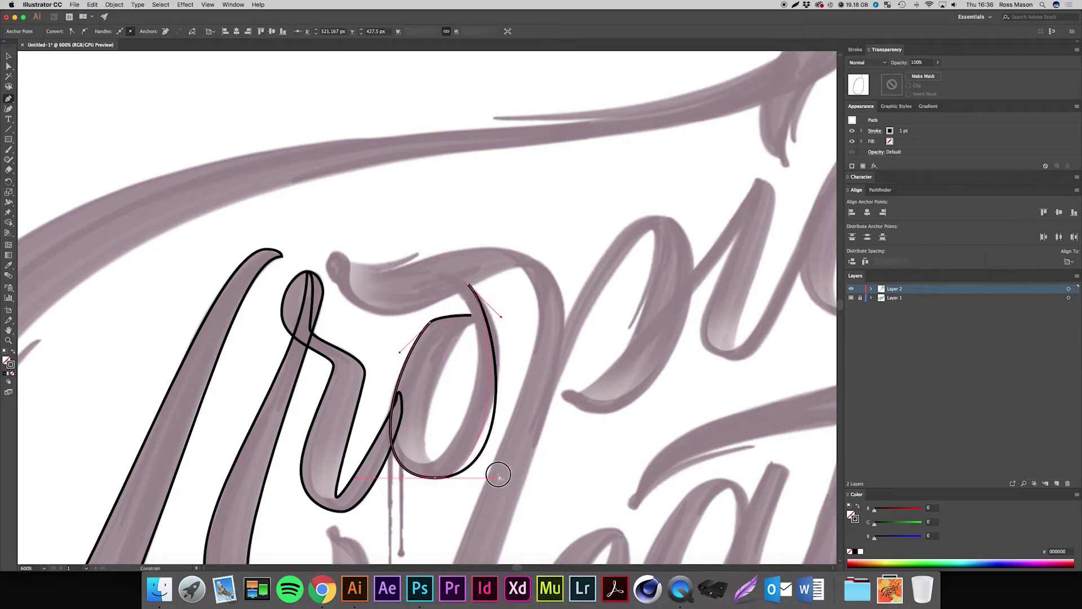
key("super+z")
key("super+z")
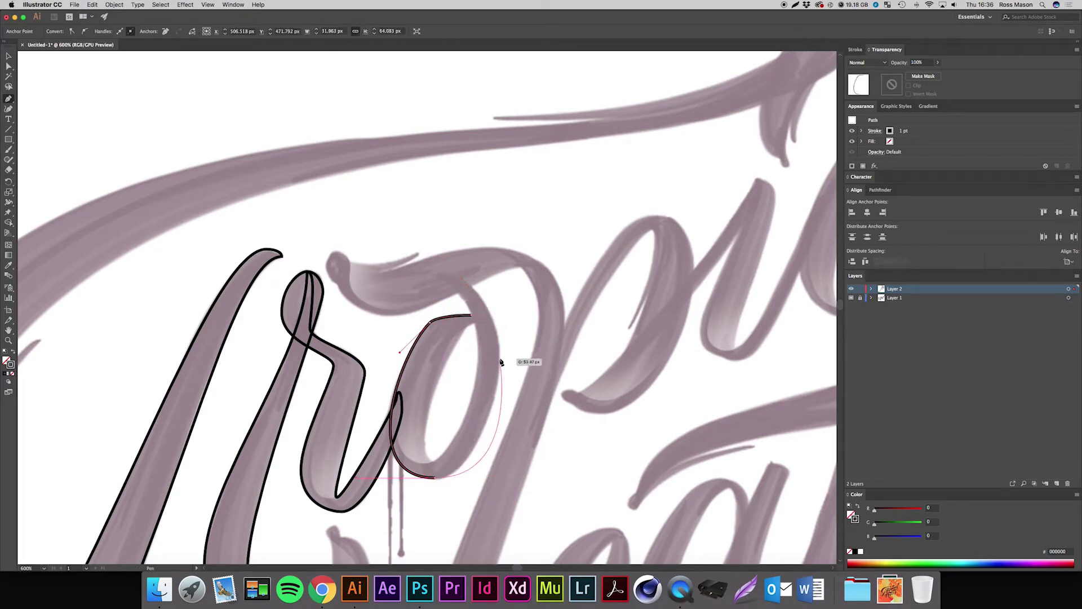
- Trace the o's outer right edge through a mid-side anchor to a smooth anchor at the tail's tip, shortening the base handle
left_click(499, 342)
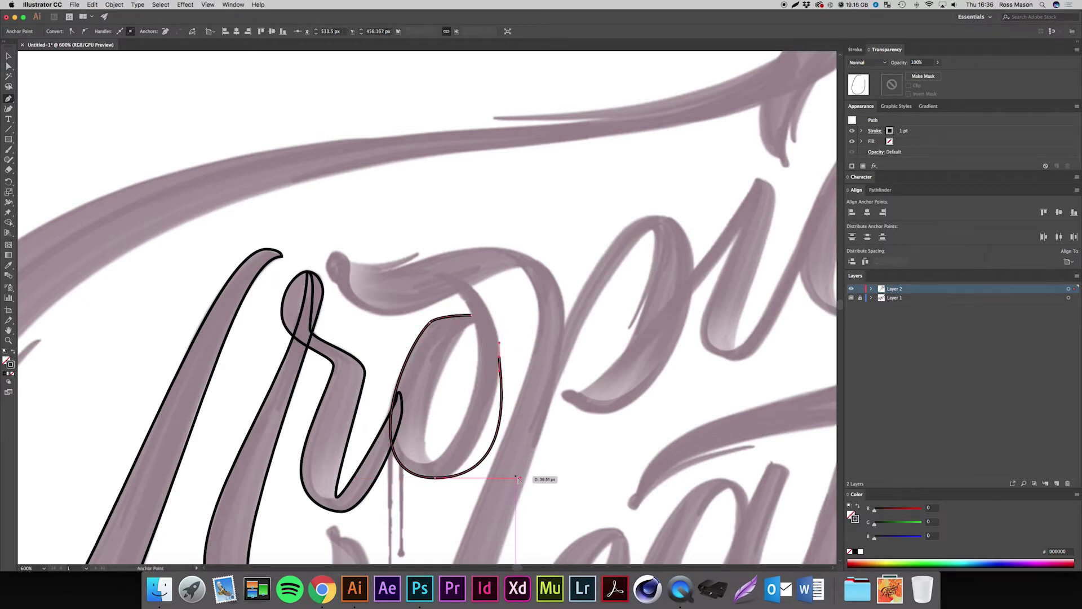
left_click_drag(519, 479, 486, 478)
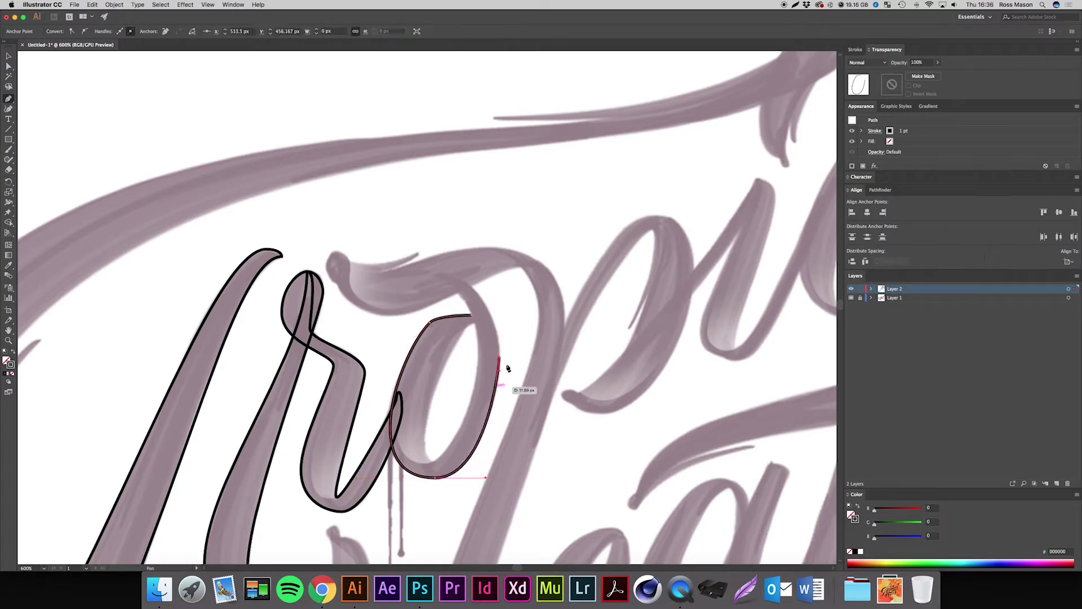
left_click(443, 275)
left_click_drag(443, 275, 394, 273)
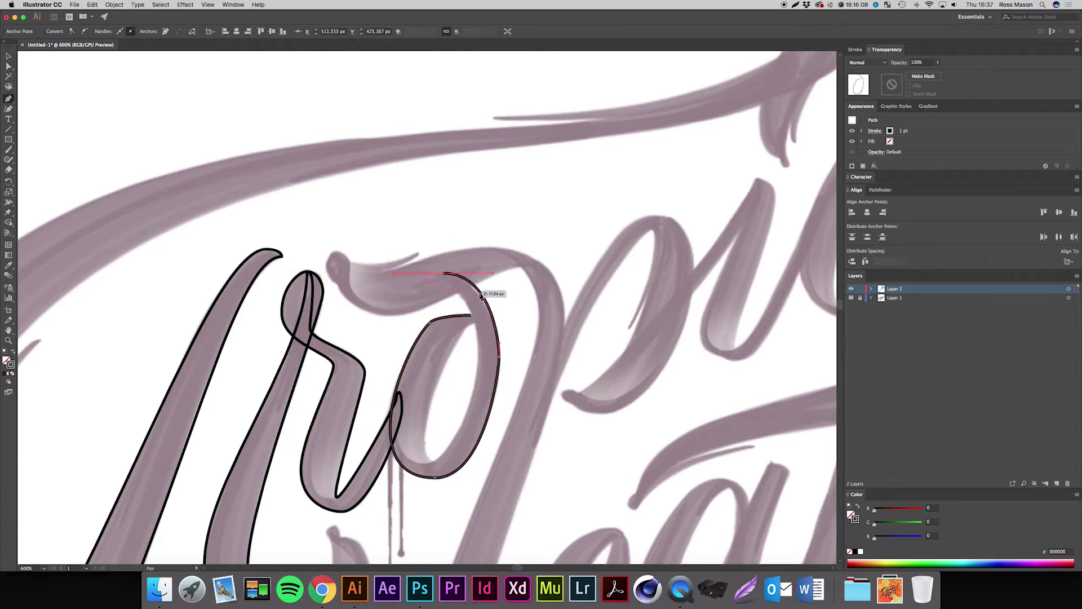
- Refine the handles between the o's right-side anchor and tail tip, and shorten the tip's outgoing handle
left_click_drag(493, 273, 484, 273)
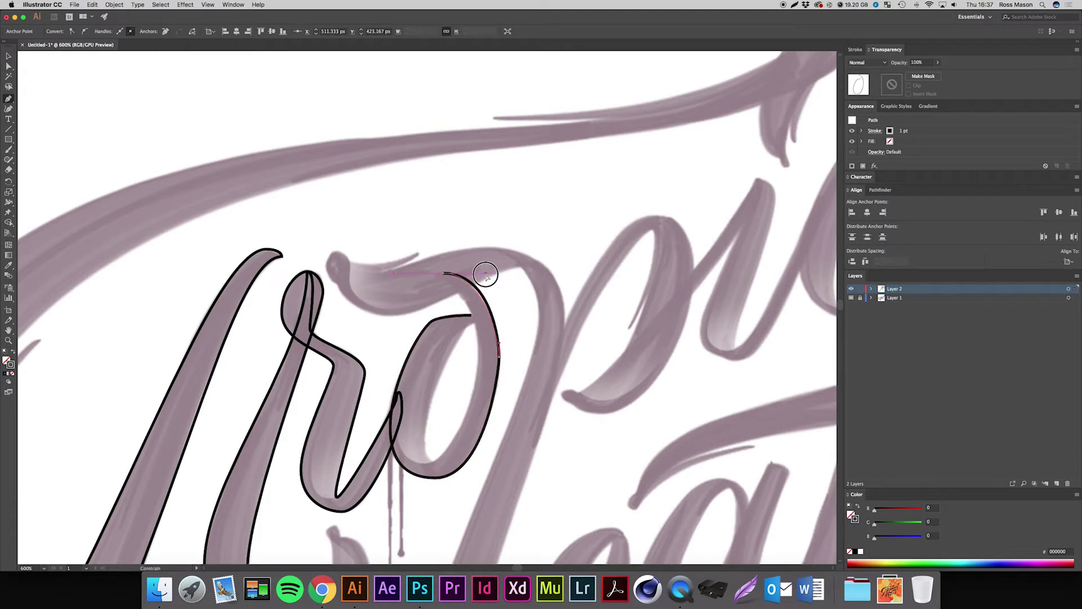
left_click(499, 339)
left_click_drag(500, 339, 481, 274)
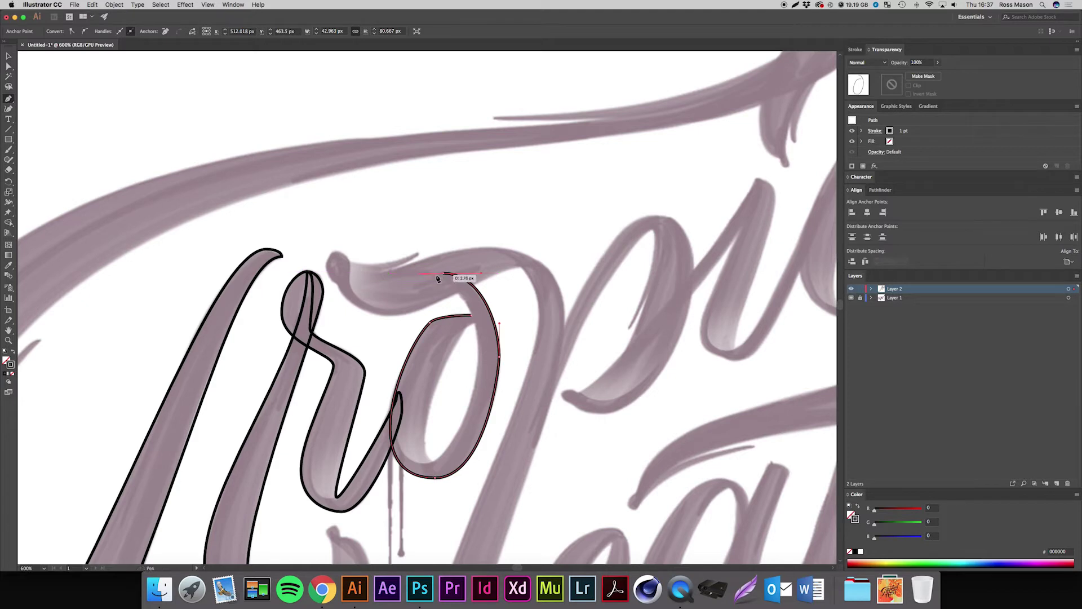
mouse_move(445, 274)
left_mouse_down()
mouse_move(449, 306)
mouse_move(514, 314)
mouse_move(434, 363)
mouse_move(467, 296)
mouse_move(459, 285)
mouse_move(495, 307)
mouse_move(462, 322)
mouse_move(445, 277)
left_mouse_up()
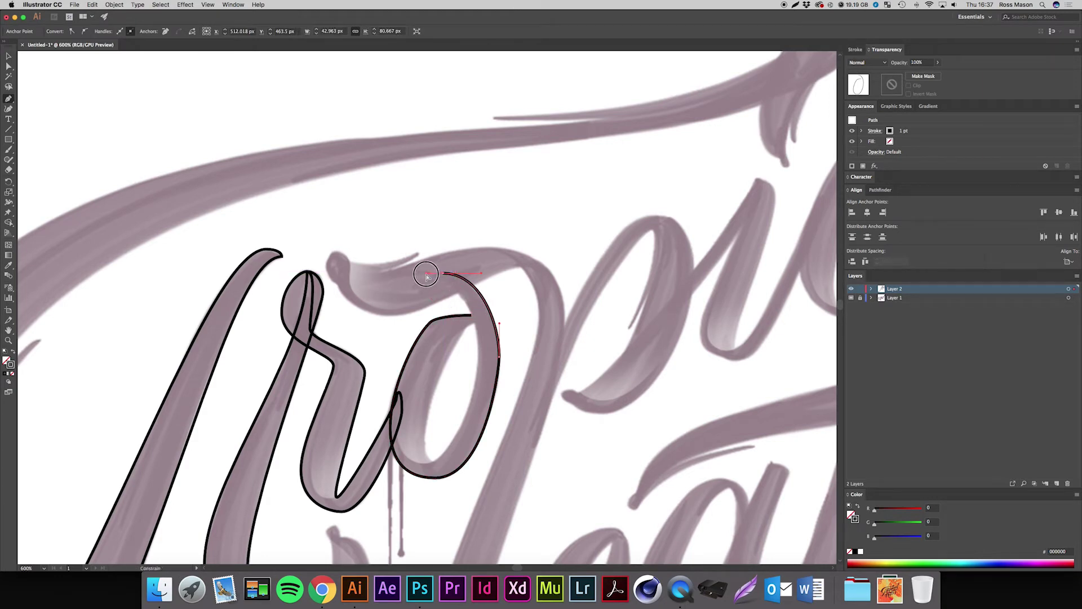
left_click(443, 276, "super")
left_click_drag(443, 280, 436, 275)
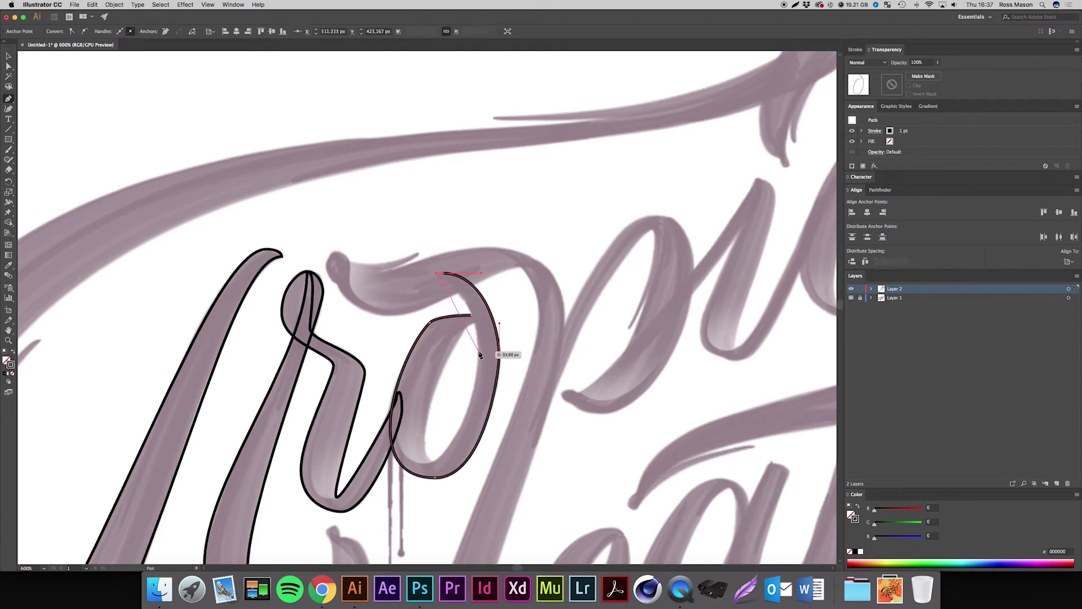
- Trace the o's inner edge down to the inner base and up to the join, fit the curves, and close the outline
mouse_move(477, 352)
left_mouse_down()
mouse_move(478, 410)
mouse_move(431, 433)
left_mouse_up()
scroll(541, 404, "down", 2)
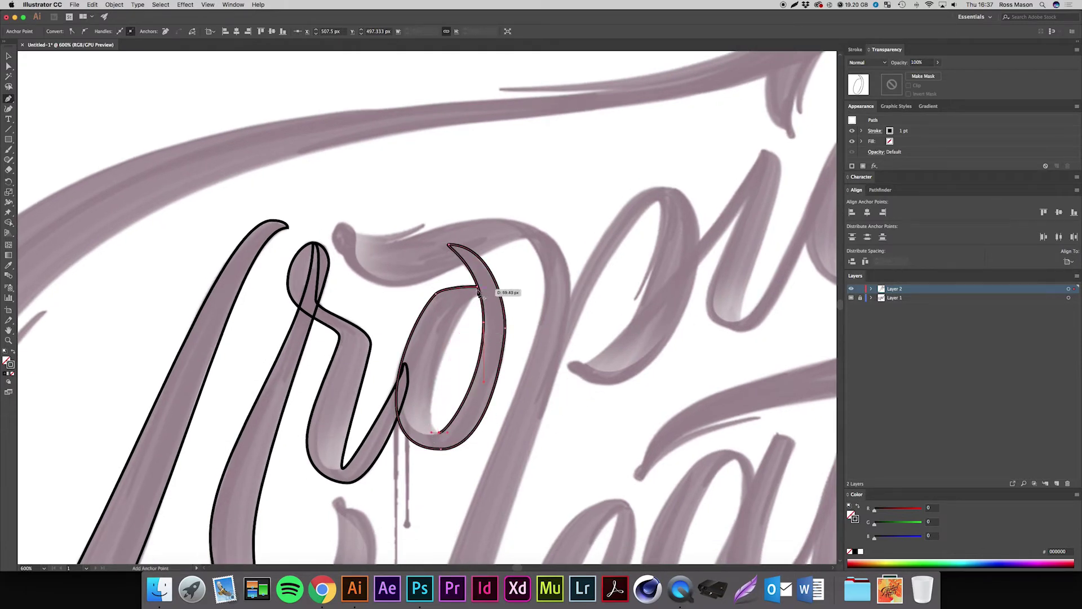
left_click_drag(484, 293, 517, 293)
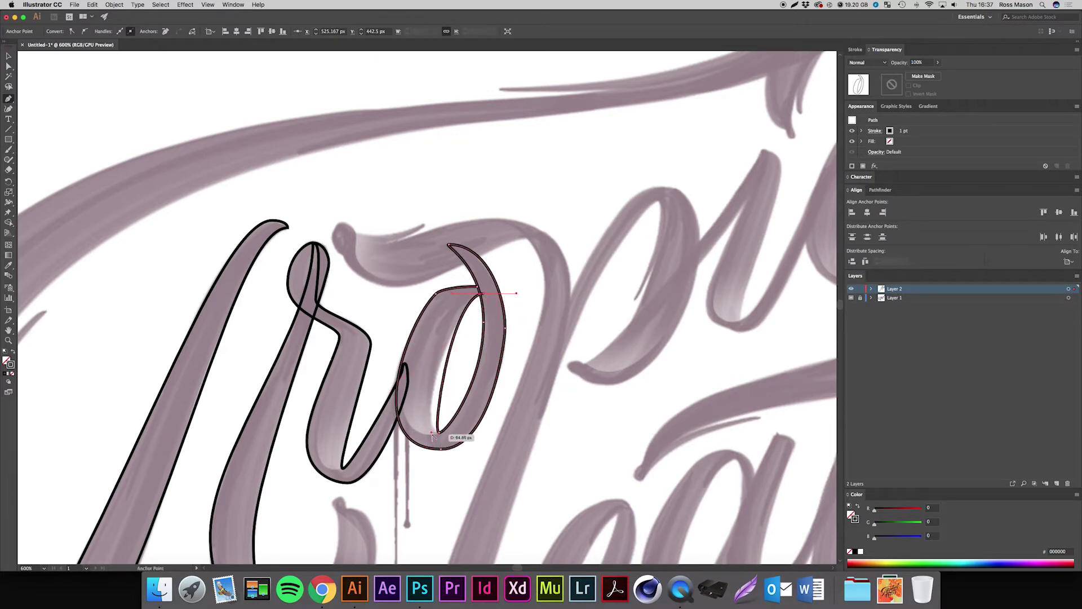
left_click_drag(437, 433, 414, 434)
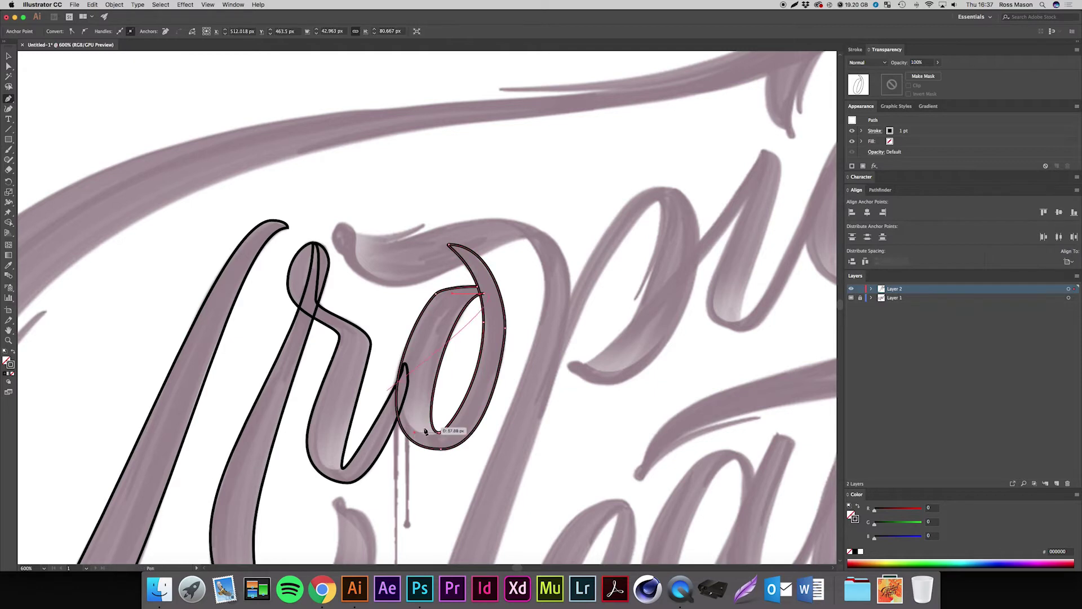
mouse_move(483, 293)
left_mouse_down()
mouse_move(475, 288)
mouse_move(521, 293)
mouse_move(496, 292)
left_mouse_up()
key("v")
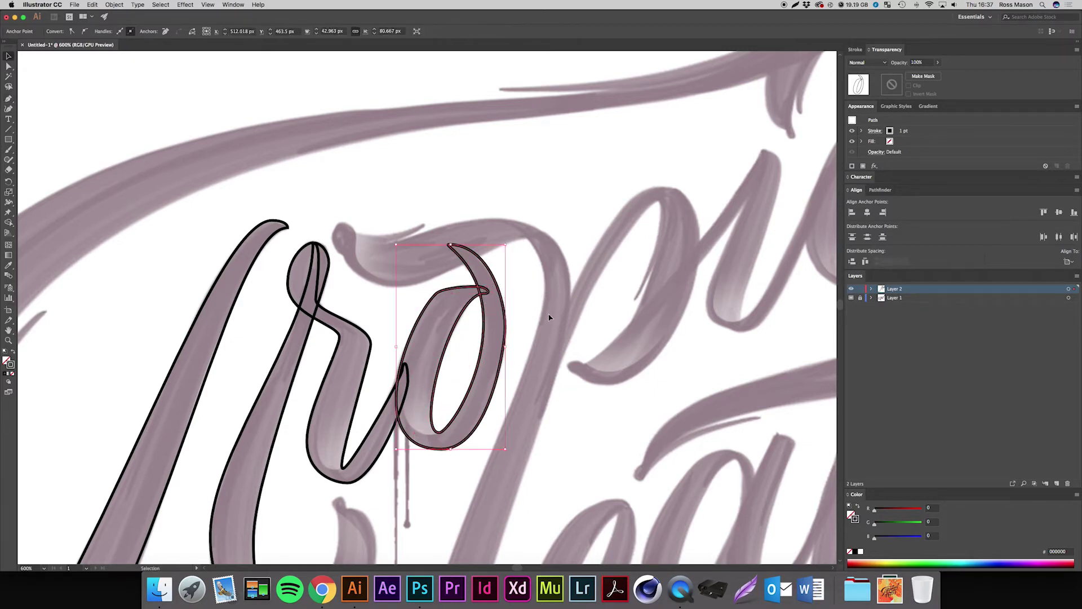
left_click(550, 320)
- Adjust the handle of the anchor at the o's inner base with the Direct Selection tool
left_click(472, 378)
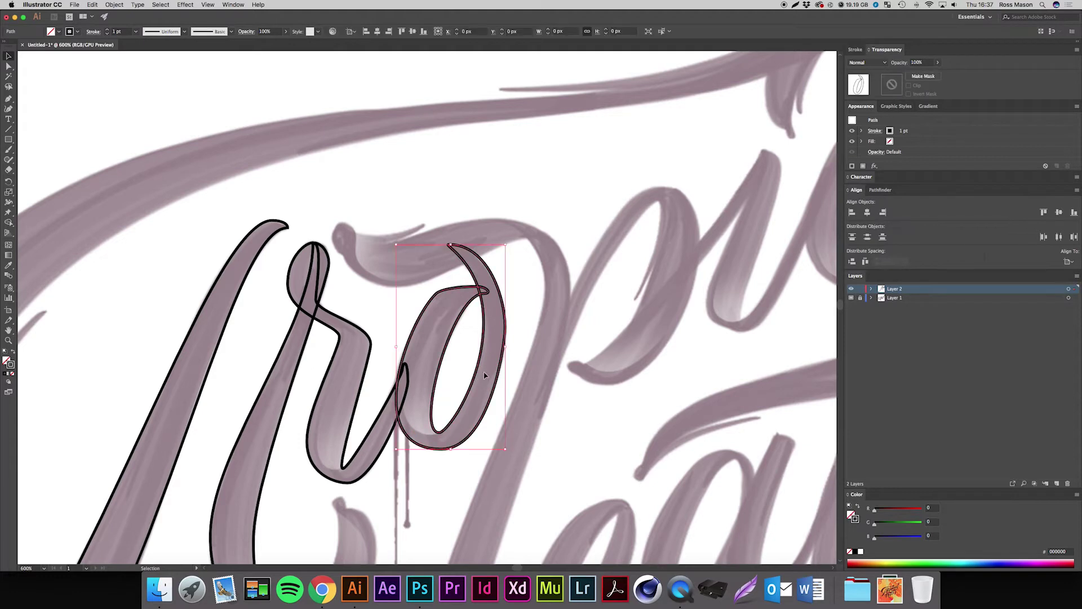
key("a")
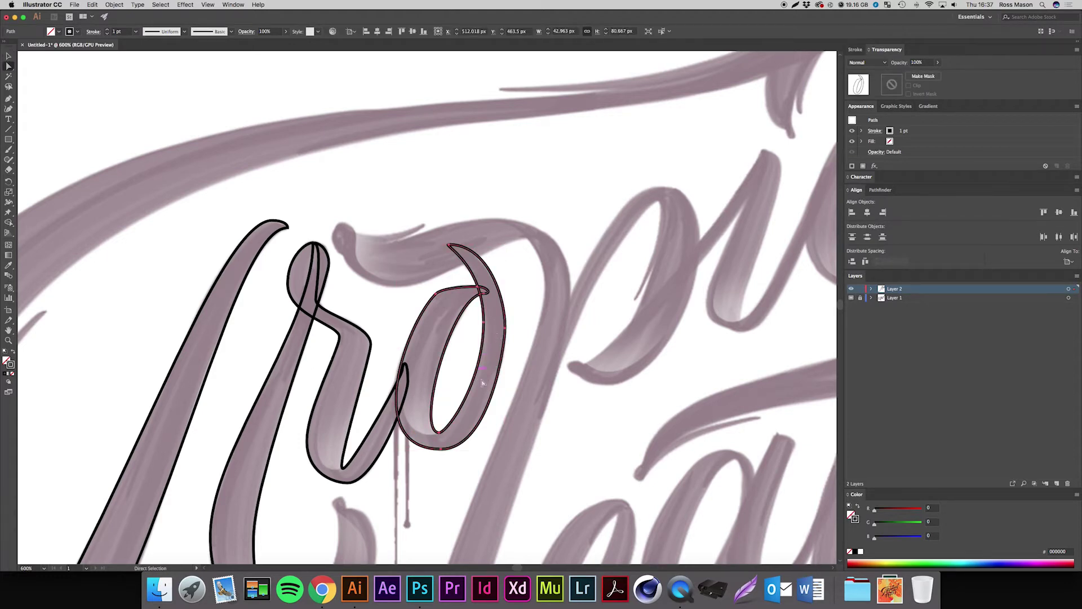
left_click(439, 433)
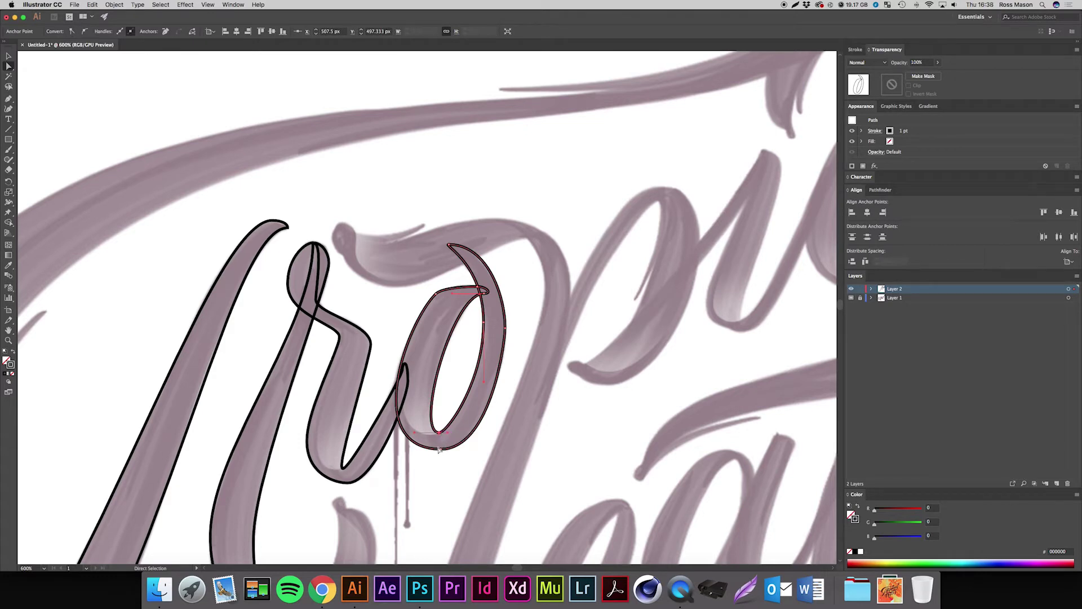
mouse_move(439, 434)
left_mouse_down()
mouse_move(444, 450)
mouse_move(443, 436)
left_mouse_up()
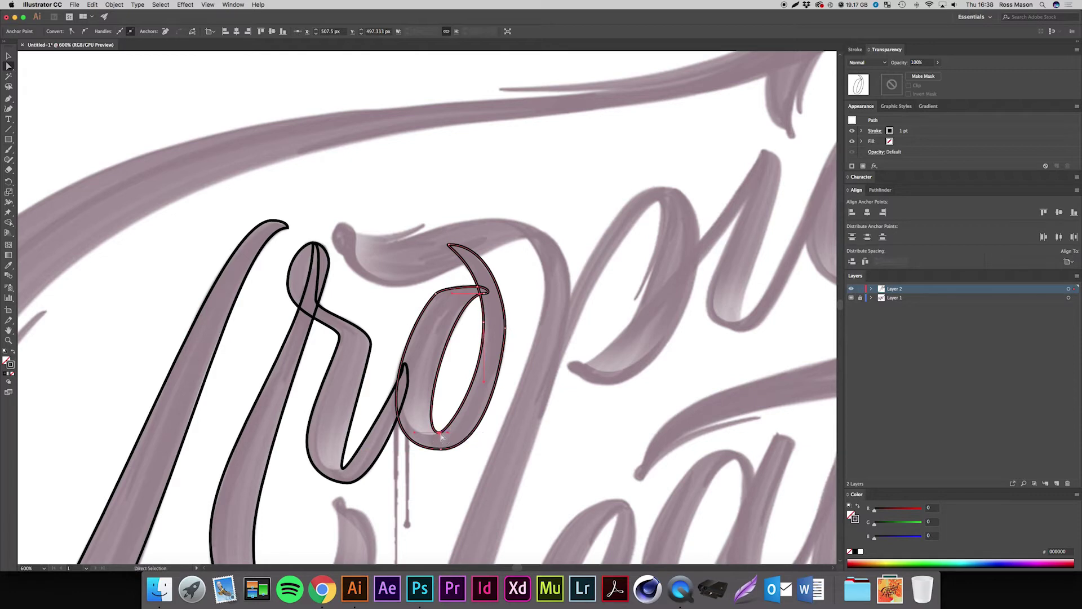
- Move the anchor on the o's outer right edge slightly upward to smooth the curve, and deselect the path
left_click(482, 324)
mouse_move(490, 328)
left_mouse_down()
mouse_move(507, 337)
mouse_move(507, 323)
mouse_move(507, 332)
left_mouse_up()
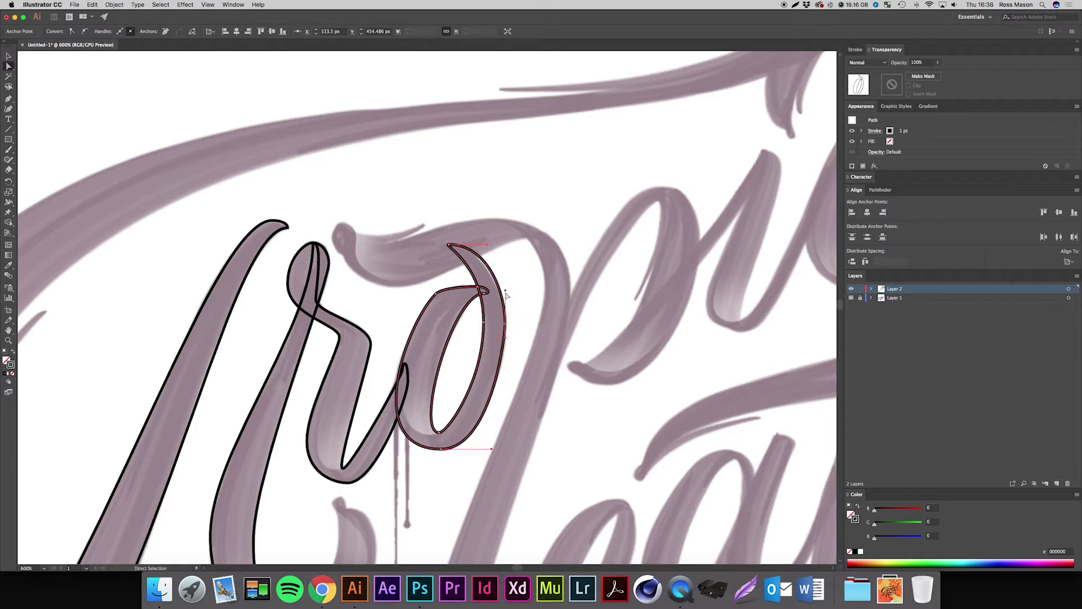
left_click(544, 289)
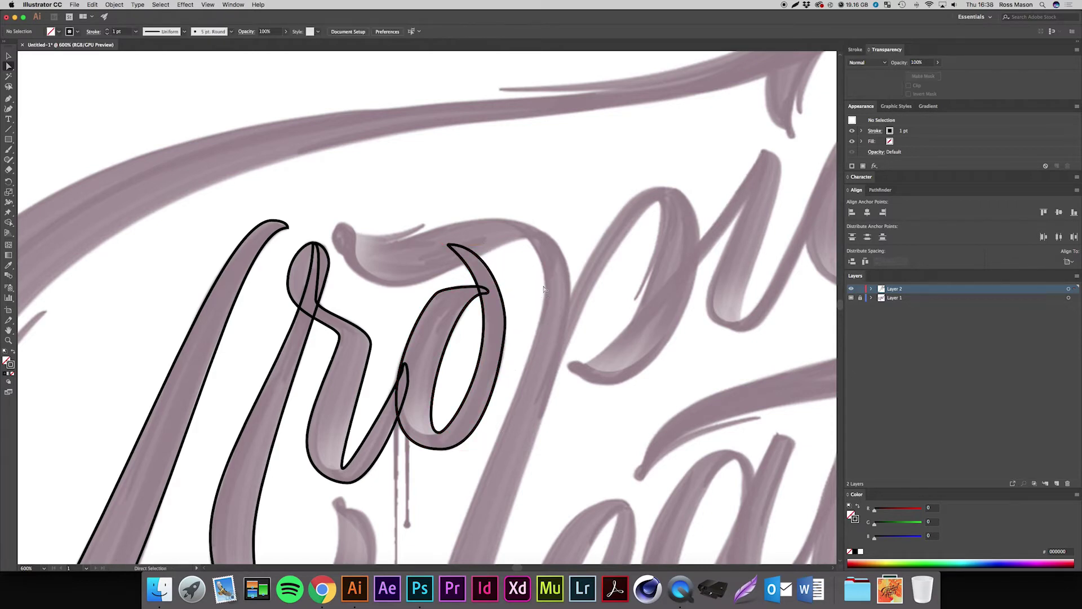
- Lengthen the lower handle of the anchor on the o's outer right edge, and deselect the path
left_click(503, 350)
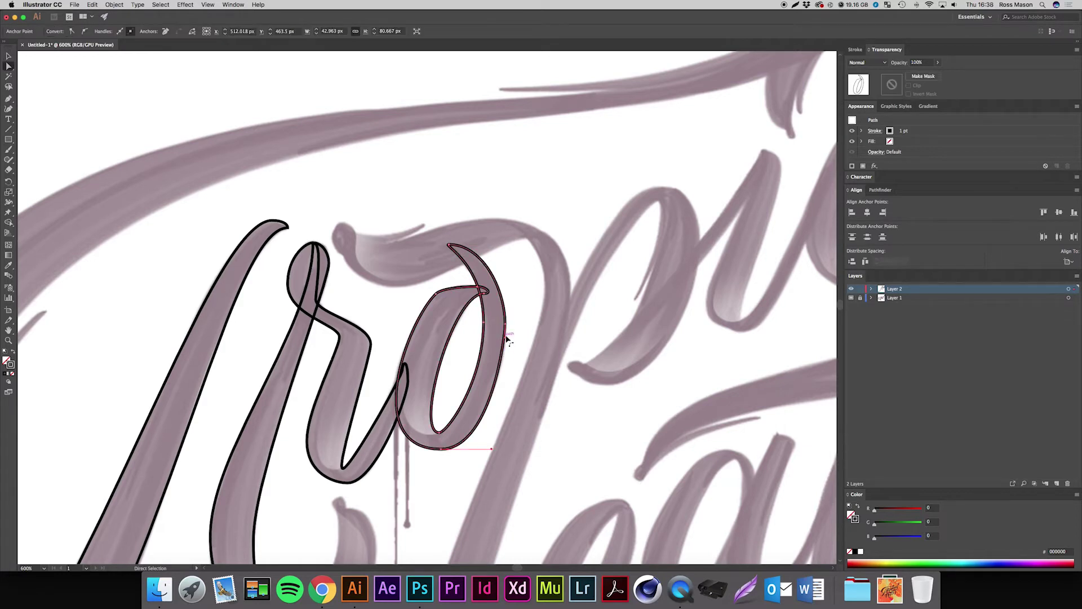
left_click(506, 338)
left_click(532, 383)
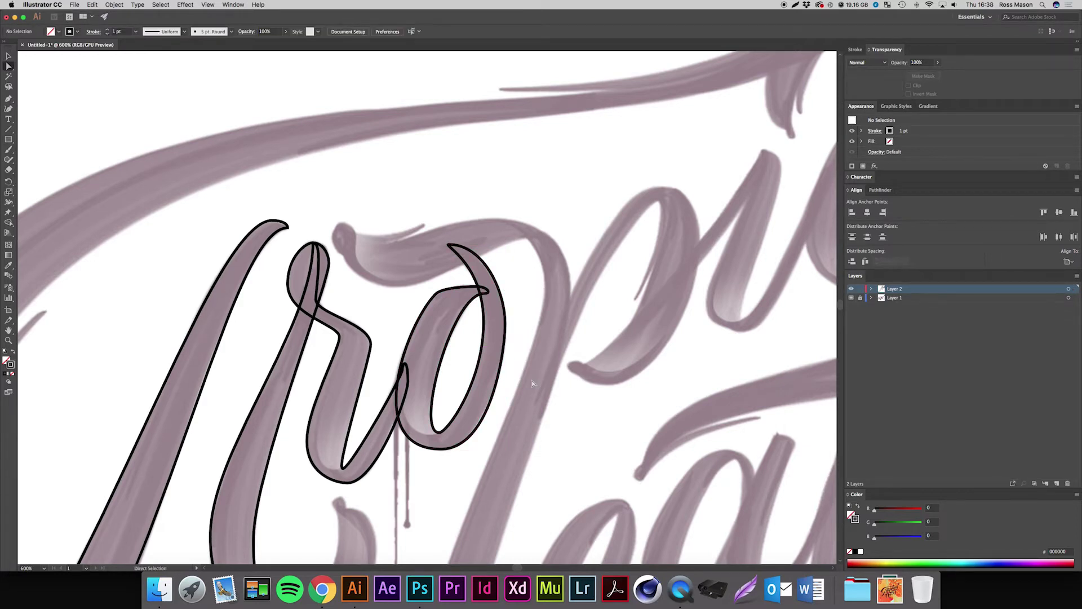
left_click(505, 344)
left_click_drag(507, 350, 506, 357)
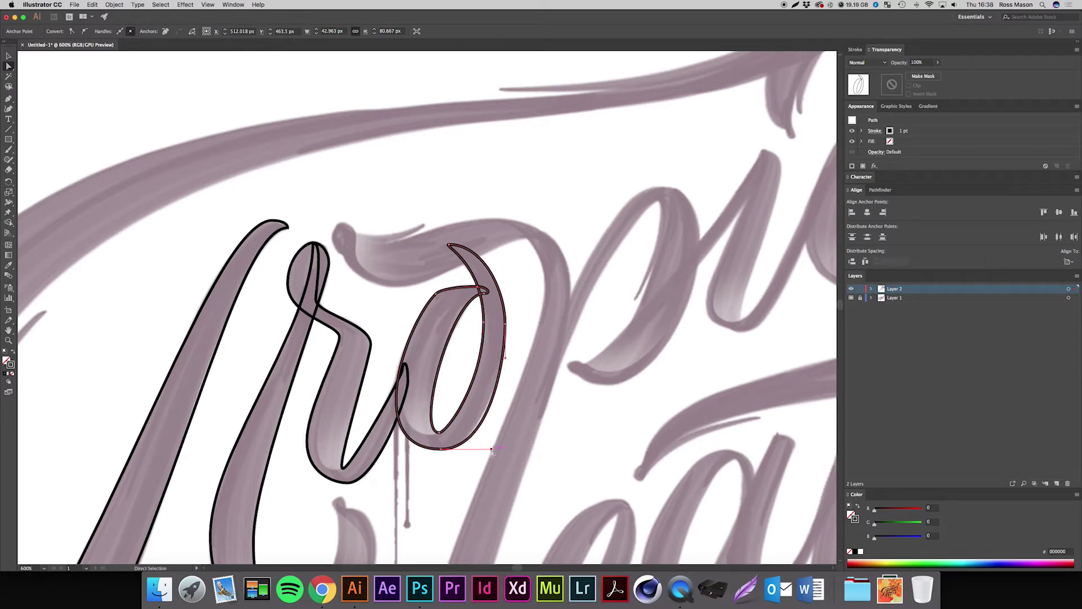
left_click(500, 454)
- Examine the o's outline near the upper join by selecting the shape and showing its anchors, and deselect it
left_click_drag(500, 418, 524, 409)
key("v")
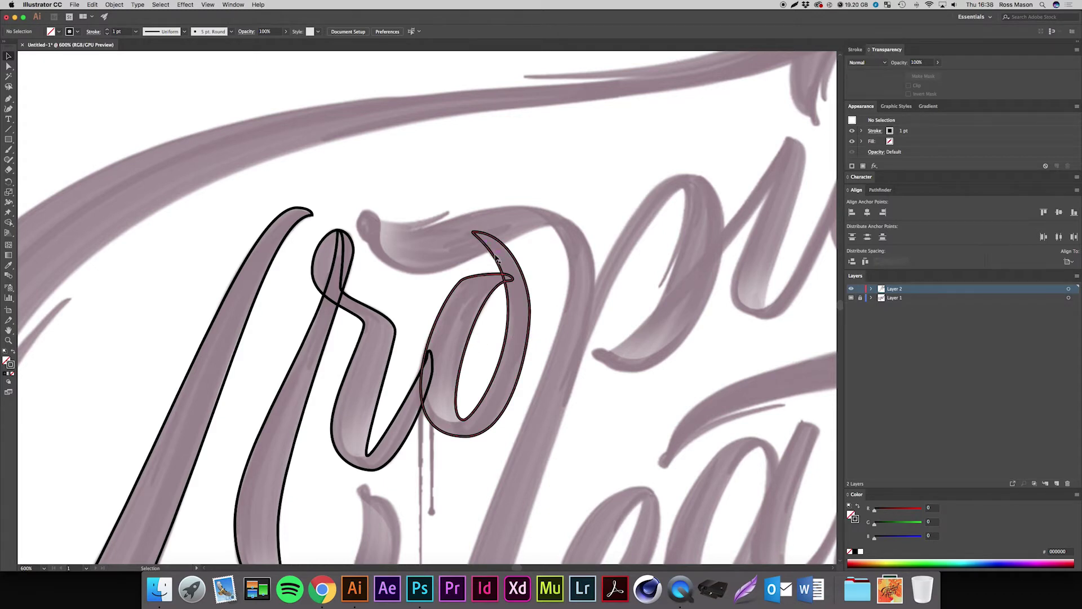
left_click(488, 271)
left_click(488, 274)
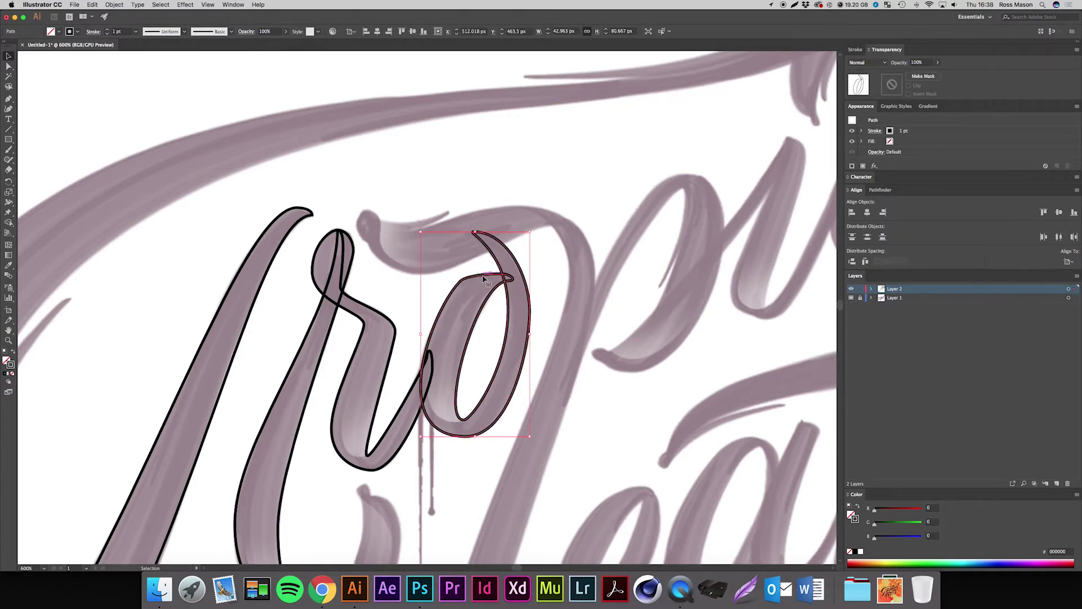
key("a")
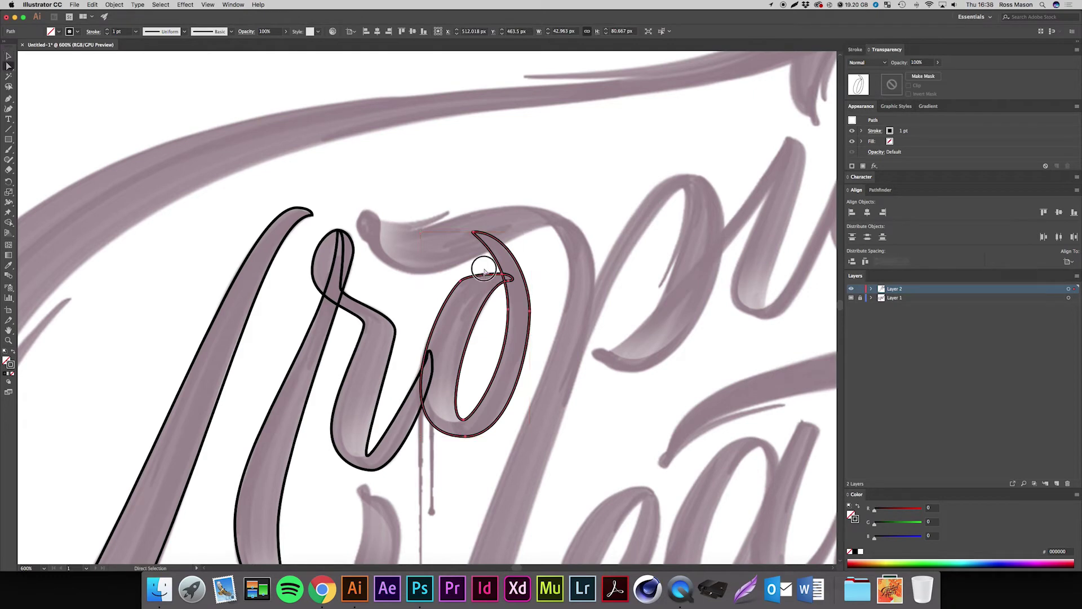
left_click(484, 271)
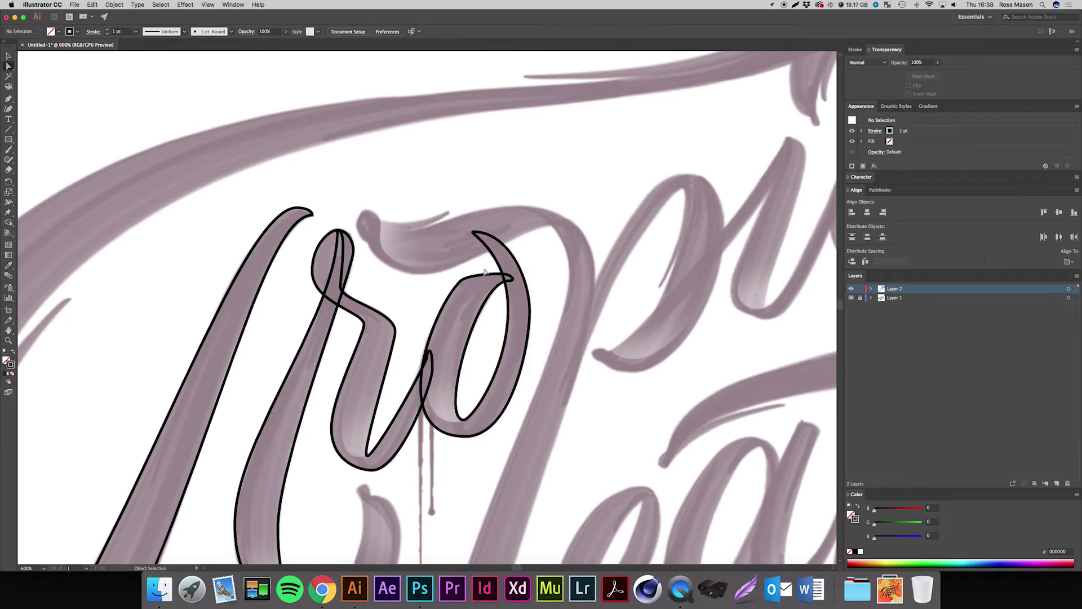
- Cut the o in two across the base of its stroke, from the inner edge to the outer edge, with the Knife tool
left_click(493, 279)
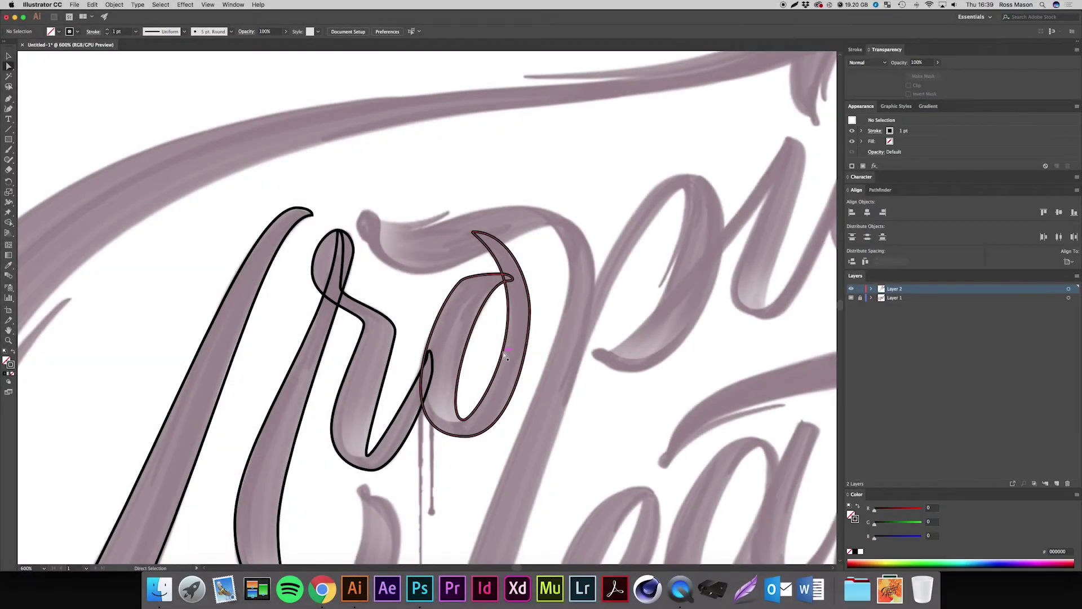
key("v")
left_click(505, 354)
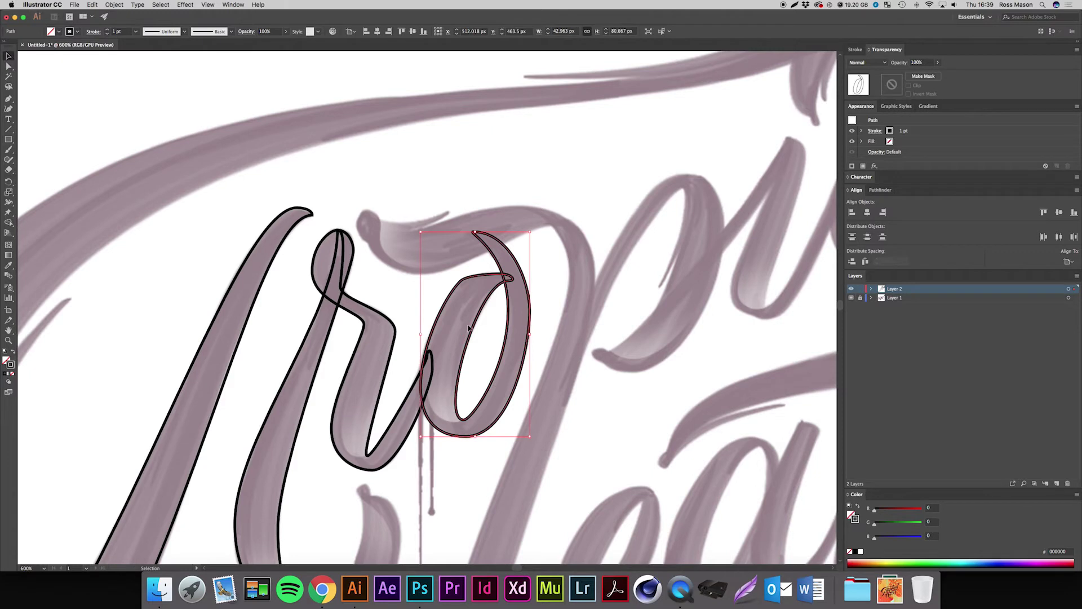
left_click(9, 170)
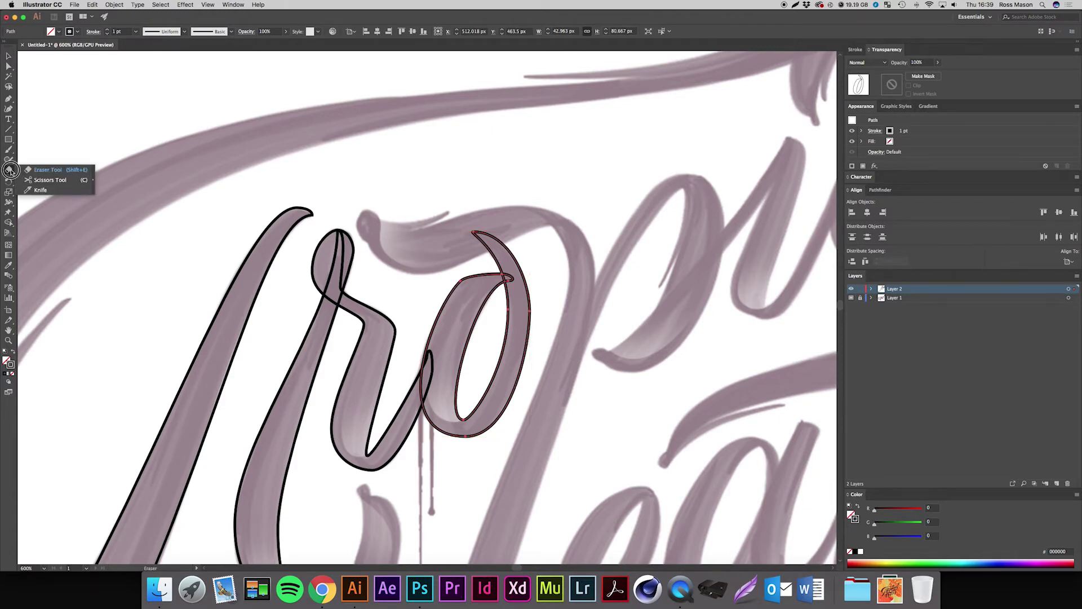
left_click(40, 190)
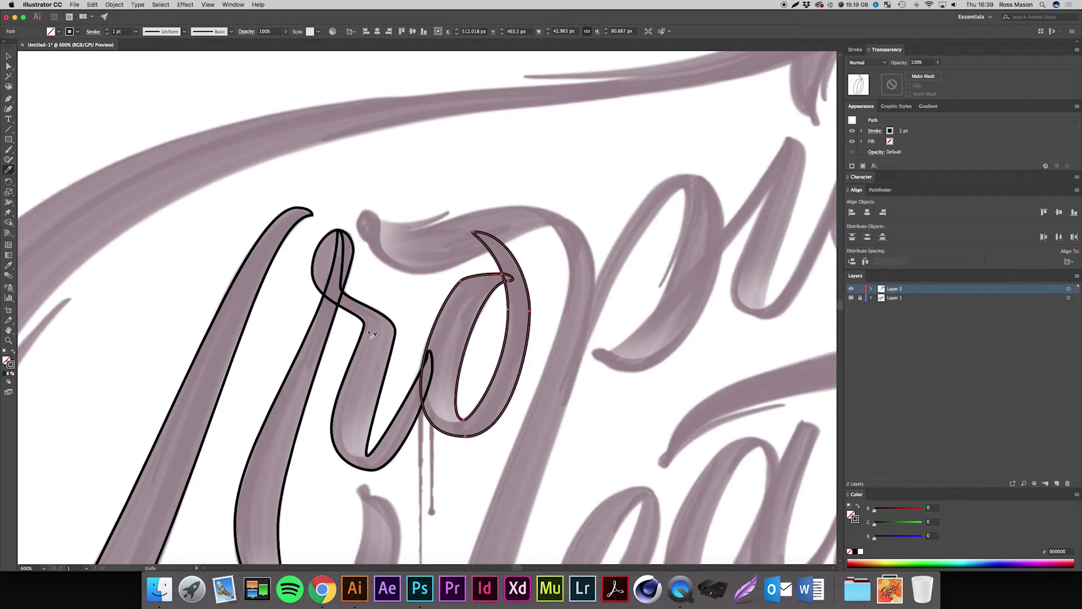
key("super+plus")
key("super+plus")
key("super+plus")
left_click_drag(379, 399, 430, 236)
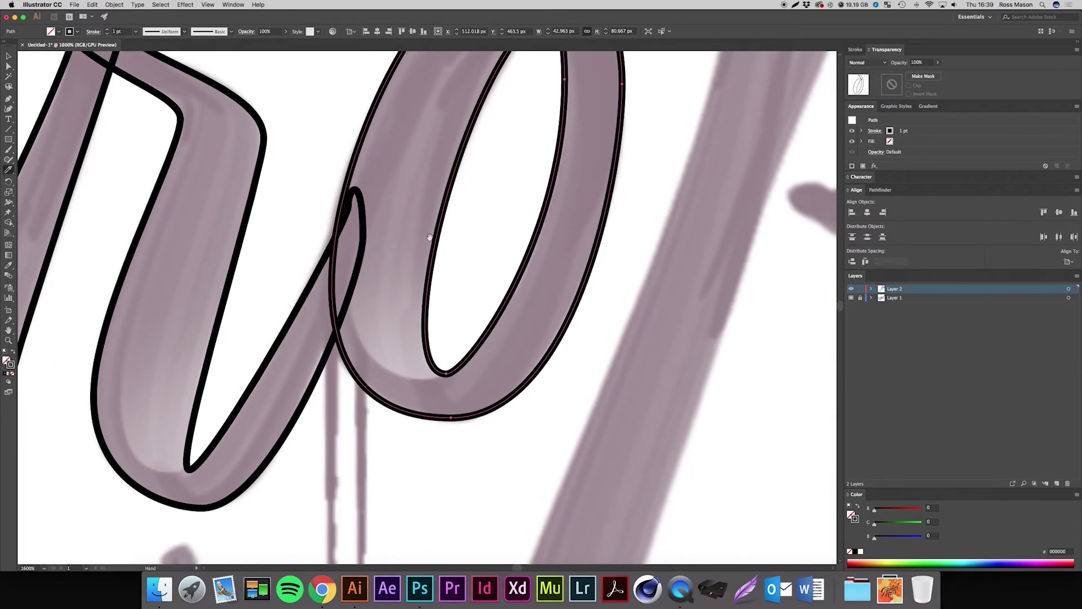
left_click_drag(582, 251, 570, 336)
key("super+minus")
key("super+minus")
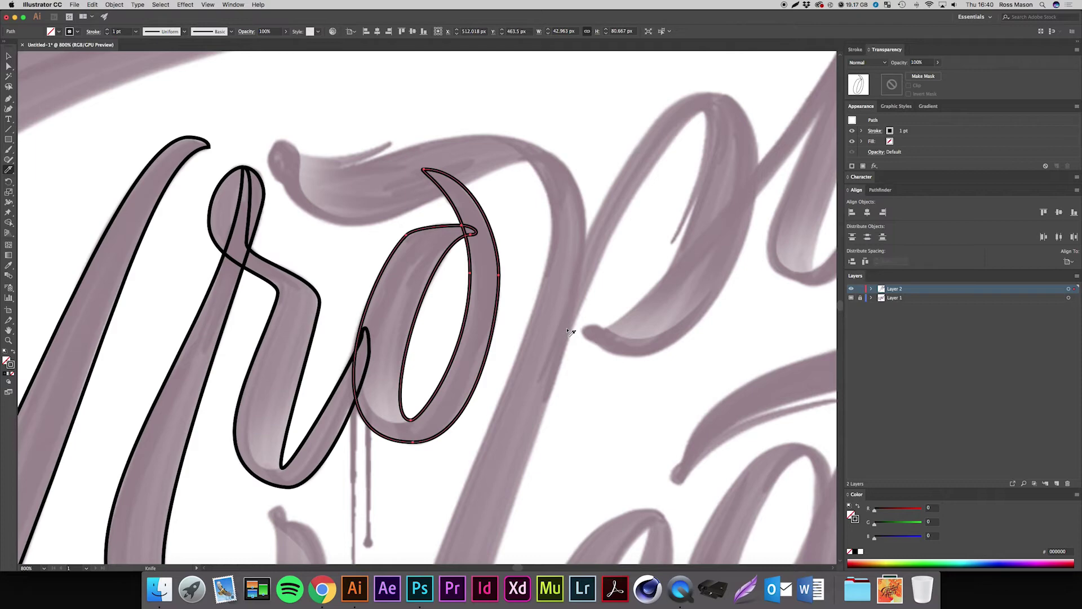
key("v")
key("super+plus")
scroll(571, 333, "down", 5)
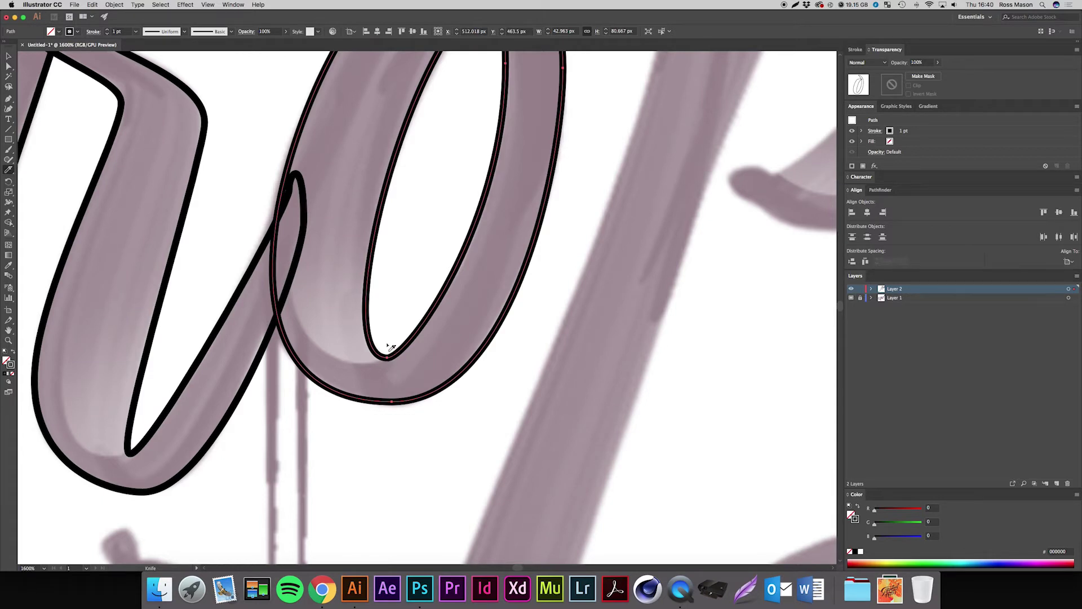
left_click(388, 344)
left_click_drag(387, 343, 394, 425)
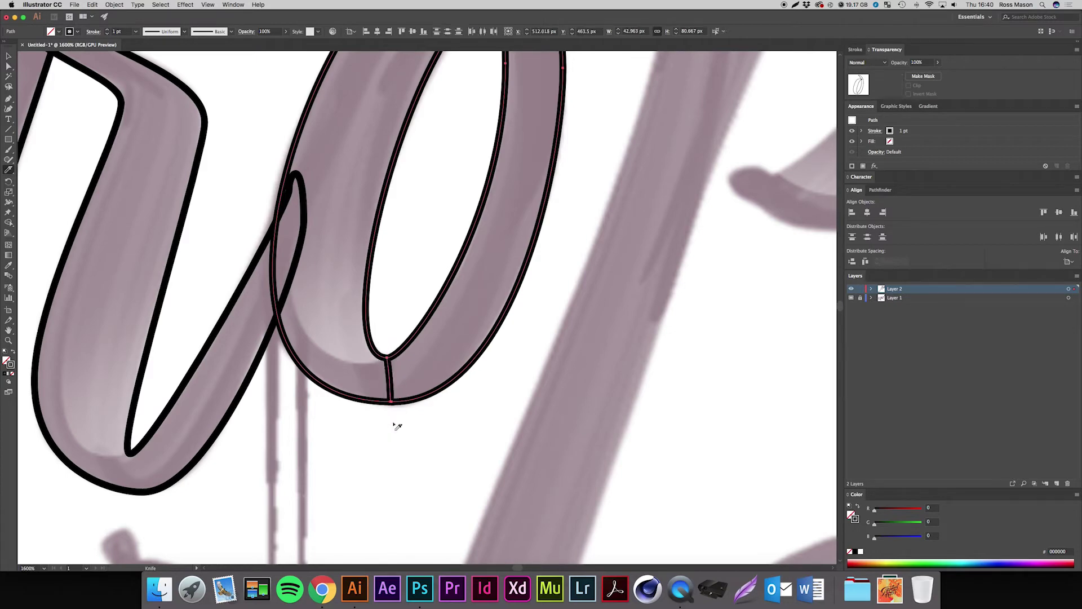
- Check the cut by selecting each half of the o separately, and deselect everything
key("v")
left_click(436, 414)
key("super+minus")
key("super+minus")
key("super+minus")
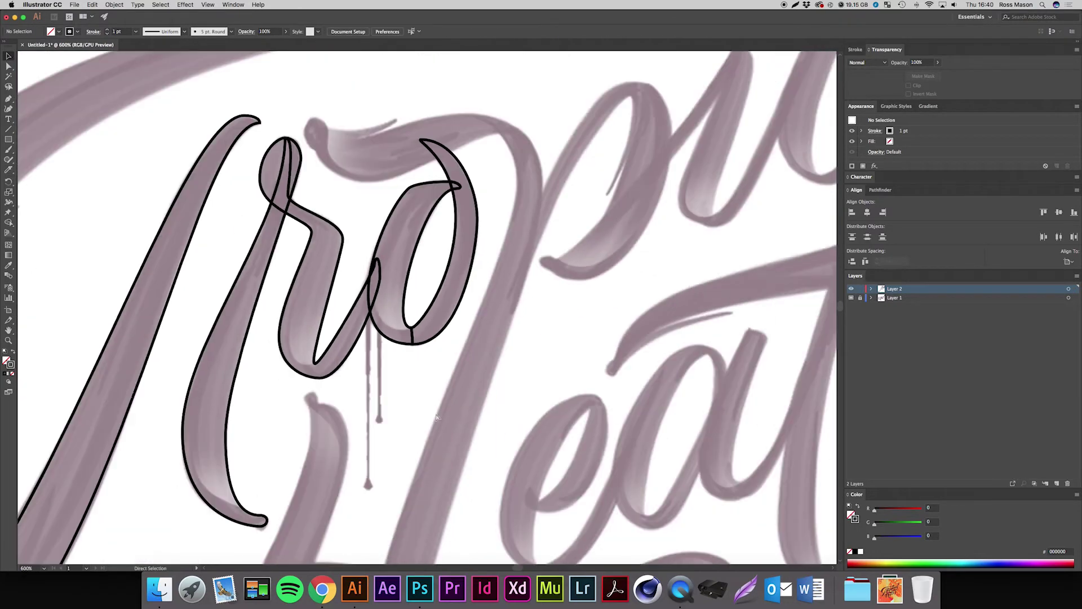
left_click_drag(436, 416, 441, 447)
left_click(436, 414)
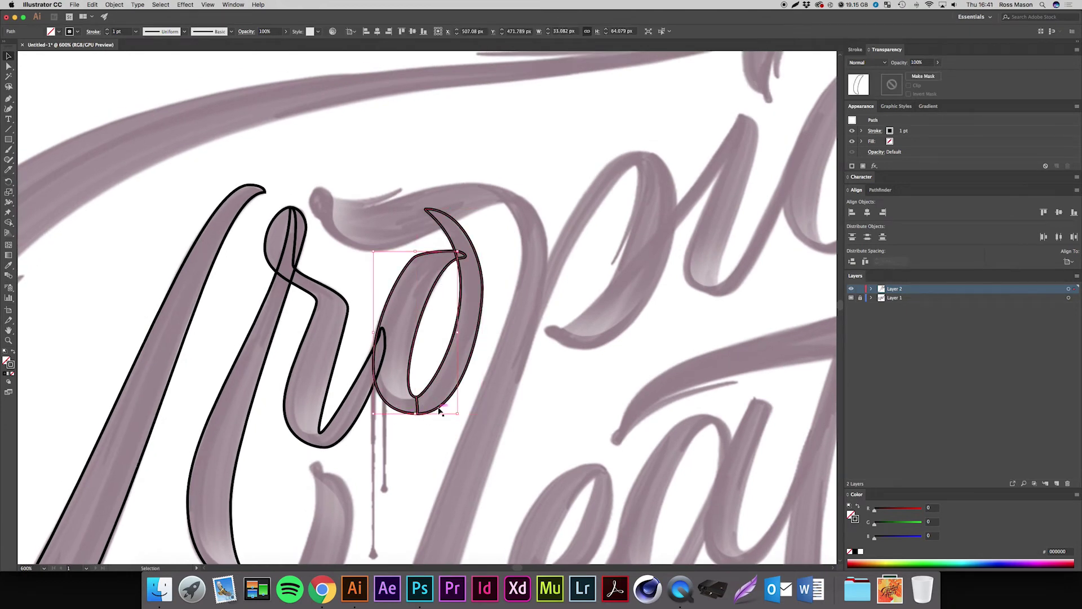
left_click(441, 410)
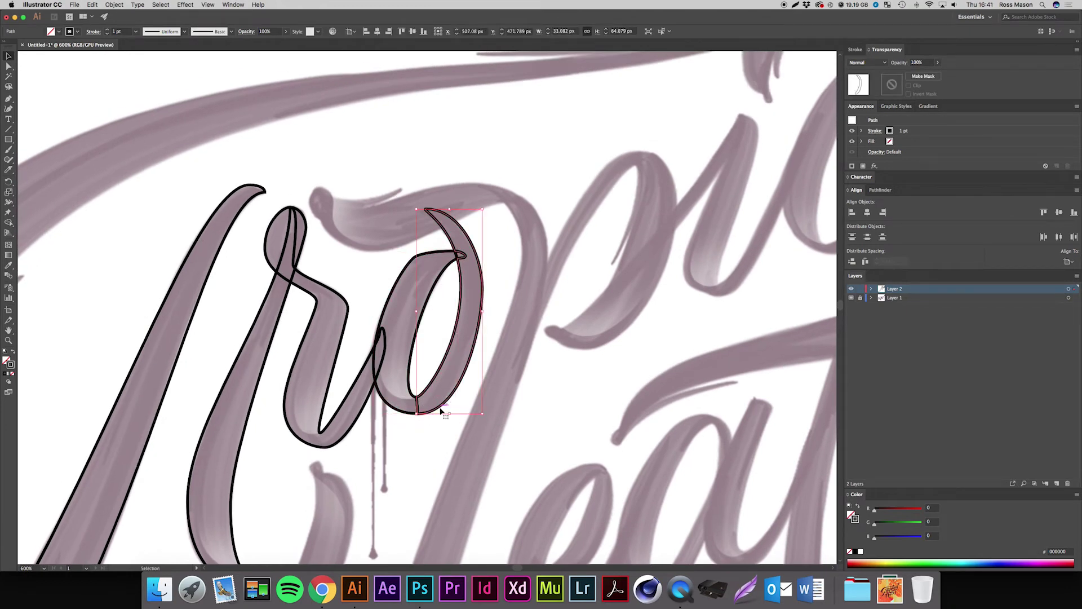
left_click(411, 430)
left_click(406, 413)
left_click(421, 430)
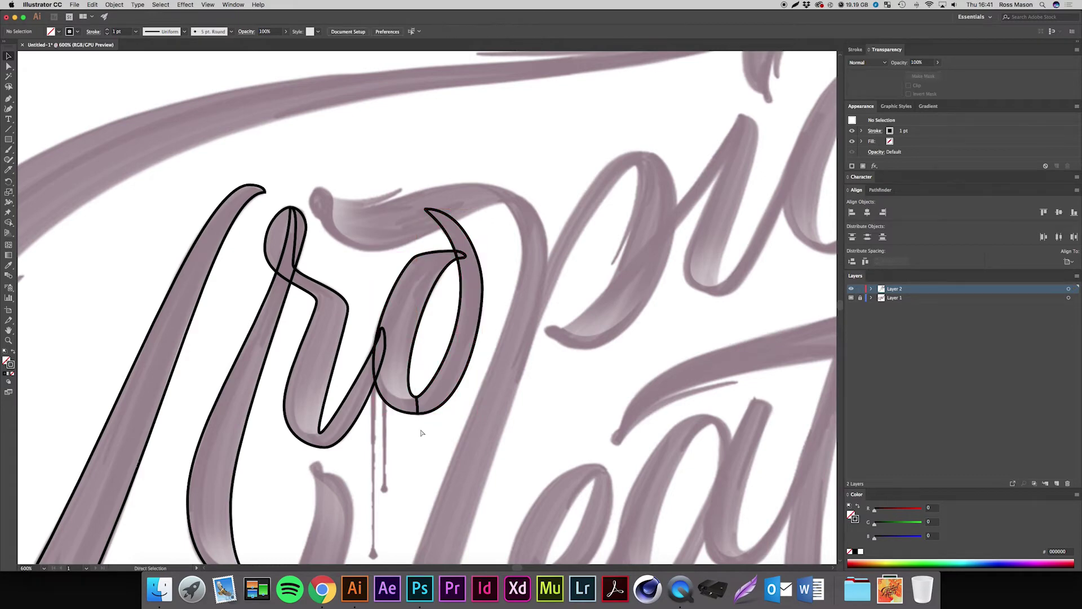
- Select both halves of the o and swap their fill and stroke to get a black fill without stroke
key("super+equal")
key("super+equal")
key("super+equal")
left_click_drag(421, 430, 425, 329)
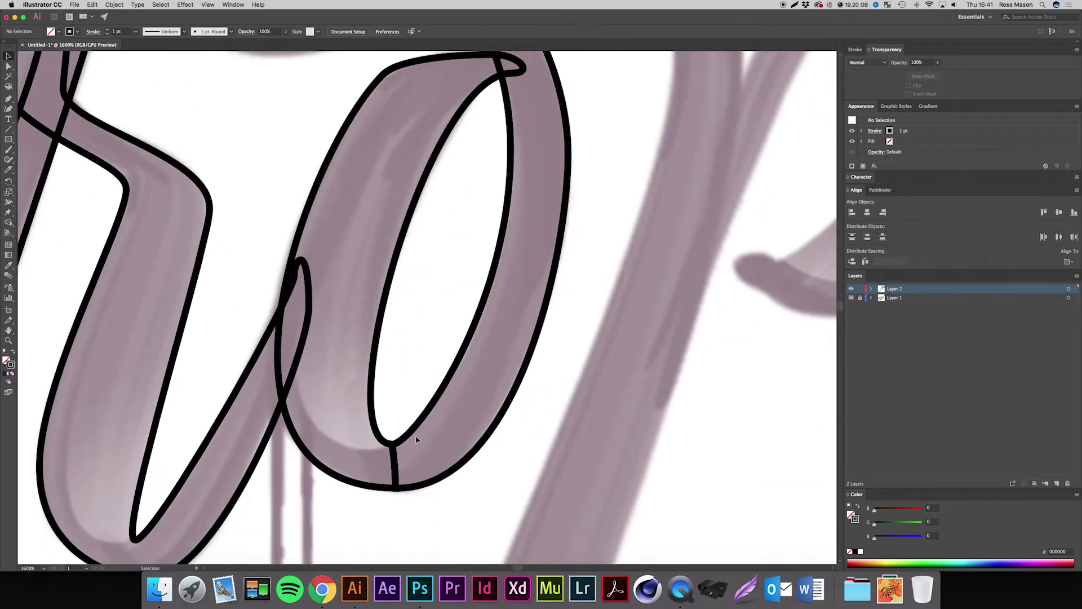
left_click(372, 434)
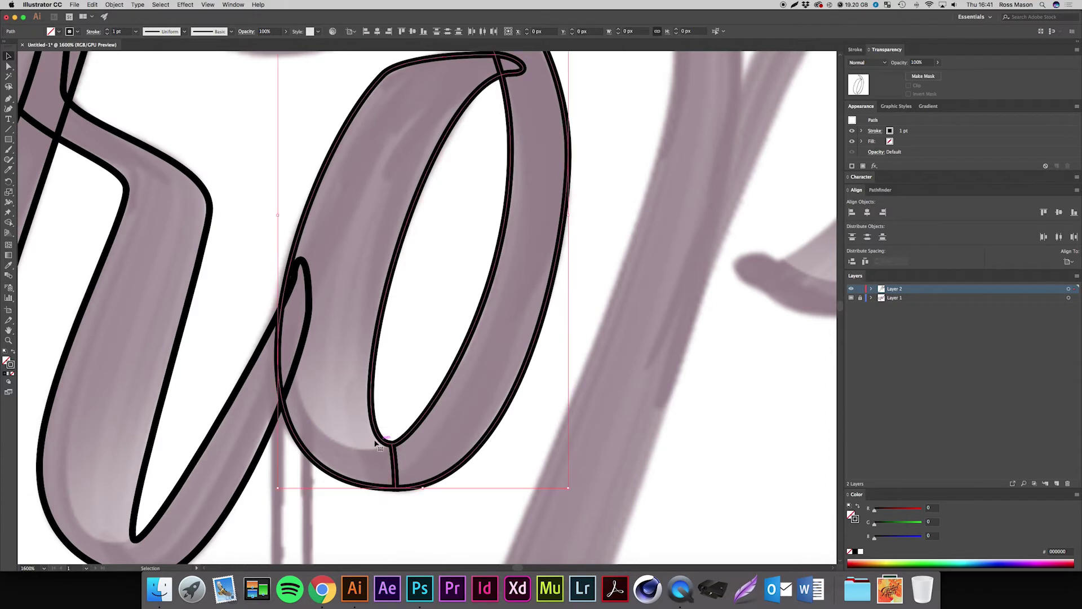
left_click(13, 351)
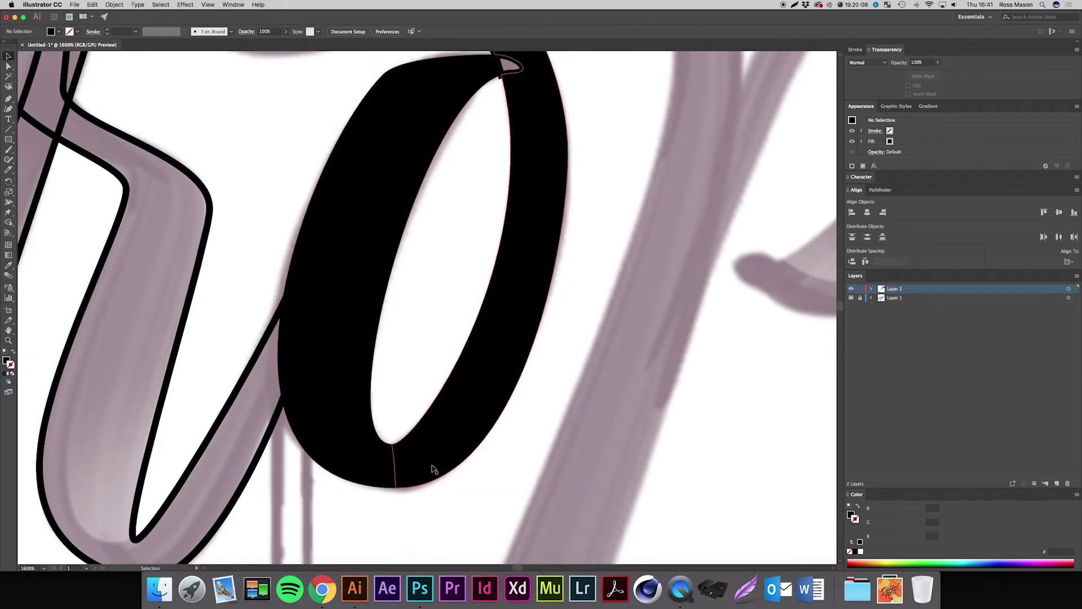
key("super+shift+a")
- Examine the seam at the o's base by selecting the right and left halves in turn
left_click(449, 456)
key("super+equal")
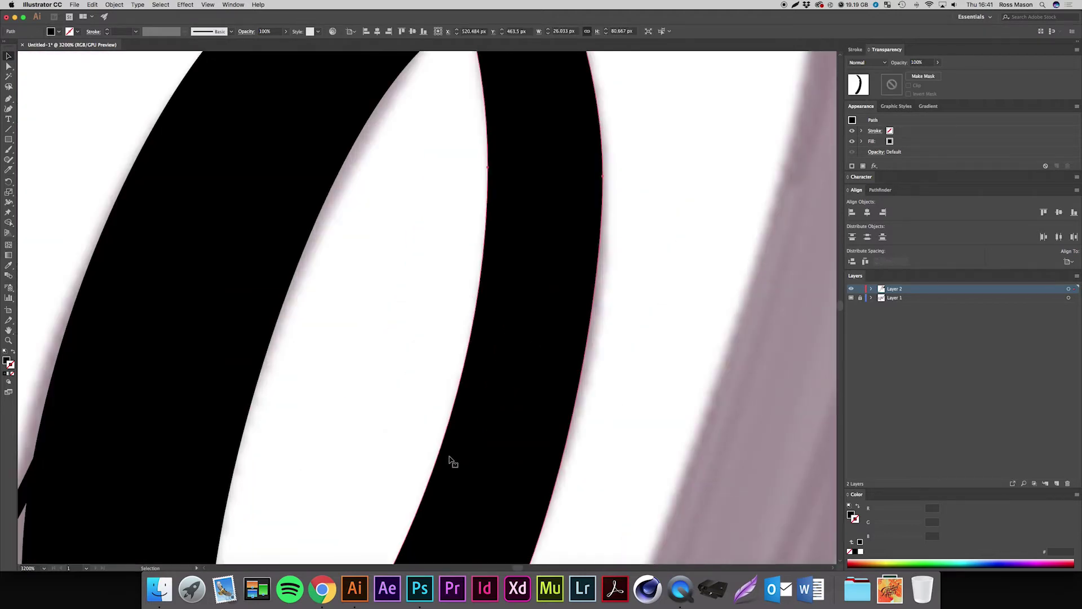
left_click_drag(449, 459, 560, 181)
left_click(410, 384)
left_click(496, 367)
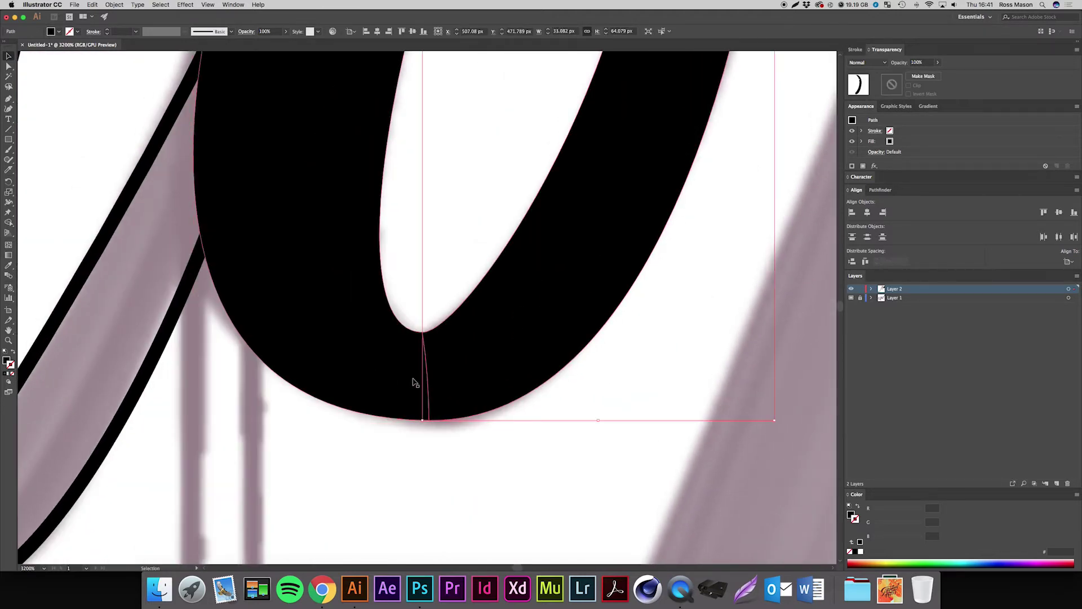
left_click(415, 382)
left_click(472, 378)
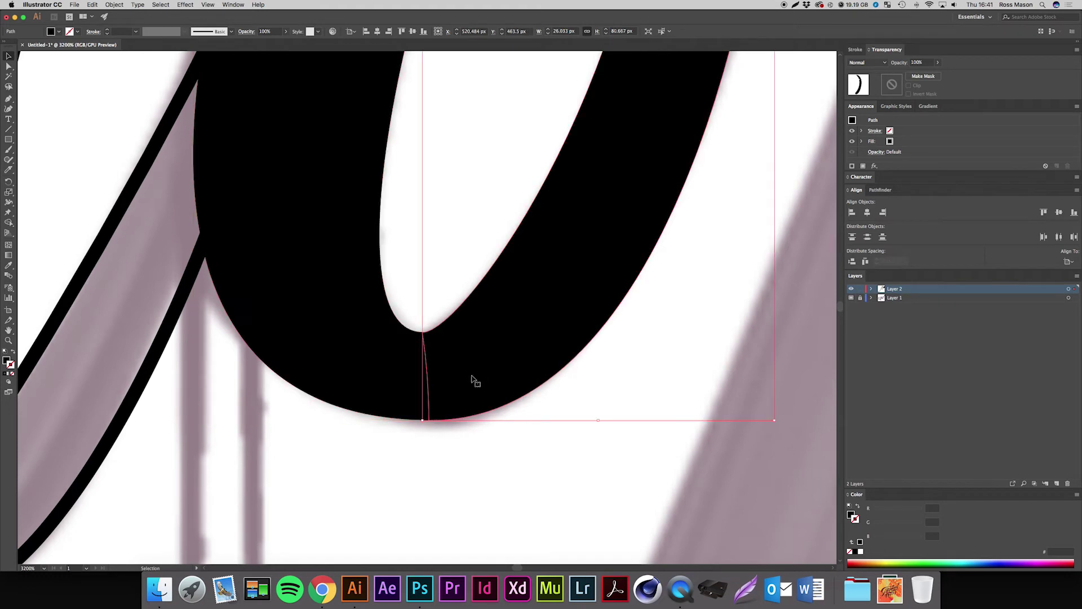
left_click(396, 376)
key("a")
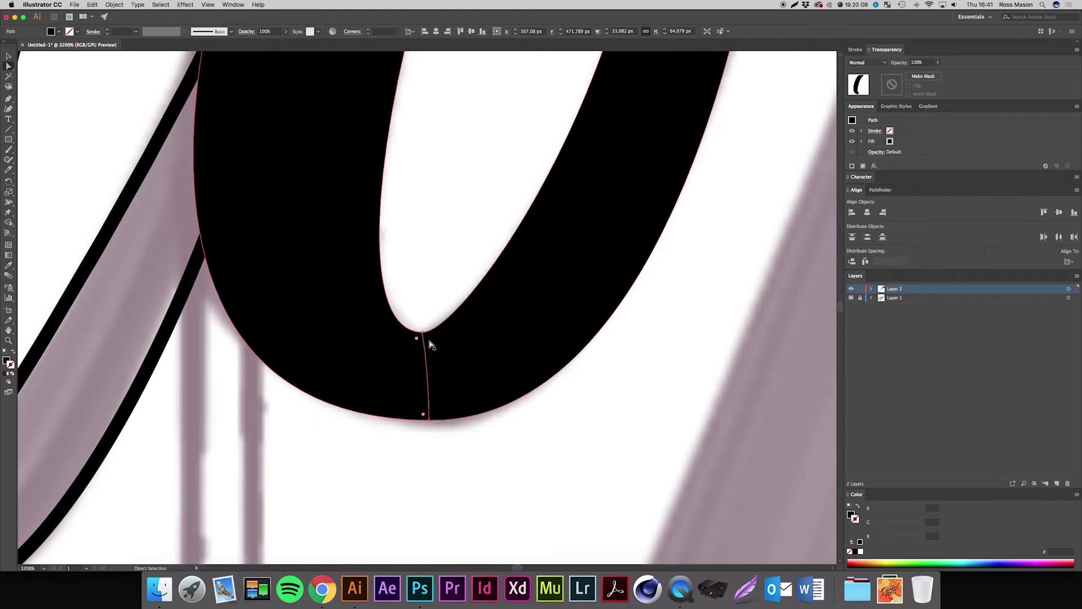
key("v")
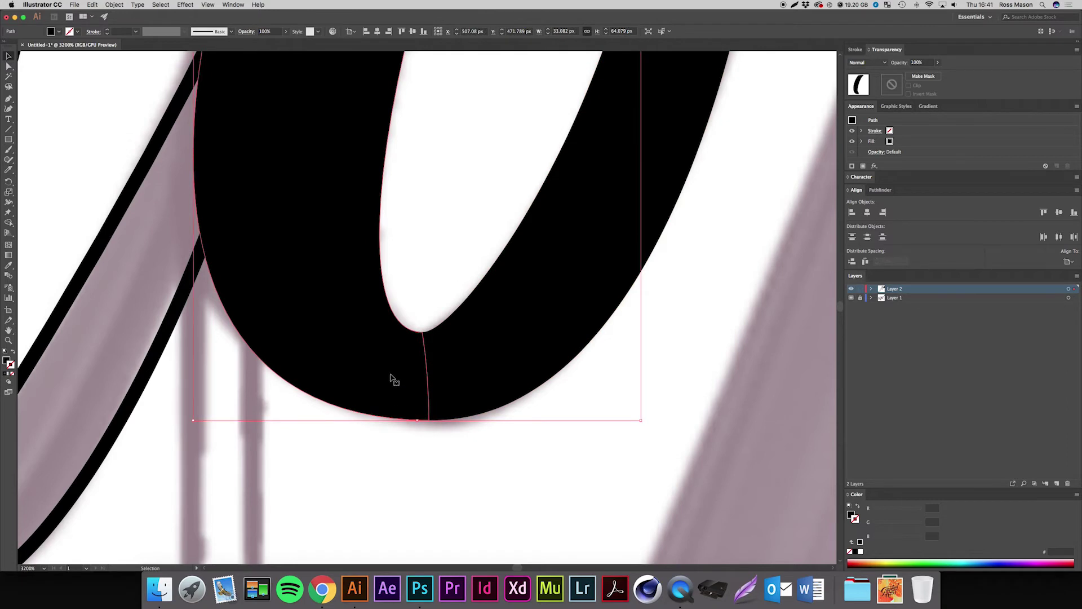
- Isolate the o's left half, pull its seam handles outward so the cut end bulges over the right half, and exit isolation
double_click(393, 378)
key("a")
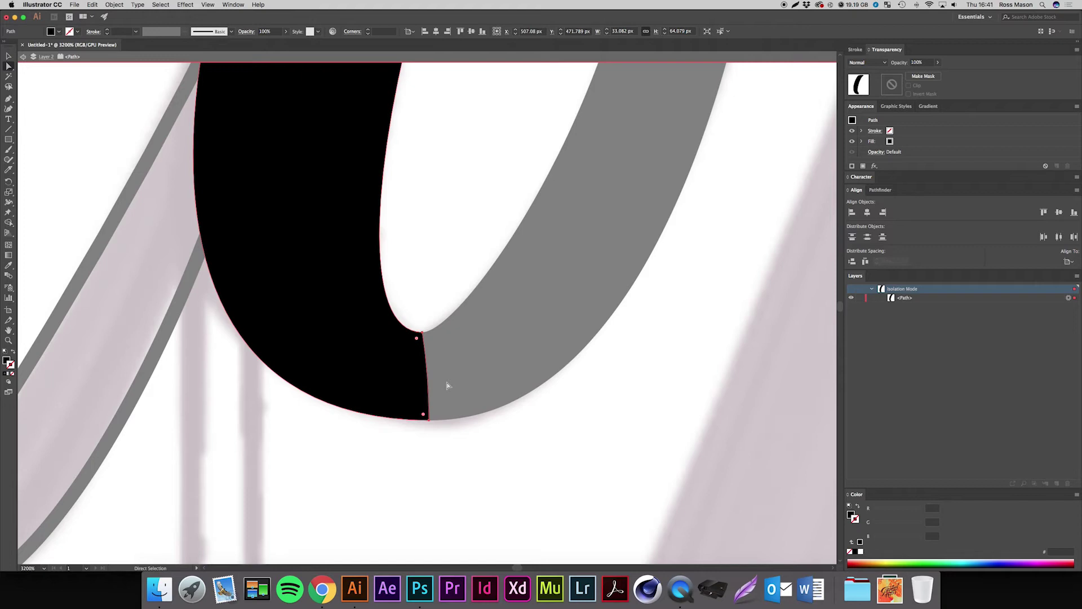
left_click(423, 333)
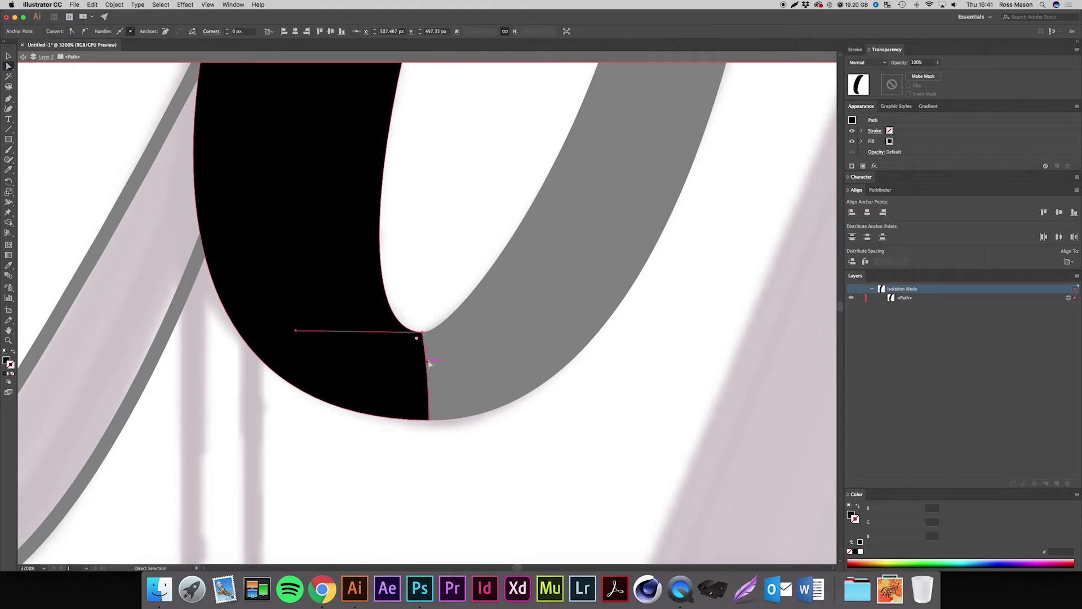
left_click_drag(428, 361, 443, 353)
key("super+z")
left_click(423, 337)
left_click(428, 365)
left_click_drag(429, 365, 449, 427)
key("v")
double_click(472, 437)
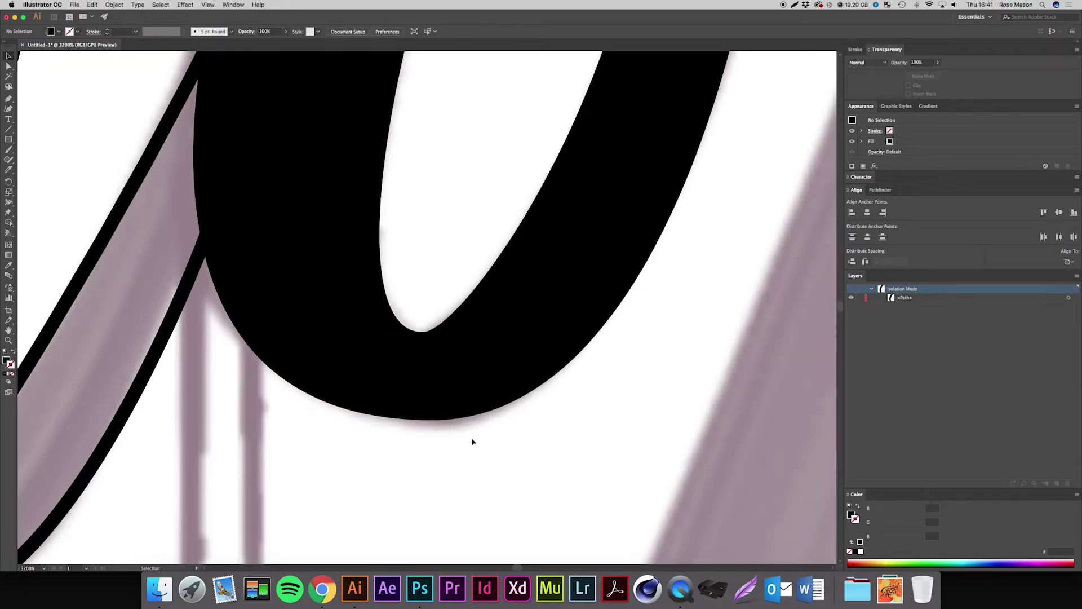
- Pull the seam handles of the o's right half leftward so its cut end bulges over the left half, and deselect it
left_click(465, 381)
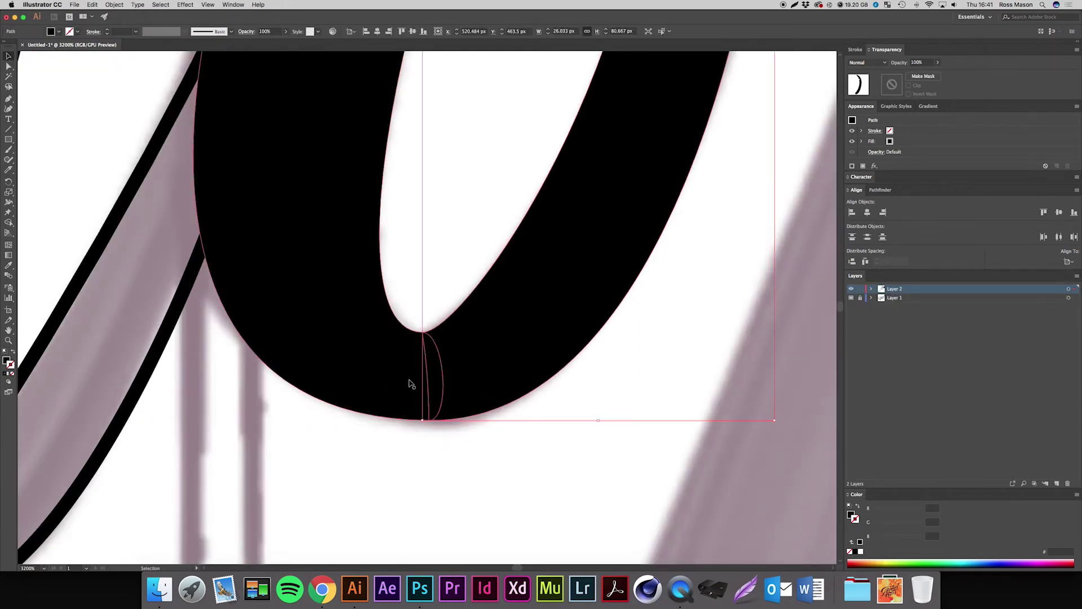
key("a")
left_click(448, 411)
left_click(430, 421)
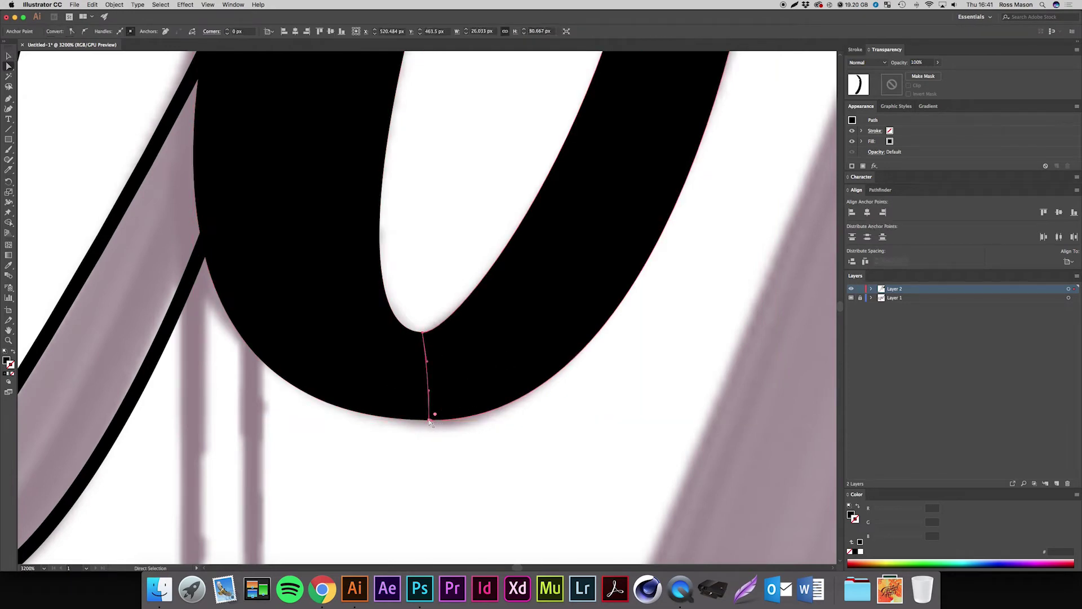
left_click_drag(429, 391, 405, 420)
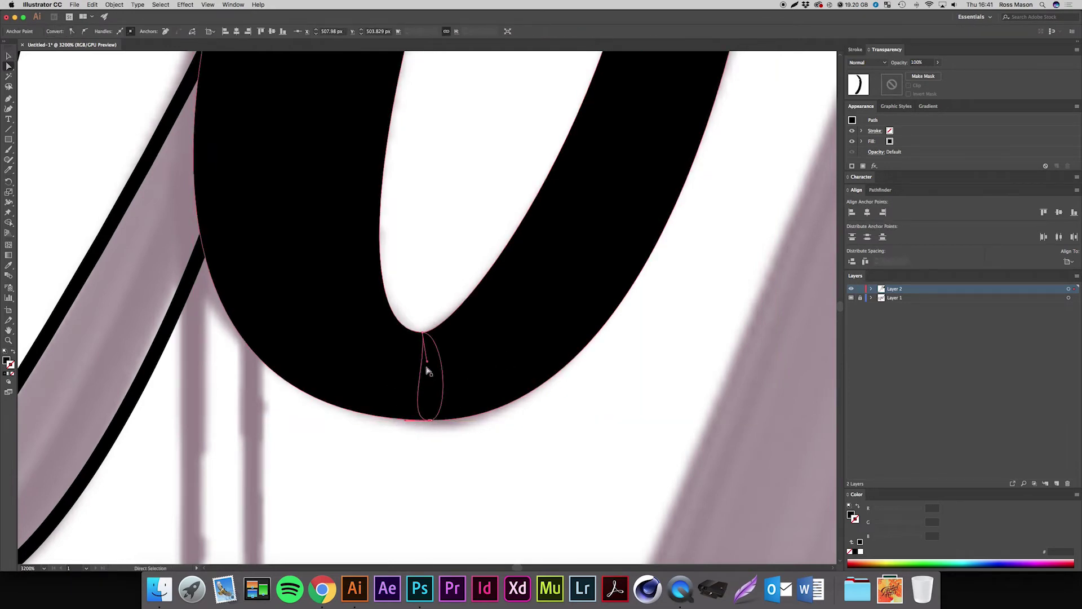
left_click_drag(427, 363, 399, 338)
key("super+shift+a")
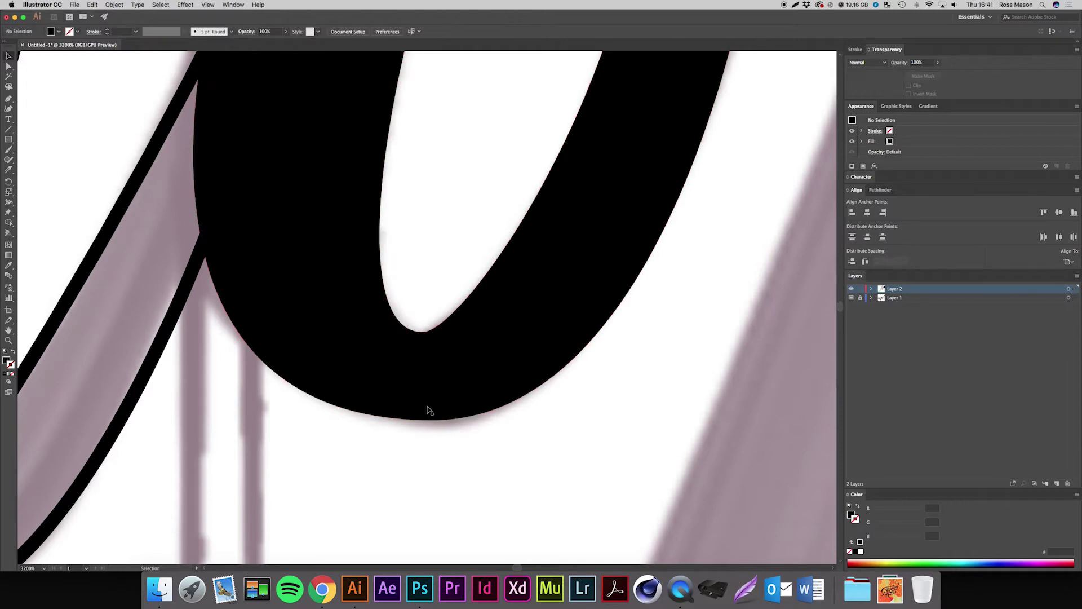
- Check the overlap of the o's two halves at the base by selecting each shape, and deselect
key("v")
left_click(430, 411)
left_click(536, 360)
key("super+0")
key("super+equal")
key("super+equal")
key("super+equal")
key("super+equal")
key("super+equal")
key("super+equal")
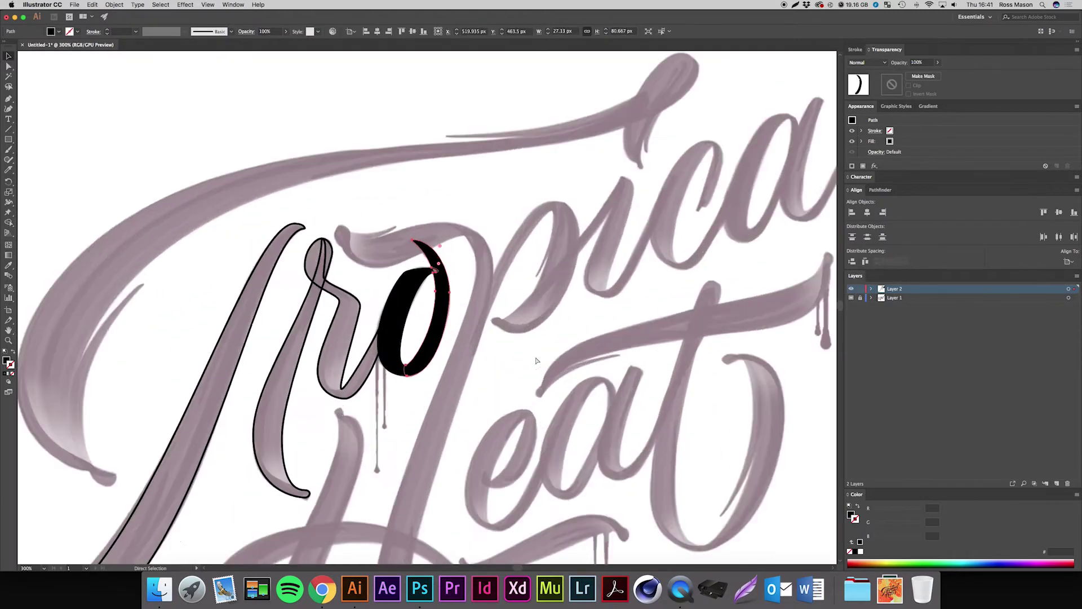
left_click(536, 360)
left_click(378, 286)
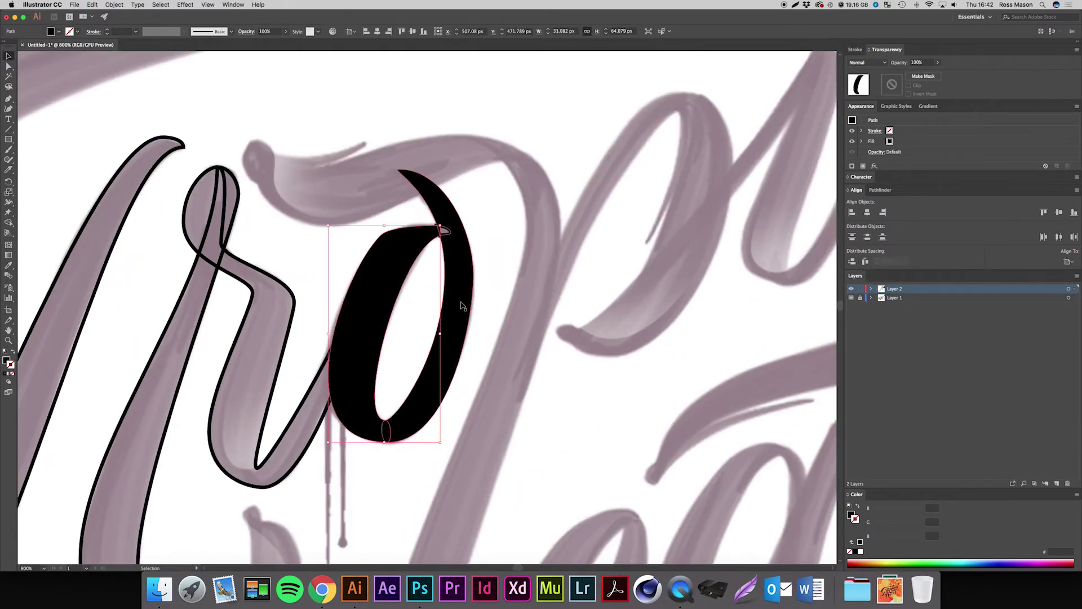
left_click(526, 323)
- Select both halves of the o, swap their fill and stroke back to black outlines without fill, and deselect
key("super+equal")
key("super+equal")
scroll(527, 325, "up", 5)
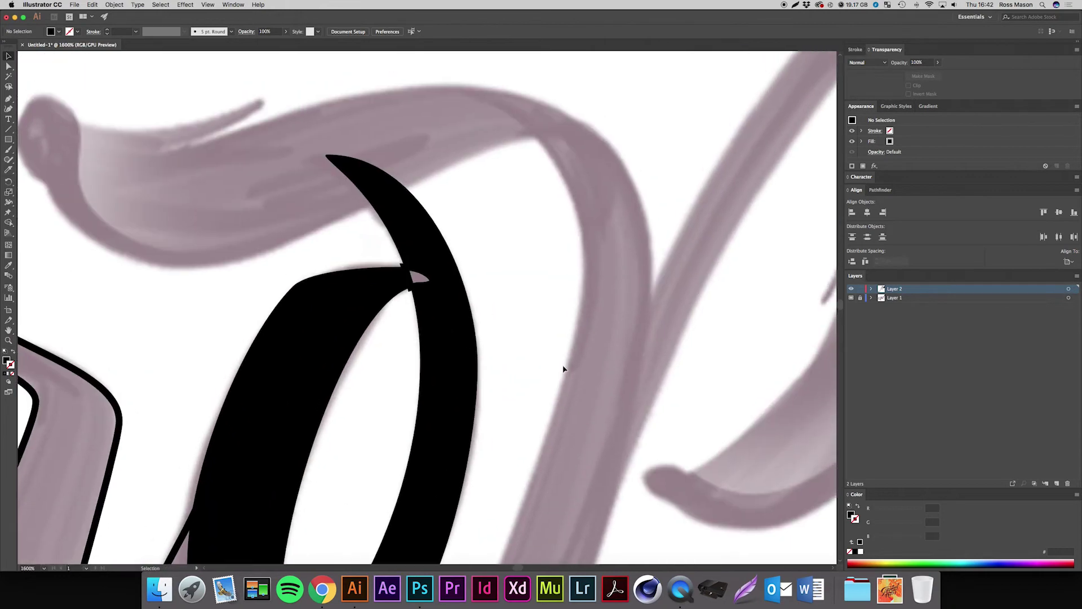
left_click(393, 280)
left_click(435, 284)
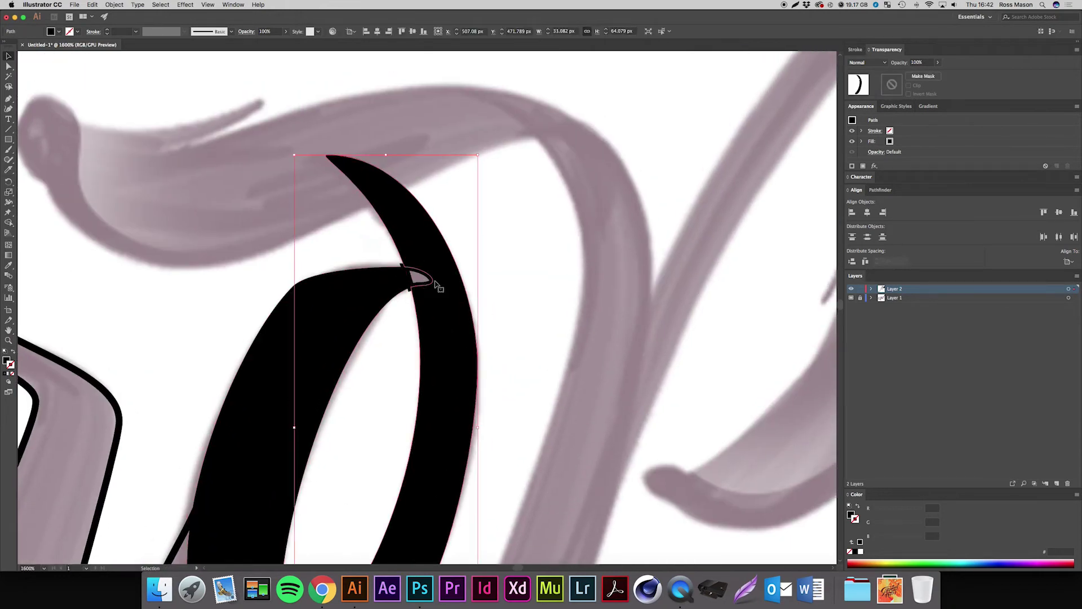
left_click_drag(514, 338, 356, 263)
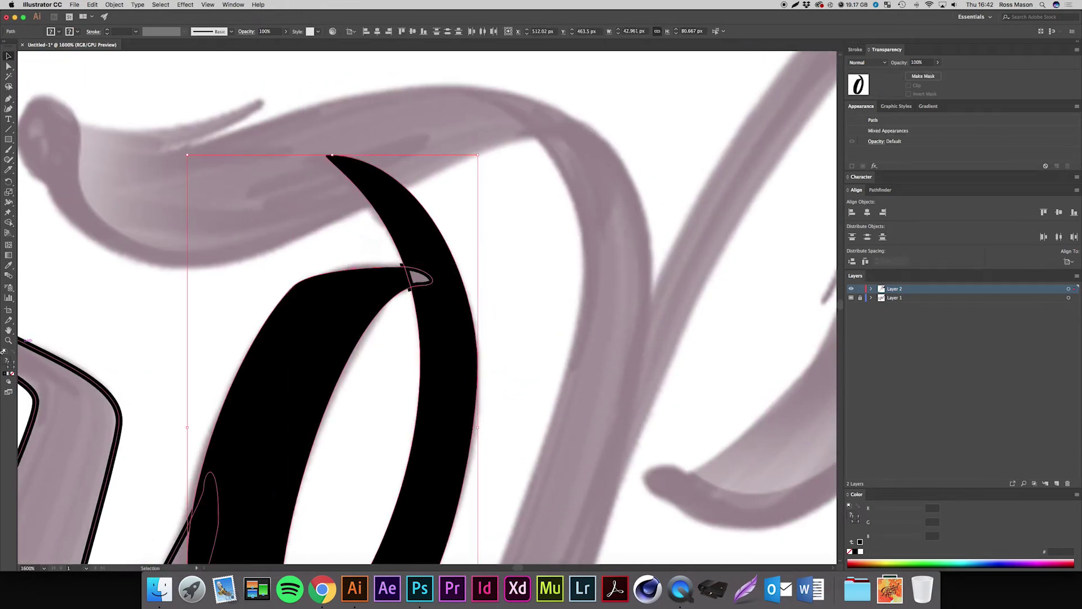
left_click(188, 264)
left_click(321, 313)
left_click(460, 355, "shift")
left_click(13, 352)
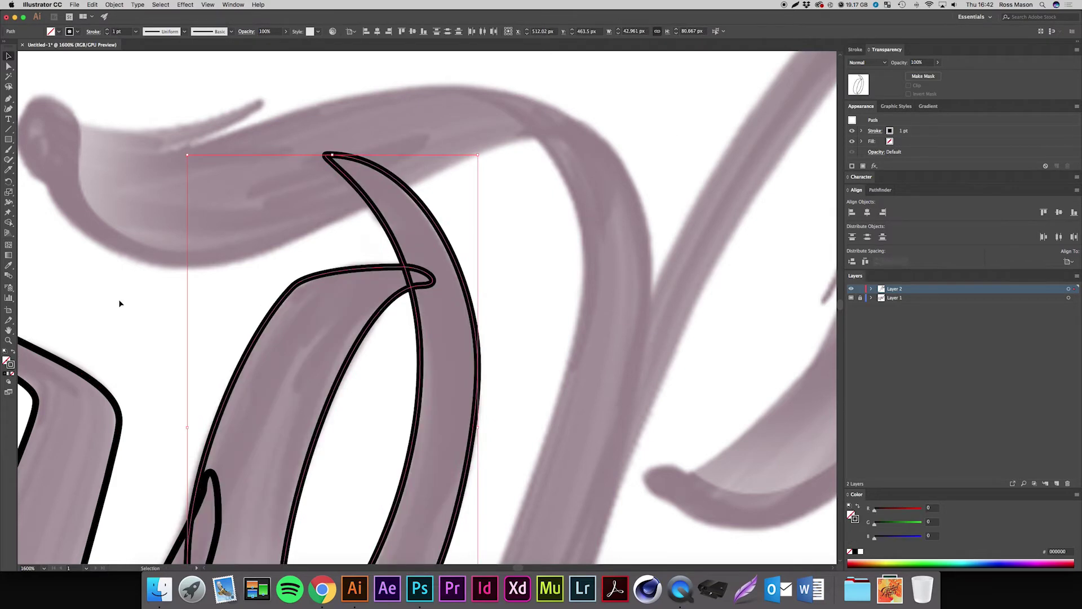
left_click(120, 305)
- Examine how the o's two halves overlap at the upper crossing by selecting each shape in turn, and deselect
left_click(413, 290)
left_click(417, 280)
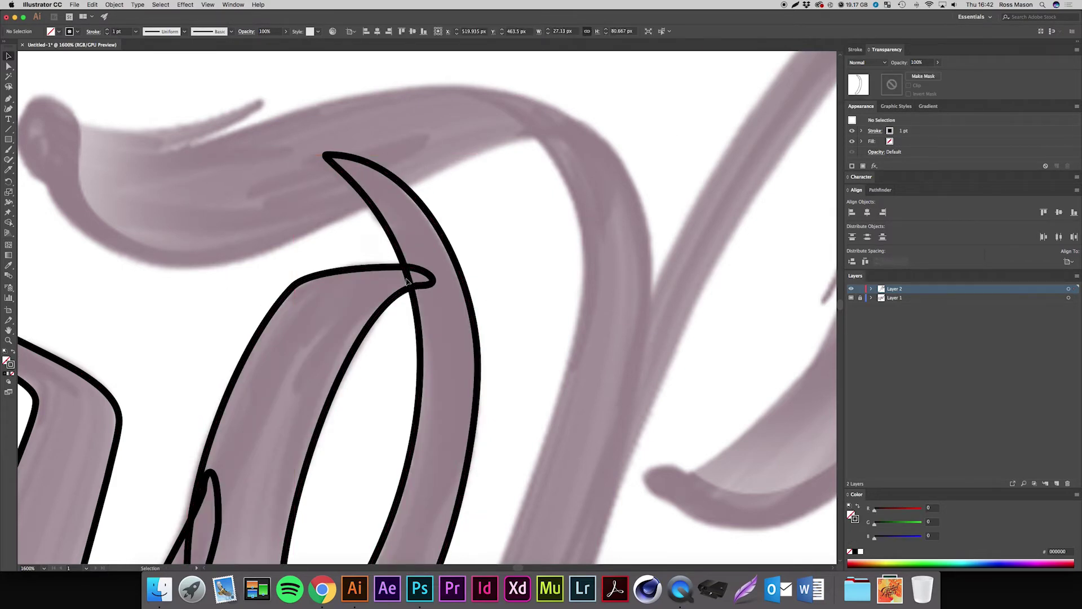
left_click(407, 277)
key("a")
left_click(425, 288)
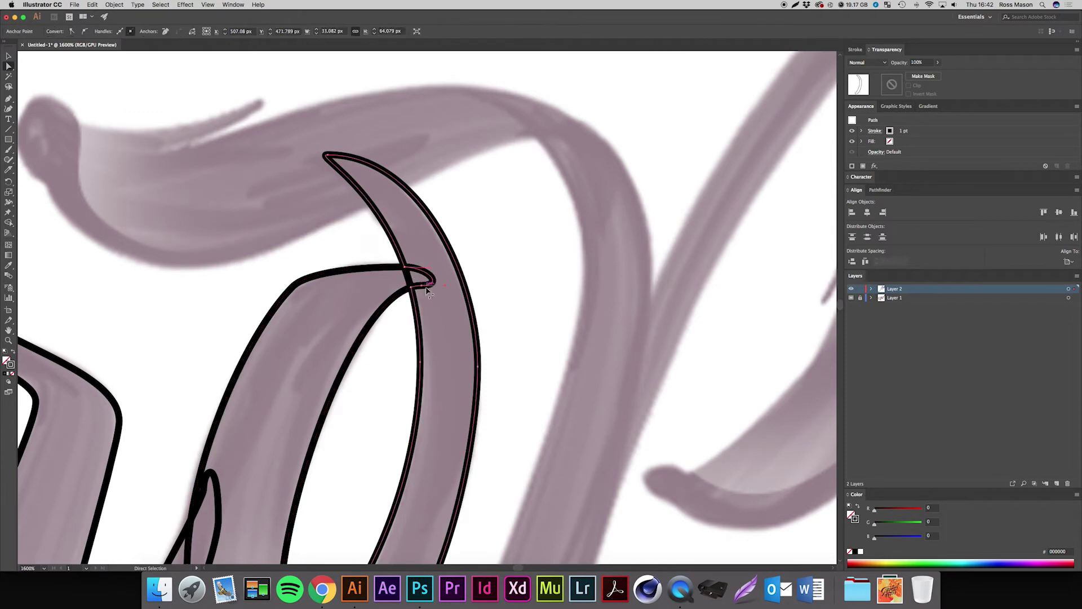
key("v")
left_click(499, 345)
left_click_drag(505, 360, 511, 292)
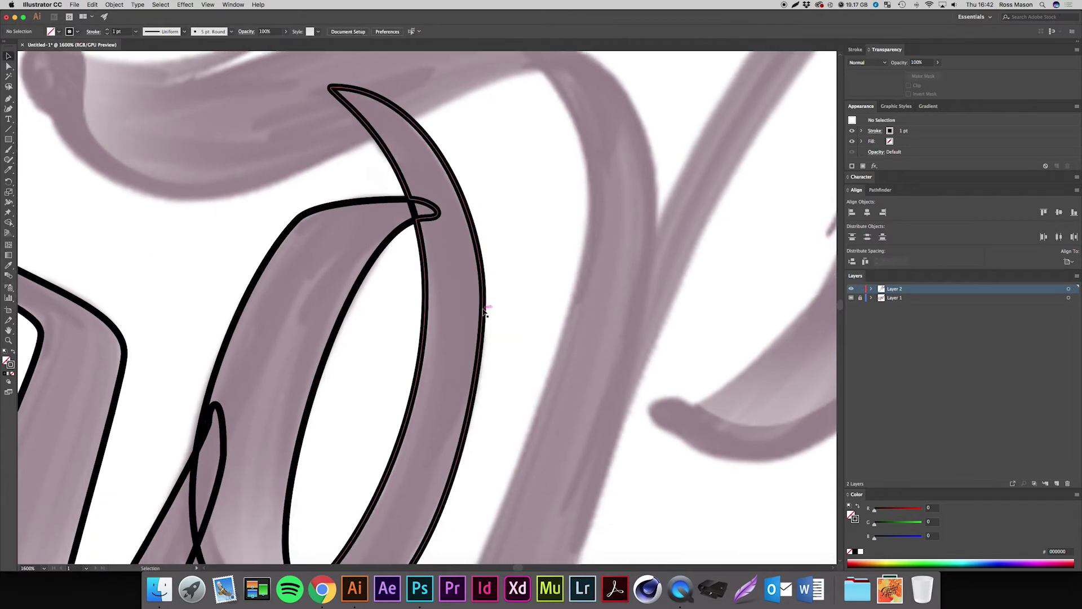
left_click(477, 312)
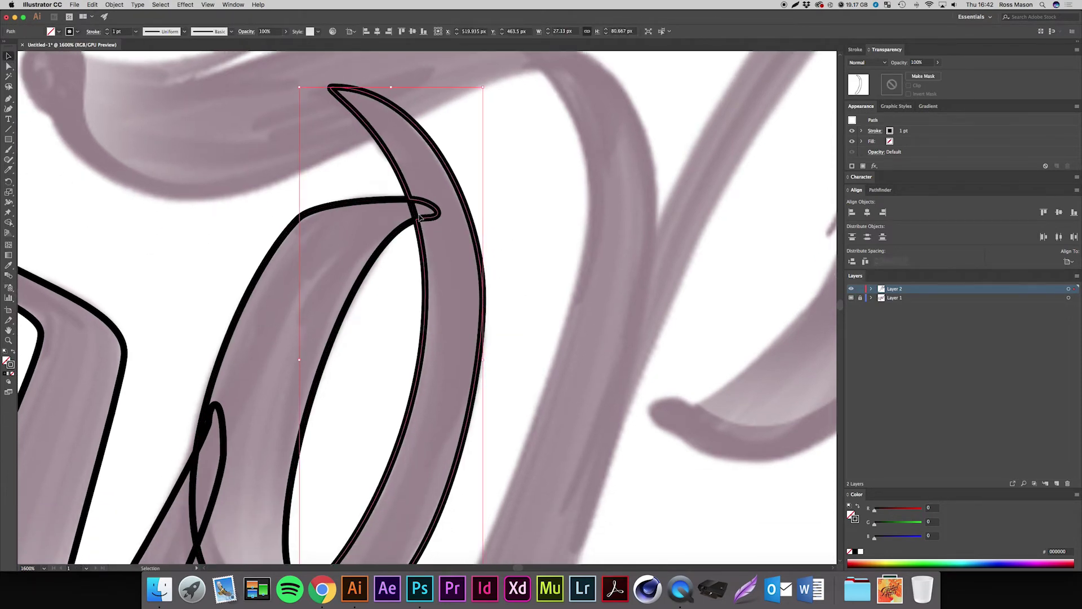
left_click(402, 232)
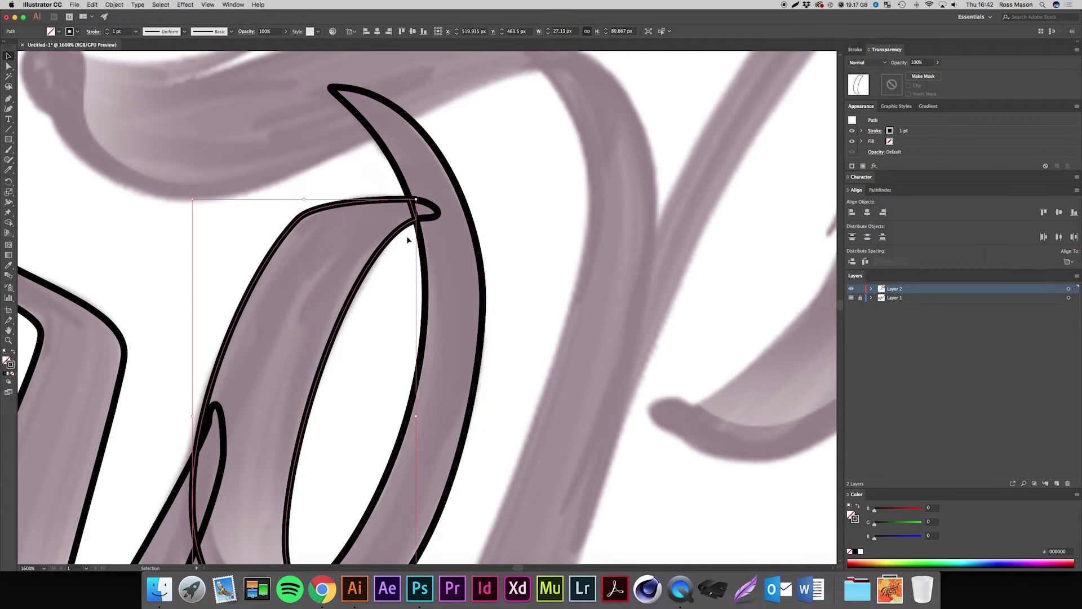
left_click(513, 252)
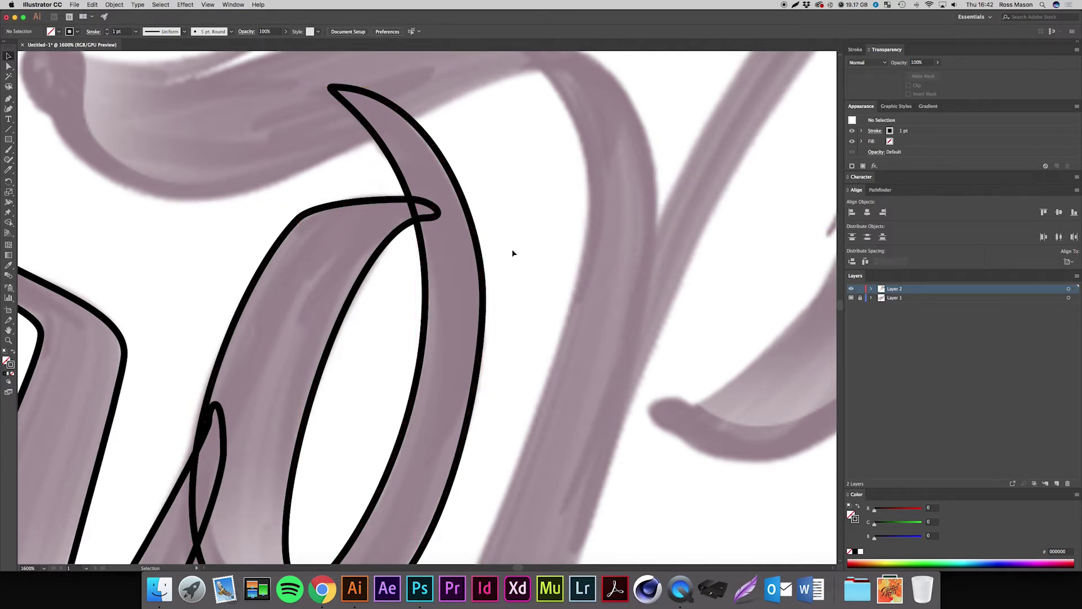
- Select both halves of the o, merge the small upper overlap into the left half with the Shape Builder tool, and deselect
left_click(377, 165)
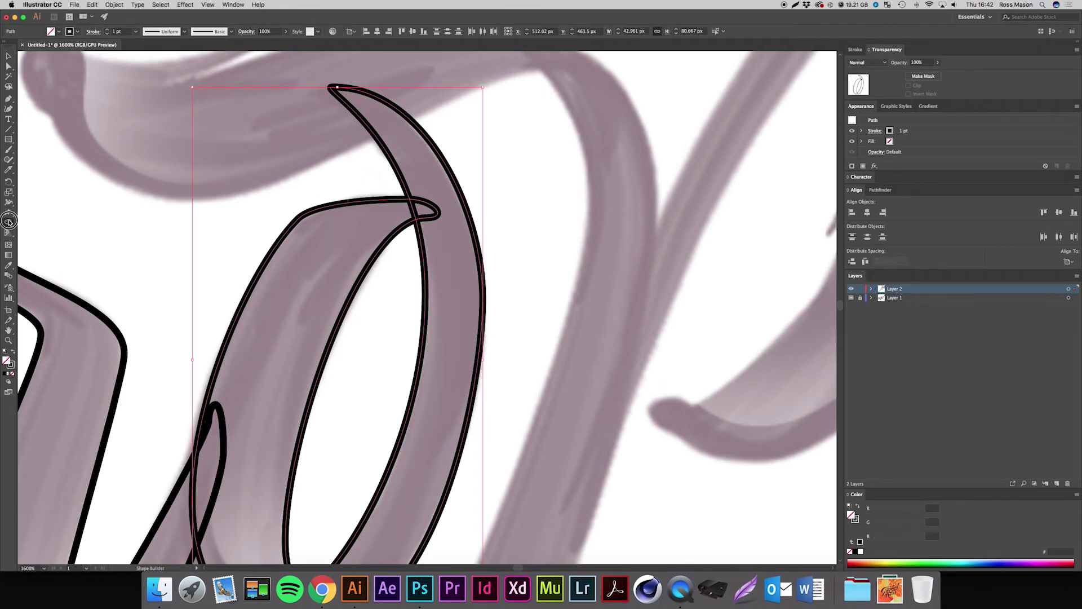
left_click_drag(9, 222, 31, 225)
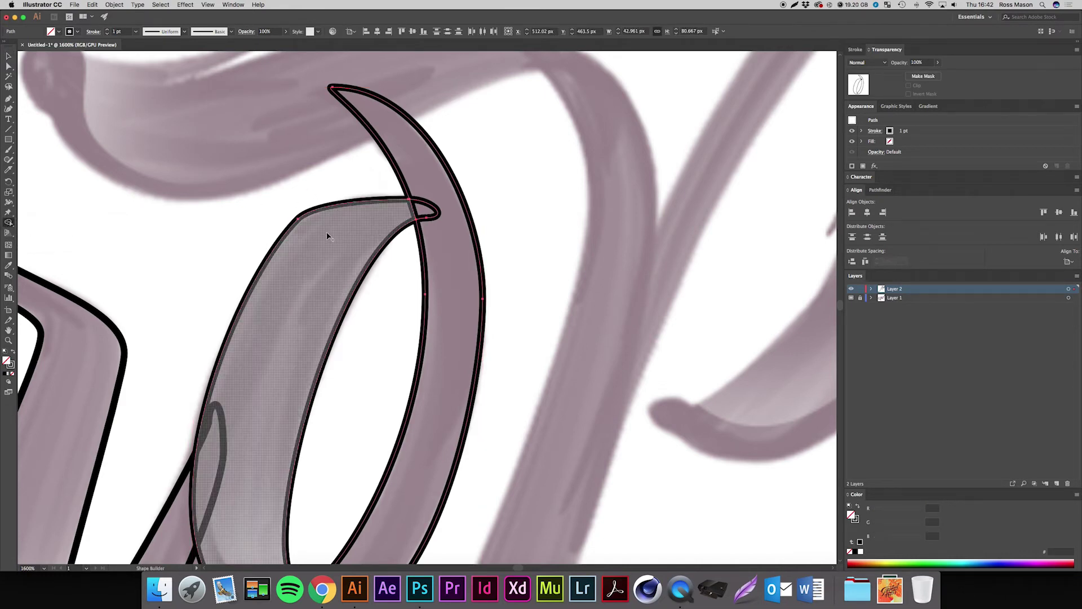
left_click(424, 217)
key("v")
left_click(504, 252)
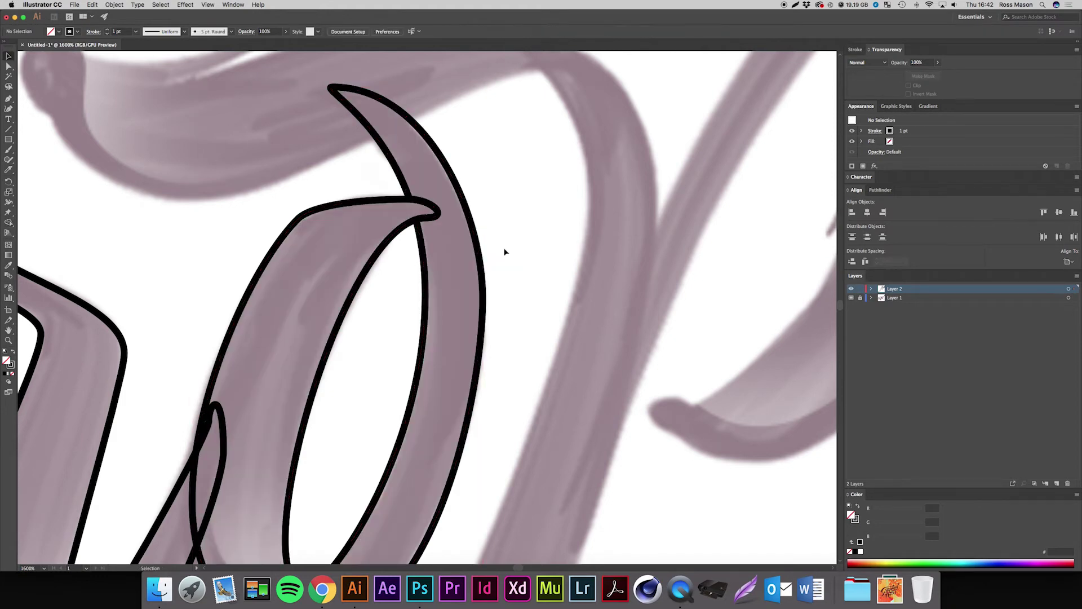
- Inspect the outlines of the o's left and right halves at the base and upper join by selecting each shape
left_click(427, 255)
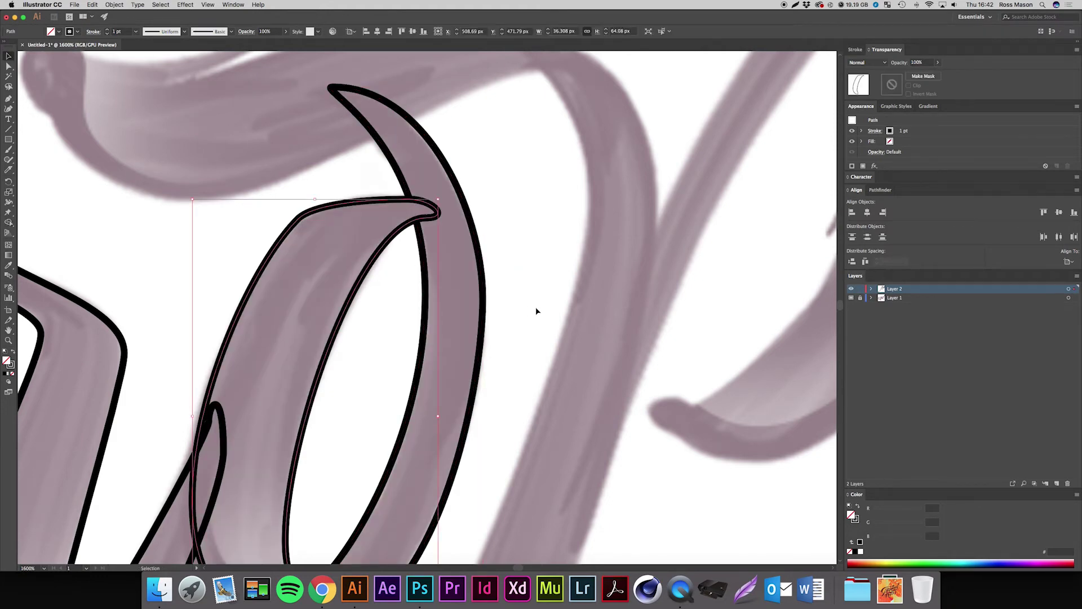
scroll(565, 251, "down", 5)
scroll(558, 248, "up", 2)
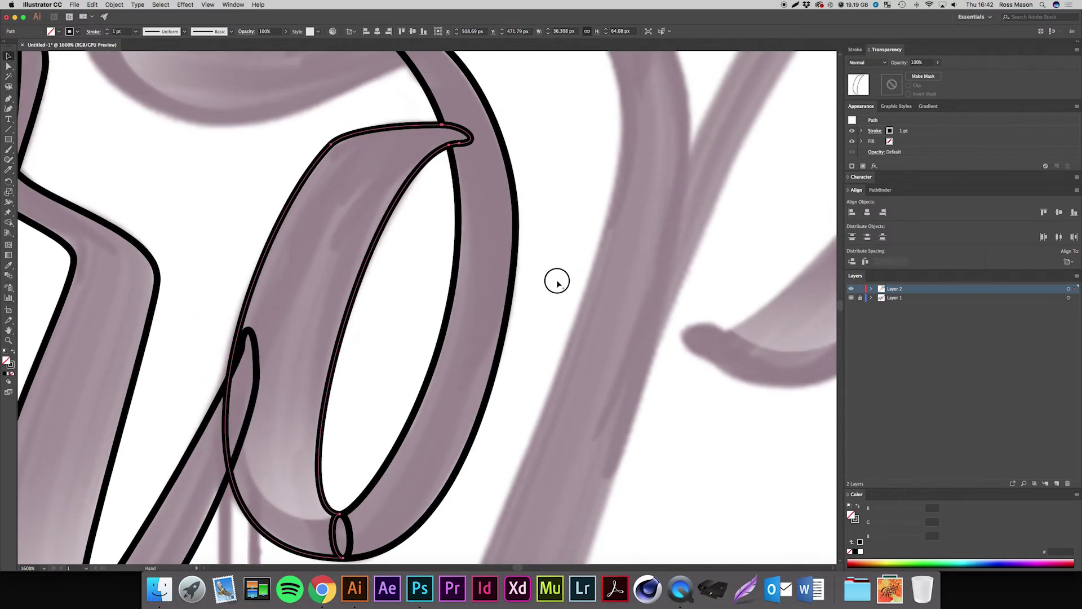
left_click(452, 303)
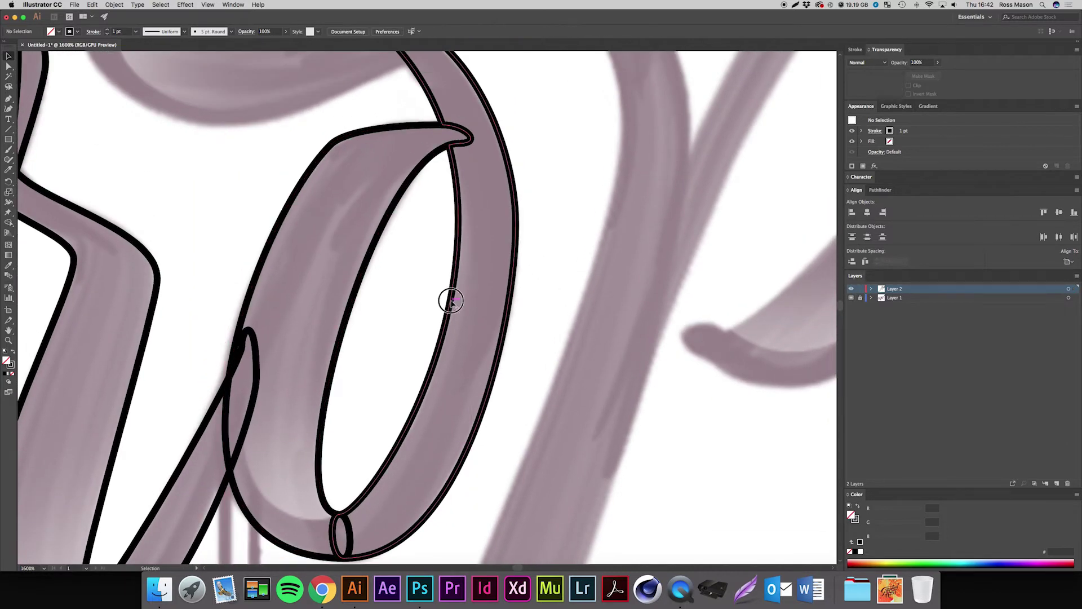
scroll(620, 253, "up", 5)
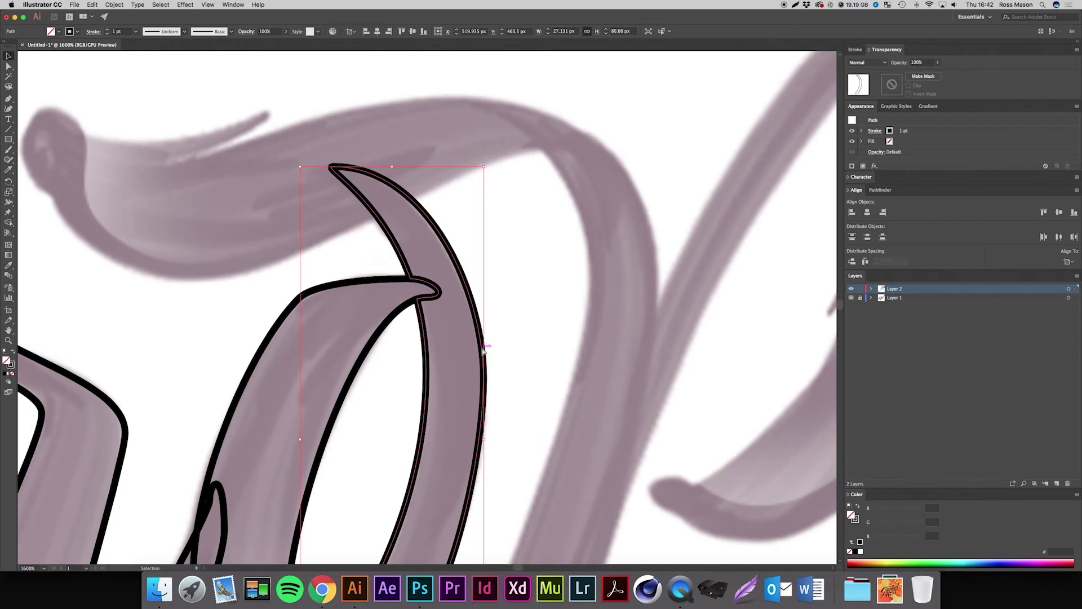
scroll(483, 351, "up", 2)
scroll(488, 361, "up", 6)
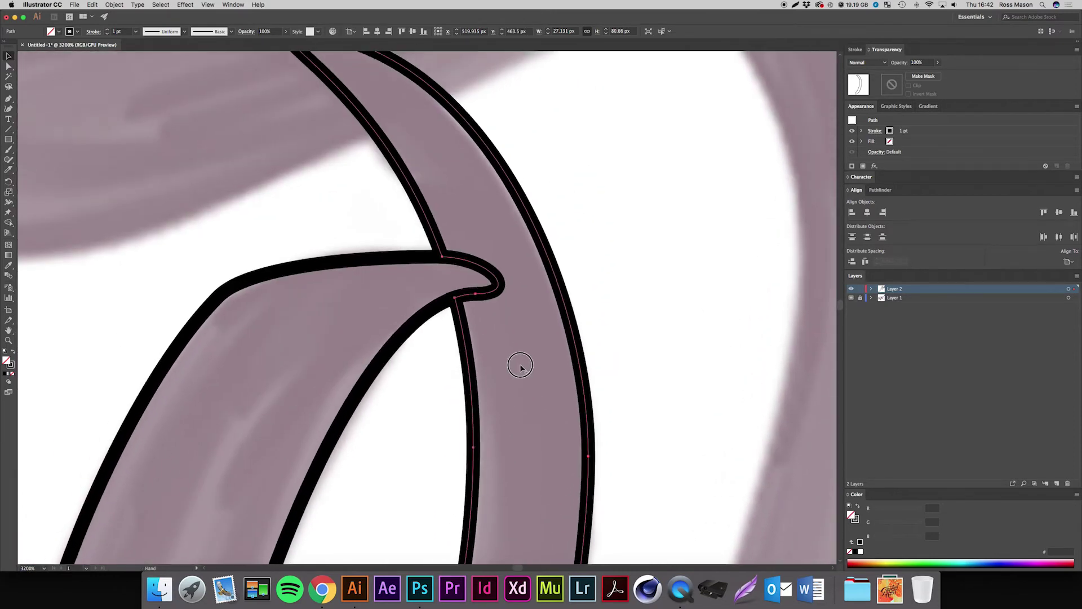
left_click(661, 326)
scroll(660, 326, "left", 1)
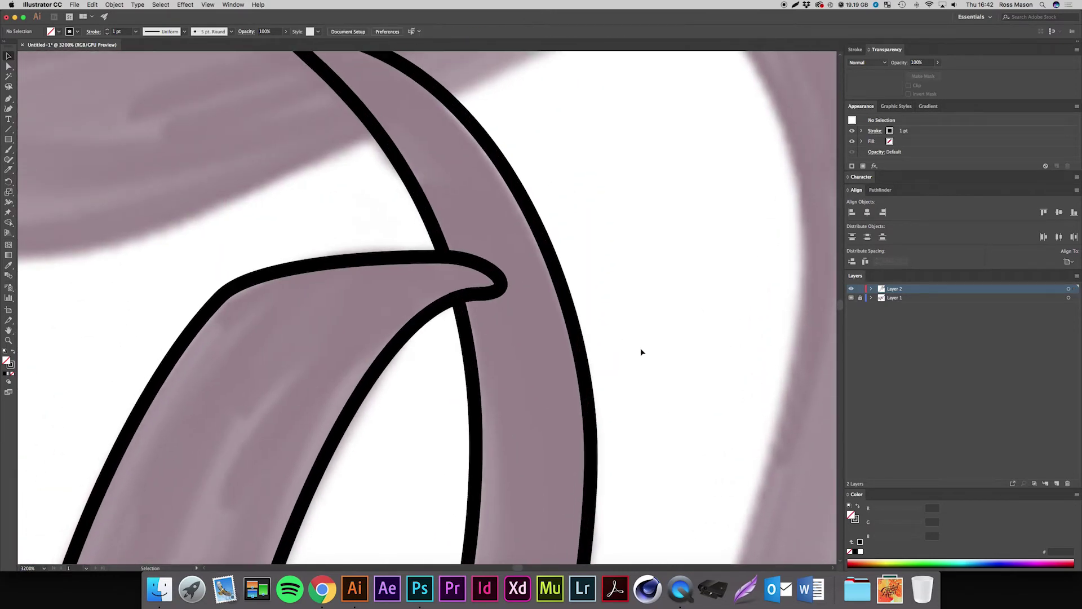
scroll(641, 352, "down", 2)
- Isolate the o's right half and delete the extra anchor point on the lower edge of its notch
left_click(579, 357)
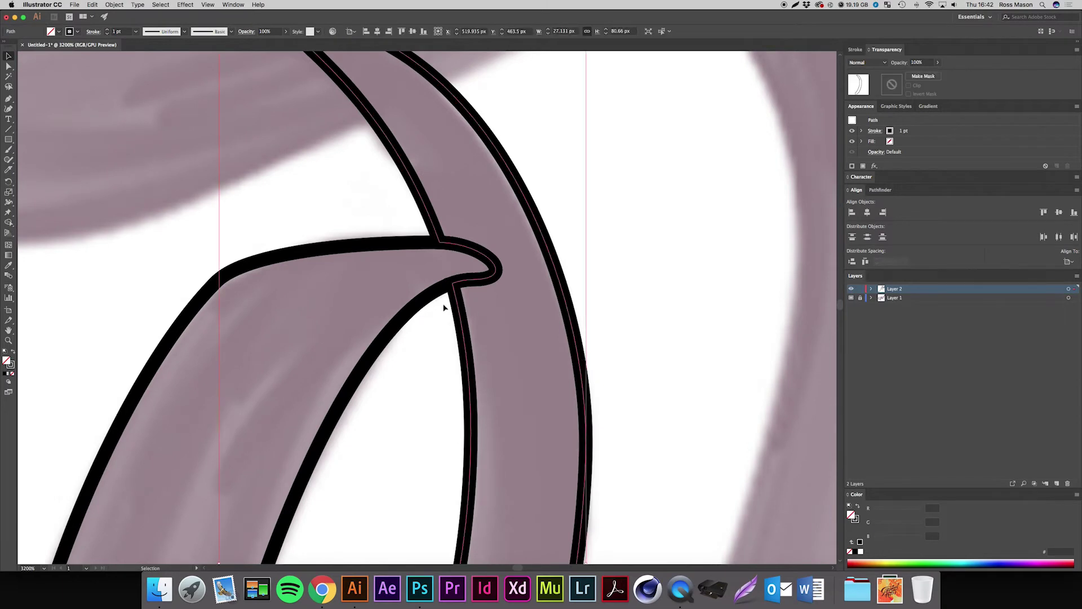
double_click(459, 308)
key("a")
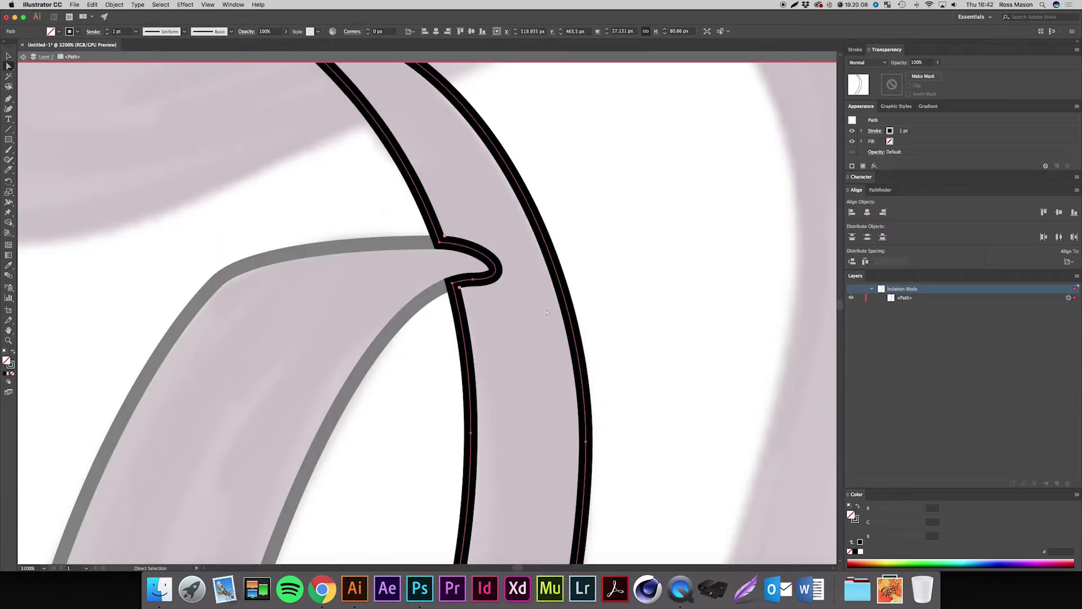
key("minus")
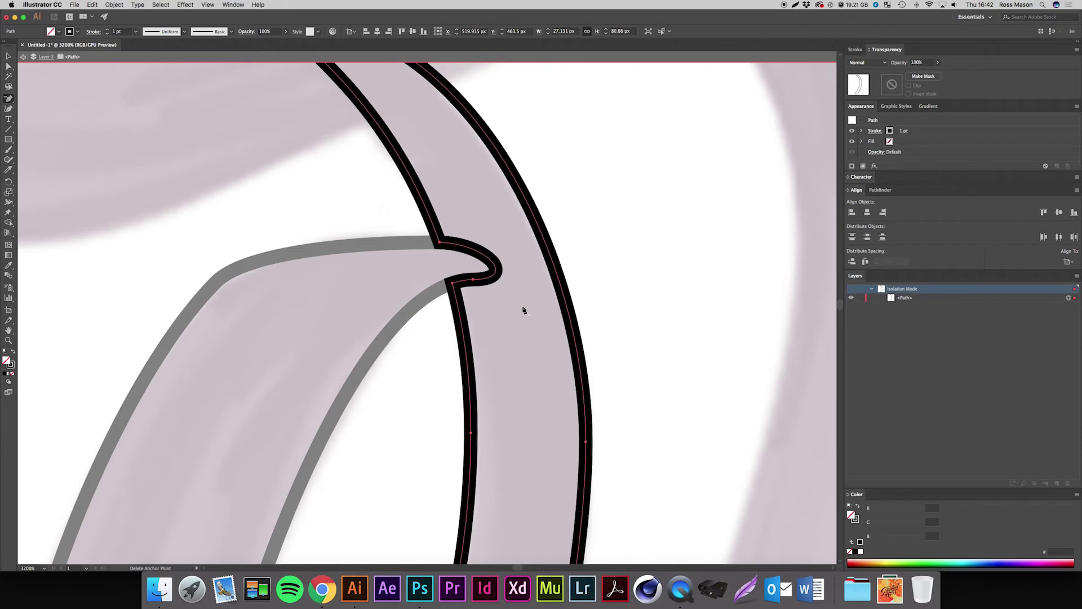
left_click(474, 280)
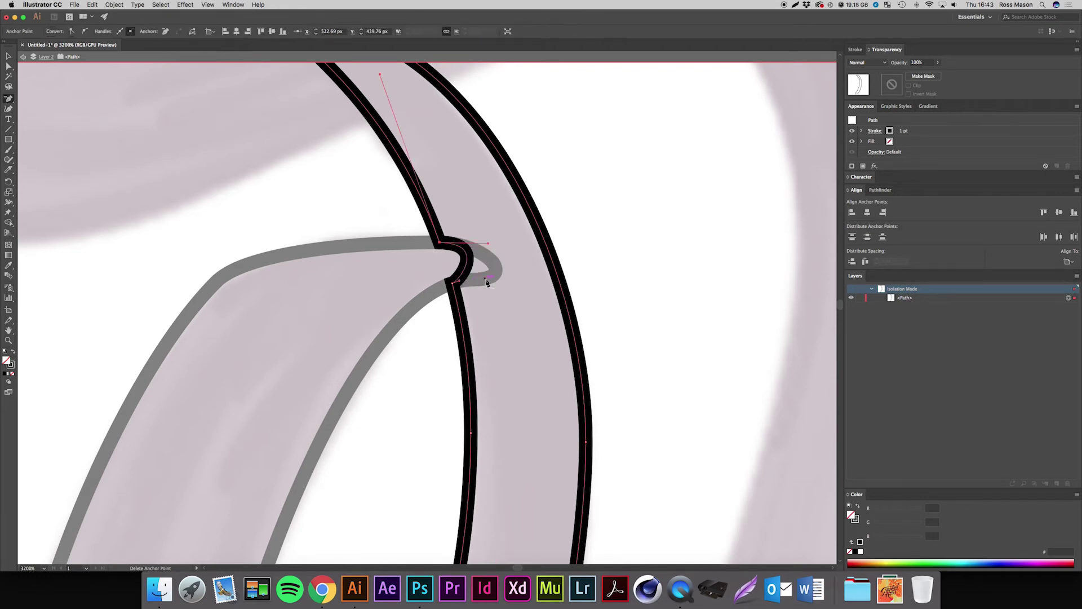
- Adjust the handles at the notch so the right half's inner edge runs as one continuous curve, and exit isolation
key("a")
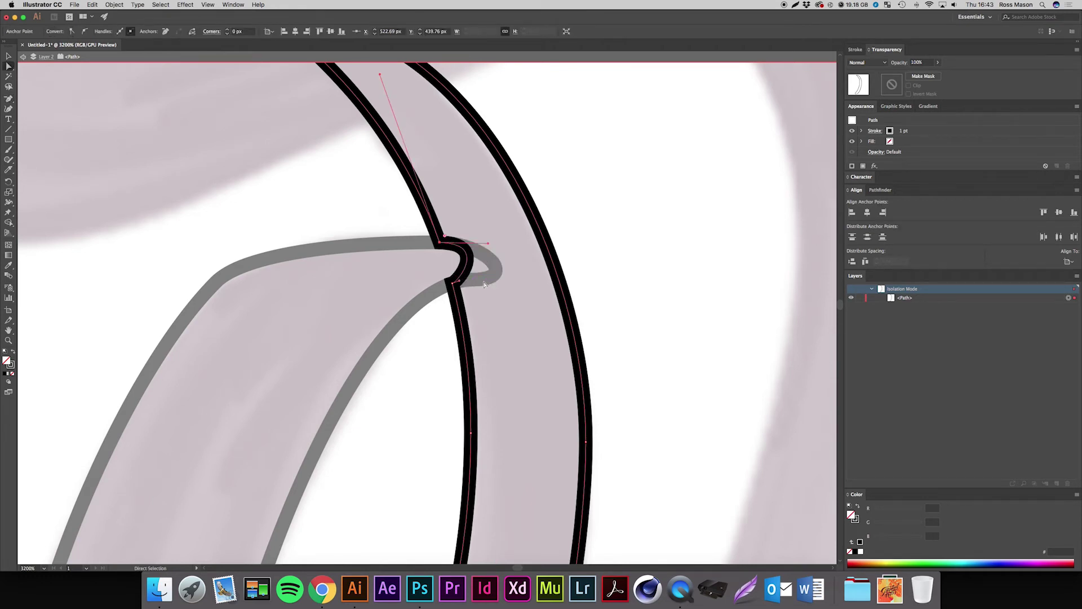
left_click_drag(460, 281, 443, 257)
left_click(461, 257)
left_click(639, 272)
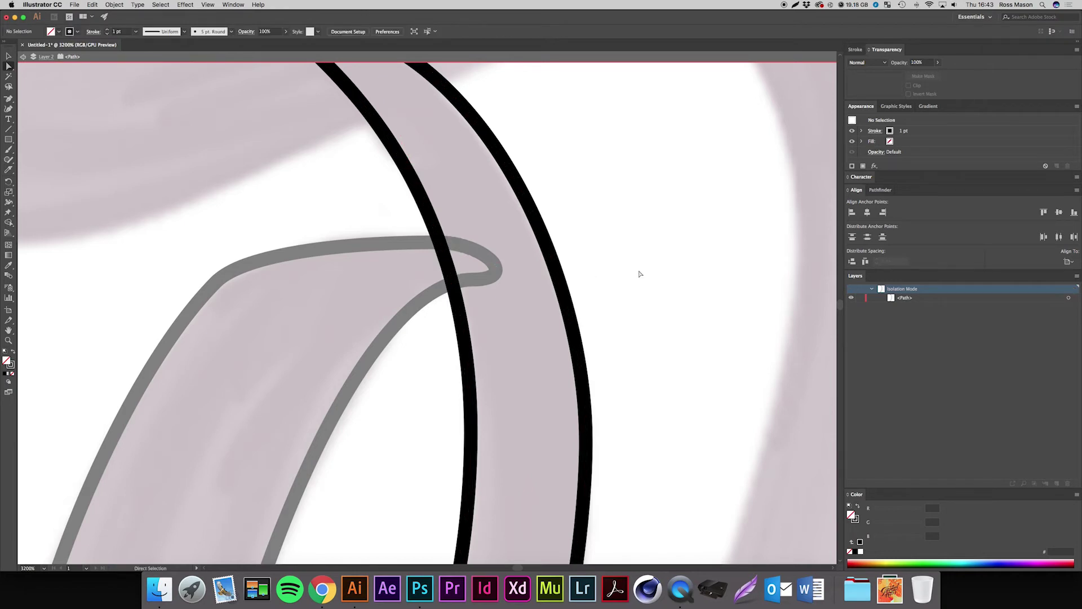
double_click(639, 273)
key("v")
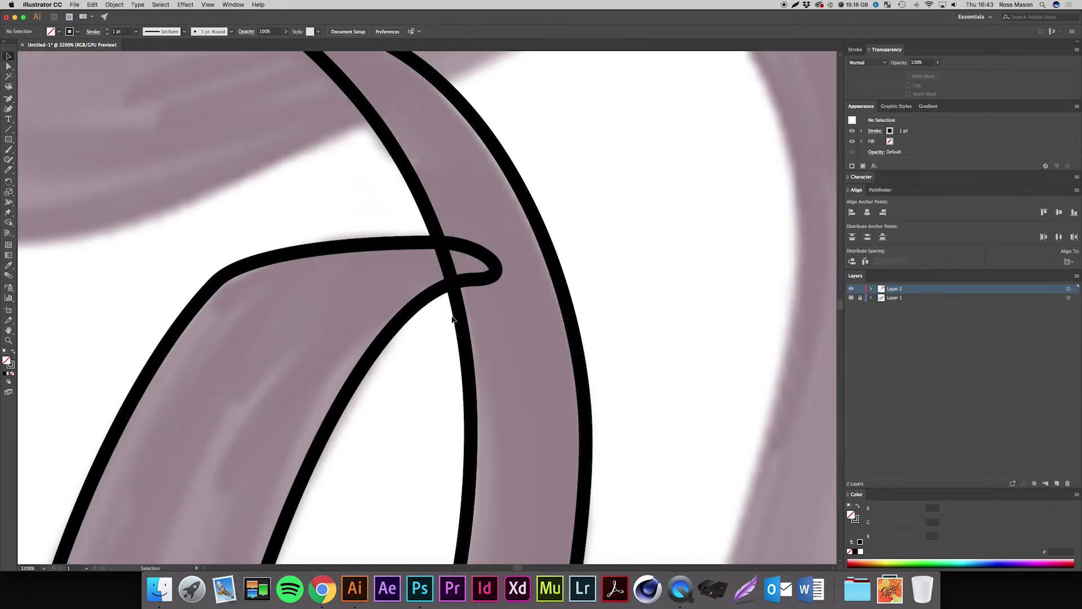
- Isolate the o's left half to check its rounded upper tip, and exit isolation
double_click(410, 312)
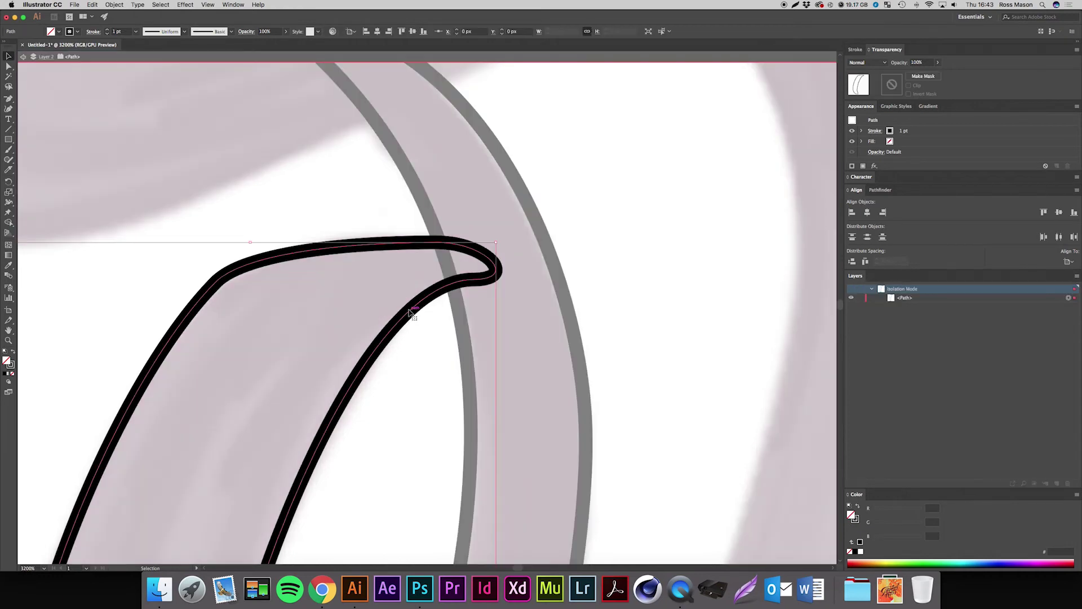
key("Escape")
key("super+minus")
key("super+minus")
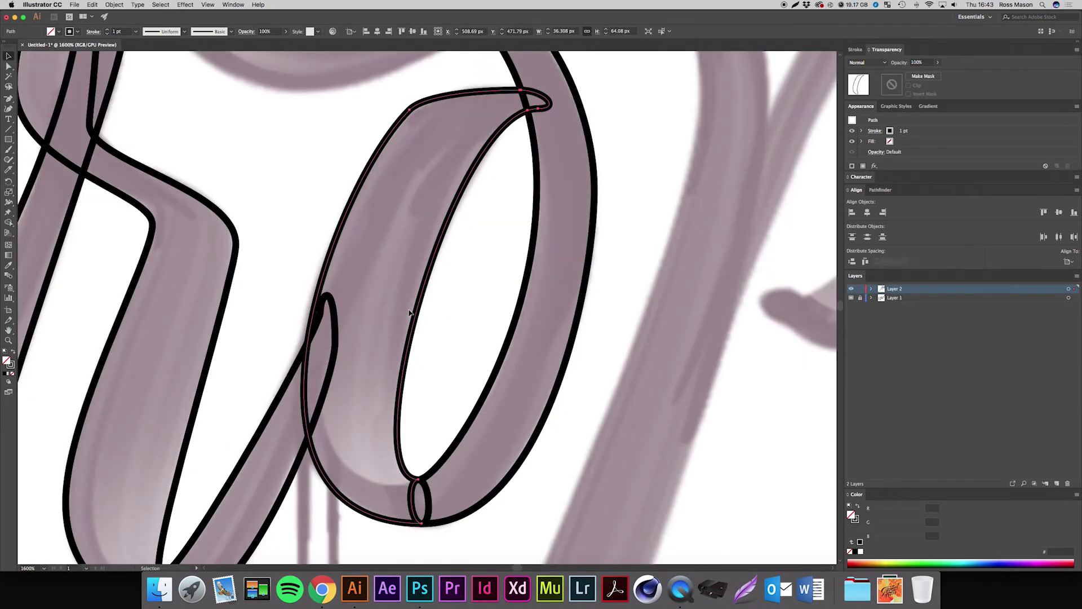
- Select both strokes of the letter o and swap fill and stroke so they turn solid black
left_click_drag(640, 294, 433, 209)
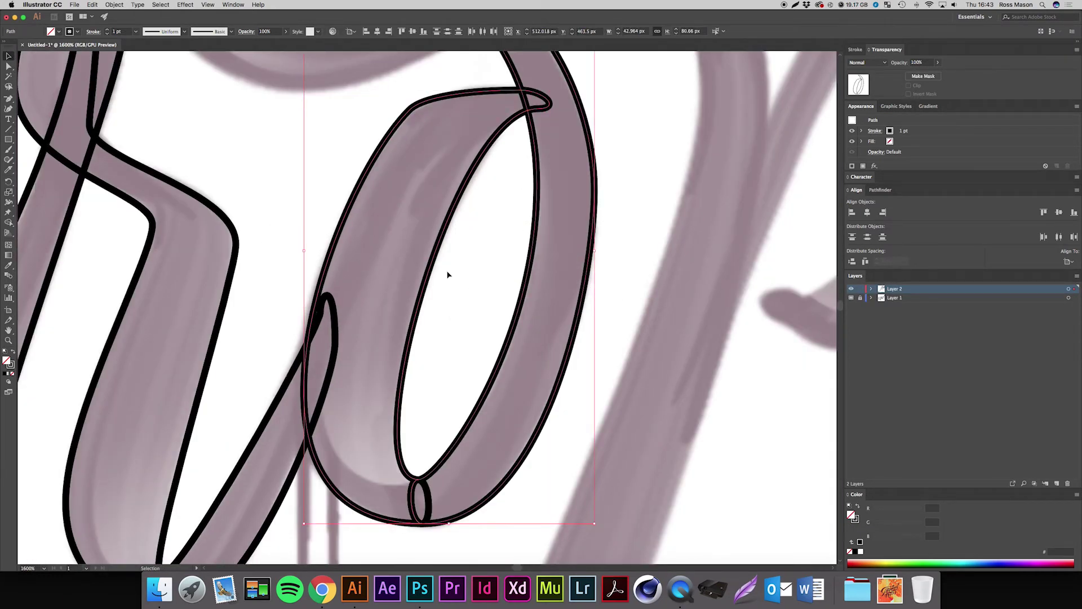
left_click(12, 353)
scroll(264, 203, "up", 4)
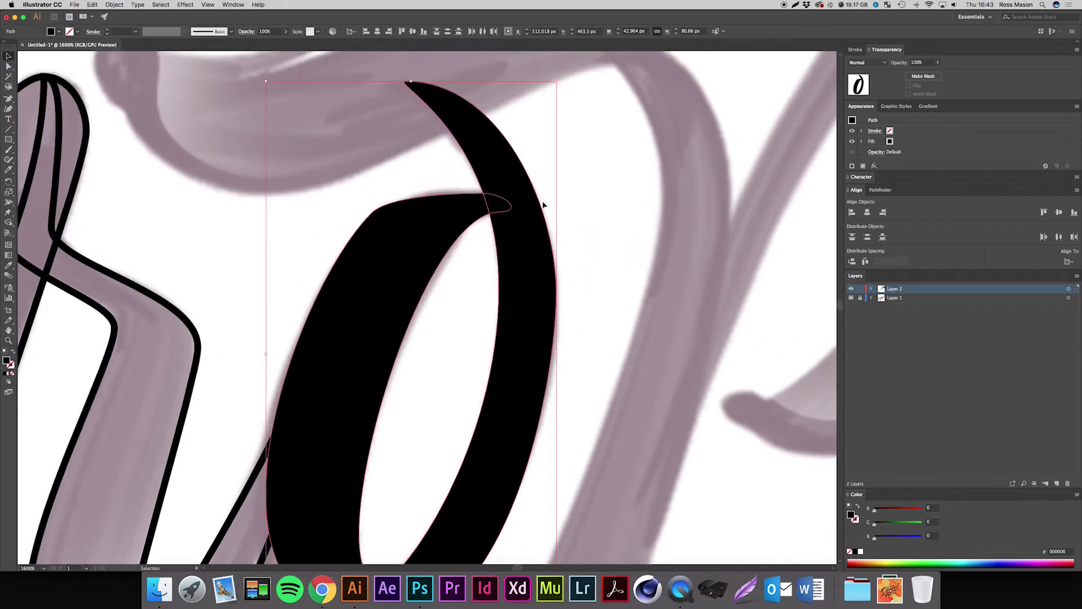
left_click(581, 208)
key("a")
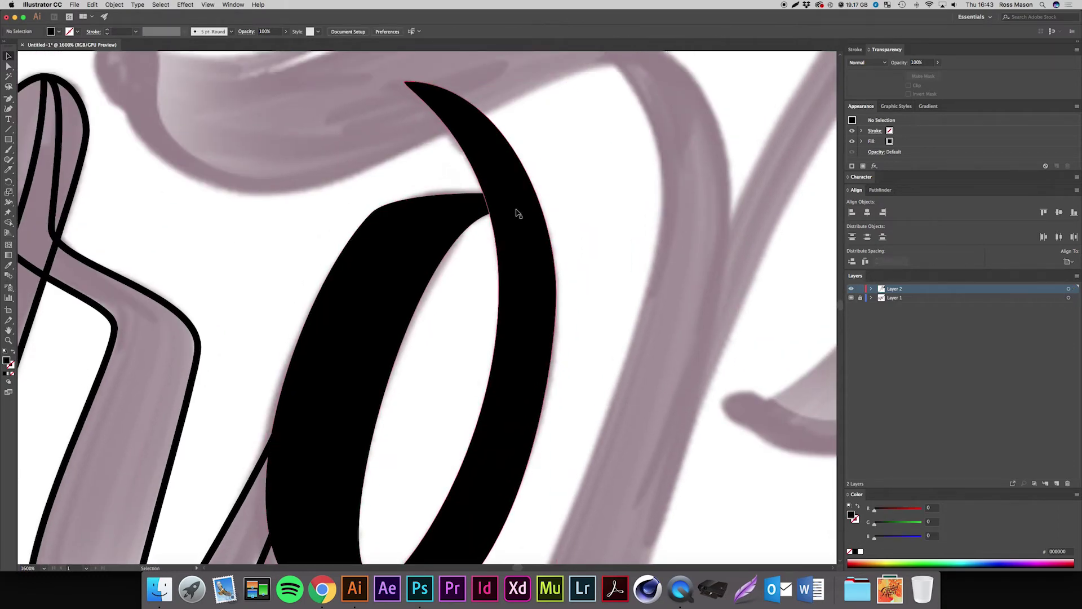
- Examine how the two filled strokes of the o overlap at their upper joint, one path at a time
left_click(513, 212)
key("super+equal")
left_click_drag(516, 217, 523, 427)
left_click(483, 235)
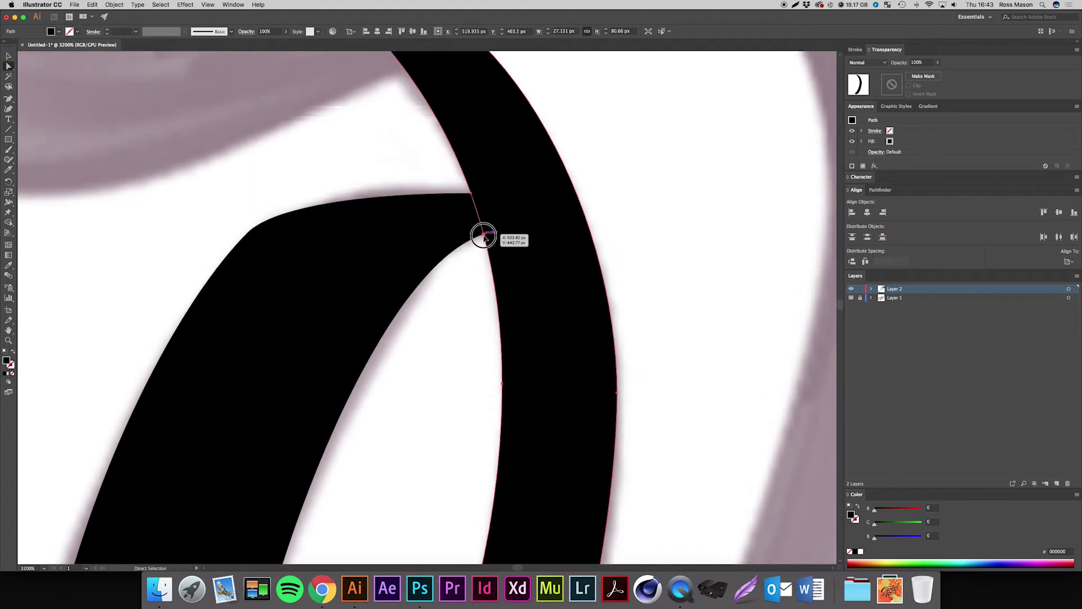
left_click(472, 193)
left_click(613, 224)
key("v")
left_click(379, 242)
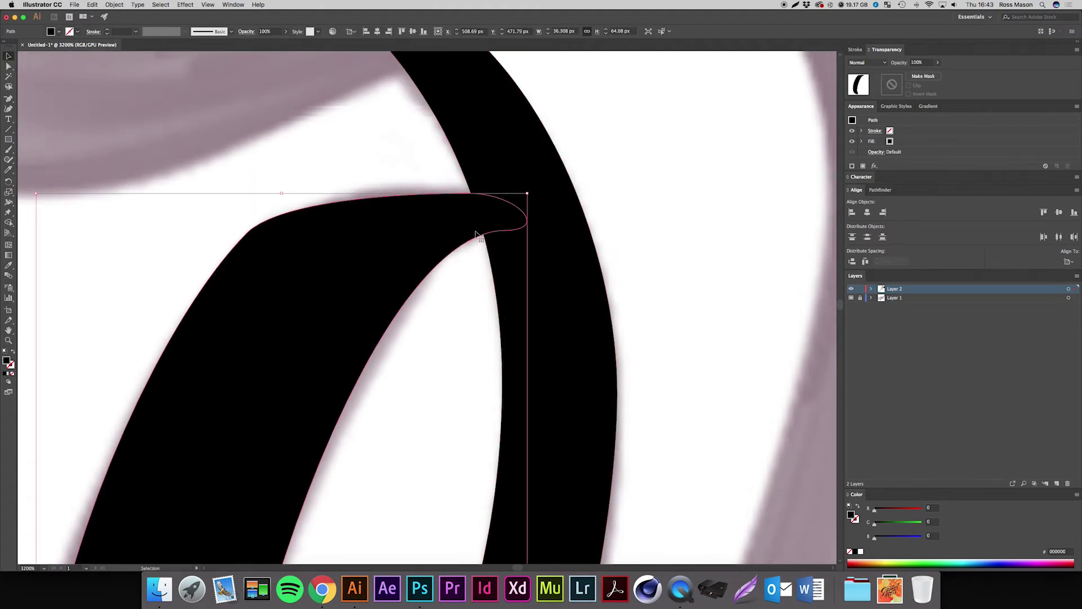
key("a")
key("v")
left_click(649, 251)
key("super+0")
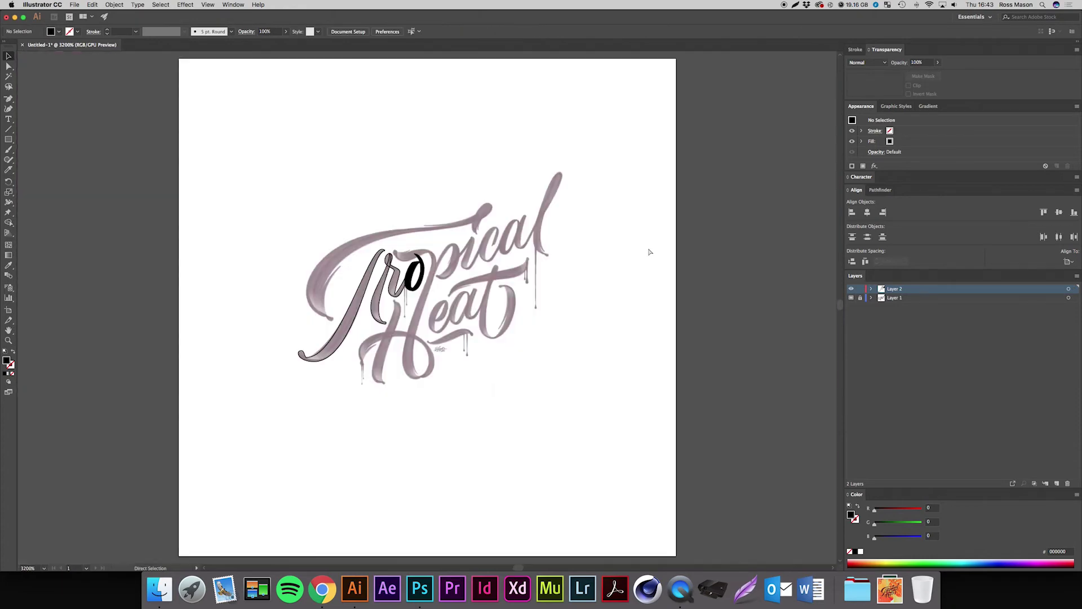
- Swap the fill and stroke of the small ellipse at the o's lower joint so only its outline shows
key("super+equal")
key("super+equal")
key("super+equal")
key("super+equal")
left_click_drag(486, 220, 532, 293)
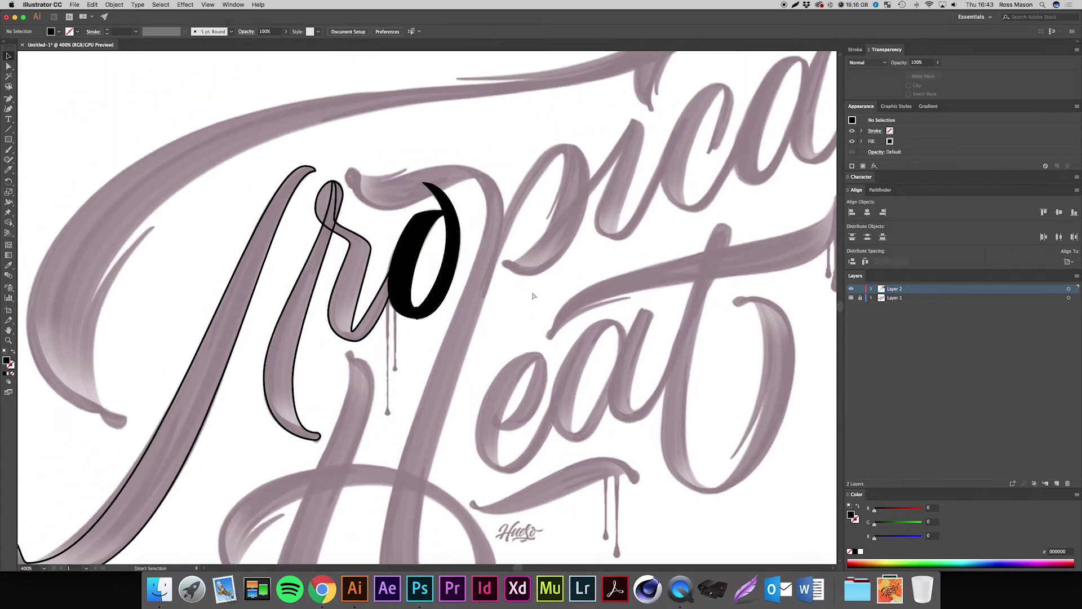
key("super+equal")
key("super+equal")
key("super+equal")
key("super+equal")
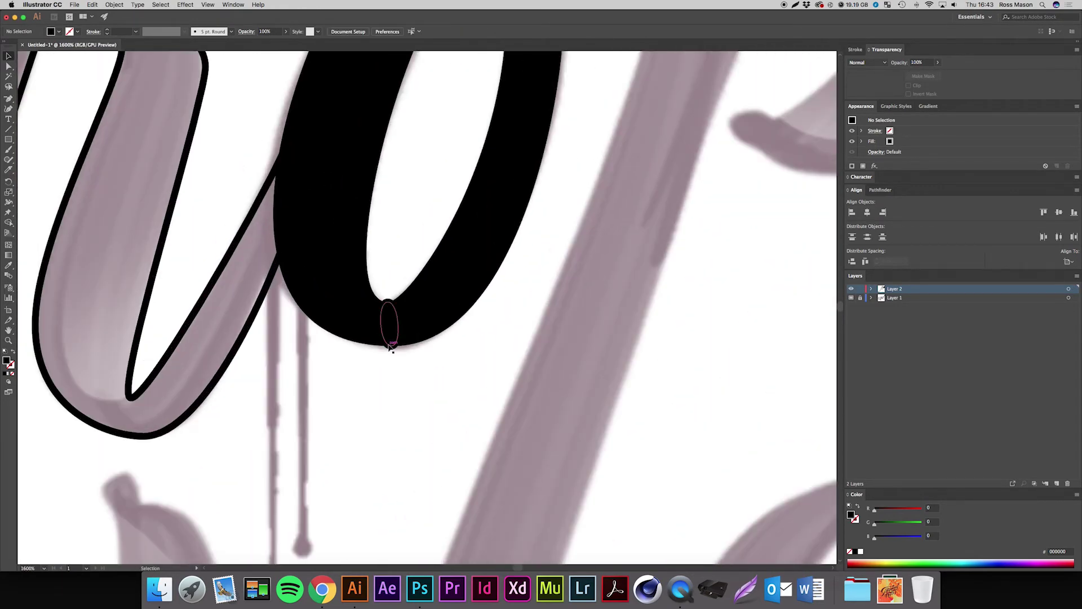
left_click(390, 347)
left_click(415, 360)
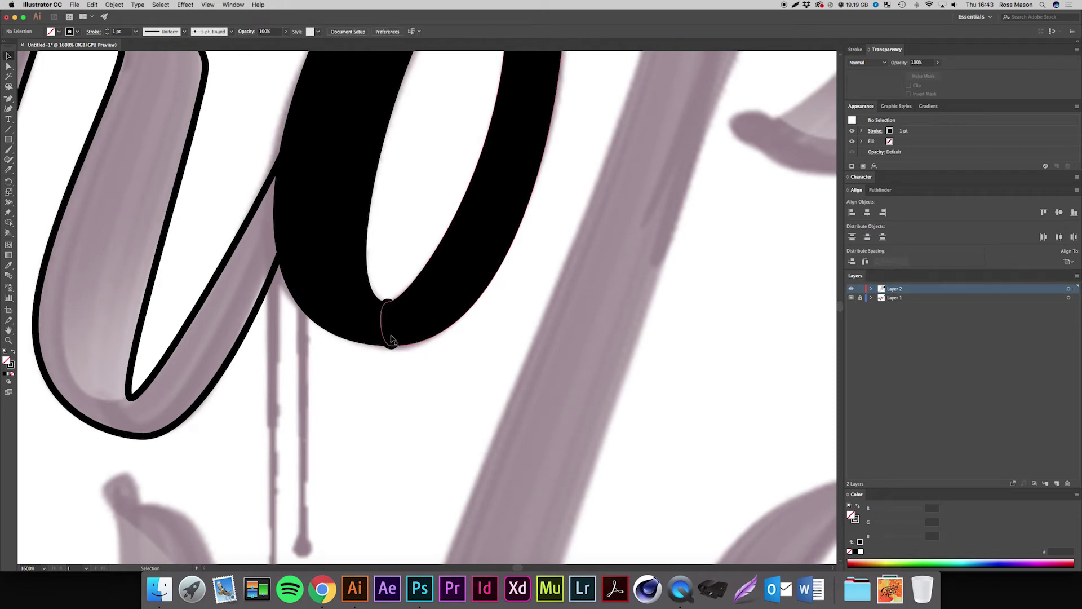
left_click(390, 338)
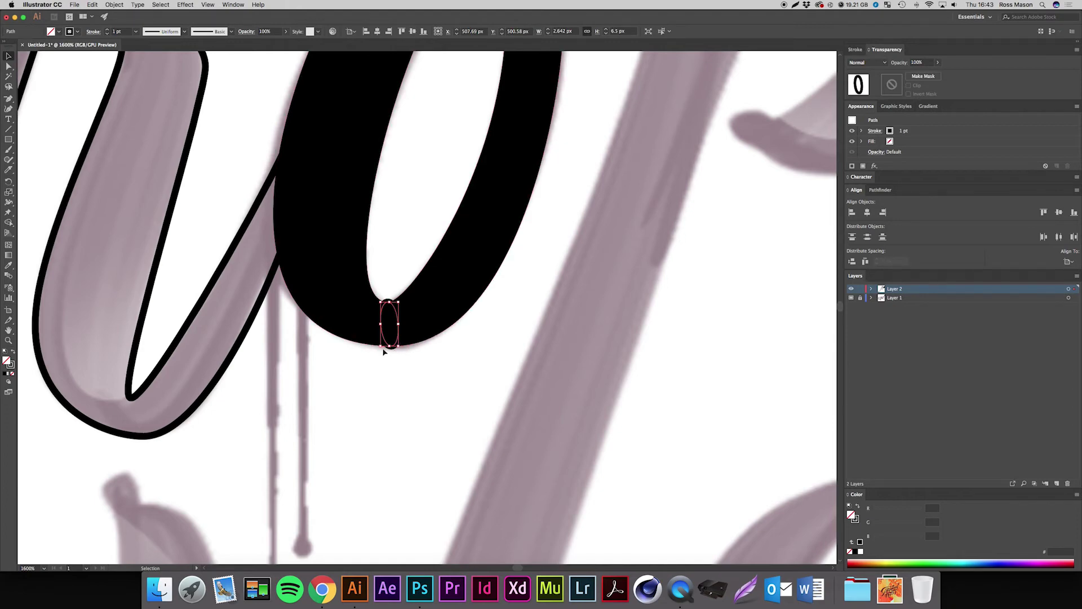
left_click(383, 351)
- Return the filled strokes of the o to unfilled black outlines
key("c")
key("super+minus")
key("super+minus")
key("super+minus")
key("super+minus")
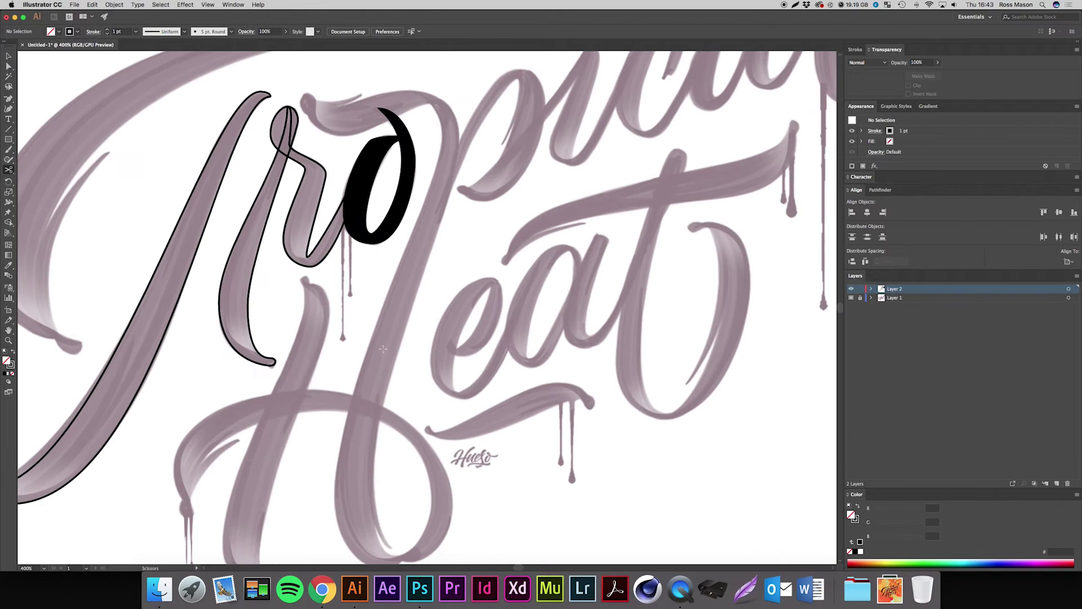
left_click_drag(383, 349, 399, 402)
key("v")
left_click(378, 270)
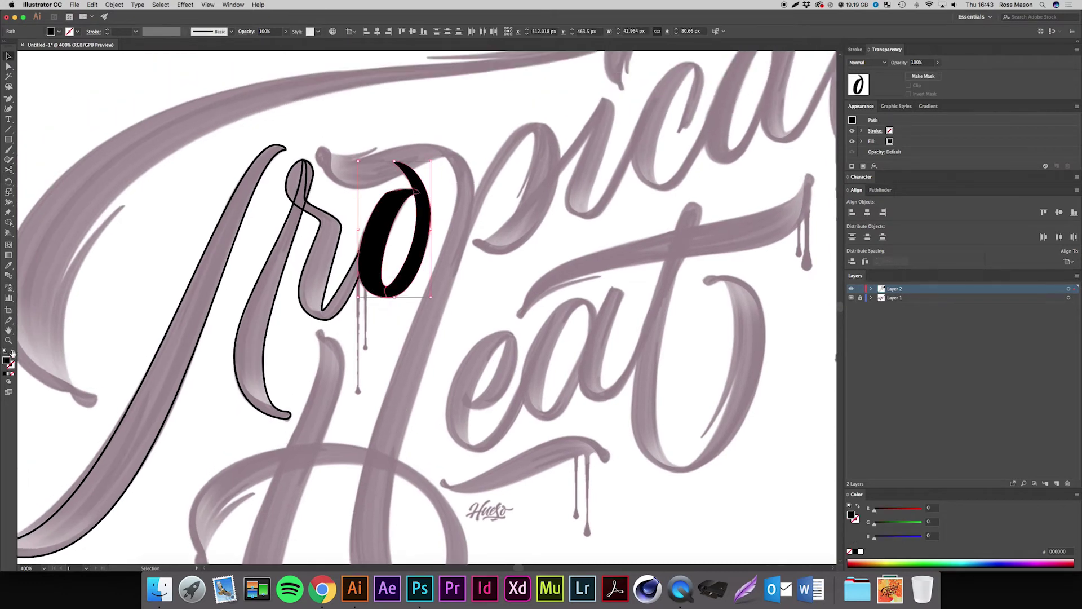
key("shift+x")
left_click(468, 337)
scroll(474, 361, "up", 3)
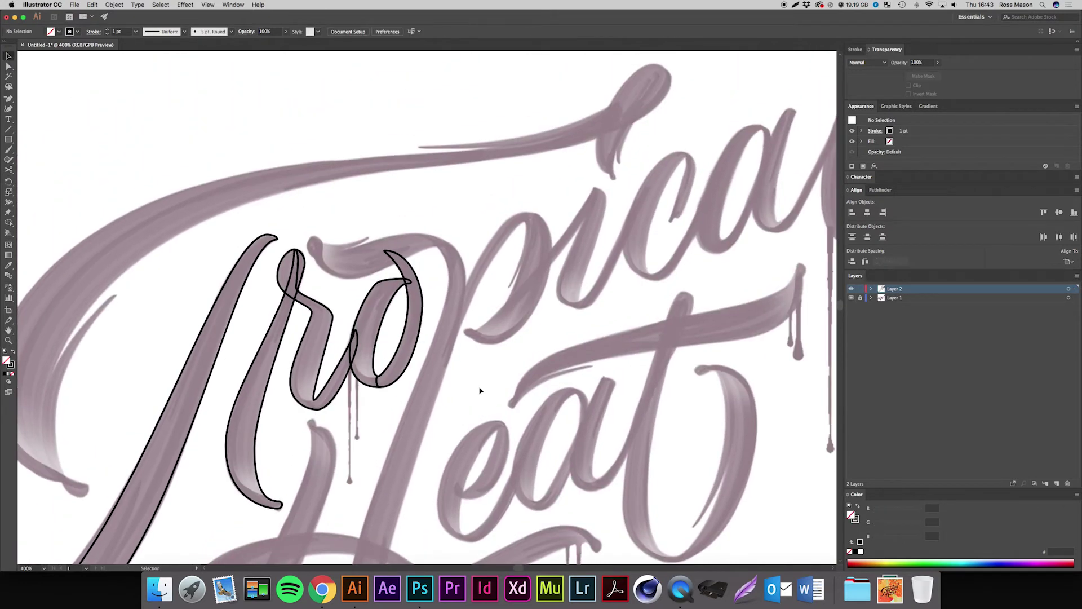
left_click(375, 351)
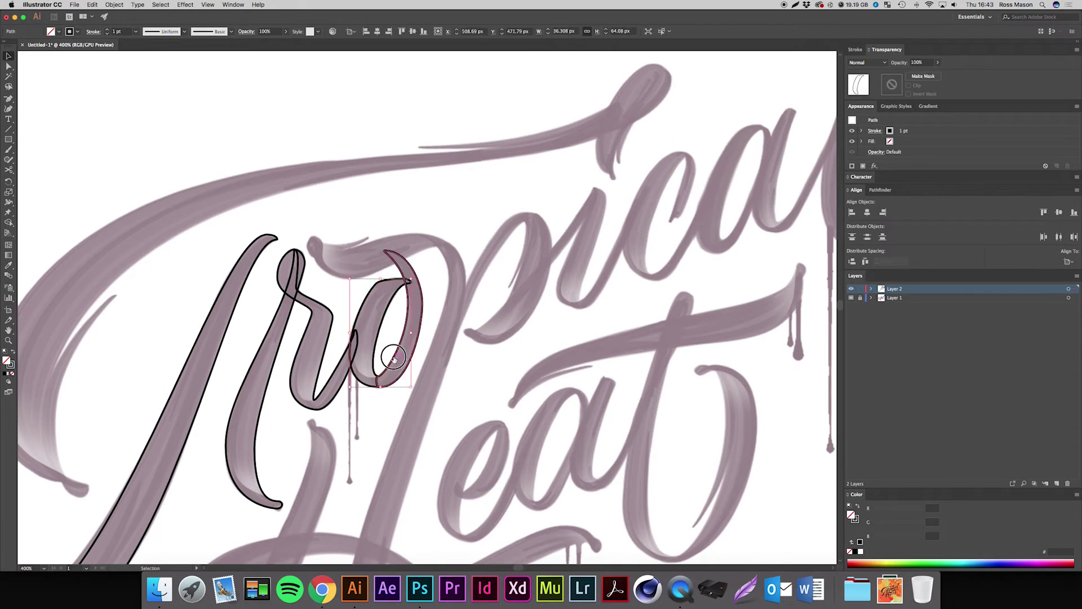
left_click(523, 389)
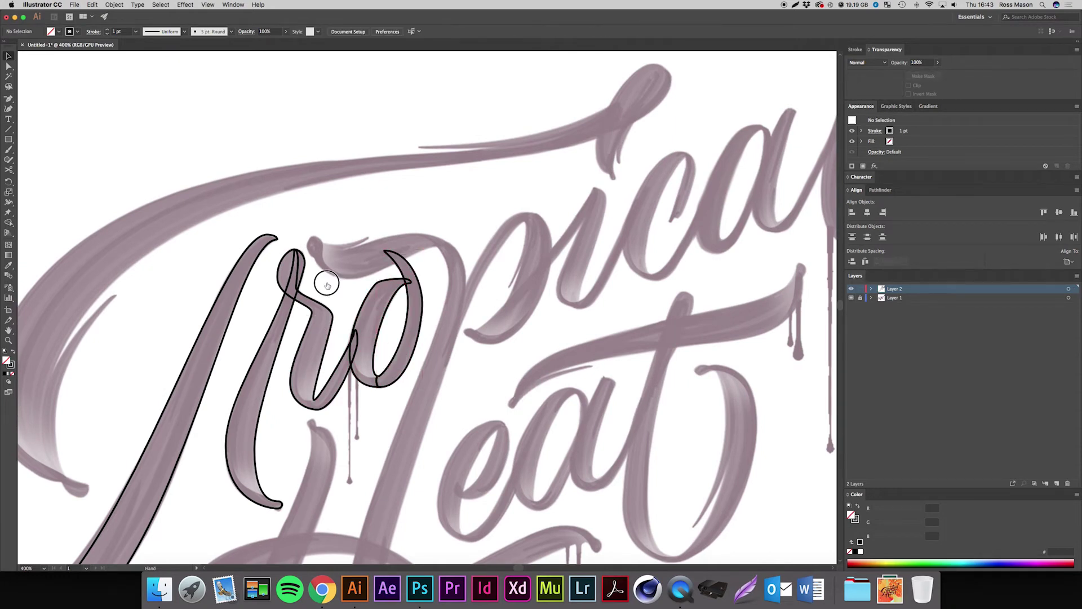
scroll(324, 317, "up", 1)
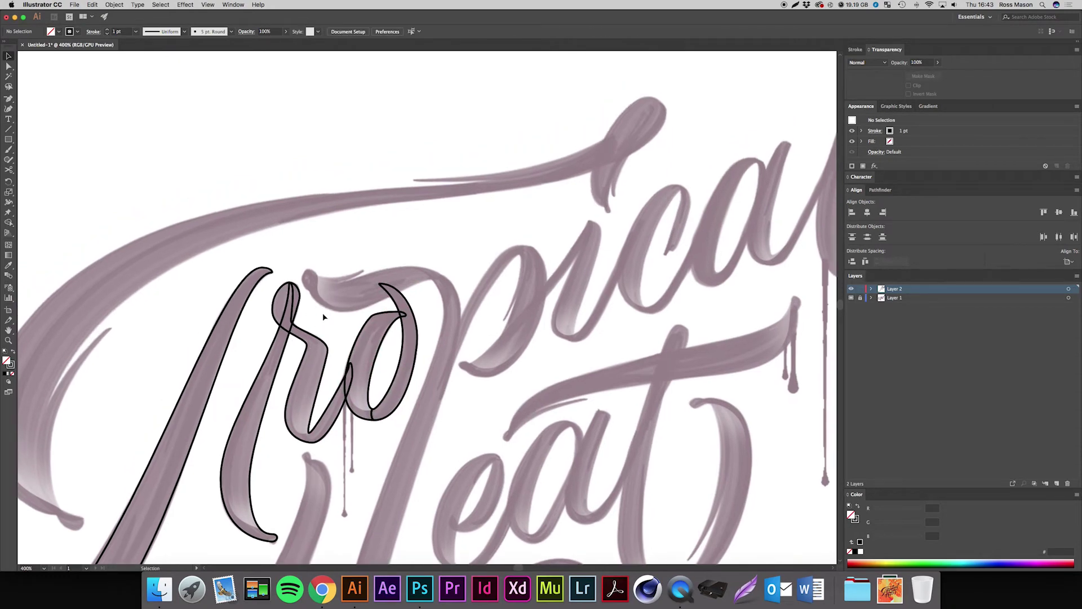
key("p")
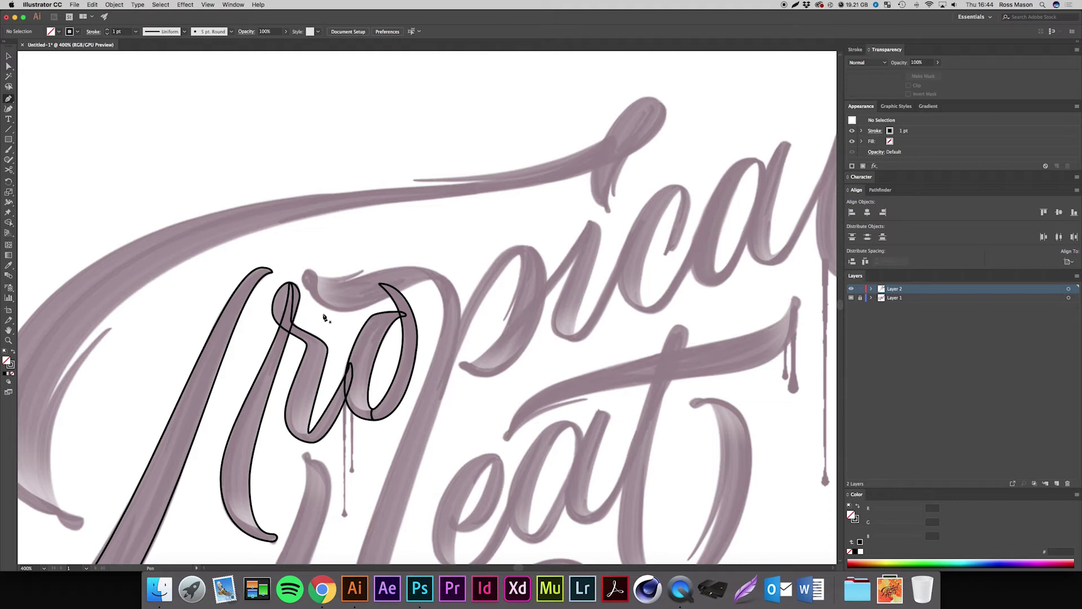
left_click_drag(324, 319, 404, 265)
key("v")
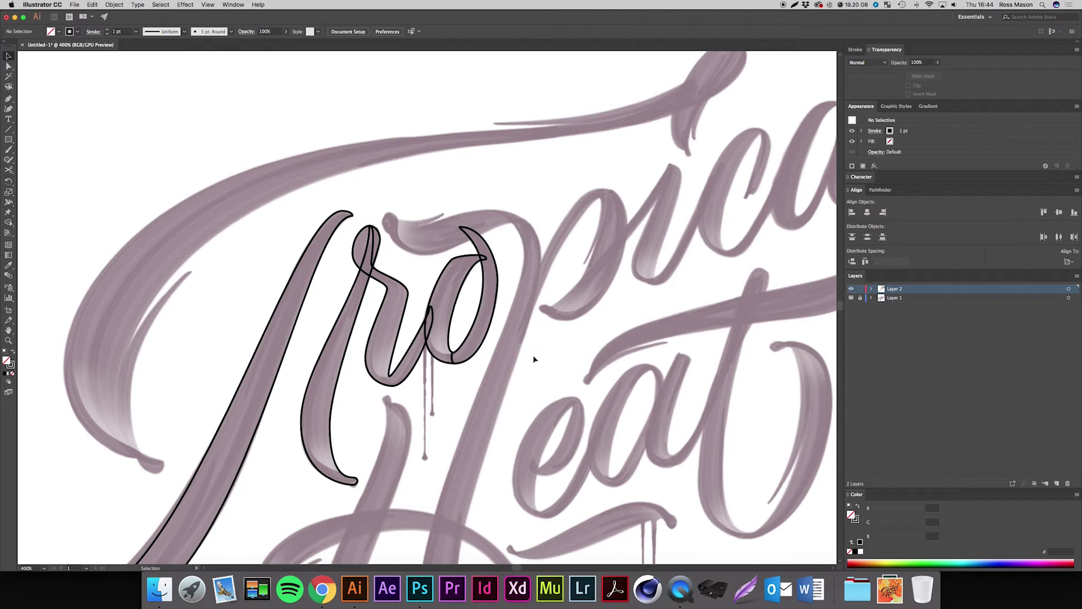
key("p")
left_click_drag(543, 324, 599, 180)
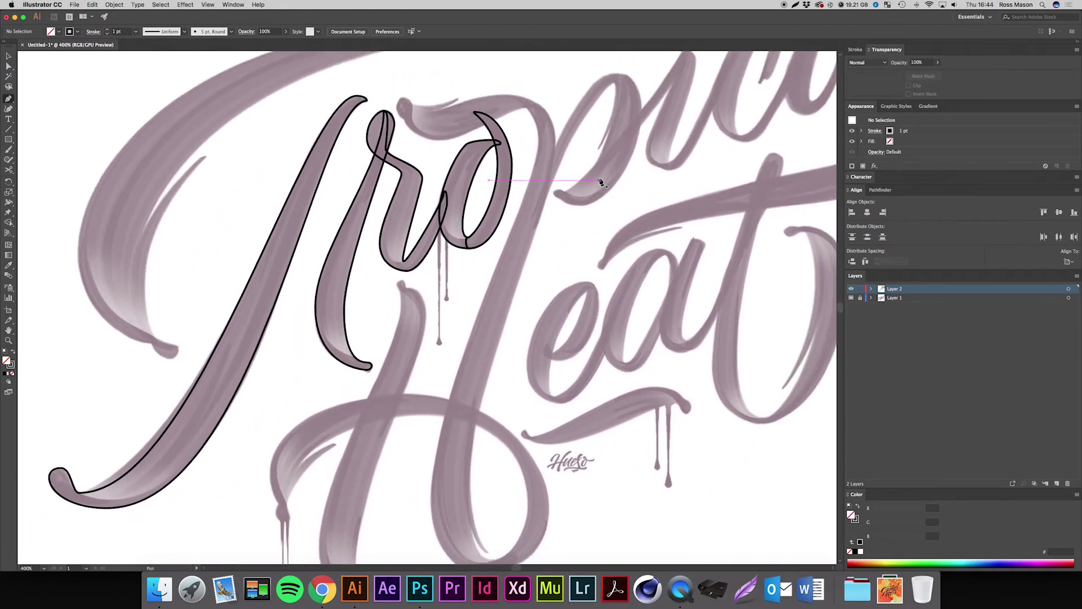
key("super+minus")
key("super+minus")
key("super+equal")
key("super+minus")
key("super+equal")
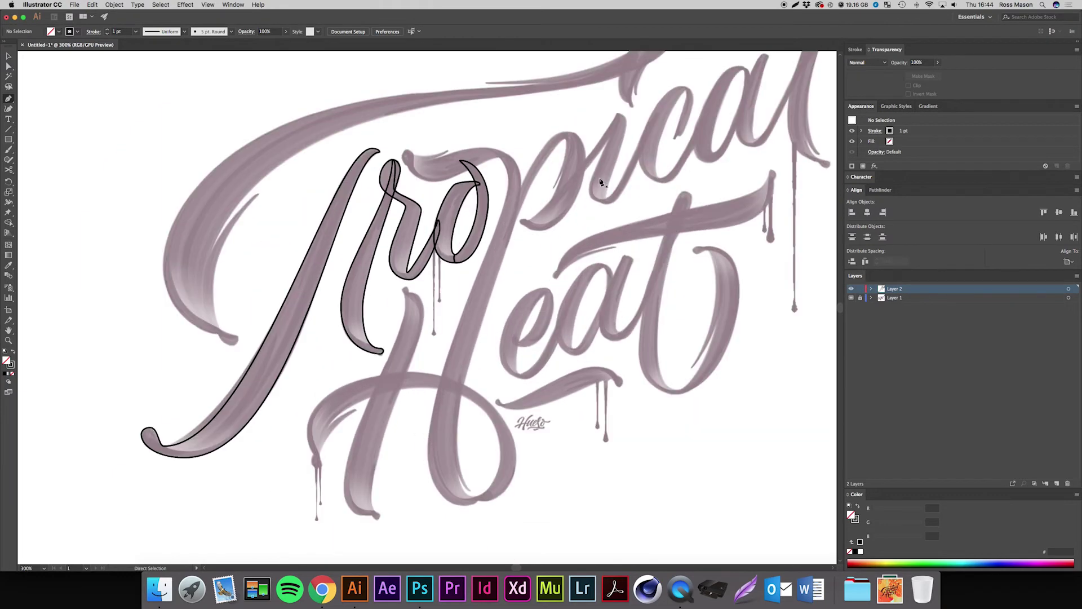
- Try tracing the rounded tip of the stem shared by the p and H with Pen curve anchors, and undo them
left_click_drag(602, 187, 599, 215)
left_click_drag(542, 254, 588, 287)
key("super+equal")
key("super+equal")
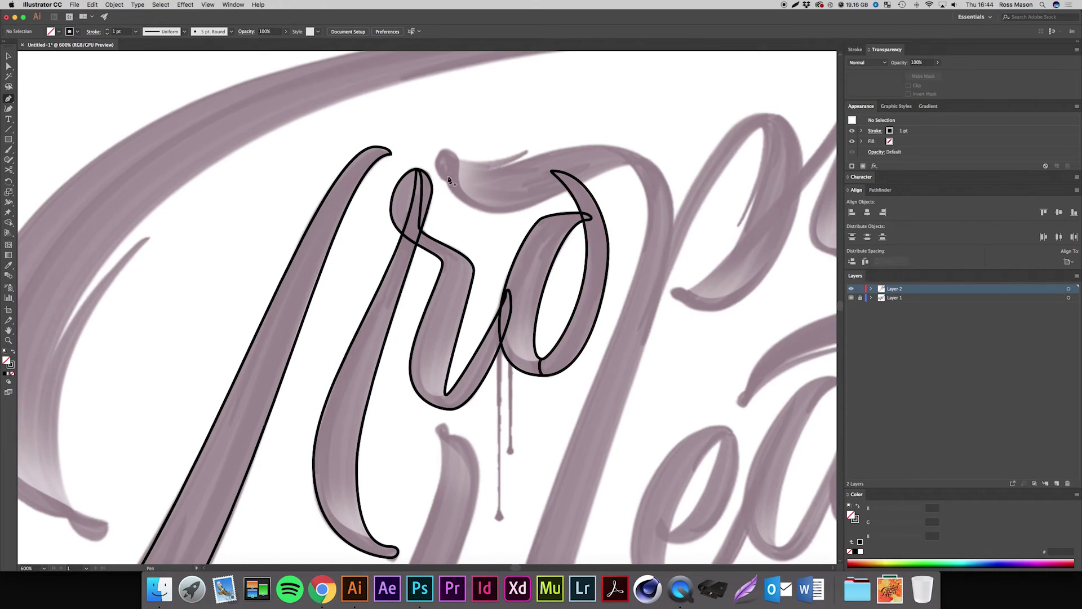
mouse_move(444, 150)
left_mouse_down()
mouse_move(442, 196)
mouse_move(459, 183)
left_mouse_up()
key("super+equal")
key("super+equal")
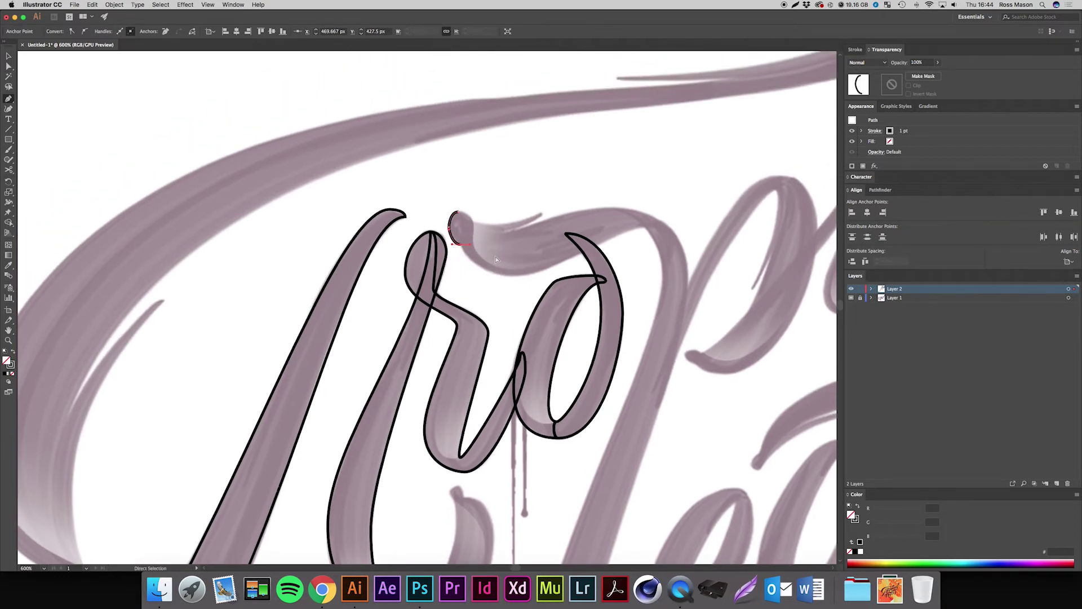
key("super+equal")
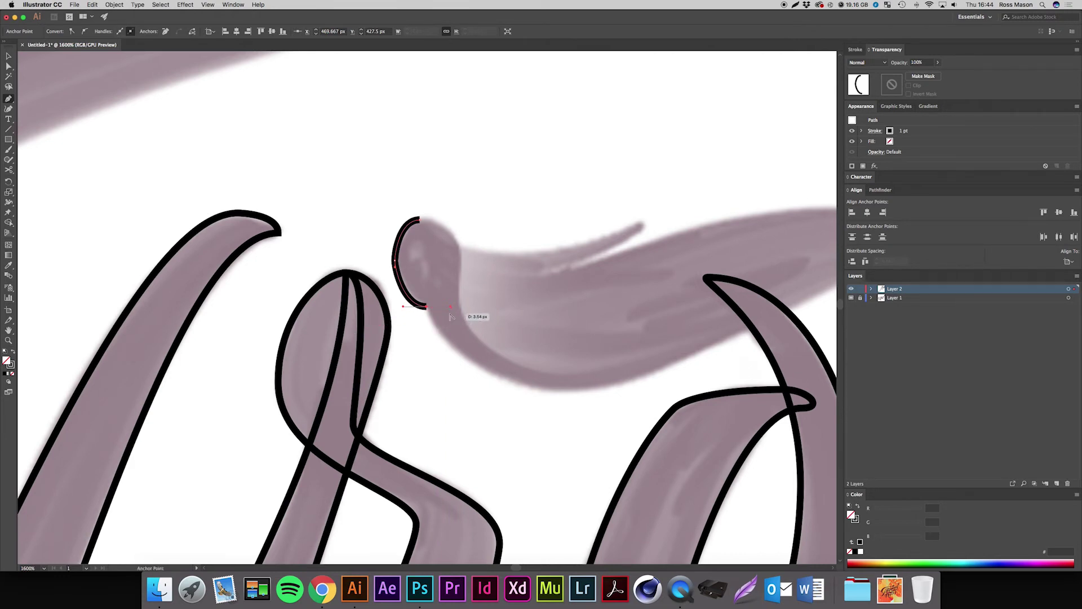
key("super+z")
key("super+z")
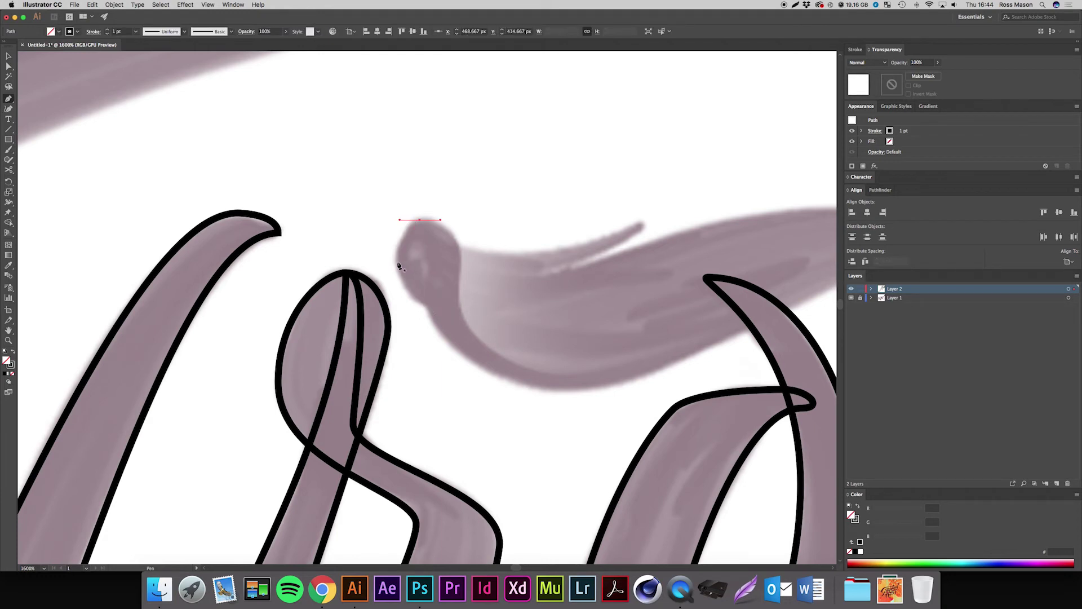
- Try tracing the shared stem's tip and lower curve from an anchor on the tip's side, and delete the trial path
left_click_drag(397, 261, 449, 305)
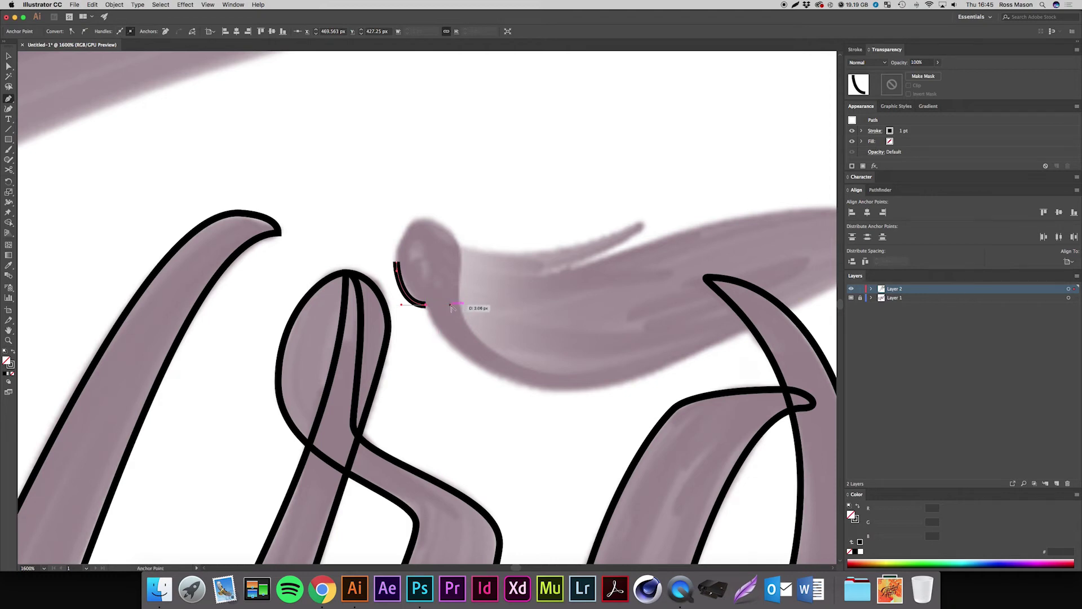
left_click_drag(451, 307, 425, 321)
left_click_drag(542, 389, 630, 398)
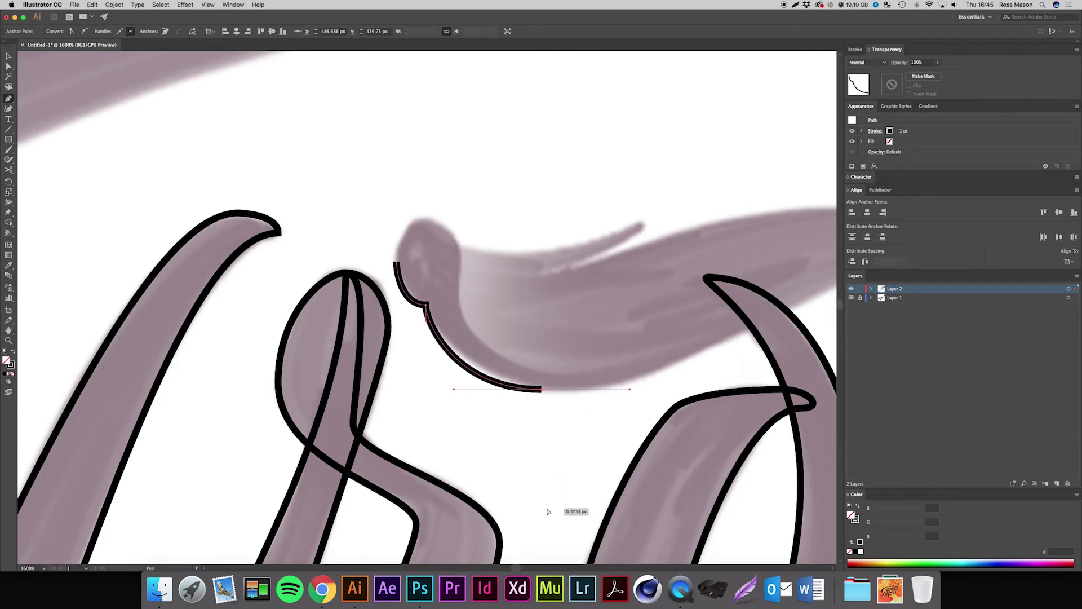
key("super+minus")
key("super+minus")
key("Delete")
key("Delete")
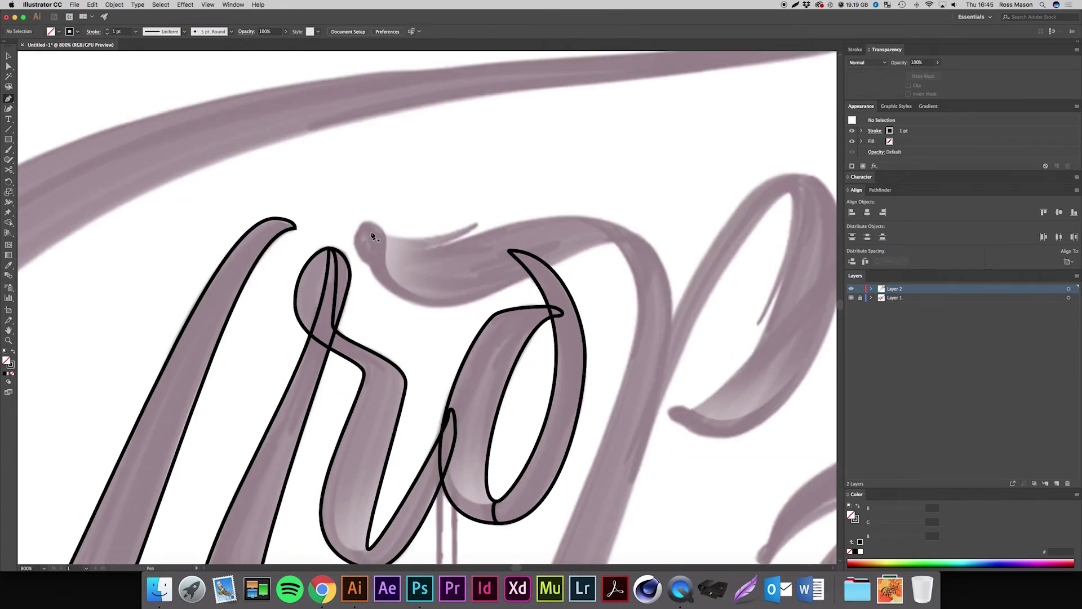
- Trace the shared p and H stem from the top of its rounded tip, adding a vertical-handled anchor on the stem's outer edge
left_click_drag(362, 218, 434, 309)
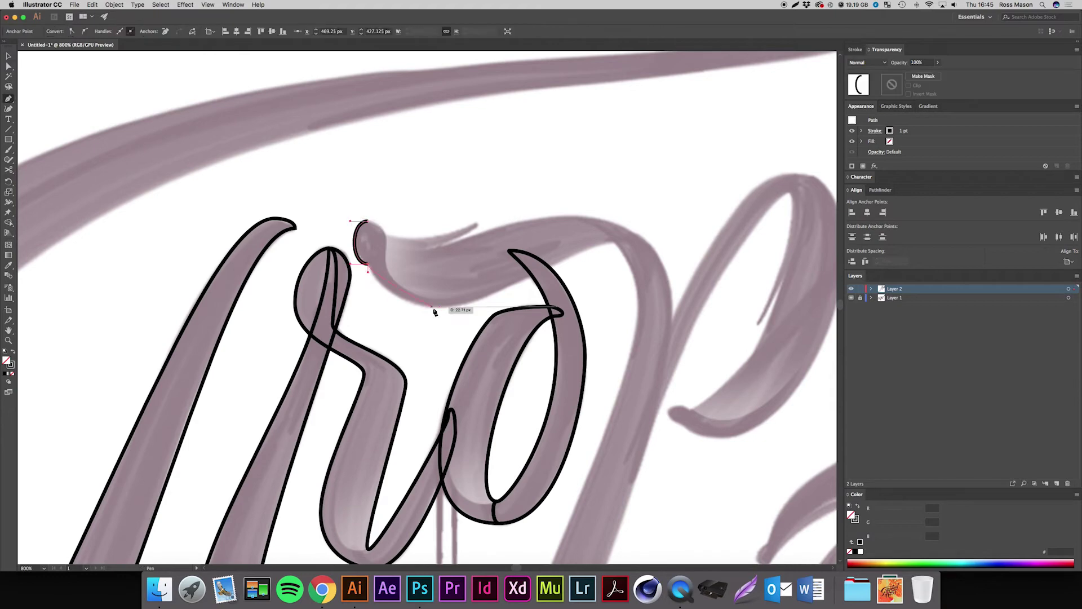
key("super+0")
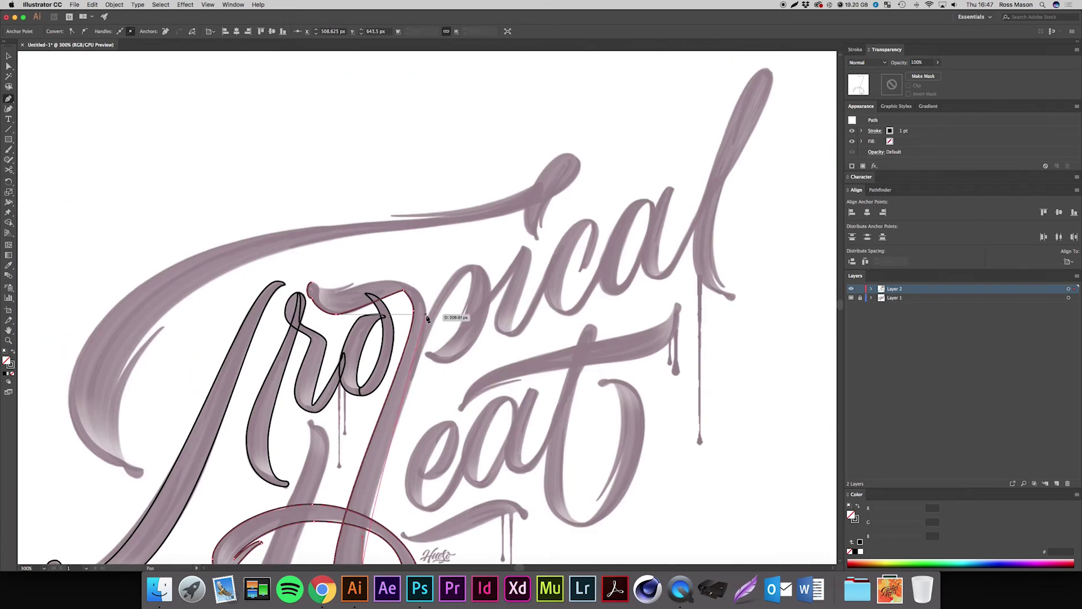
key("super+equal")
key("super+equal")
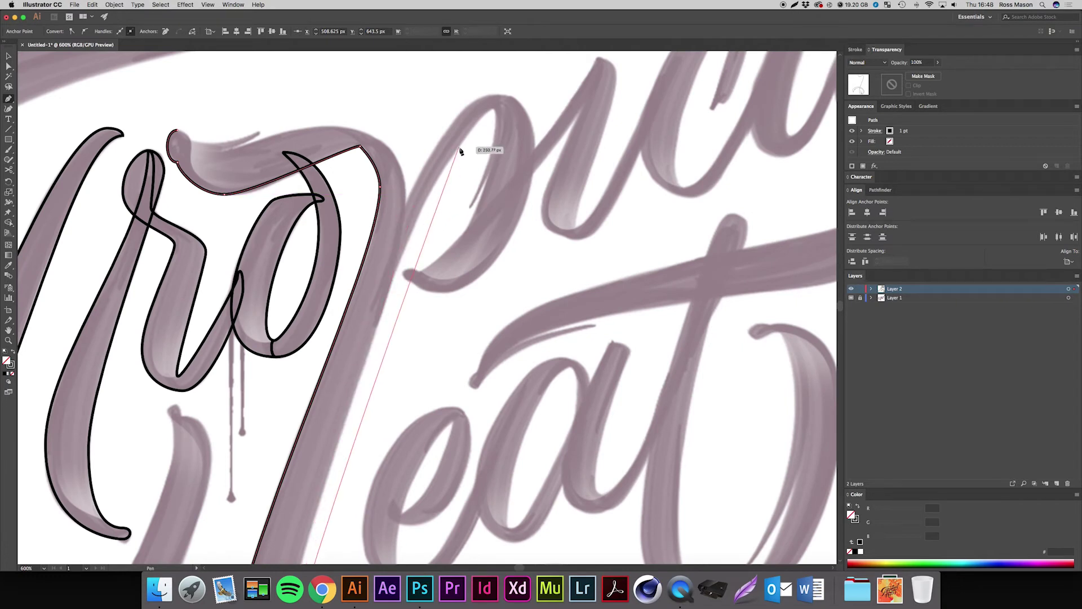
left_click_drag(492, 110, 543, 113)
key("super+z")
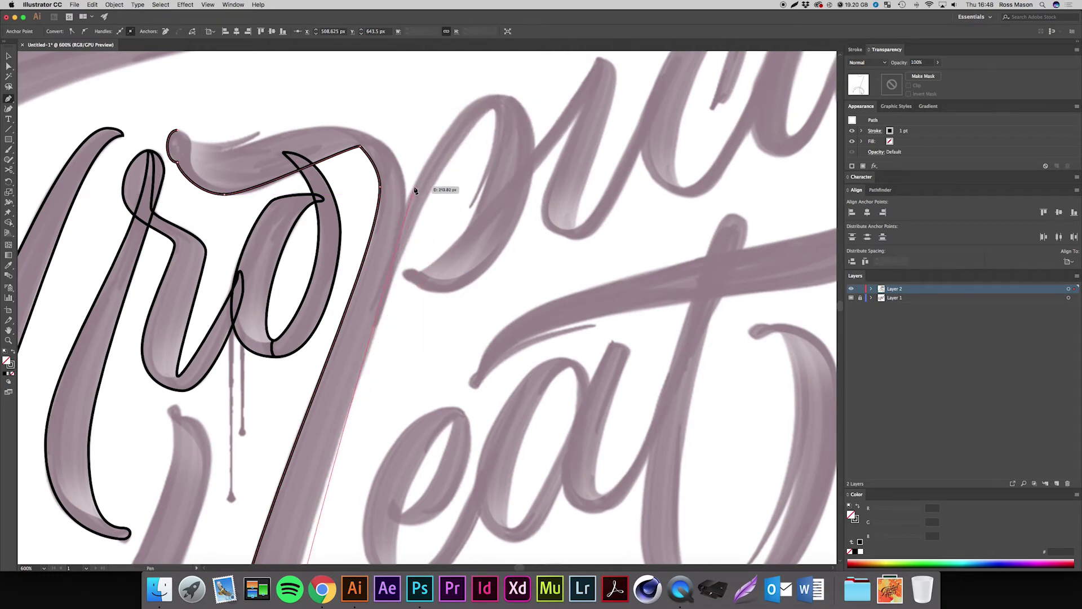
left_click_drag(406, 188, 396, 58)
left_click_drag(485, 398, 490, 387)
- Continue the Pen path around the shared stem's upper curve and complete its outline
key("super+minus")
key("super+minus")
key("super+minus")
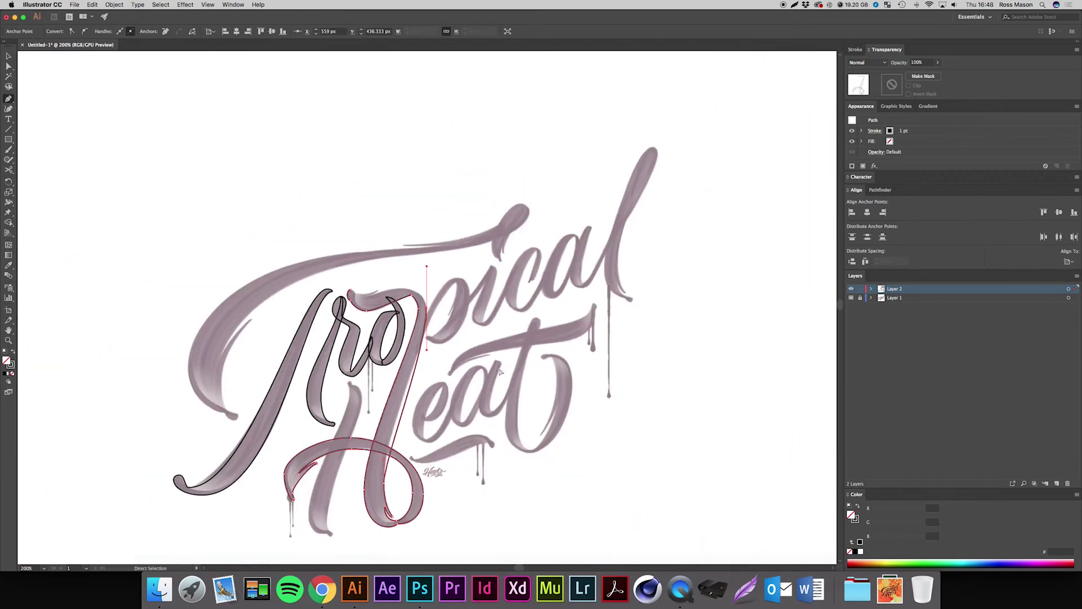
key("super+plus")
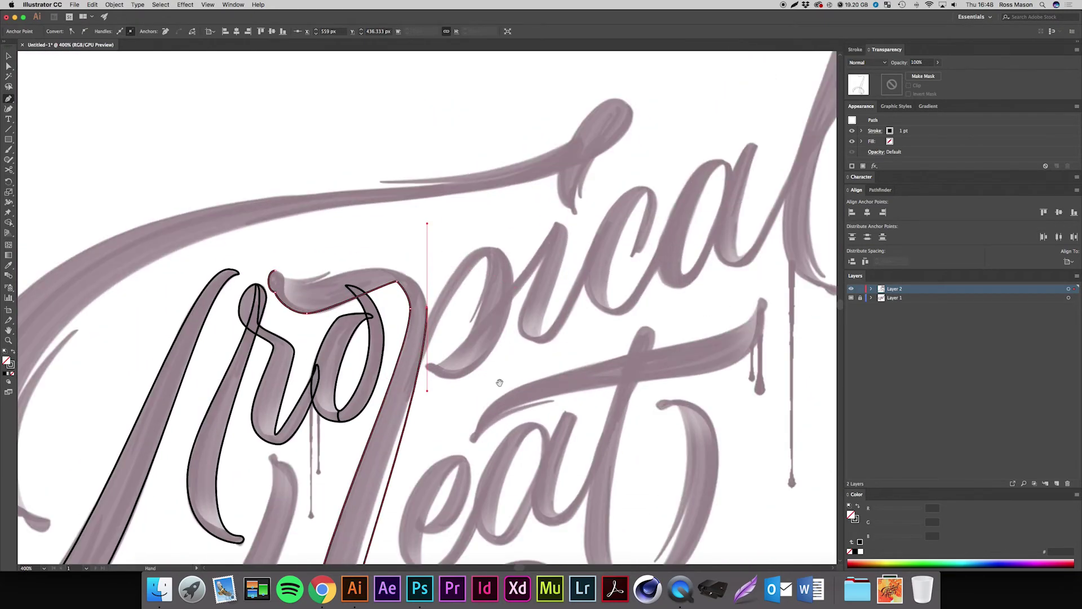
key("super+plus")
mouse_move(477, 272)
left_mouse_down()
mouse_move(534, 270)
mouse_move(561, 284)
left_mouse_up()
key("super+plus")
key("super+plus")
key("super+plus")
left_click(479, 328)
left_click_drag(473, 313, 424, 300)
left_click_drag(402, 288, 391, 288)
left_click_drag(391, 288, 367, 288)
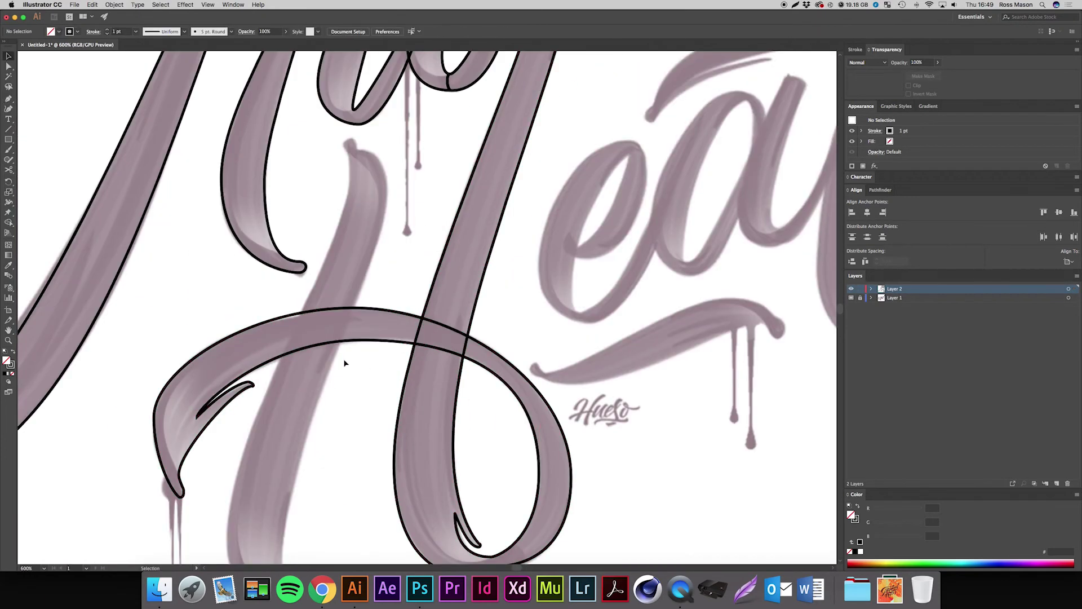
key("super+minus")
key("super+minus")
key("super+minus")
key("super+plus")
key("super+plus")
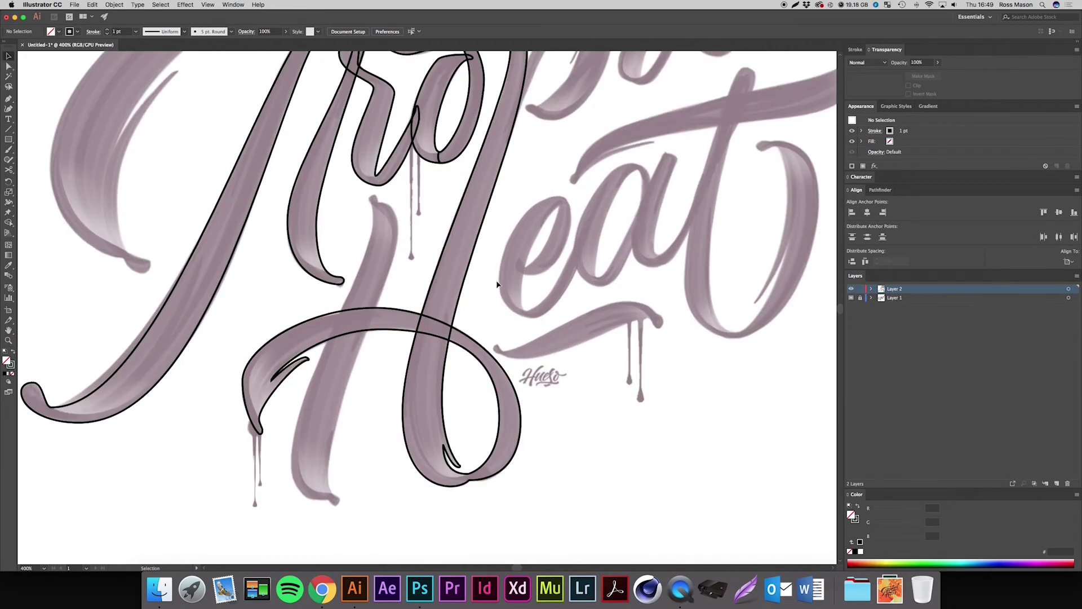
- Swap the fill and stroke of the traced p and H stem to give it a solid black fill and no stroke
key("super+minus")
key("super+plus")
key("super+plus")
key("super+minus")
key("super+minus")
key("super+plus")
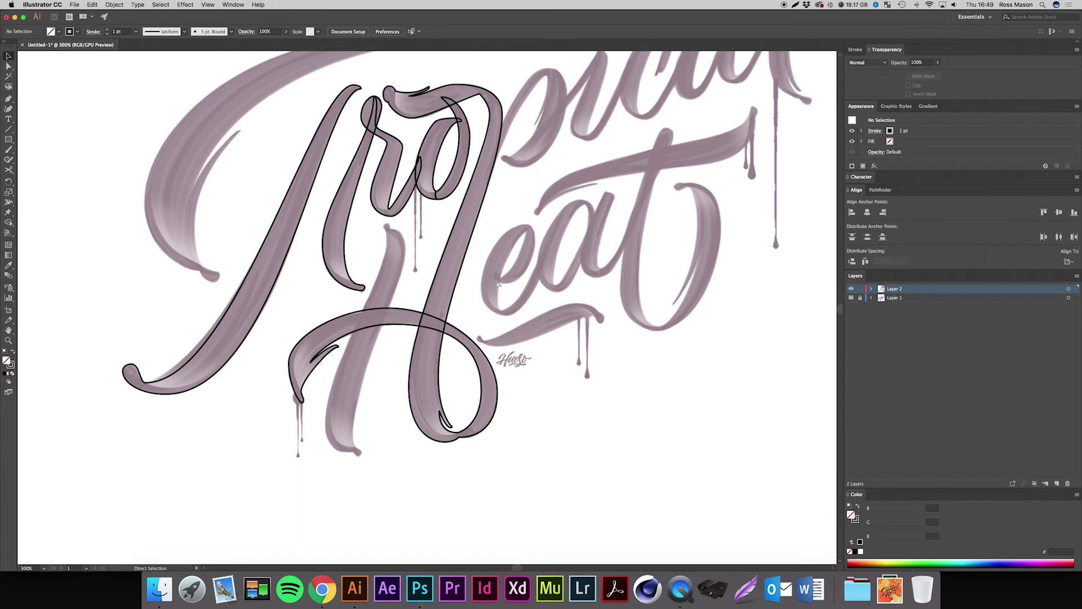
key("super+plus")
left_click(472, 303)
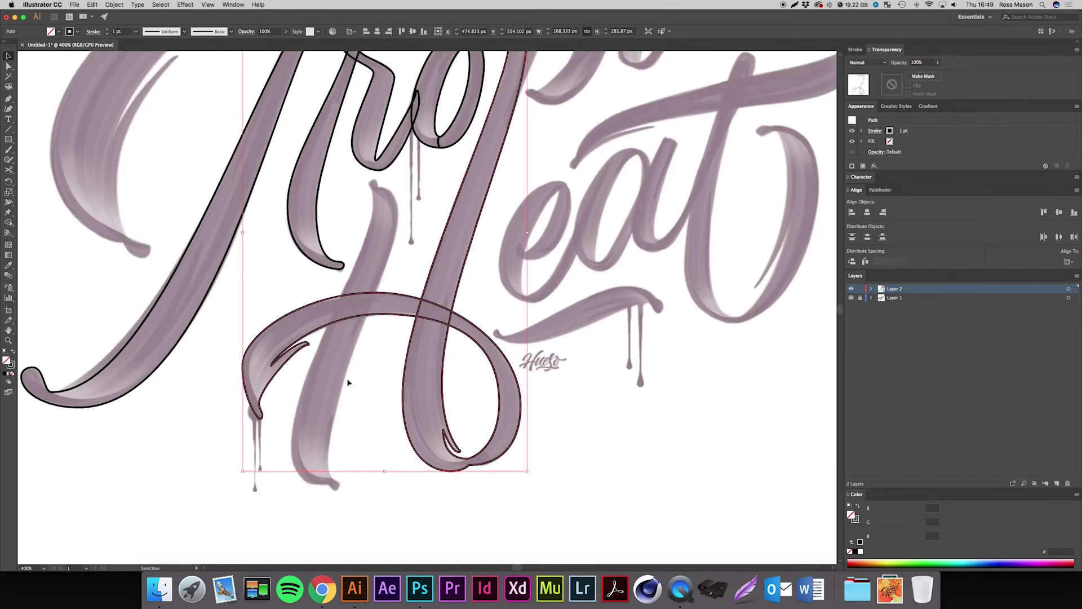
left_click(13, 349)
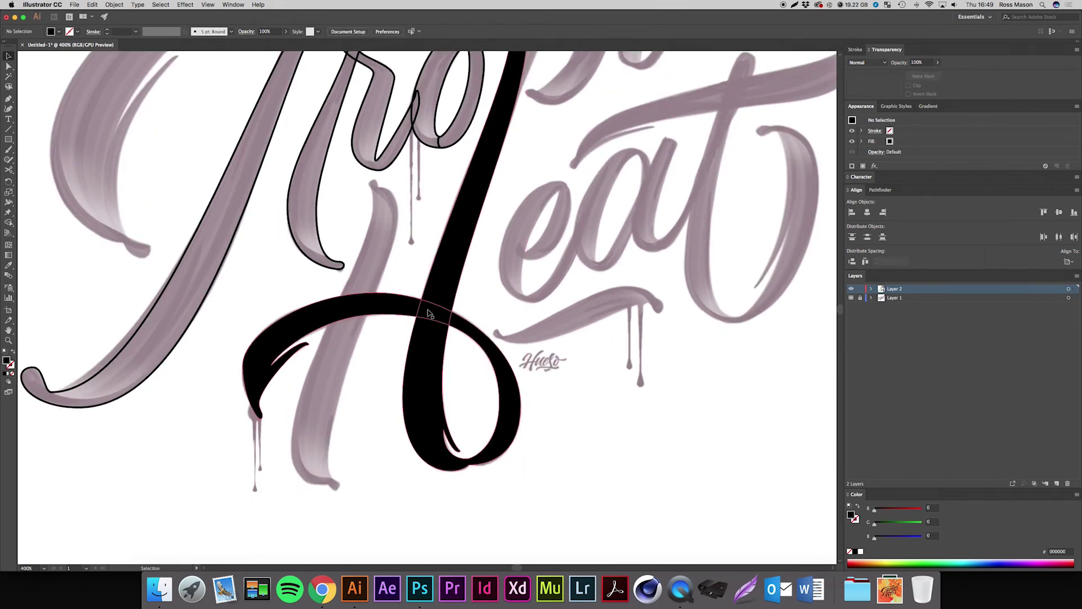
- Activate the Knife tool and examine the filled stem's crossing with the H crossbar and its narrow junction at the loop's base
key("super+plus")
key("super+plus")
key("super+plus")
key("super+plus")
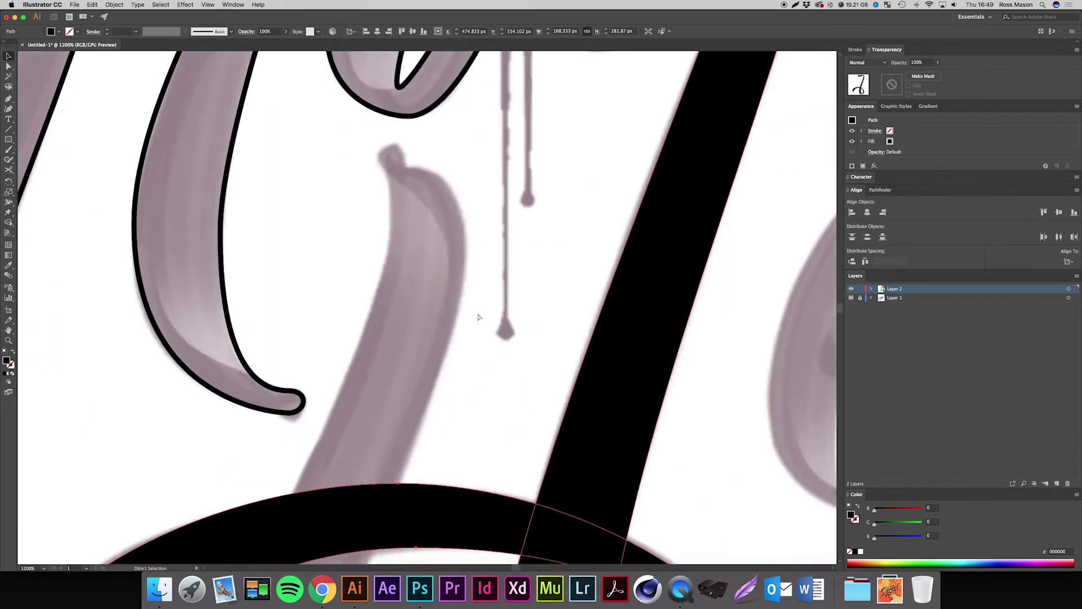
left_click_drag(614, 541, 367, 249)
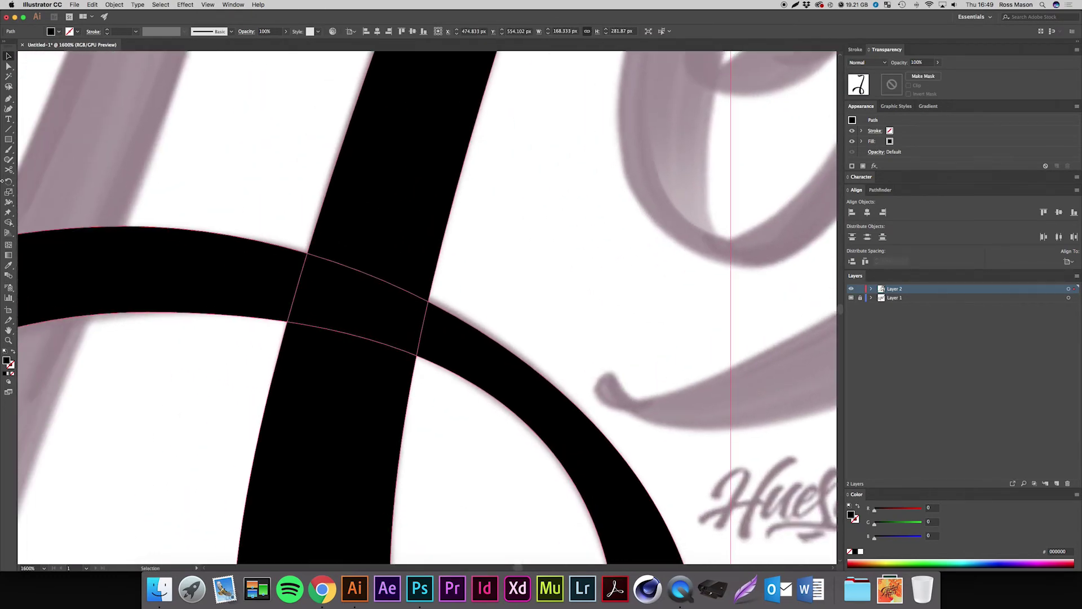
left_click(8, 170)
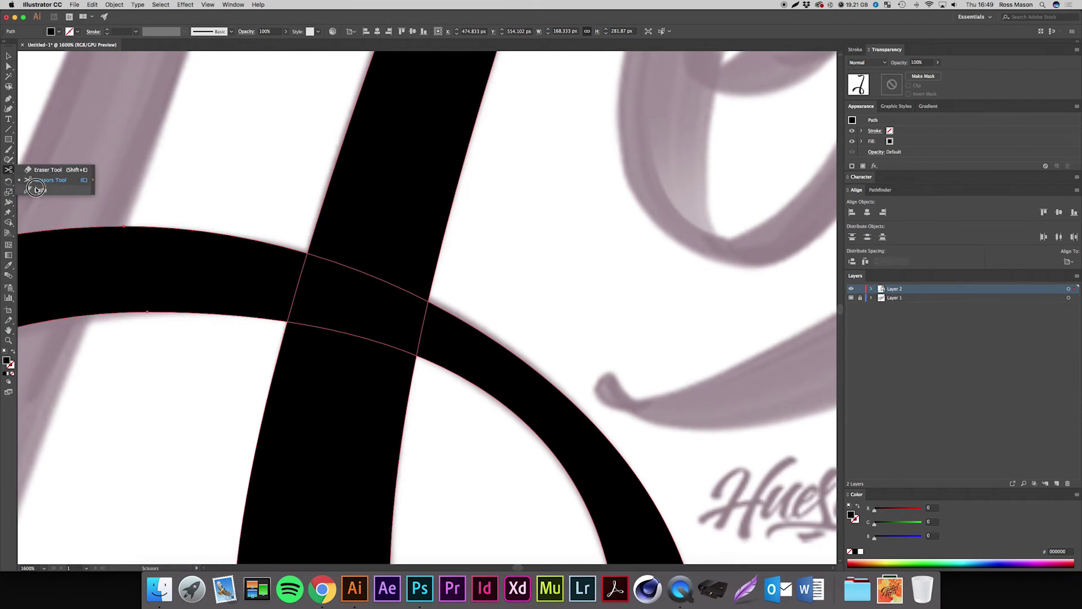
key("super+minus")
key("super+minus")
key("super+minus")
key("super+minus")
key("super+minus")
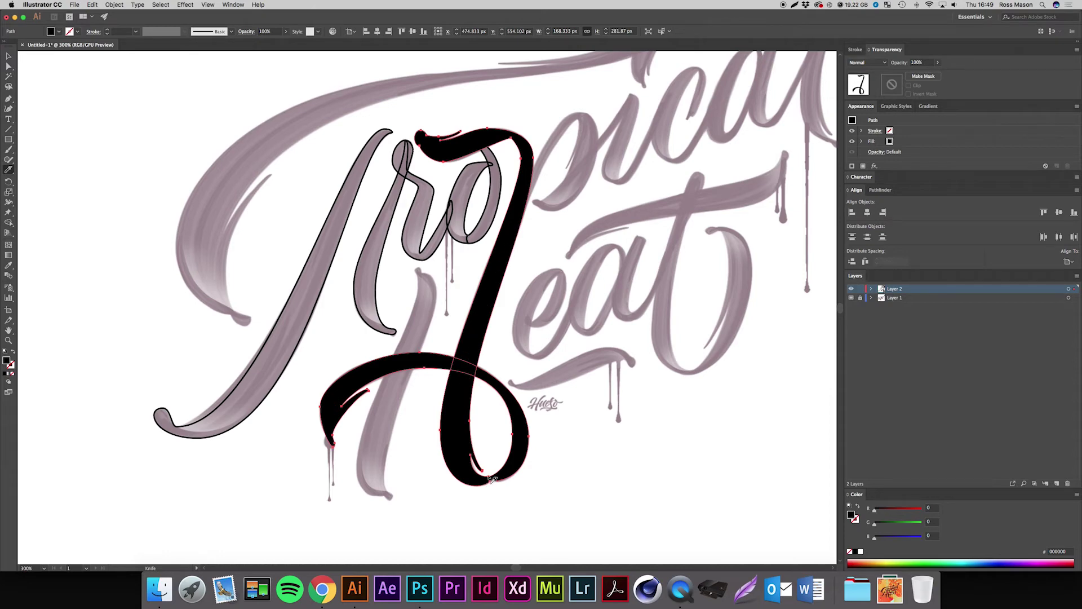
key("super+plus")
key("super+plus")
key("super+plus")
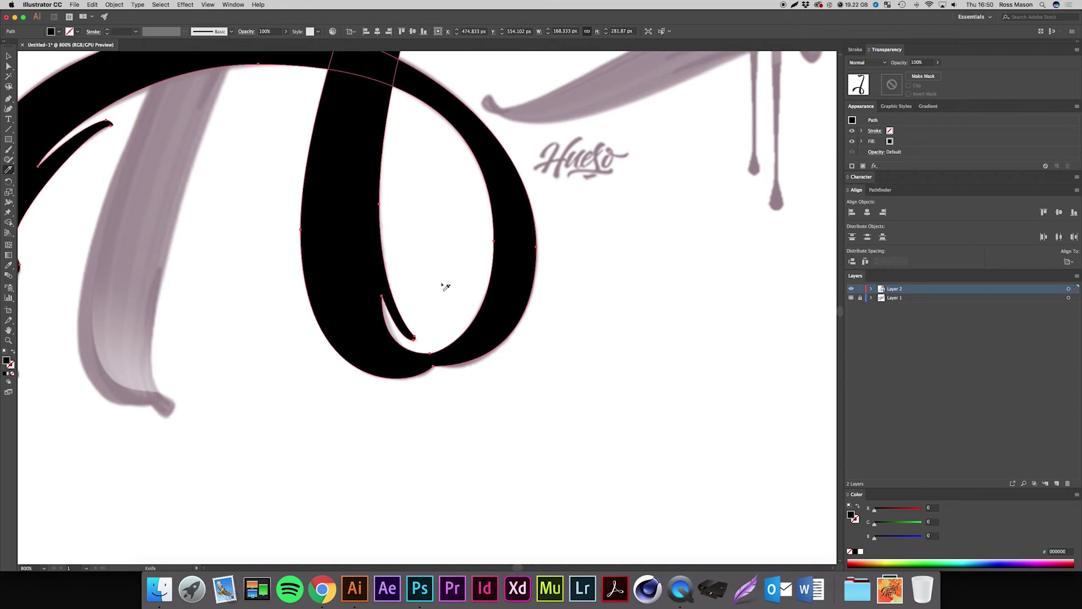
key("shift+x")
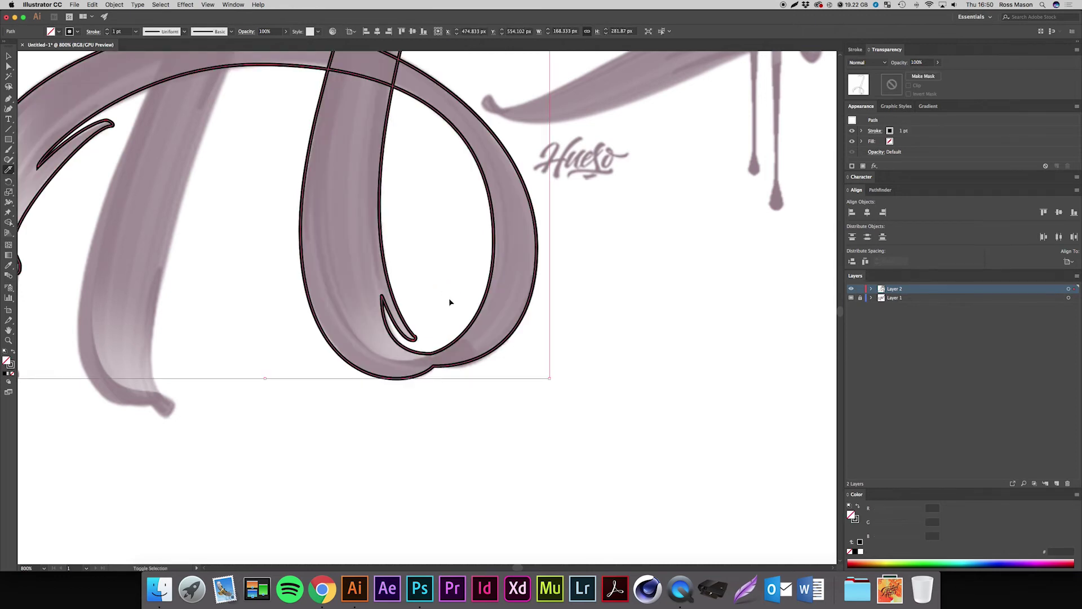
key("shift+x")
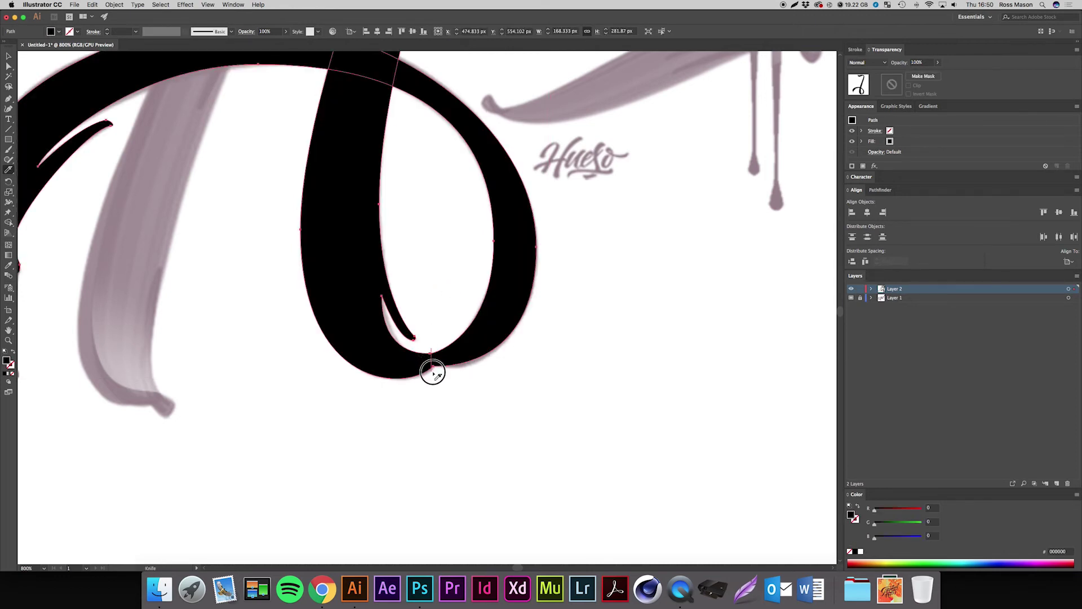
- Cut the filled shape with the Knife across the narrow junction at the base of the loop, and deselect it
key("v")
key("super+equal")
key("super+equal")
key("super+equal")
left_click_drag(444, 409, 237, 73)
left_click_drag(395, 462, 312, 96)
left_click_drag(403, 538, 241, 191)
mouse_move(486, 474)
left_mouse_down()
mouse_move(289, 229)
mouse_move(304, 204)
left_mouse_up()
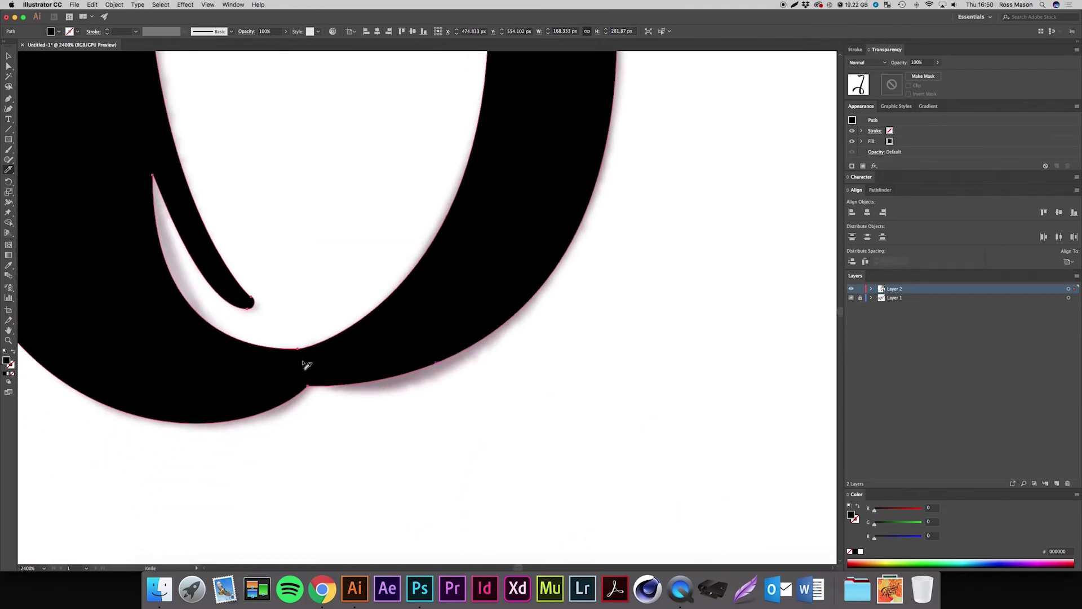
left_click_drag(291, 342, 313, 397)
key("v")
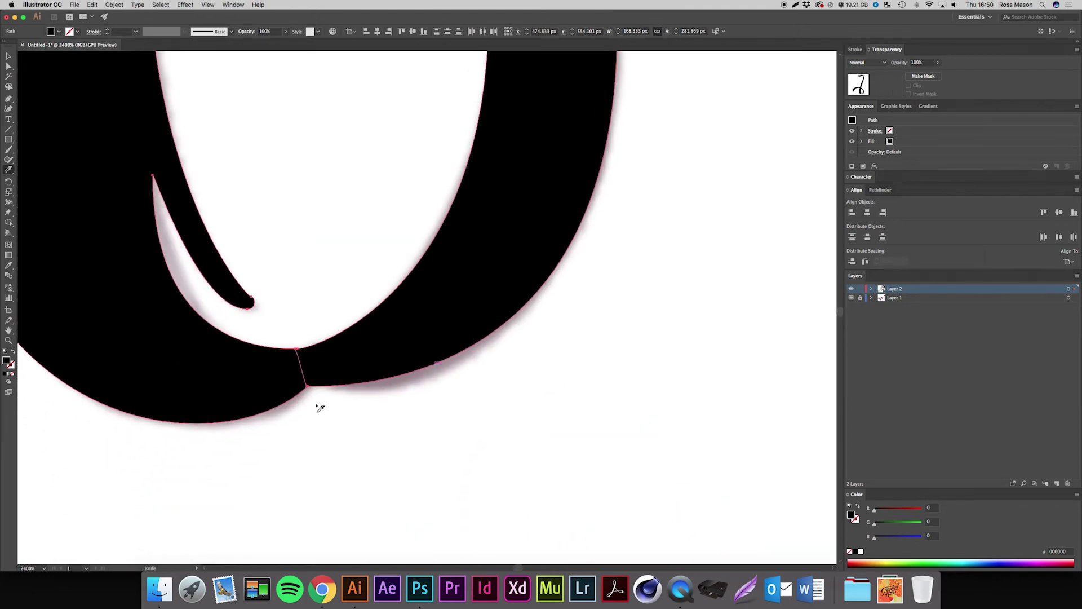
key("super+minus")
key("super+minus")
key("super+minus")
key("super+minus")
key("super+minus")
left_click(316, 403)
scroll(295, 391, "down", 3)
scroll(294, 392, "right", 2)
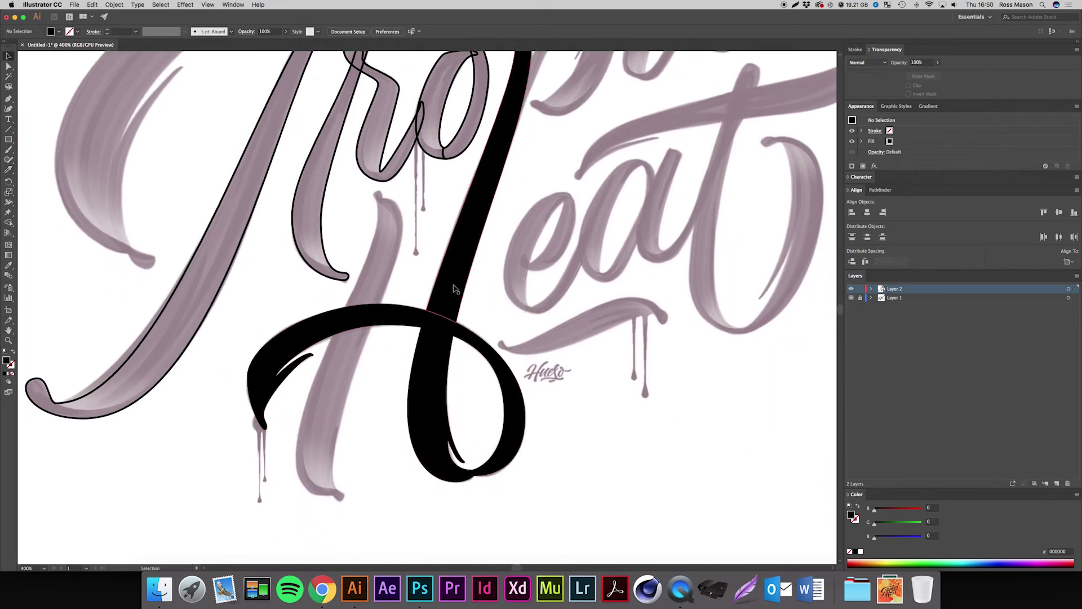
scroll(516, 314, "up", 2)
key("super+minus")
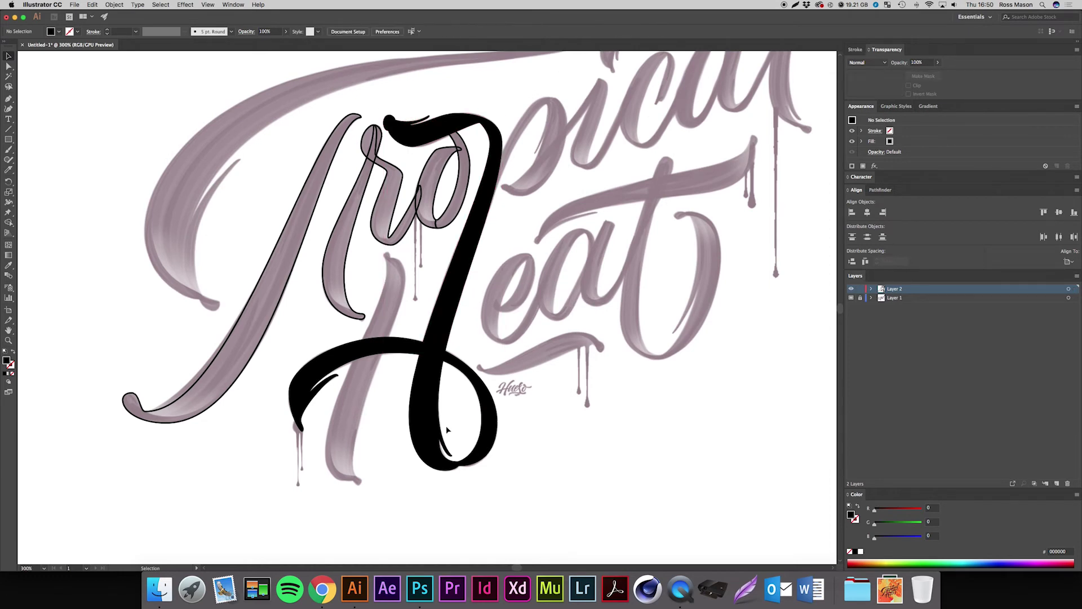
left_click(437, 356)
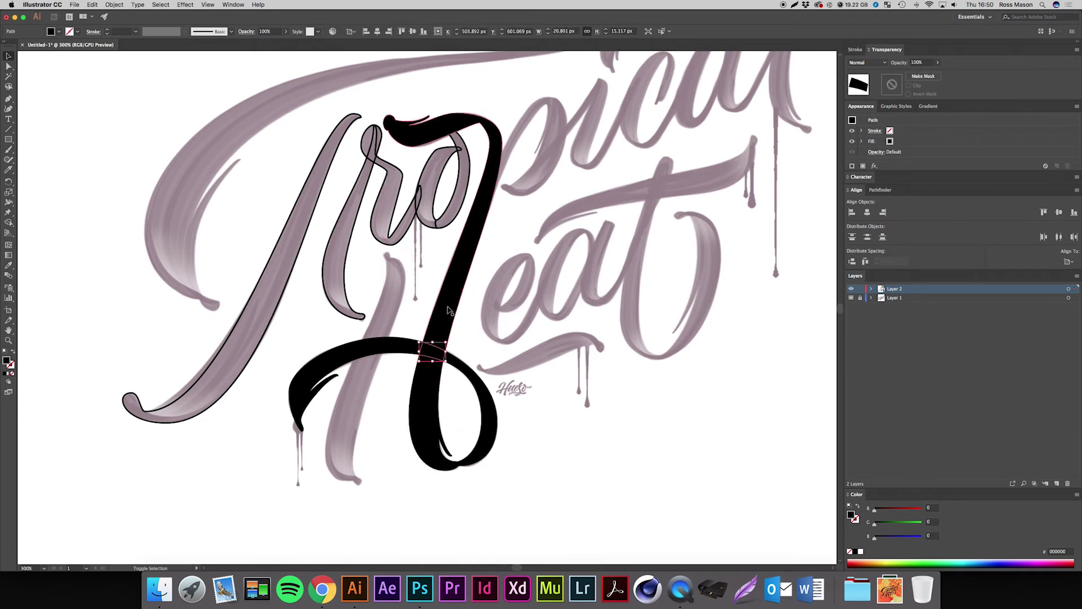
left_click(449, 311, "shift")
left_click(425, 391, "shift")
left_click(551, 399)
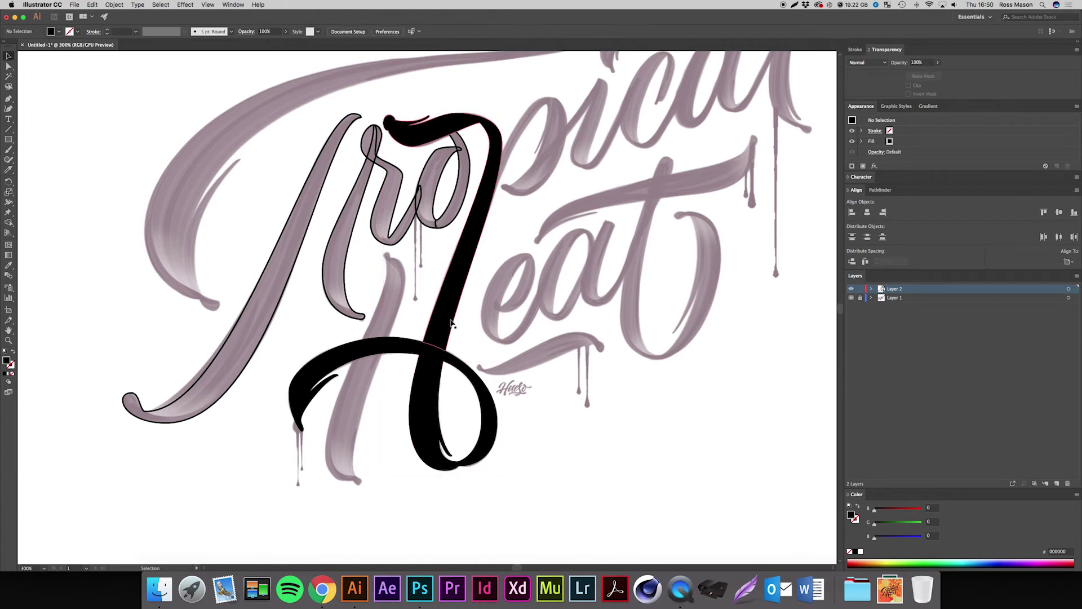
- Merge the upper stem, the crossing piece and the lower stem into one shape with the Shape Builder
left_click(451, 322)
left_click(437, 355, "shift")
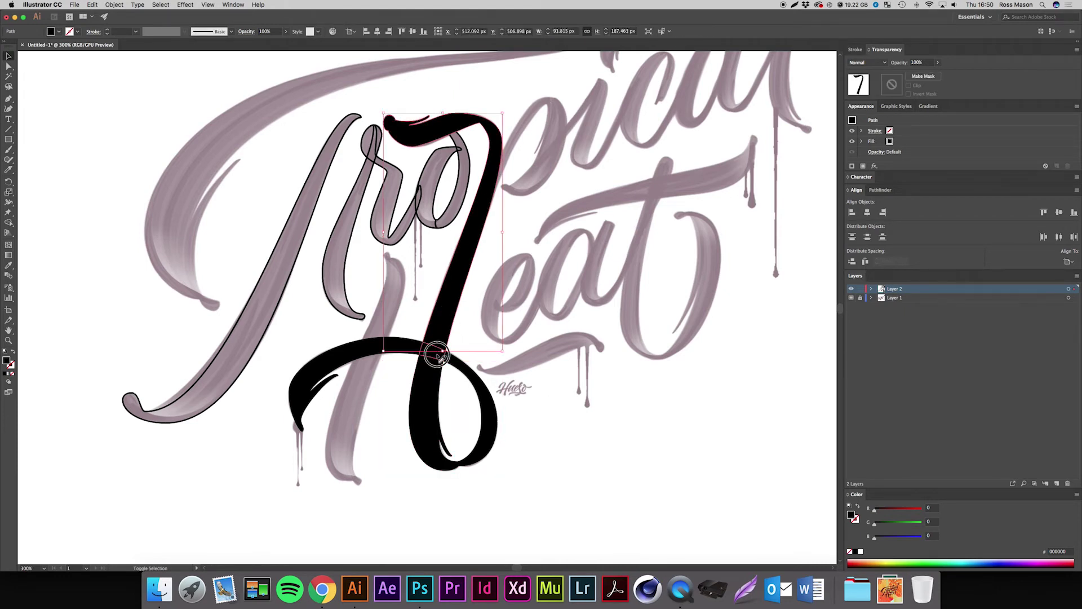
left_click(427, 395, "shift")
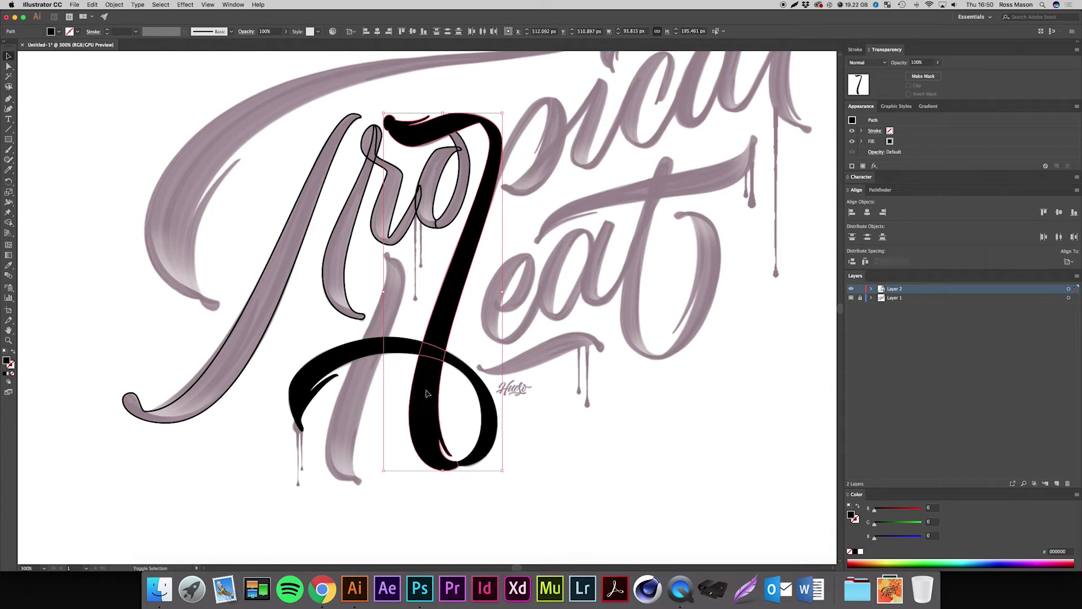
left_click(10, 222)
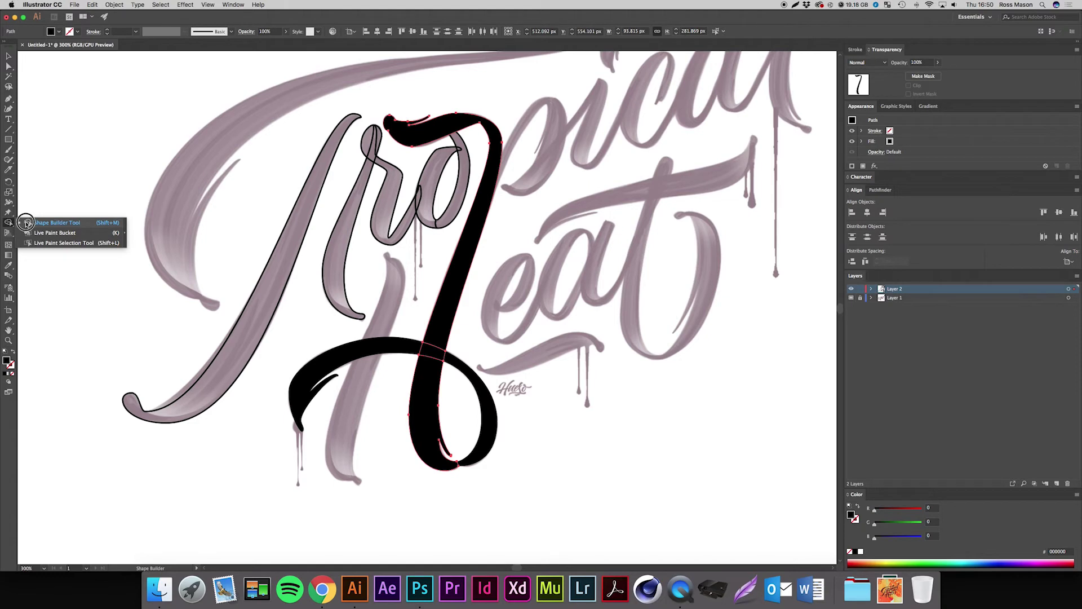
left_click(26, 223)
mouse_move(423, 466)
left_mouse_down()
mouse_move(433, 462)
mouse_move(428, 355)
mouse_move(442, 326)
left_mouse_up()
key("v")
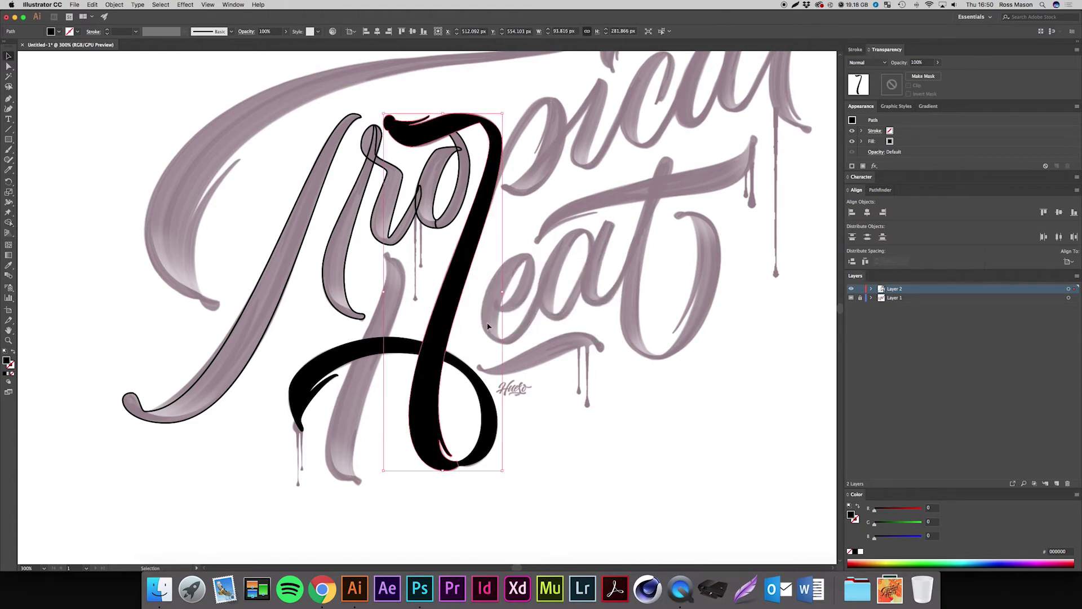
- Check how the filled letter is divided by selecting the crossbar arc and the loop arc on either side of the stem
left_click(489, 326)
left_click(446, 320)
left_click(400, 349)
key("super+equal")
key("super+equal")
key("super+equal")
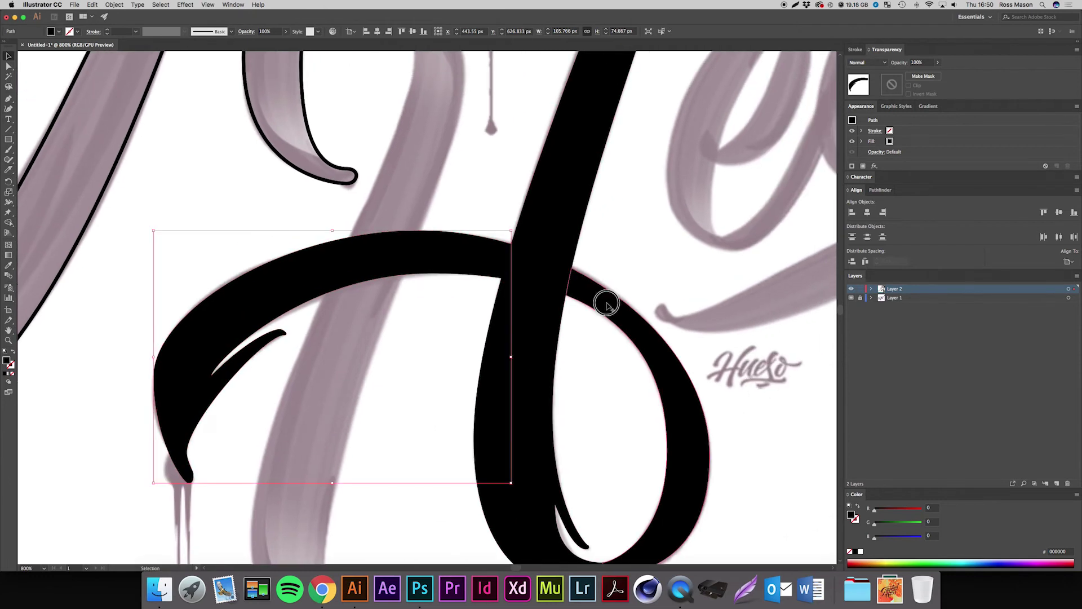
left_click(607, 302)
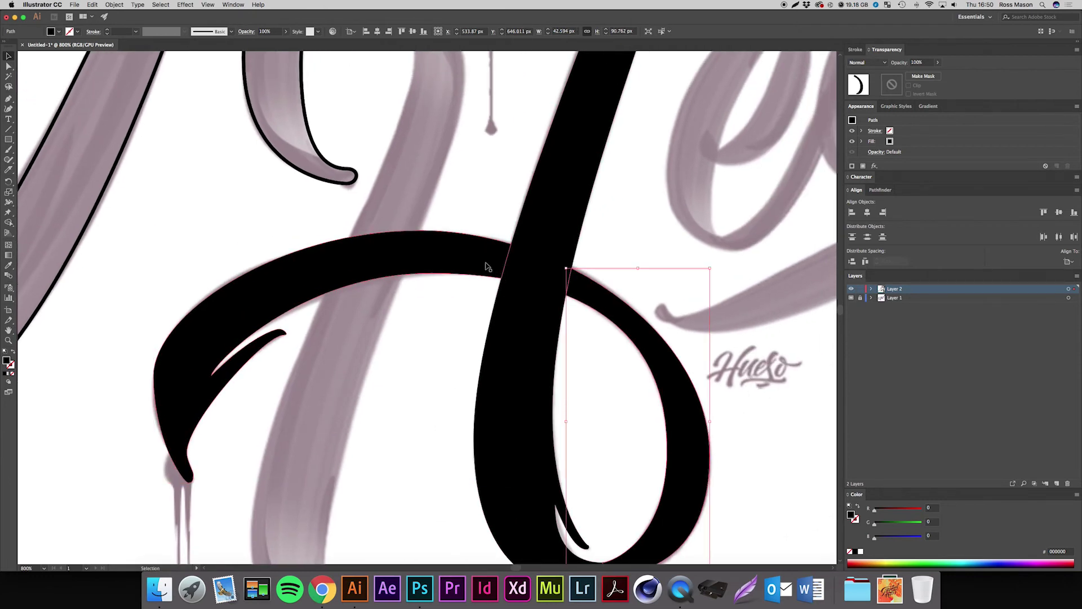
left_click(487, 261)
- Try moving the crossbar arc's lower end anchor into the stem with Direct Selection, and undo the move
left_click_drag(577, 321, 467, 370)
key("super+equal")
key("super+equal")
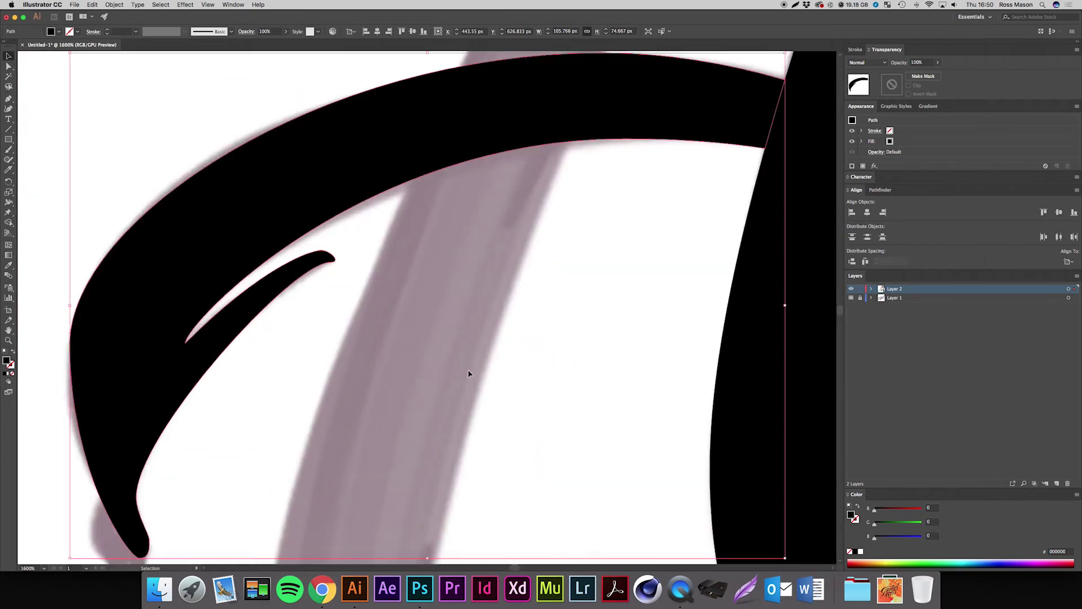
left_click_drag(567, 292, 389, 366)
left_click_drag(576, 327, 283, 392)
key("a")
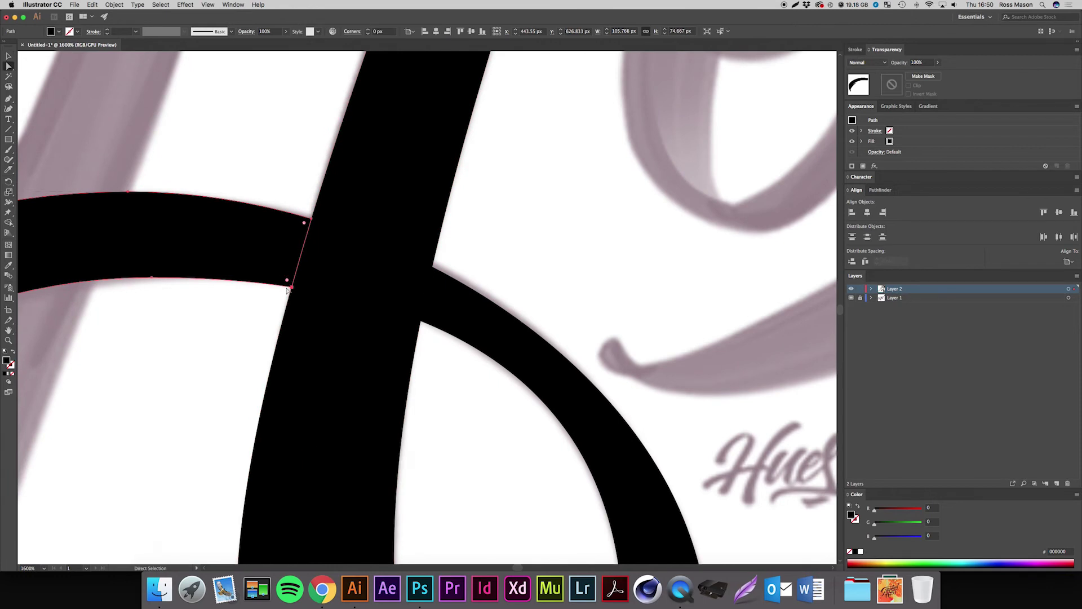
left_click(288, 282)
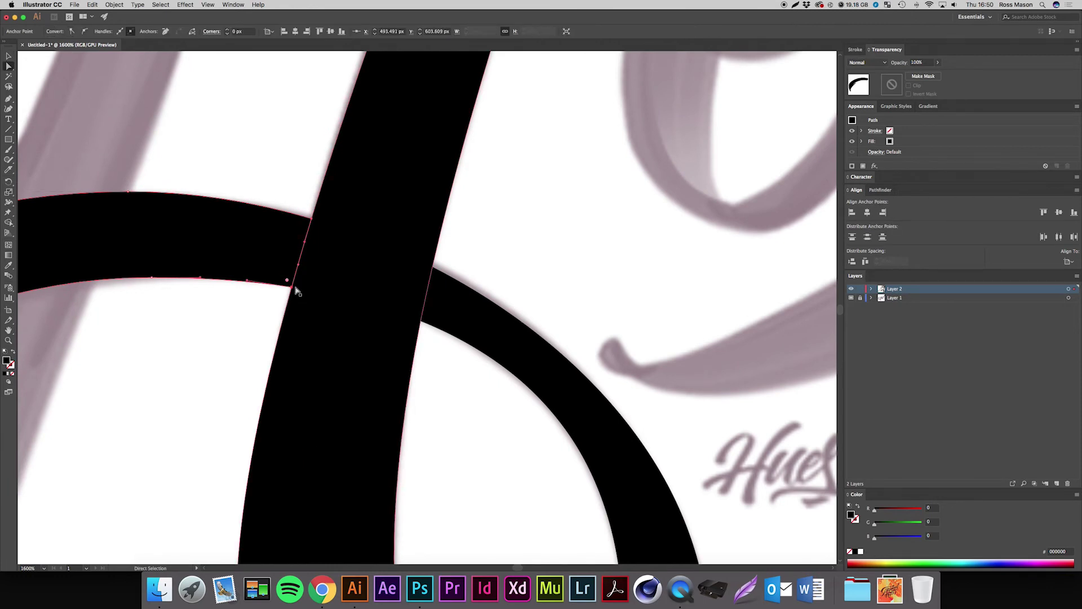
left_click_drag(294, 287, 366, 307)
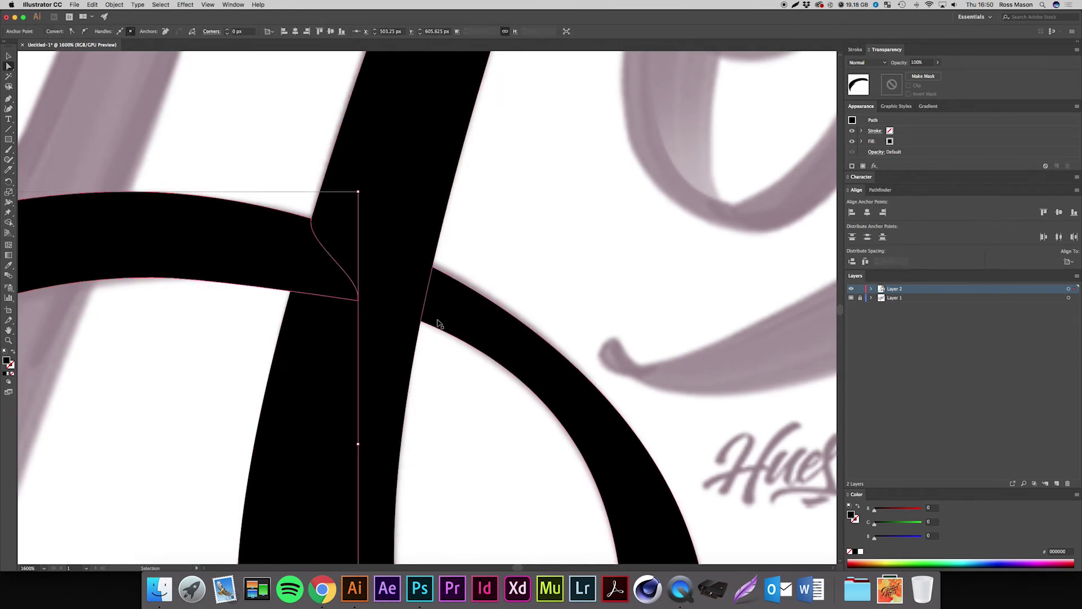
left_click(447, 318)
key("super+z")
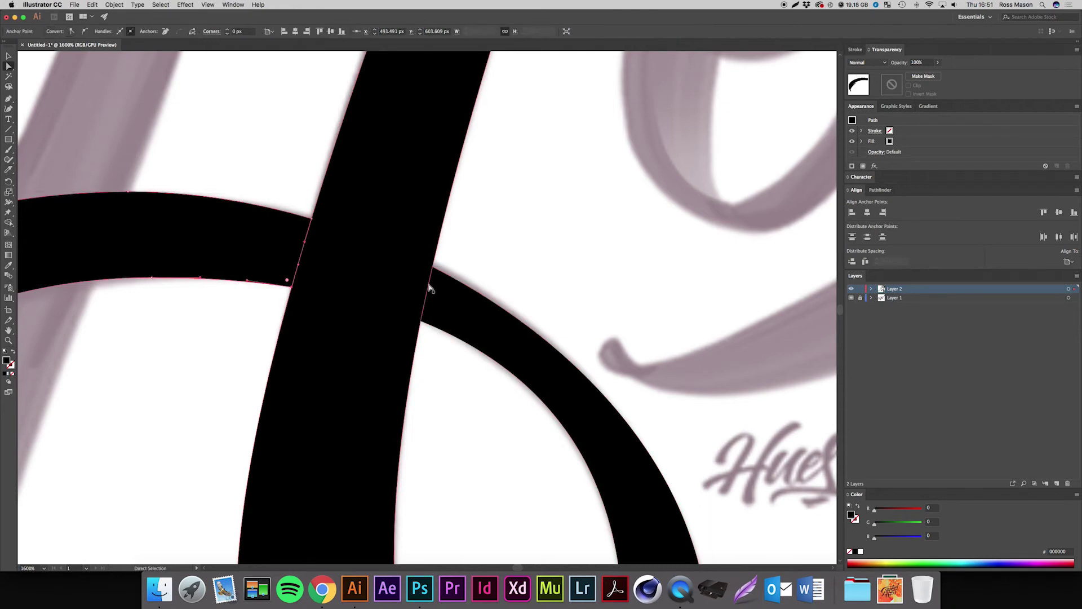
- Try to merge the crossbar arc and the loop arc across the stem with the Shape Builder, and check both pieces
key("v")
left_click(528, 292)
left_click(489, 317)
left_click(180, 229, "shift")
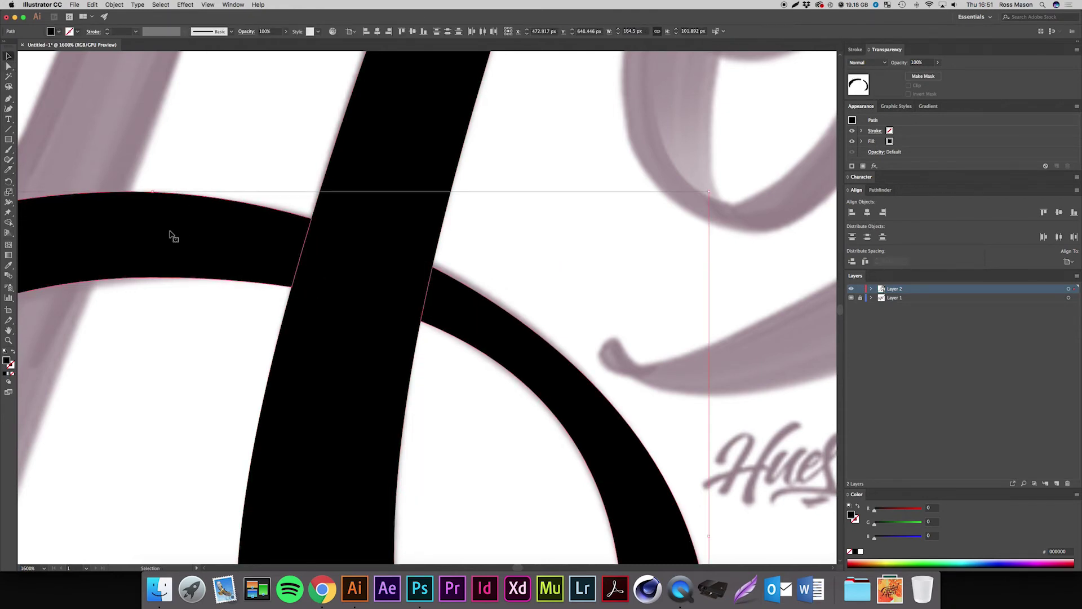
left_click(8, 221)
left_click_drag(200, 244, 450, 307)
key("super+shift+a")
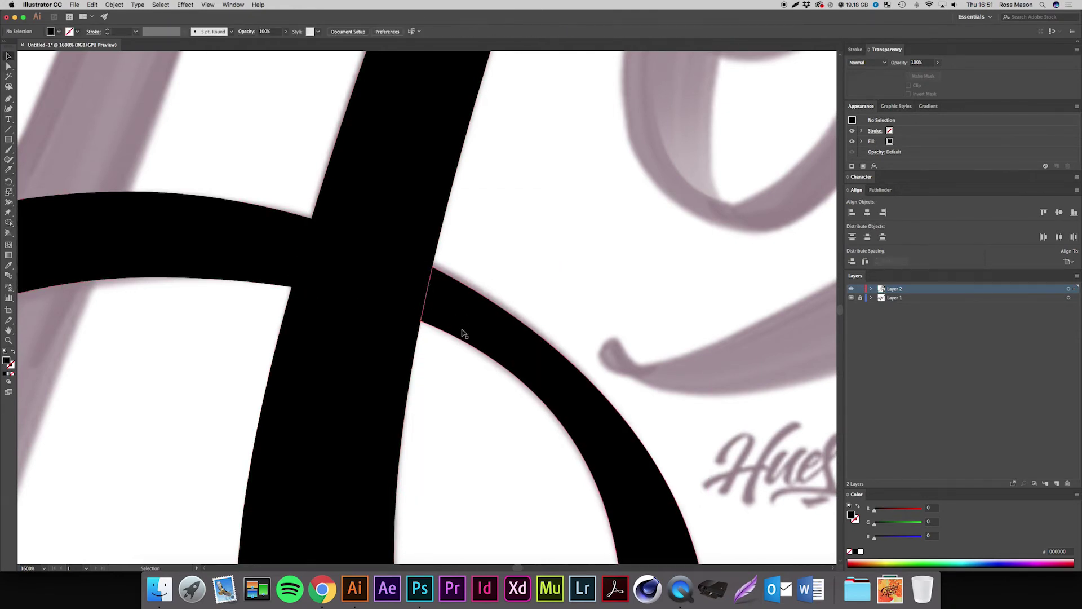
left_click(464, 333)
left_click(181, 261)
- Retry uniting the arcs on both sides of the stem with the Shape Builder, and clear the selection
left_click(486, 346)
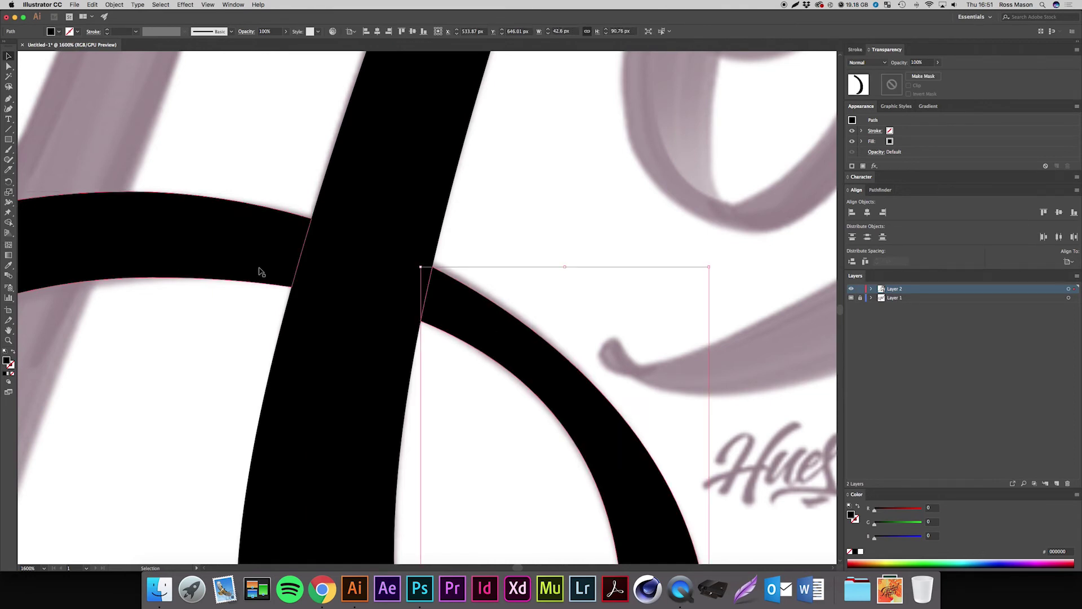
left_click(188, 243, "shift")
left_click(8, 223)
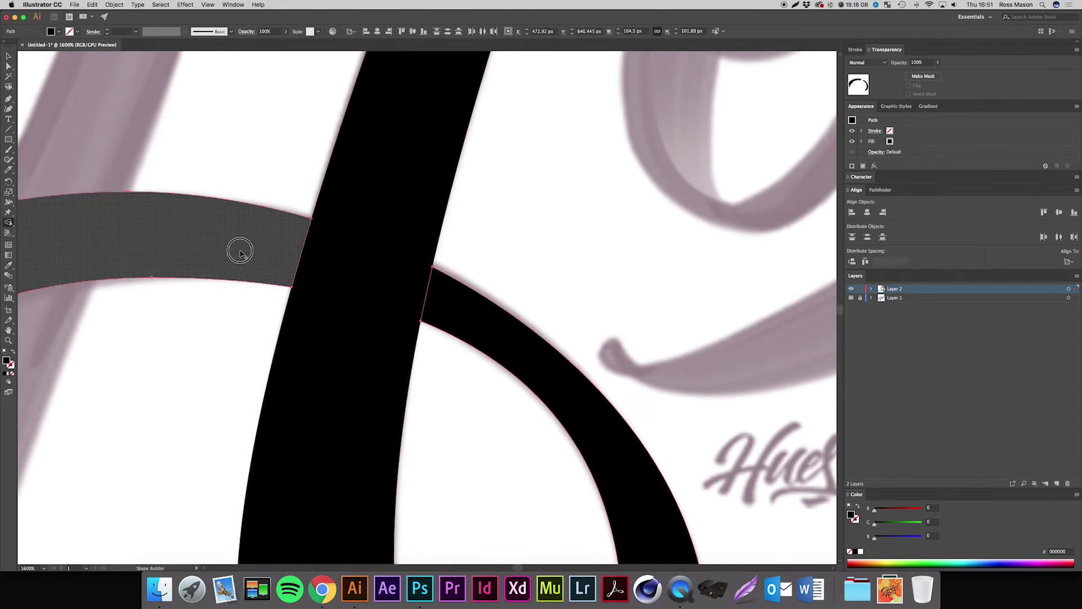
left_click_drag(240, 251, 483, 326)
key("v")
key("super+shift+a")
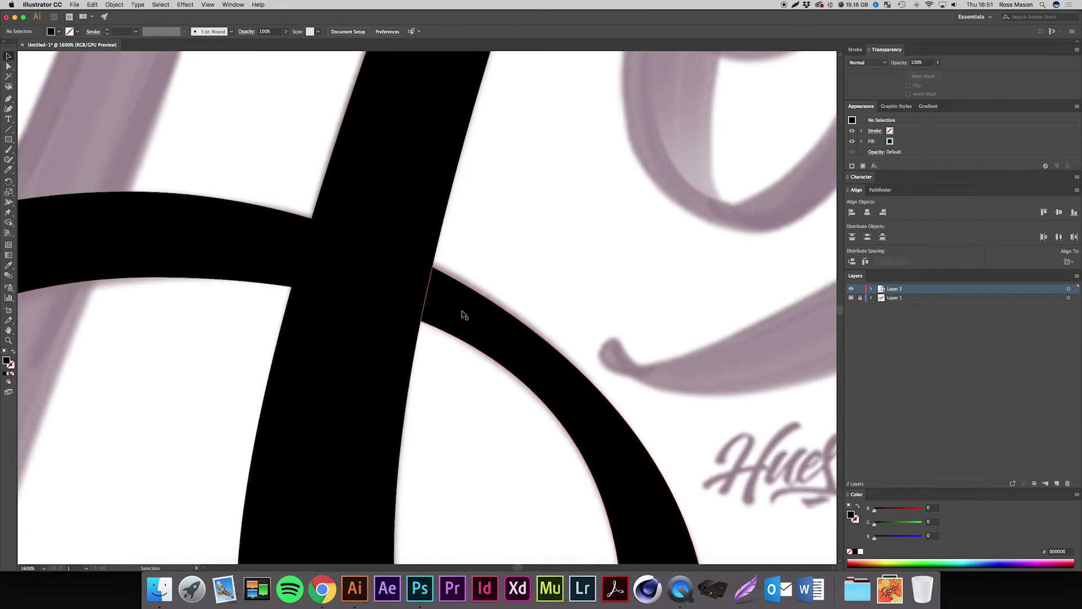
- Check the split between the crossbar arc and the loop arc by selecting each piece in turn
left_click(464, 315)
left_click(244, 267)
left_click(442, 305)
left_click(268, 251)
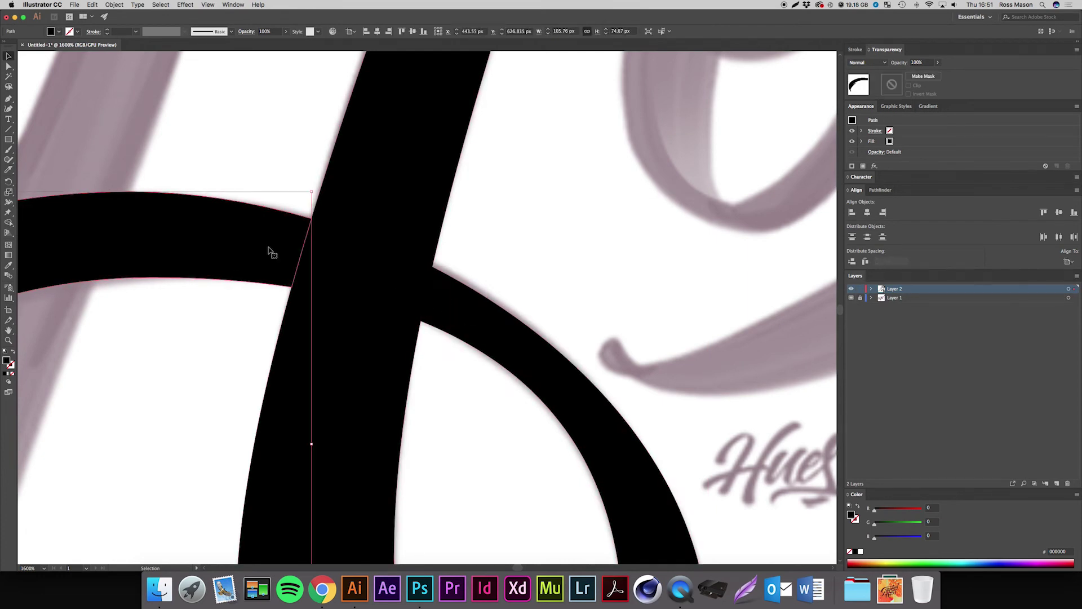
left_click(439, 303)
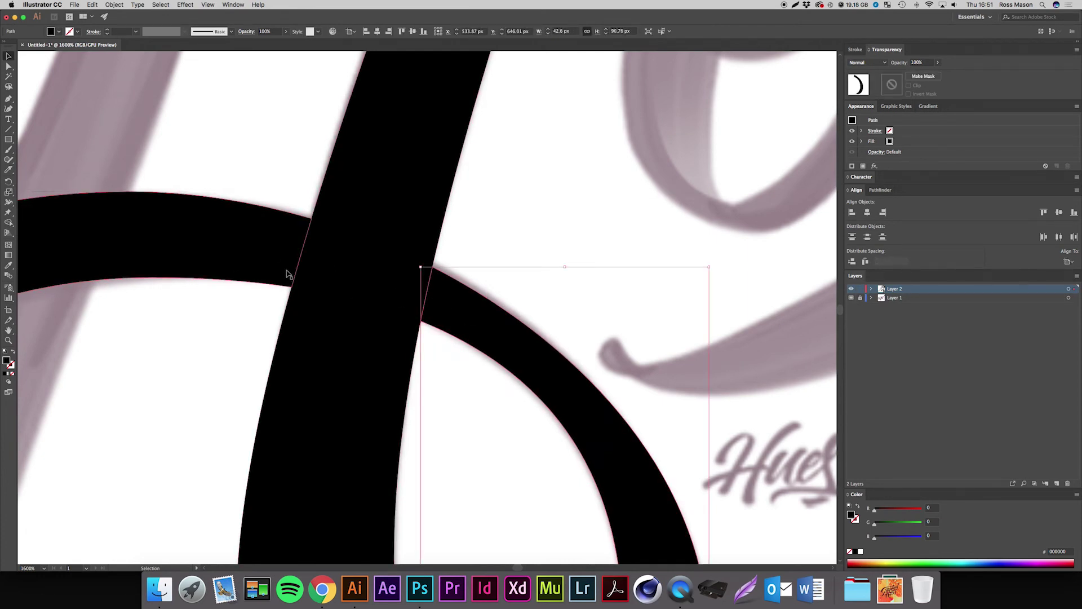
- Try moving the loop arc's lower end anchor into the stem with Direct Selection, and undo the move
key("a")
scroll(287, 274, "down", 10)
scroll(287, 274, "right", 4)
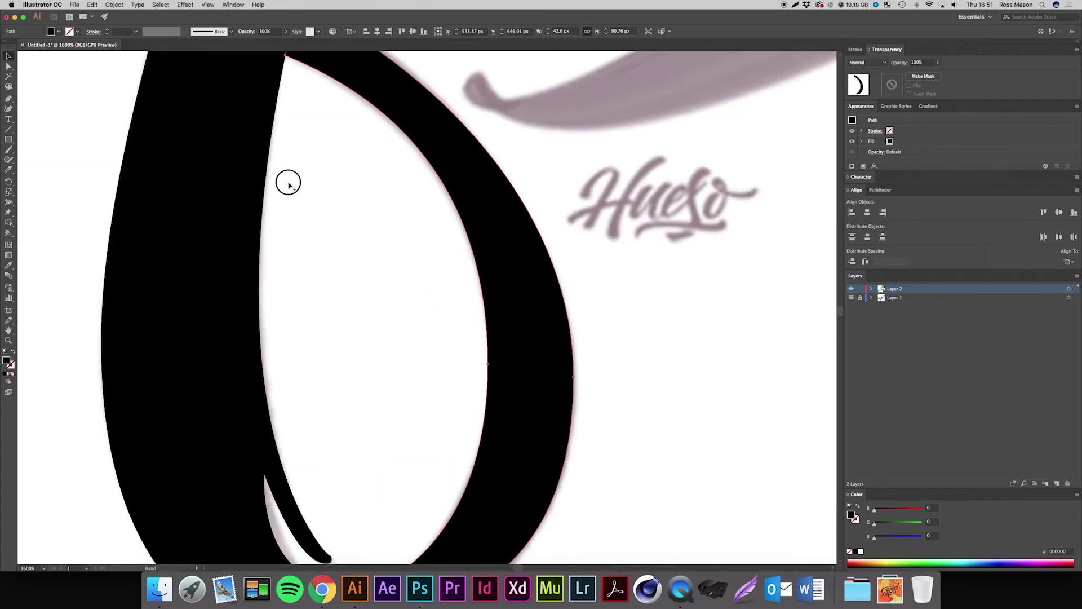
left_click_drag(288, 182, 446, 375)
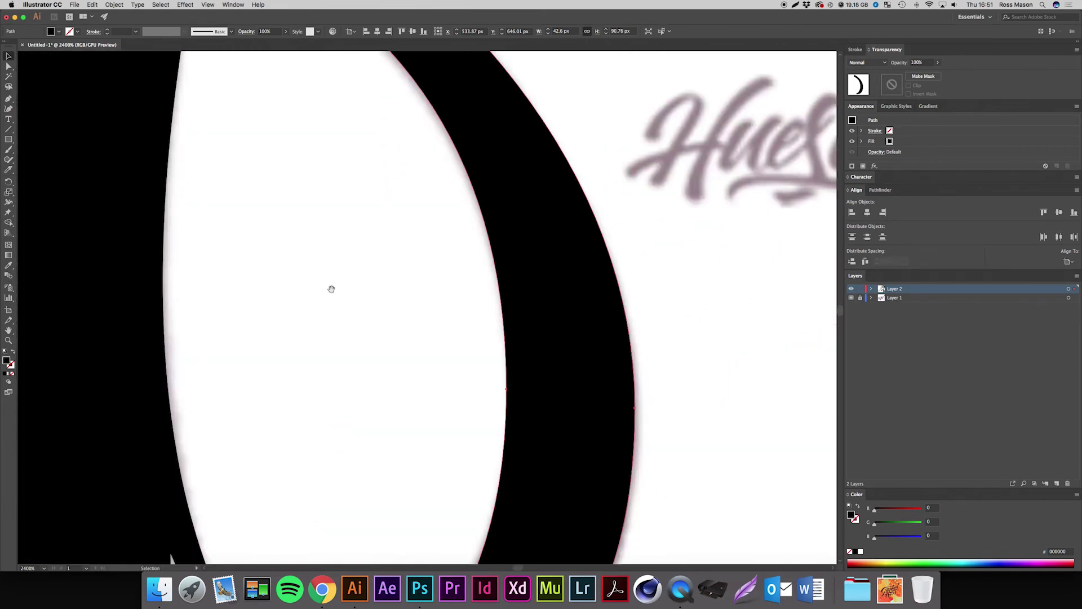
left_click_drag(243, 125, 512, 468)
key("a")
left_click_drag(472, 269, 366, 223)
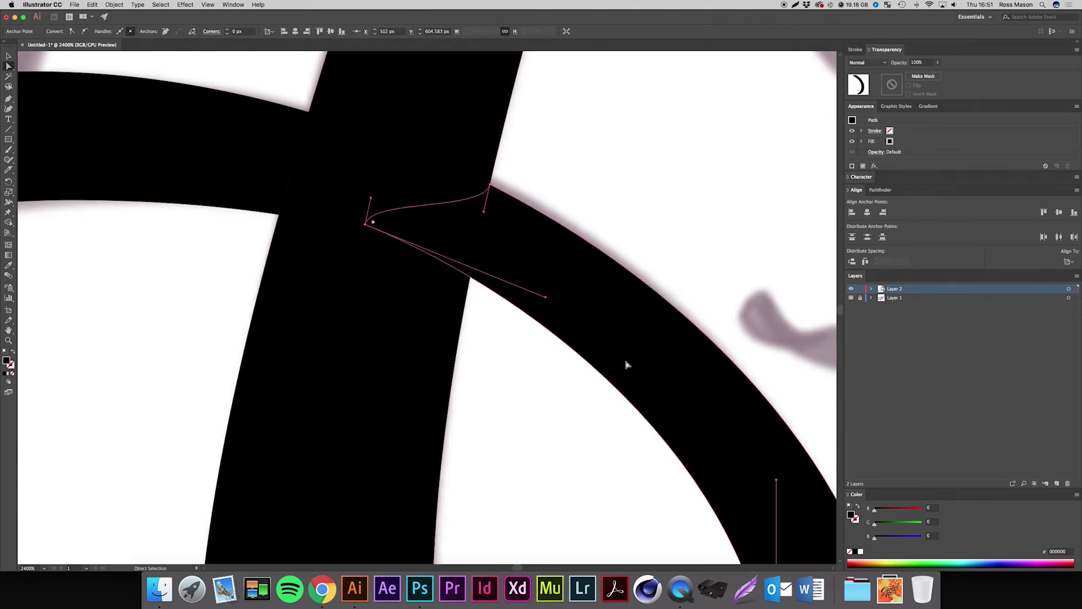
key("super+z")
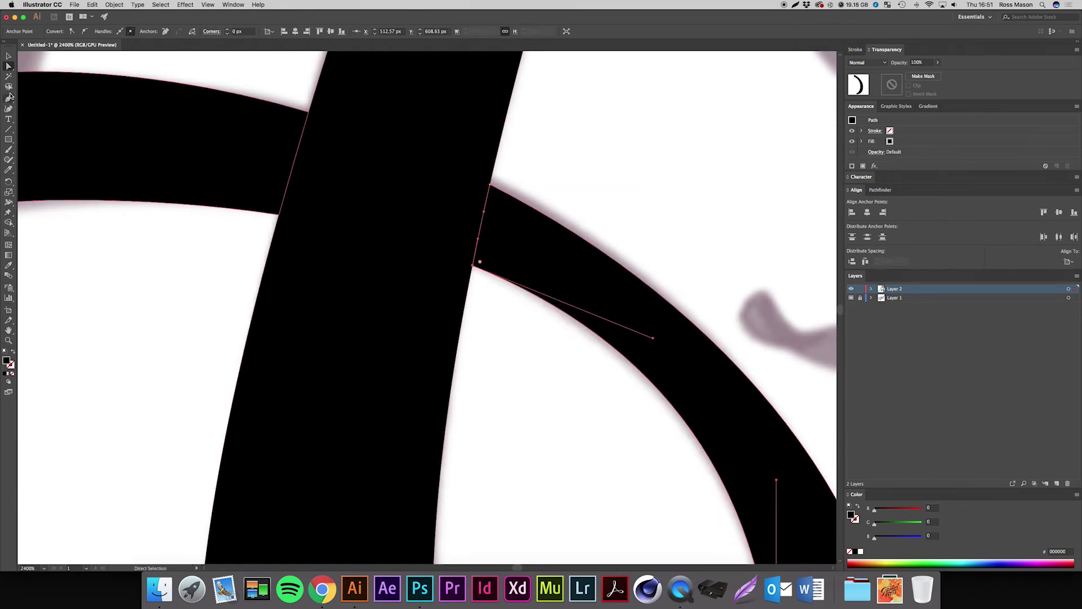
- Isolate the loop arc and add an anchor point beside the lower corner of its end at the stem's edge
left_click(11, 99)
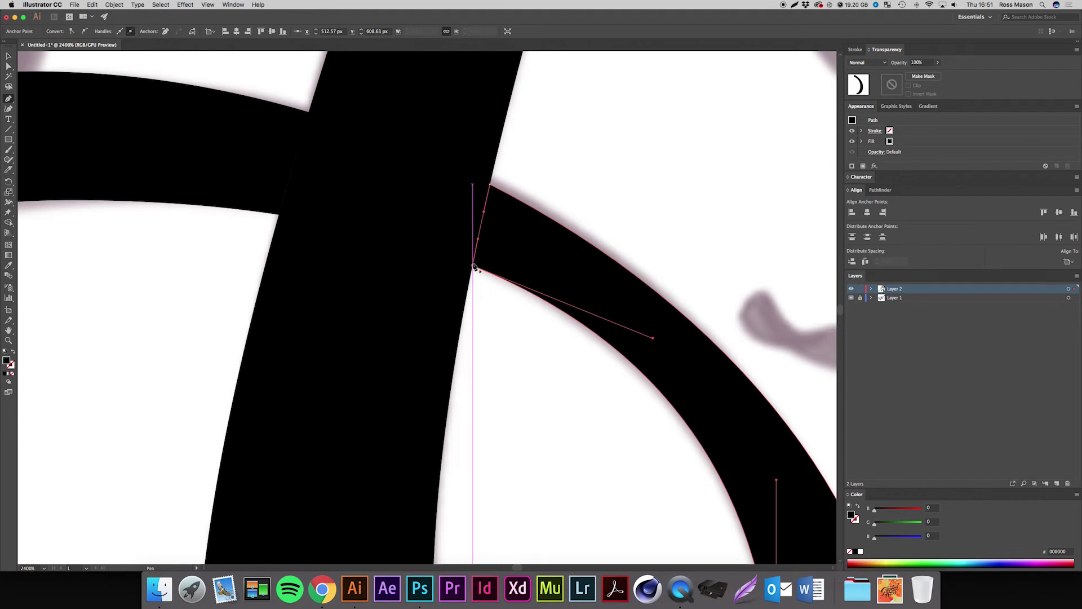
key("super+plus")
key("super+plus")
key("v")
double_click(473, 267)
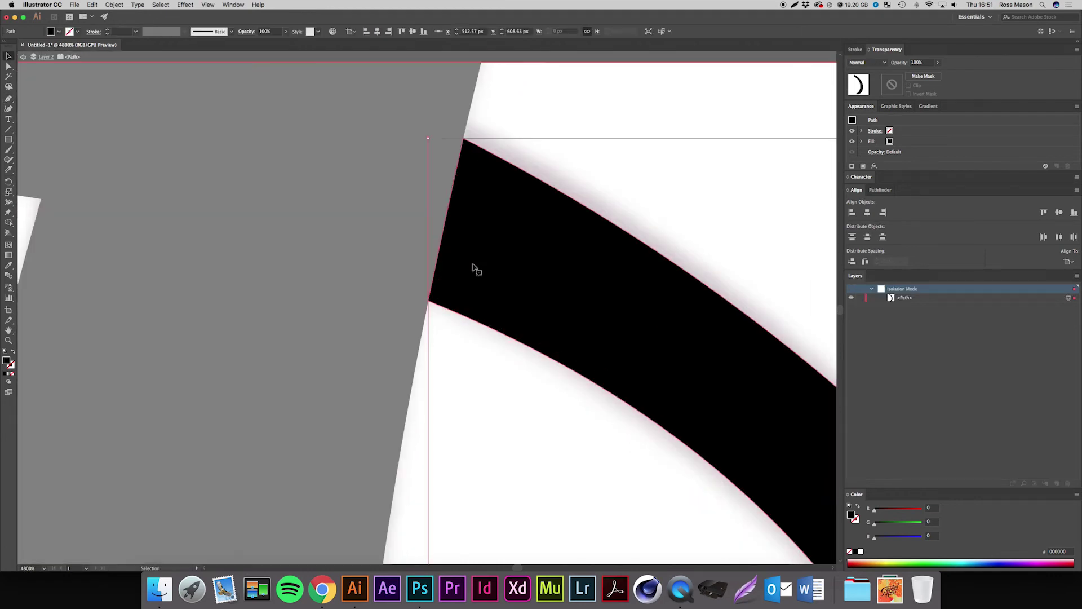
left_click(473, 272)
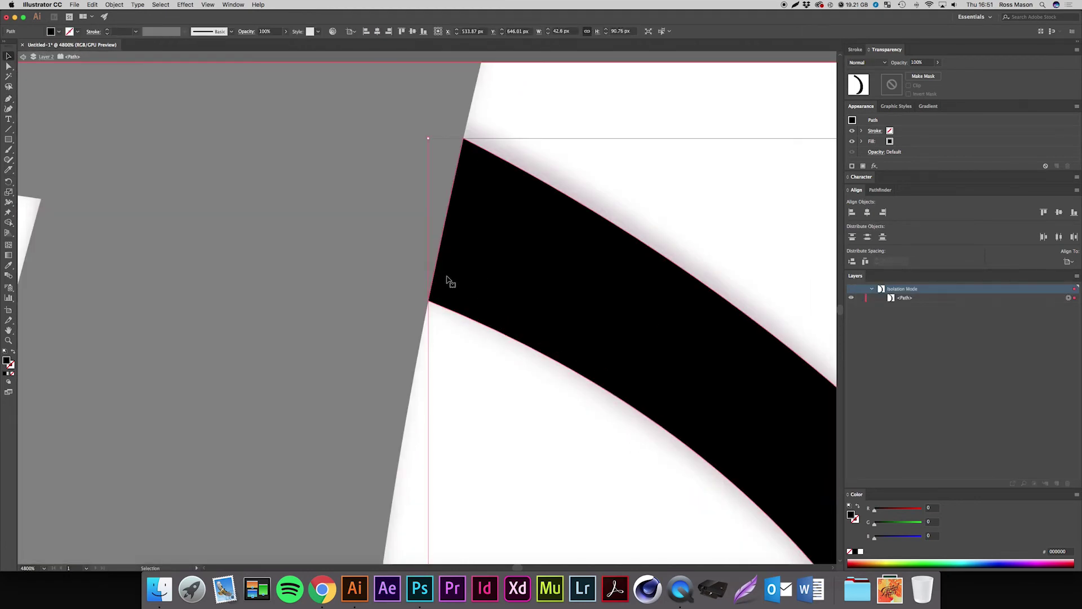
key("p")
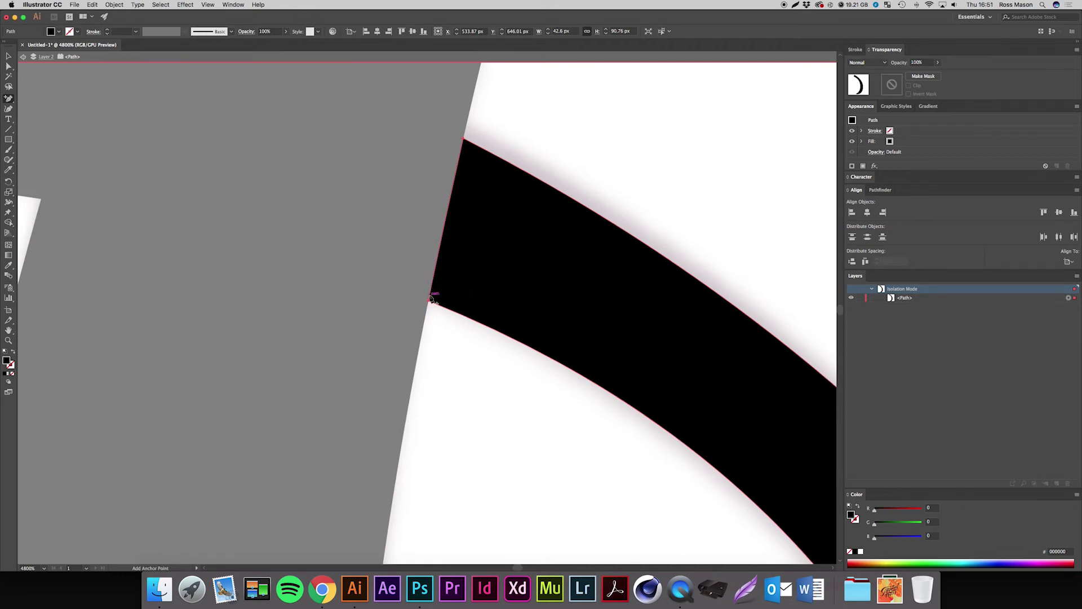
left_click(432, 298)
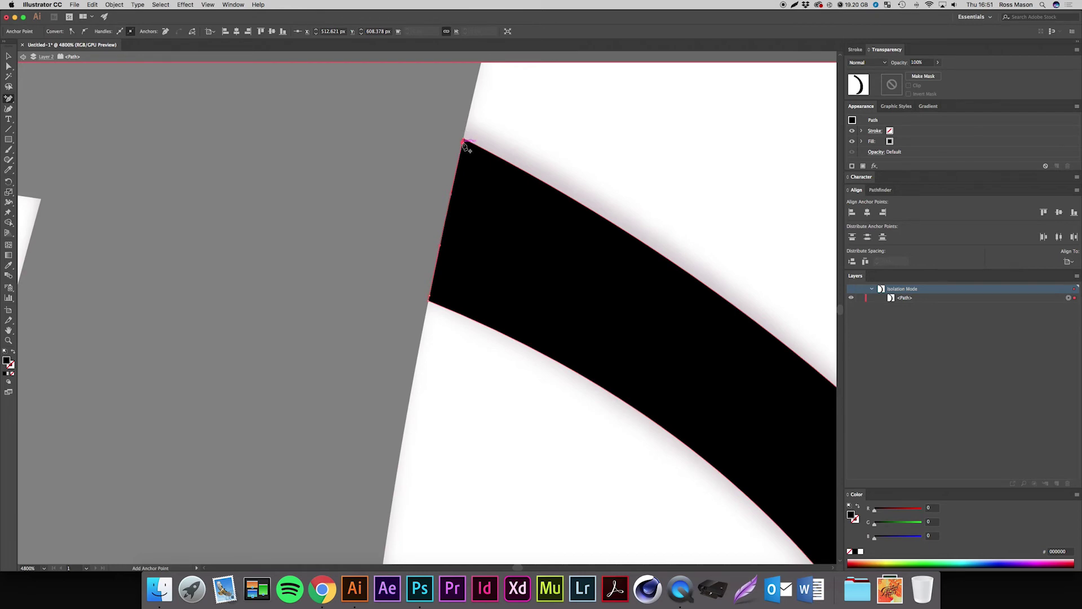
- Extend the loop arc across the stem, placing its two end corners on the crossbar arc's end corners
left_click_drag(463, 142, 277, 115)
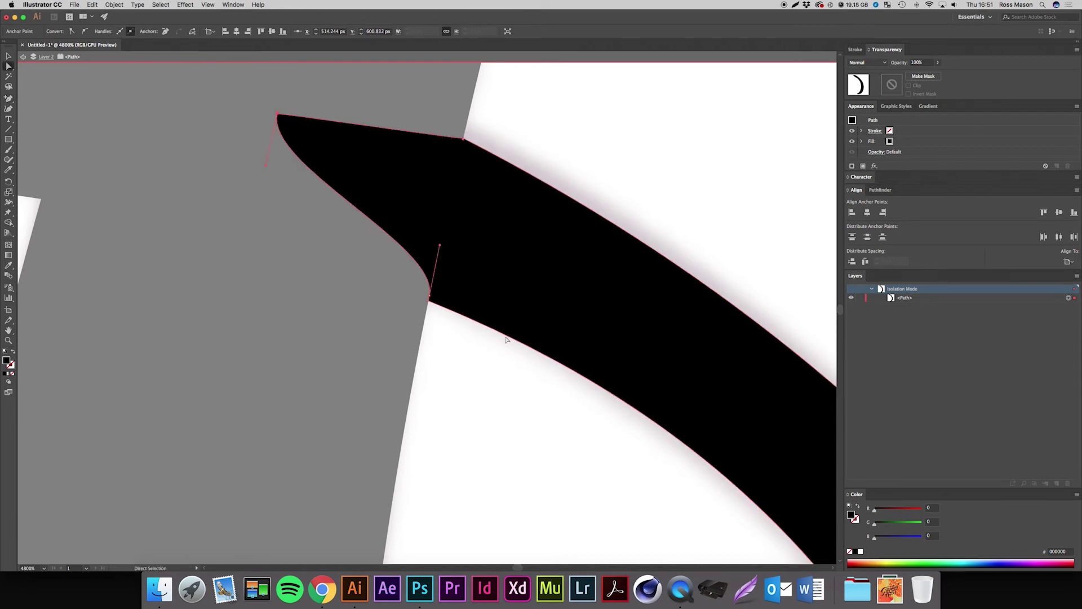
left_click_drag(432, 299, 231, 257)
key("super+minus")
key("super+minus")
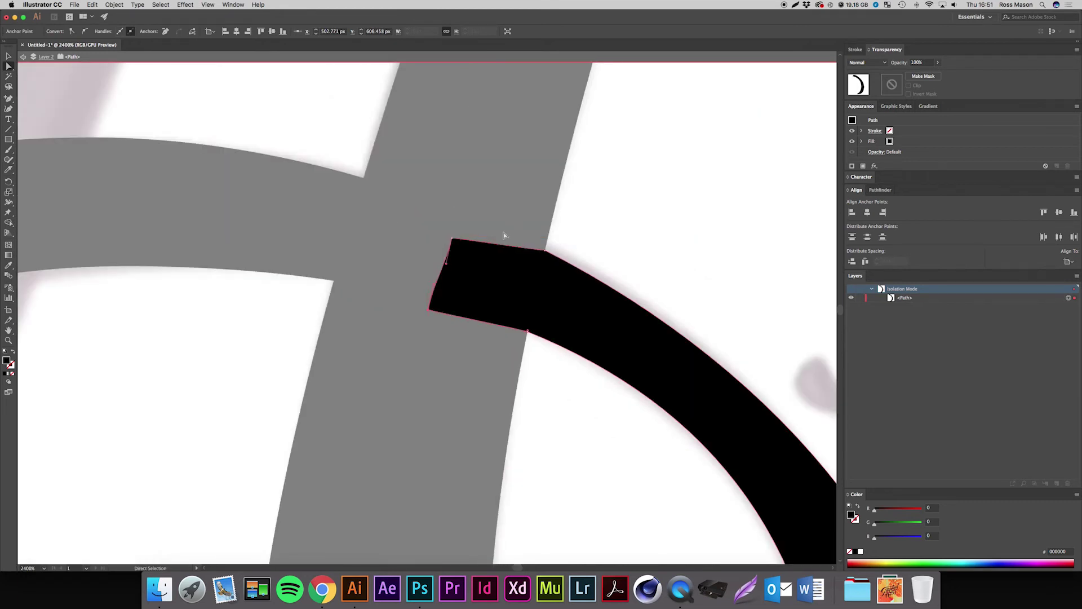
left_click_drag(451, 241, 428, 213)
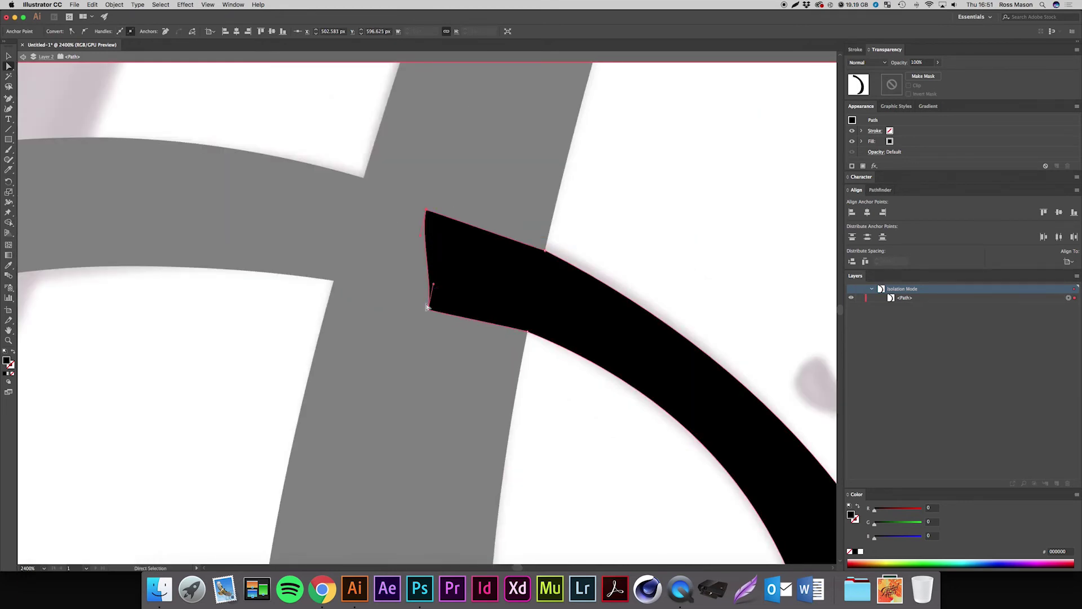
left_click_drag(427, 307, 334, 280)
left_click_drag(426, 212, 363, 179)
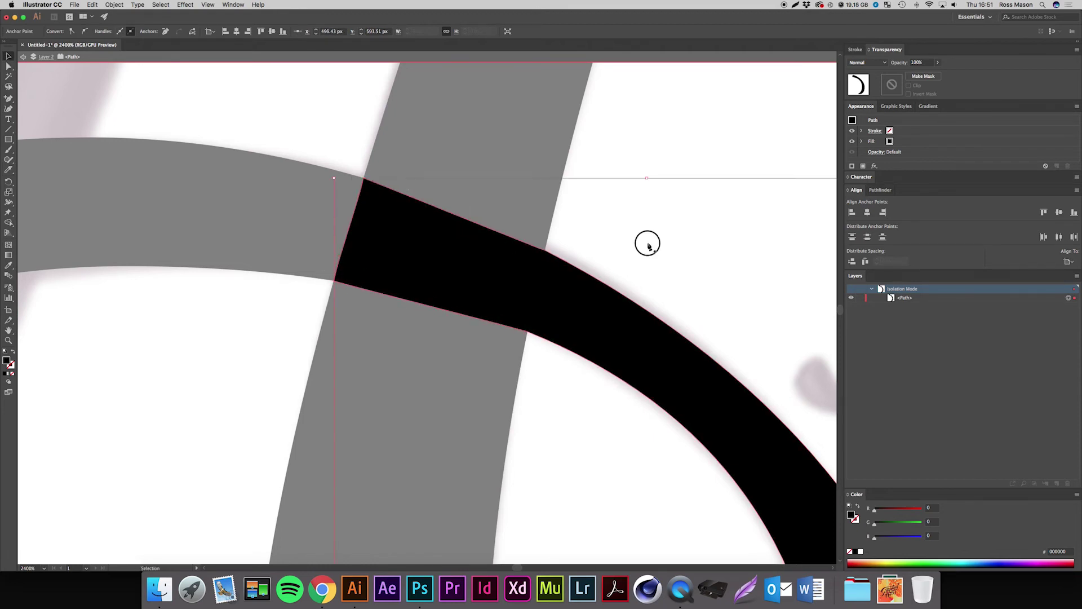
- Leave isolation mode and unite the crossbar arc with the extended loop arc using the Shape Builder
key("v")
double_click(647, 242)
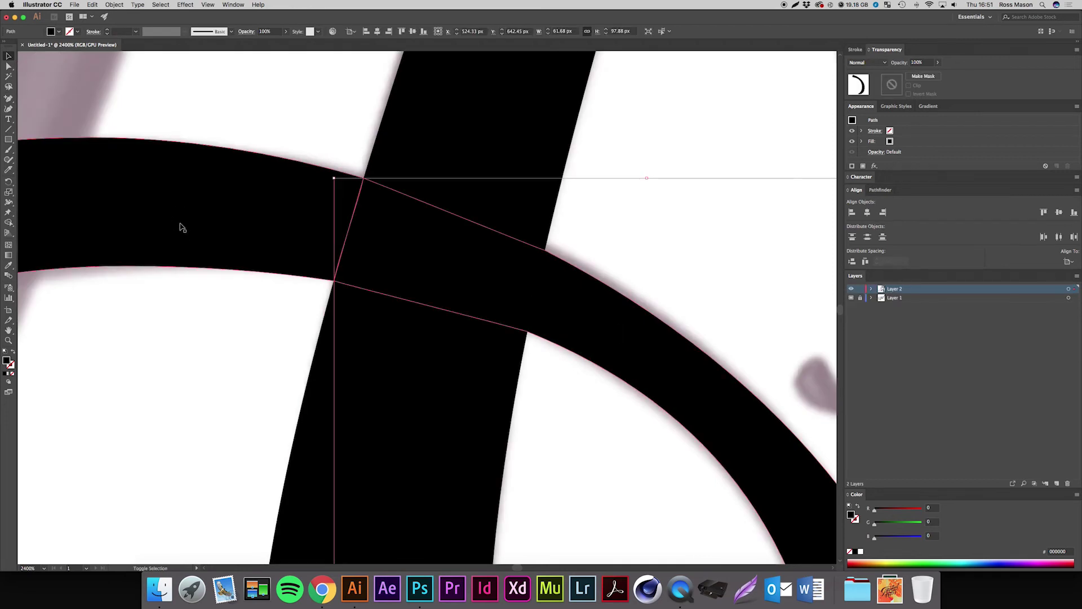
left_click(181, 225)
left_click(8, 223)
left_click_drag(238, 228, 474, 266)
key("v")
left_click(678, 228)
left_click(605, 310)
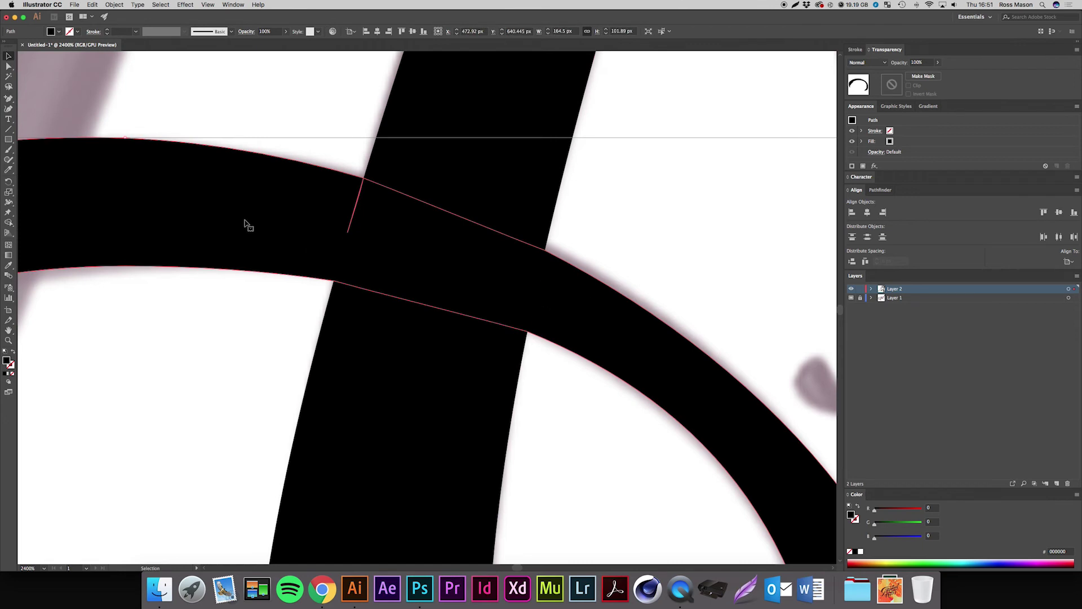
- Examine the whole filled H stroke, and select the merged arc to inspect its outline at the stem crossing
key("super+equal")
key("super+minus")
key("super+minus")
key("super+minus")
key("super+minus")
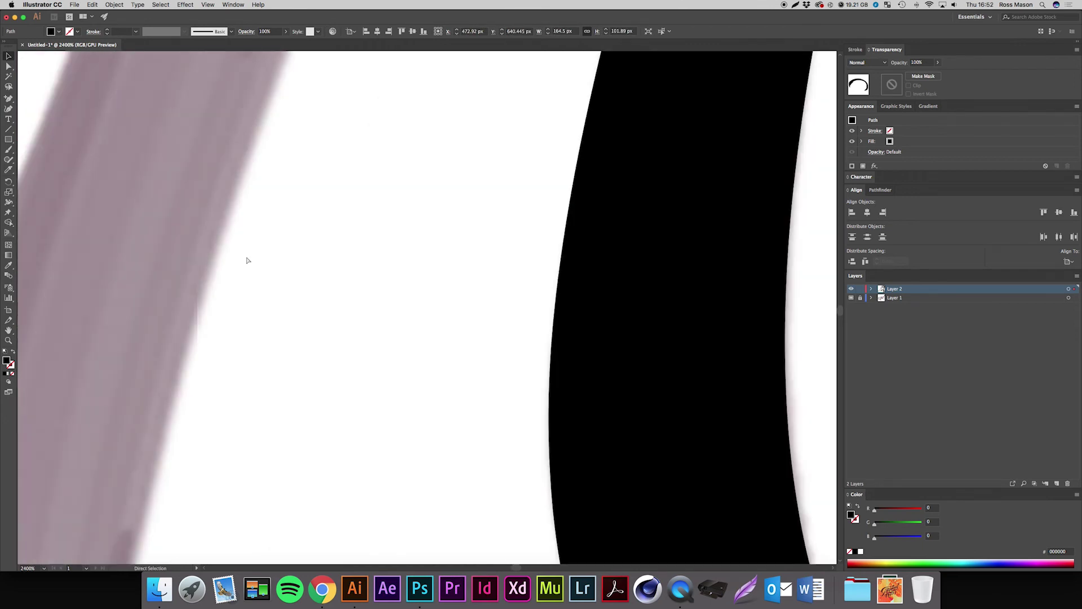
left_click_drag(356, 250, 286, 325)
left_click(357, 366)
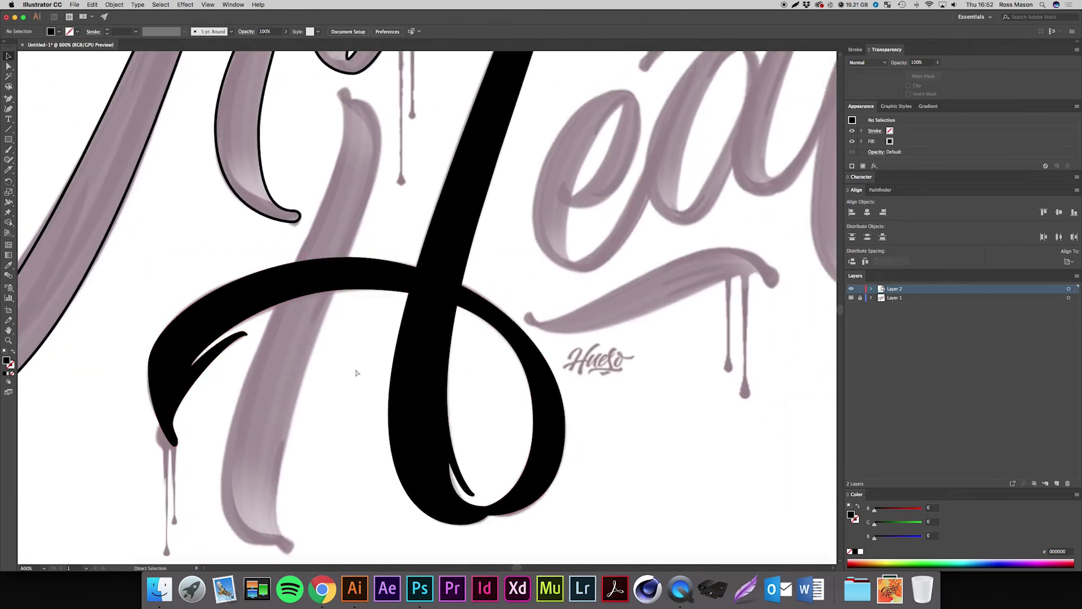
key("super+equal")
key("super+equal")
key("super+equal")
key("super+equal")
left_click_drag(357, 365, 357, 419)
left_click(308, 210)
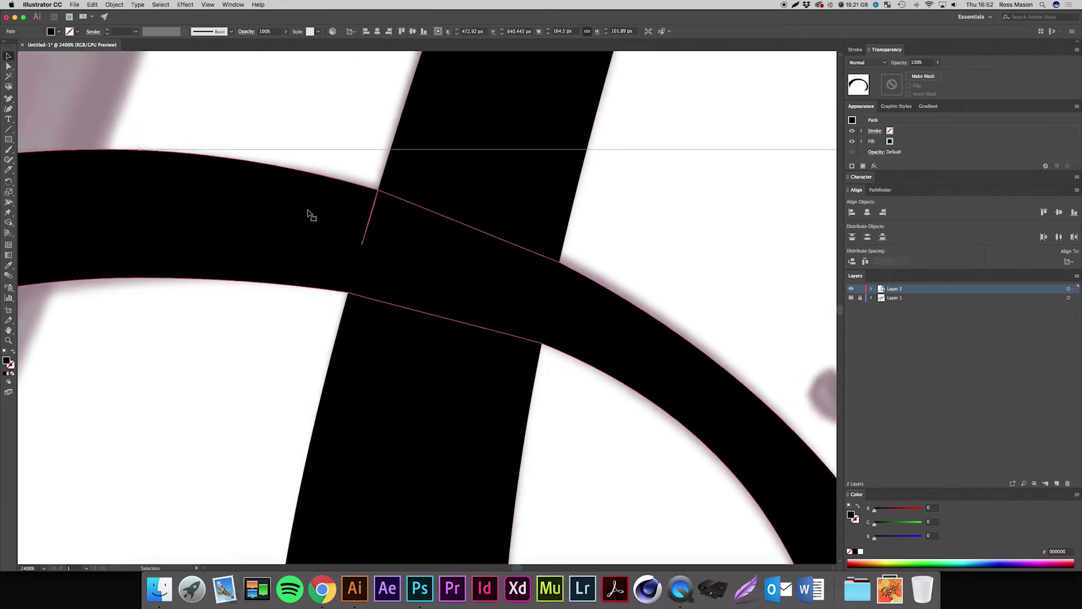
- Delete the stray anchor point at the end of the leftover line inside the merged arc
key("a")
key("minus")
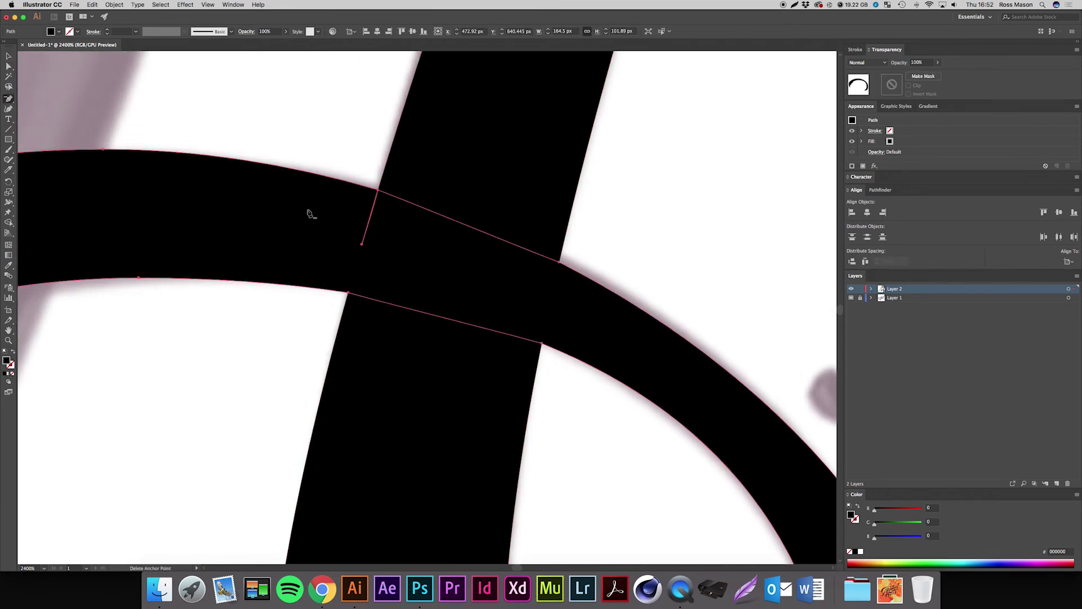
left_click(362, 246)
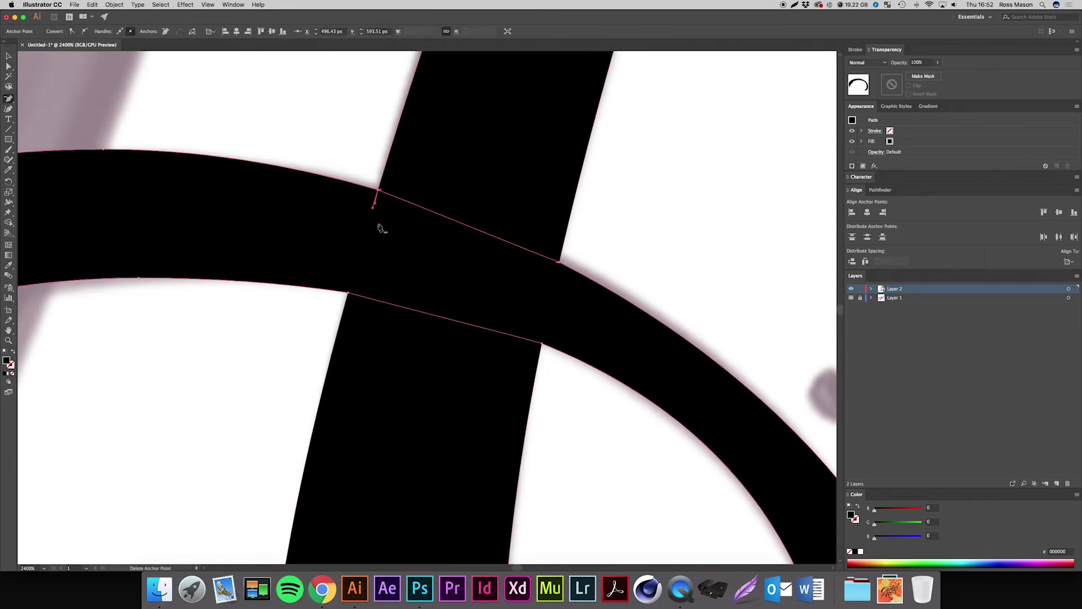
left_click_drag(341, 359, 331, 360)
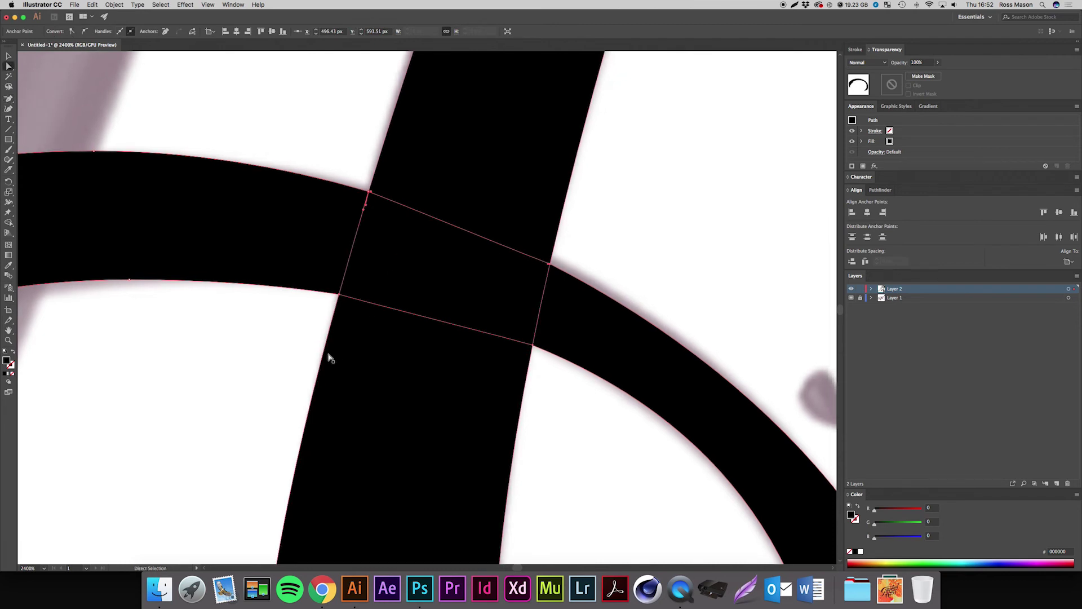
left_click(293, 360)
- Collapse the remaining short spur by moving its end anchor onto the arc's upper corner at the stem
key("XF86AudioRaiseVolume")
key("super+equal")
key("super+equal")
left_click_drag(300, 294, 435, 498)
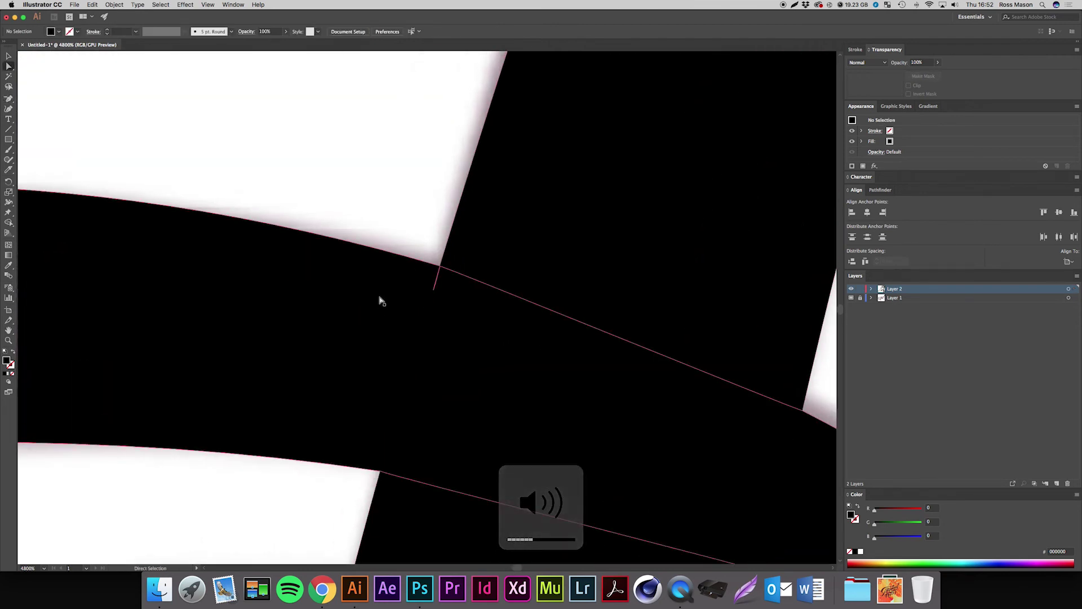
left_click(380, 300)
left_click(440, 266)
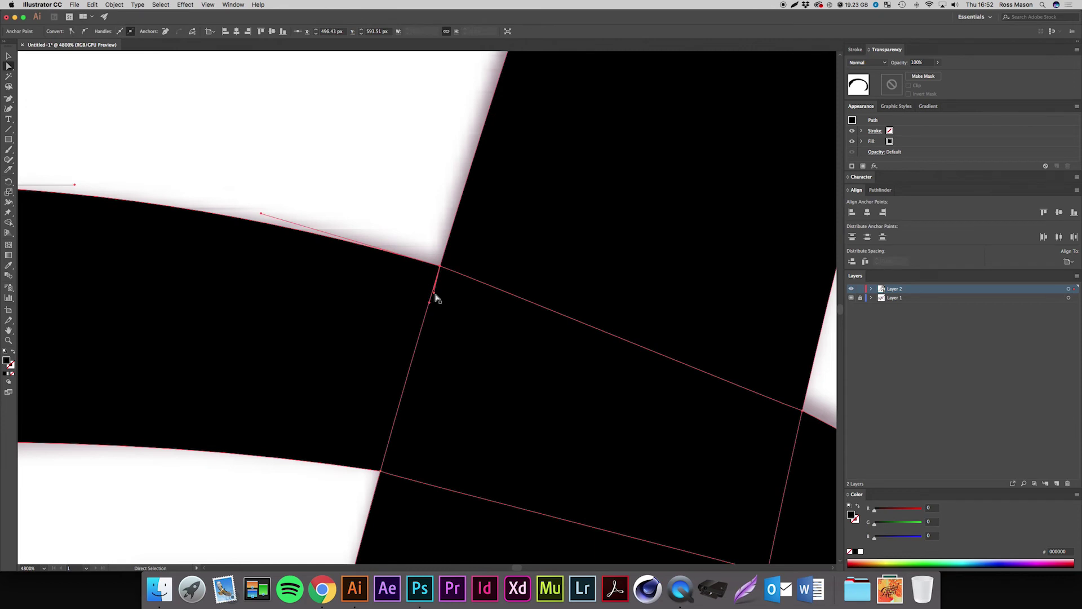
left_click_drag(434, 293, 442, 268)
left_click(434, 229)
key("v")
left_click(402, 277)
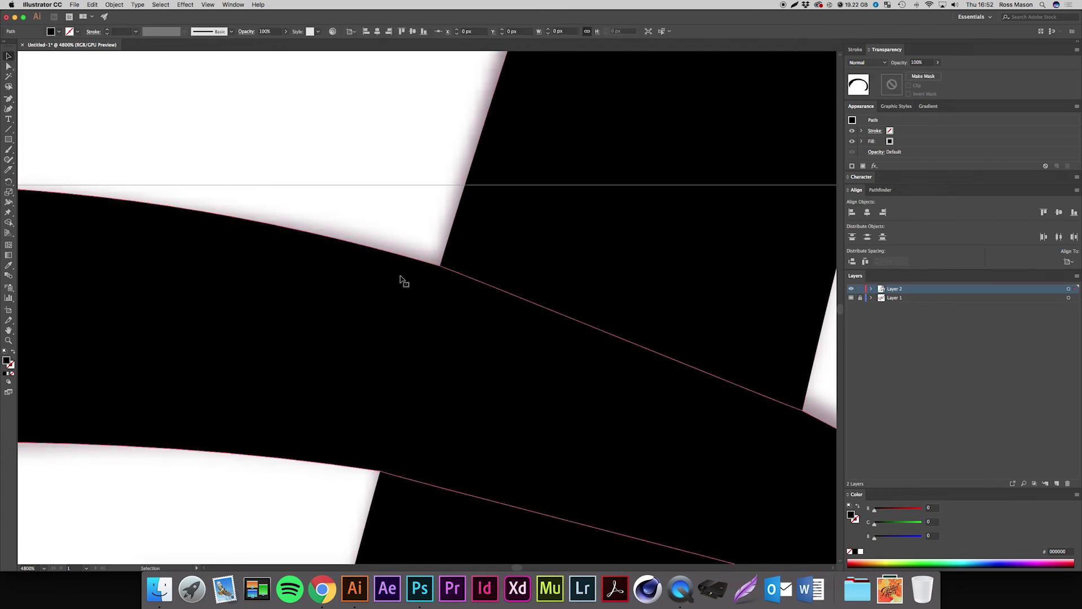
- Pull the topmost anchor slightly away from the arc's upper corner to separate it from the overlapping duplicate
key("a")
left_click(440, 266)
key("super+plus")
key("super+plus")
key("super+plus")
key("super+plus")
key("super+plus")
key("super+plus")
key("super+plus")
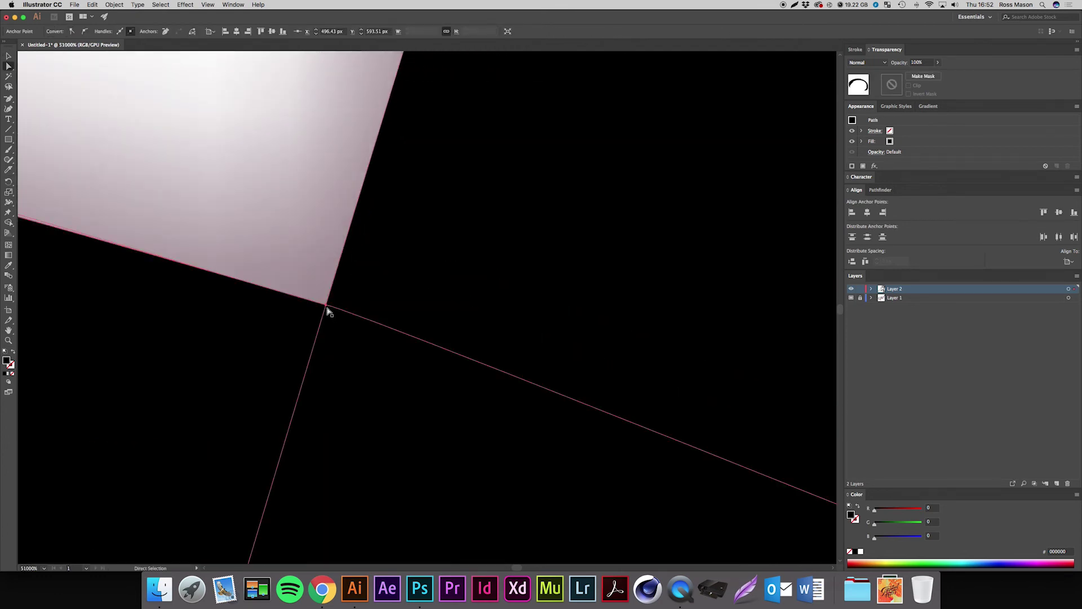
left_click_drag(327, 306, 336, 333)
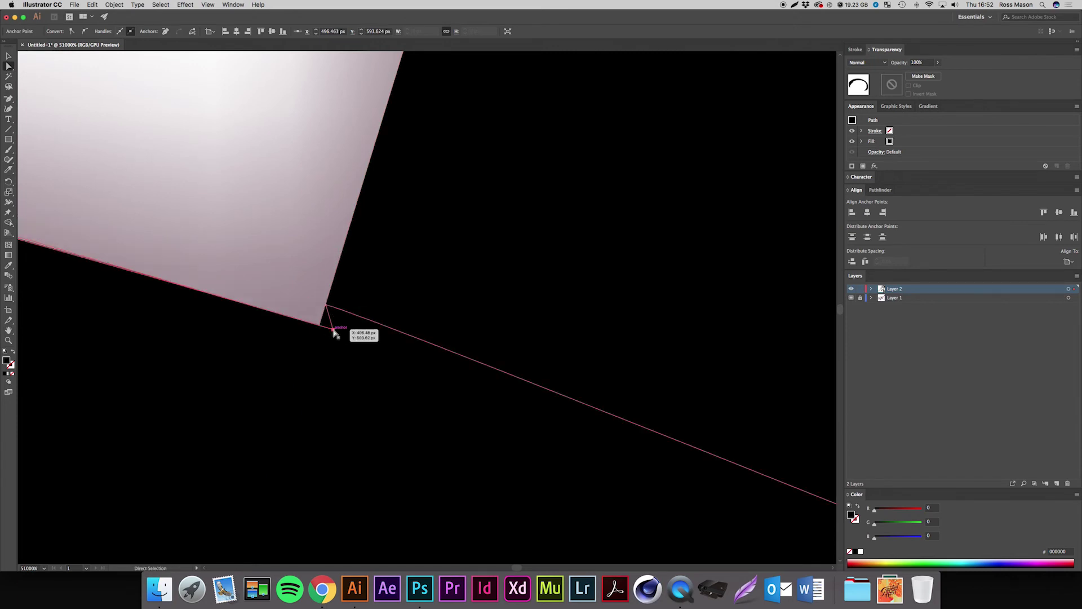
- Delete the duplicate corner anchor and move the remaining anchor back onto the stem corner
key("p")
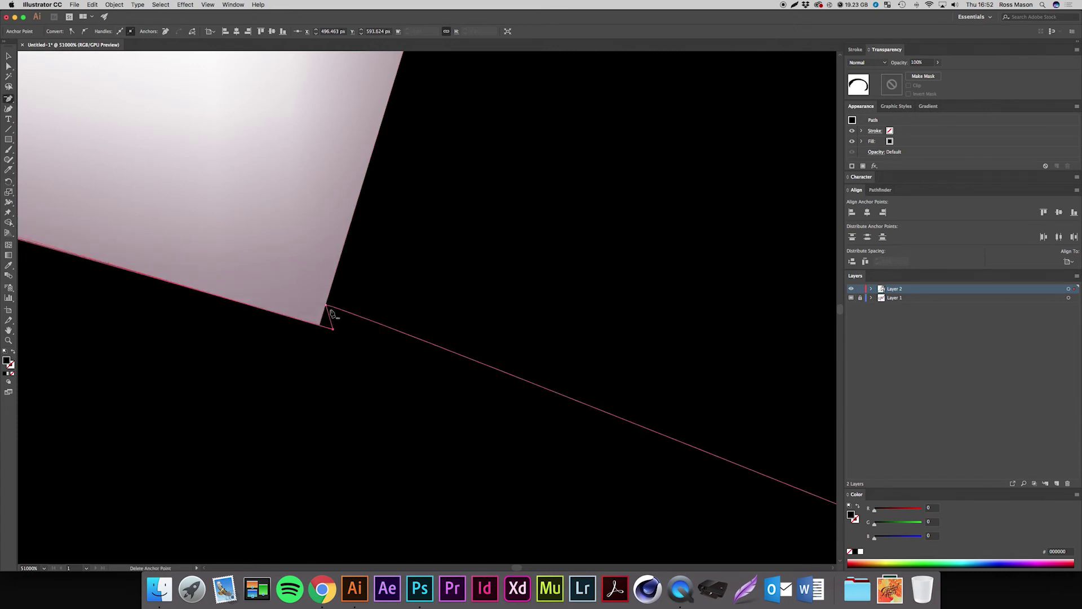
left_click(325, 306)
key("a")
left_click_drag(331, 327, 327, 306)
left_click(329, 269)
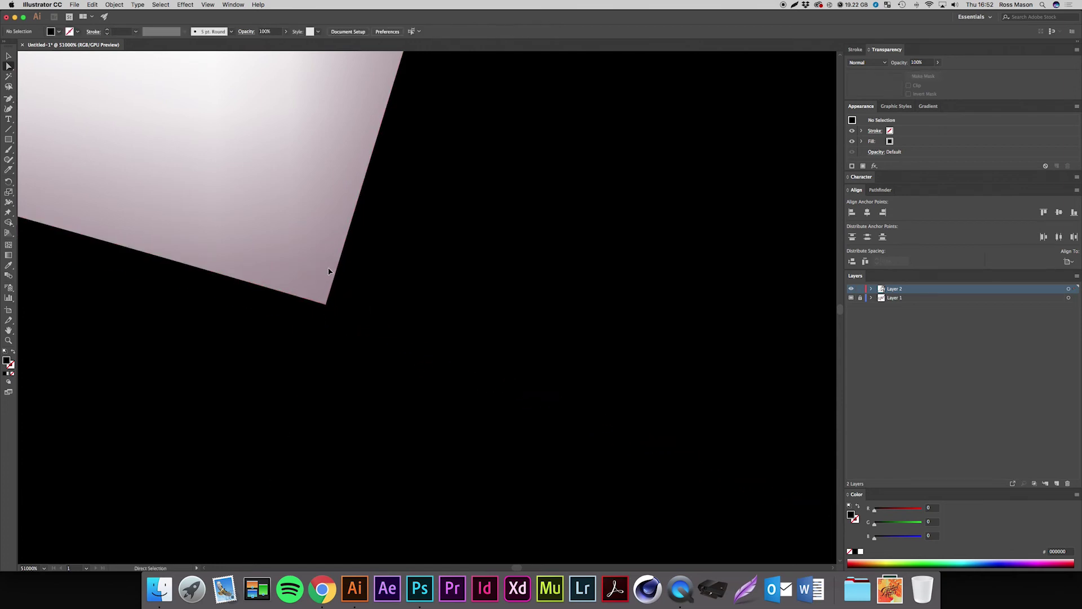
- Try moving the merged arc's lower anchor at the stem's left edge, and restore its position
key("super+minus")
key("super+minus")
key("super+minus")
key("super+minus")
key("super+minus")
scroll(304, 205, "down", 3)
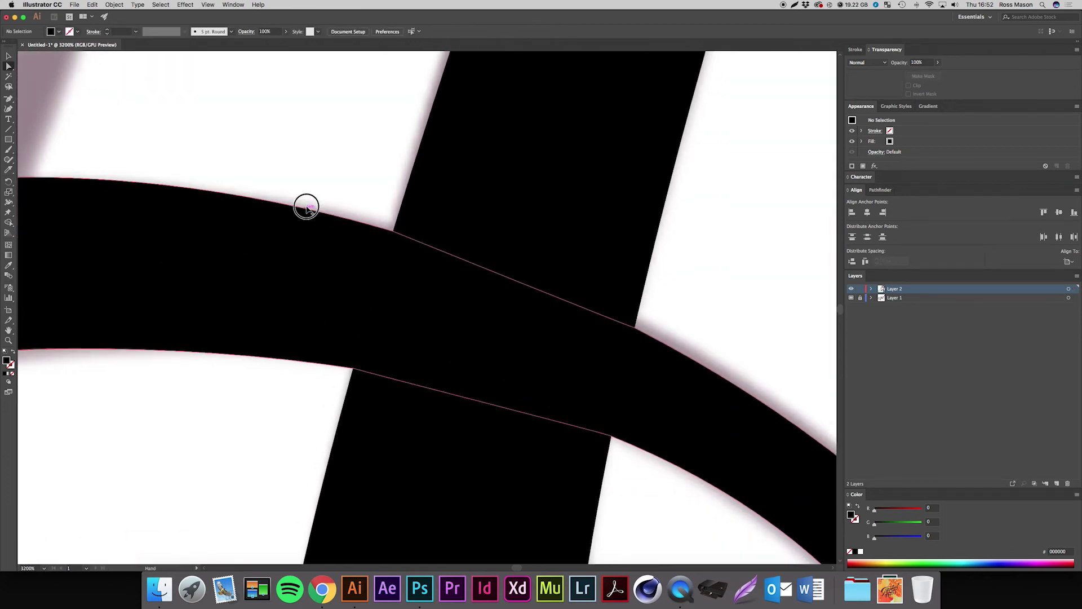
left_click(334, 338)
left_click(353, 363)
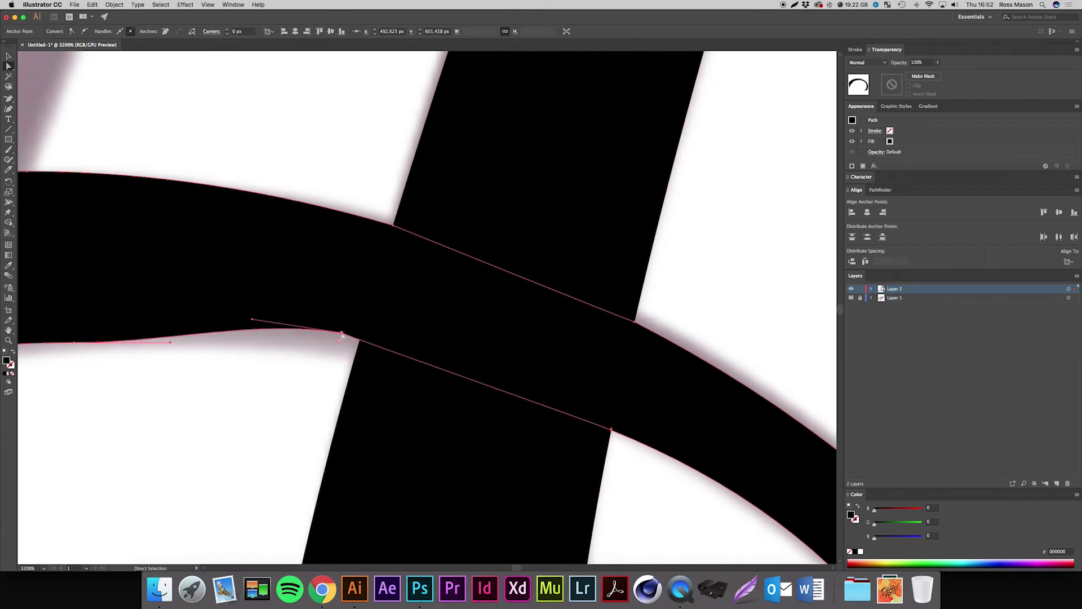
left_click(389, 375)
left_click_drag(388, 376, 373, 366)
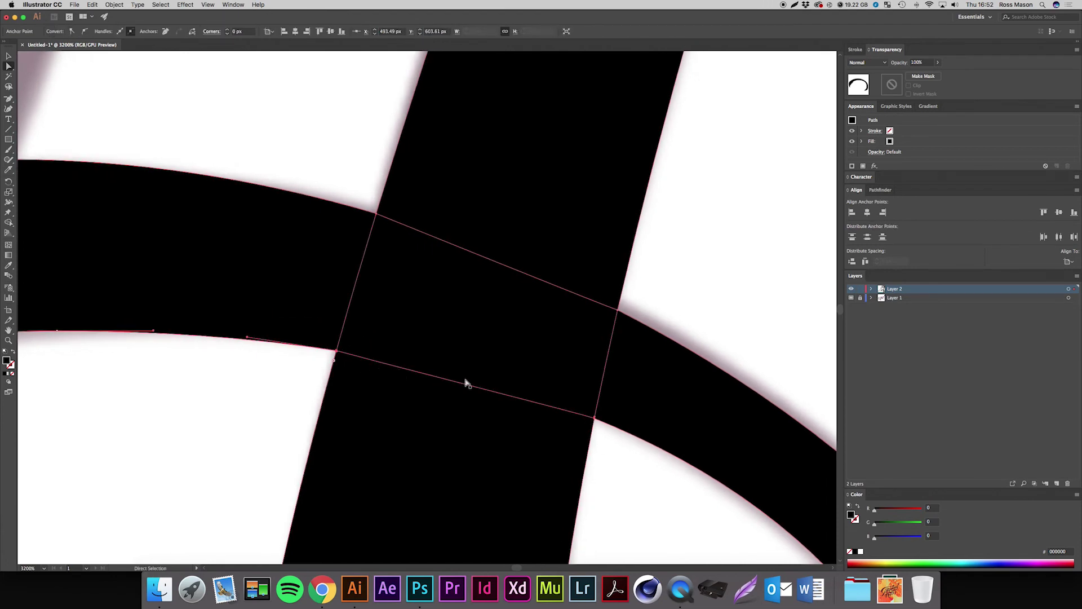
- Curve the arc's lower edge across the stem by extending a direction handle from the anchor at the stem's right edge
left_click_drag(500, 390, 416, 353)
left_click(541, 387)
left_click(511, 384)
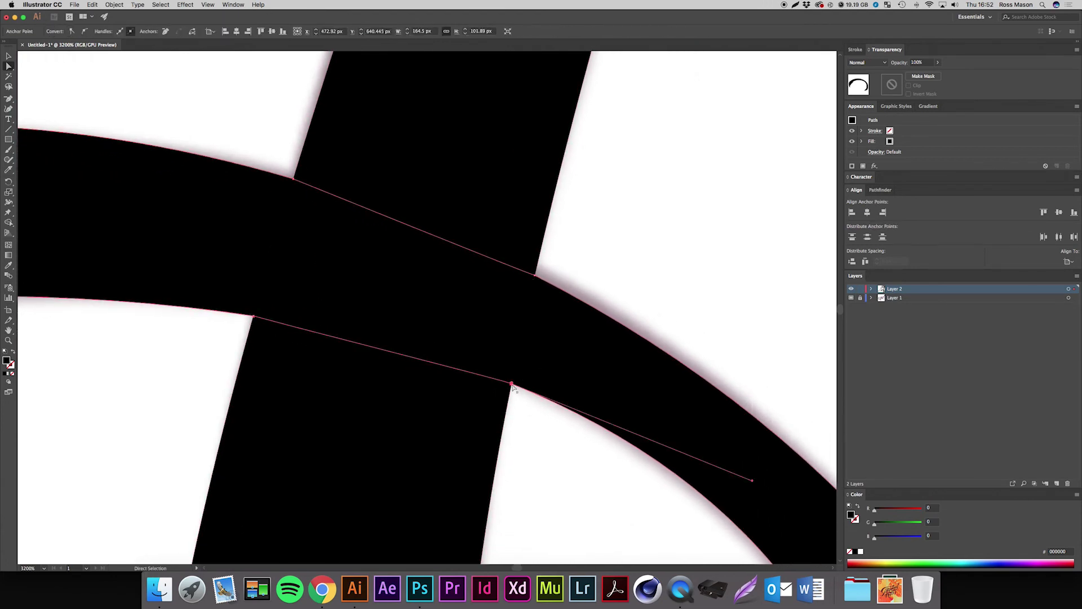
left_click_drag(511, 383, 379, 329)
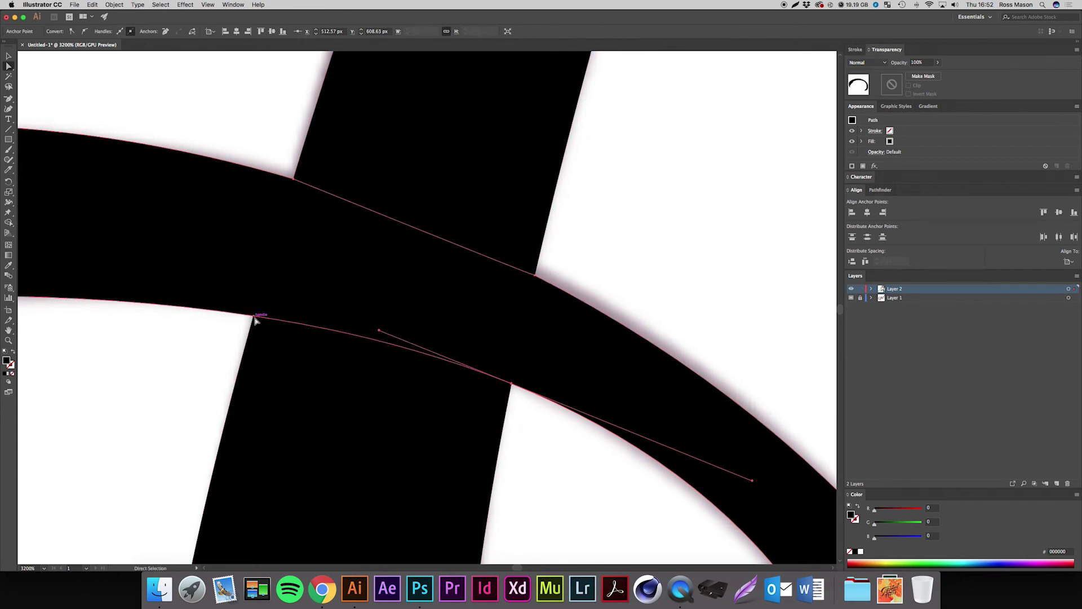
- Balance the arc's lower-edge handles across the stem, and isolate the arc to extend its upper-edge handle from the stem's right side
mouse_move(255, 320)
left_mouse_down()
mouse_move(326, 314)
mouse_move(350, 338)
mouse_move(451, 361)
left_mouse_up()
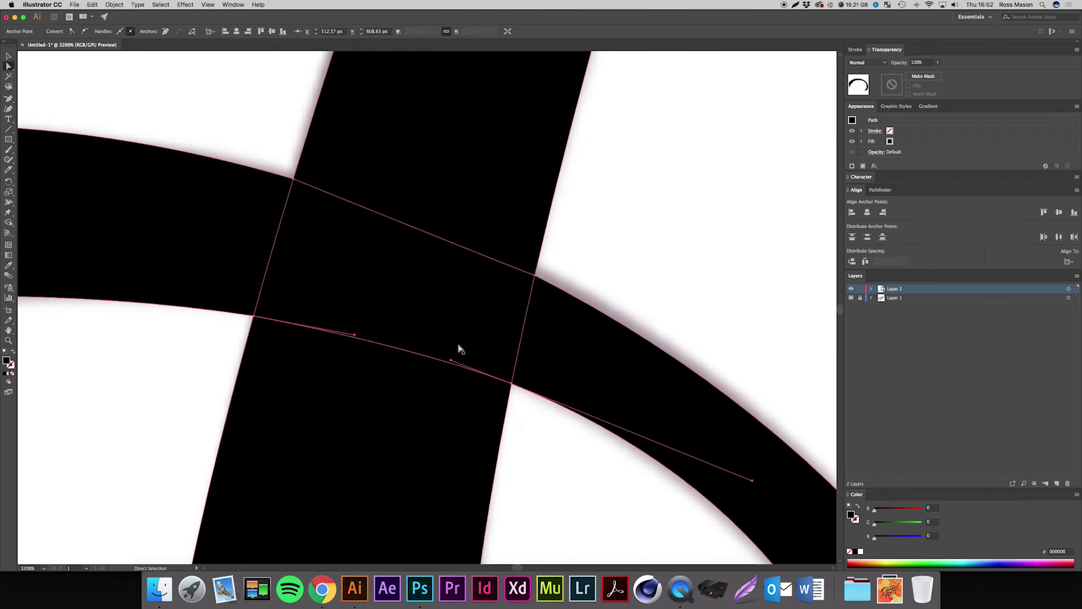
key("v")
left_click(492, 223)
key("a")
left_click(543, 288)
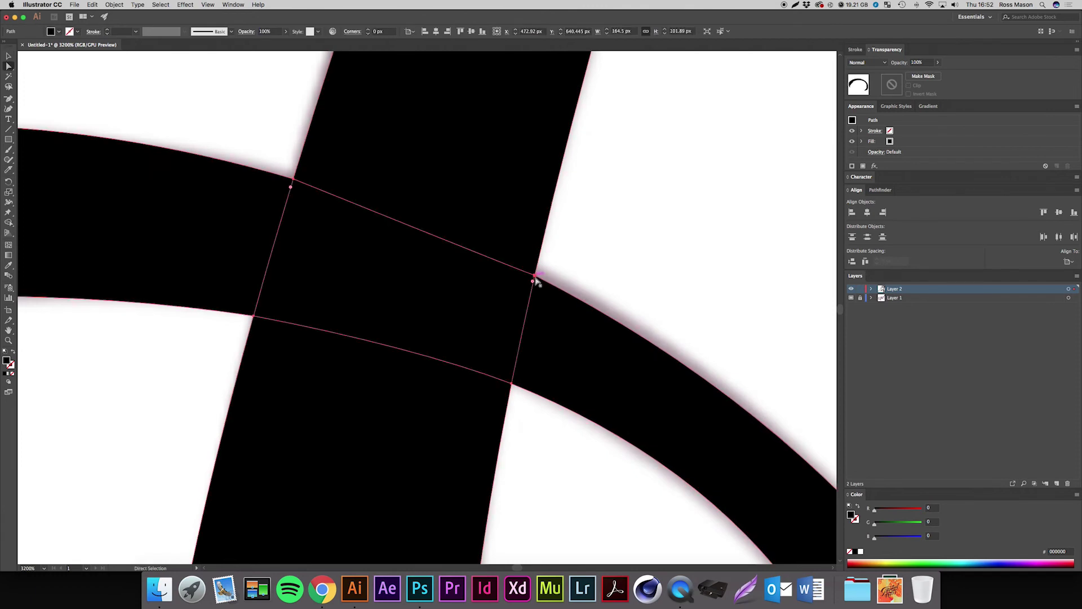
left_click(536, 278)
left_click(537, 279)
key("v")
double_click(545, 289)
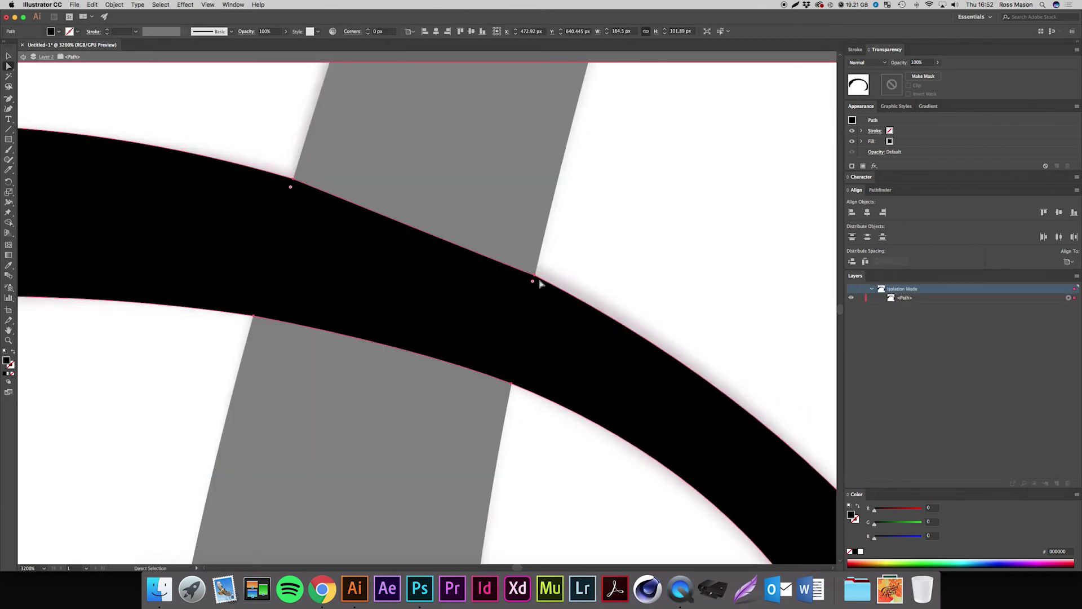
key("a")
left_click(536, 276)
left_click_drag(532, 278, 447, 233)
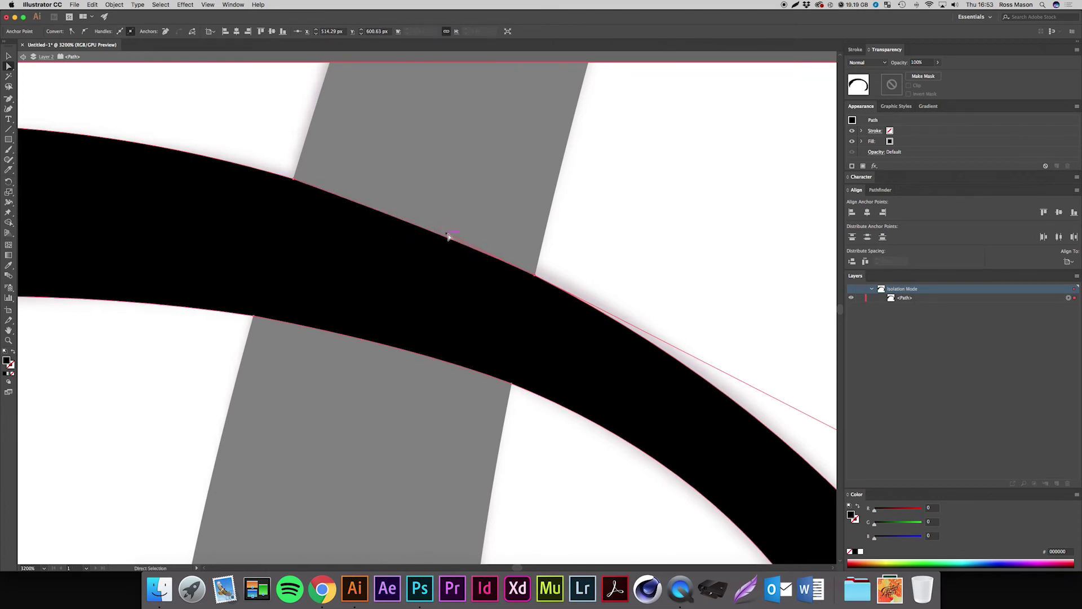
- Try pulling new direction handles from the arc's upper anchor at the stem's left edge, and undo the distorted curve
left_click(292, 180)
key("super+equal")
key("super+equal")
key("super+equal")
key("super+equal")
key("super+equal")
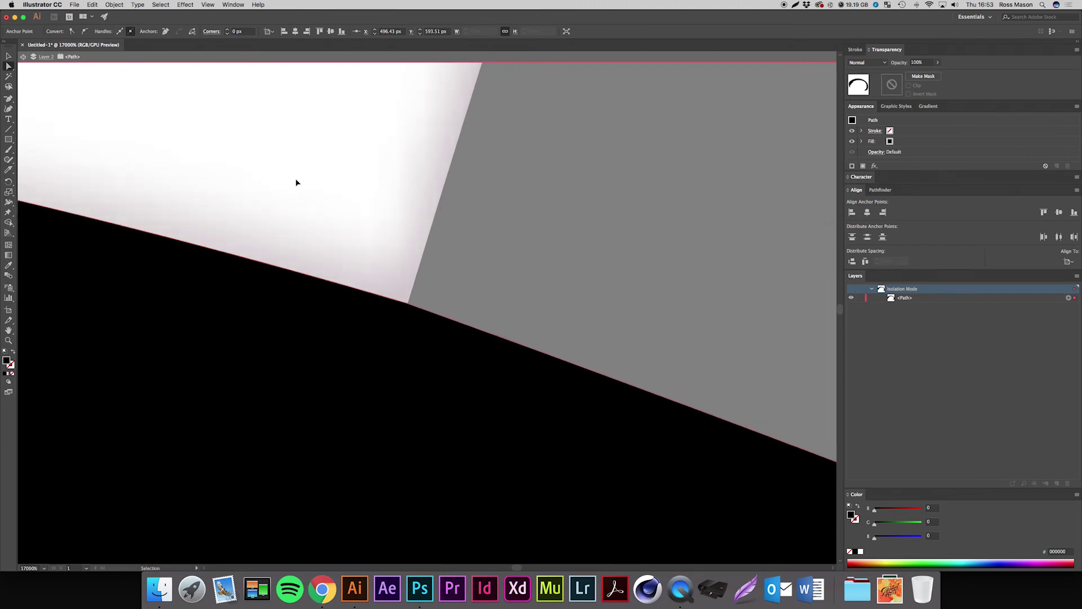
left_click(408, 308)
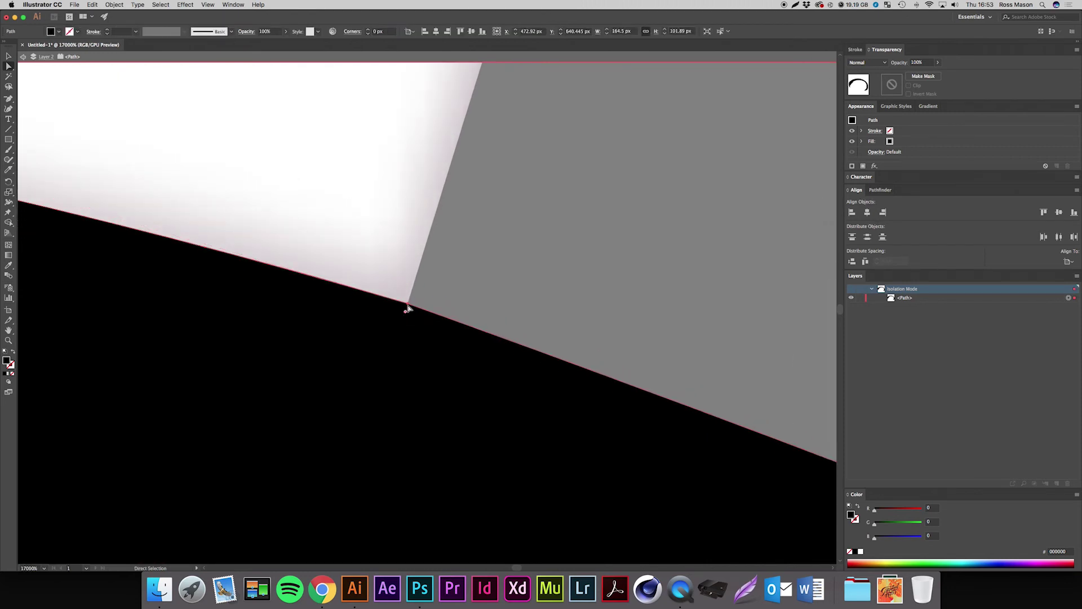
left_click(408, 307)
key("minus")
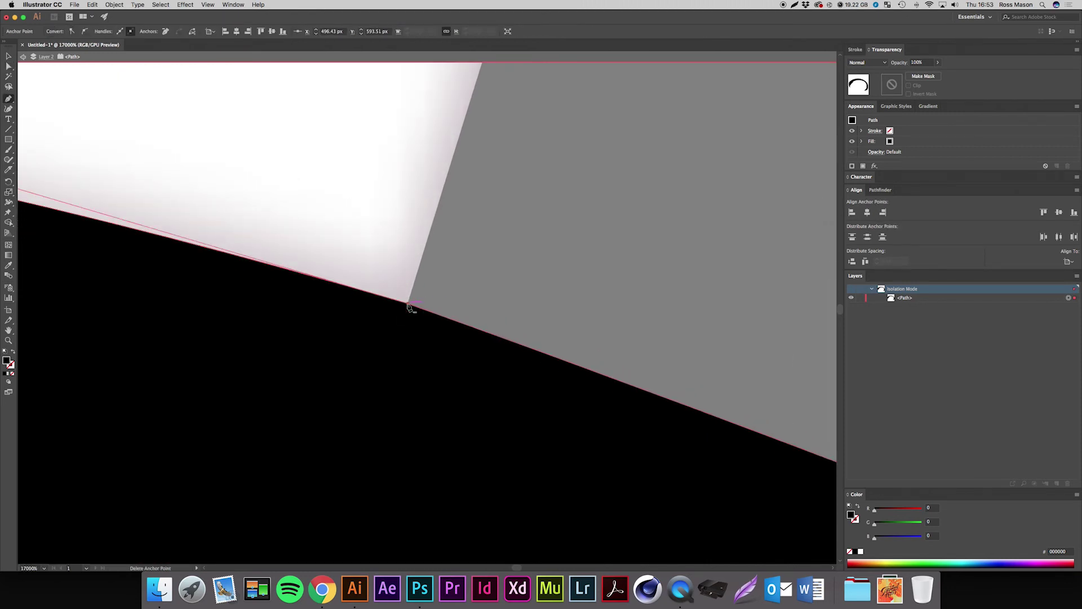
left_click_drag(408, 306, 526, 255)
left_click_drag(465, 227, 596, 377)
scroll(597, 376, "down", 5)
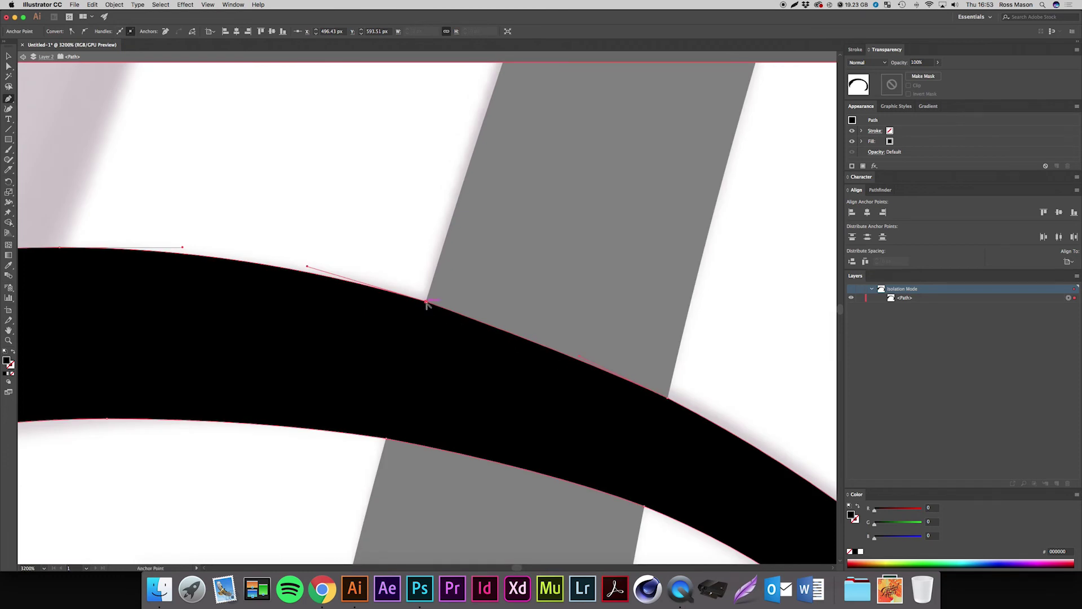
left_click_drag(426, 303, 514, 386)
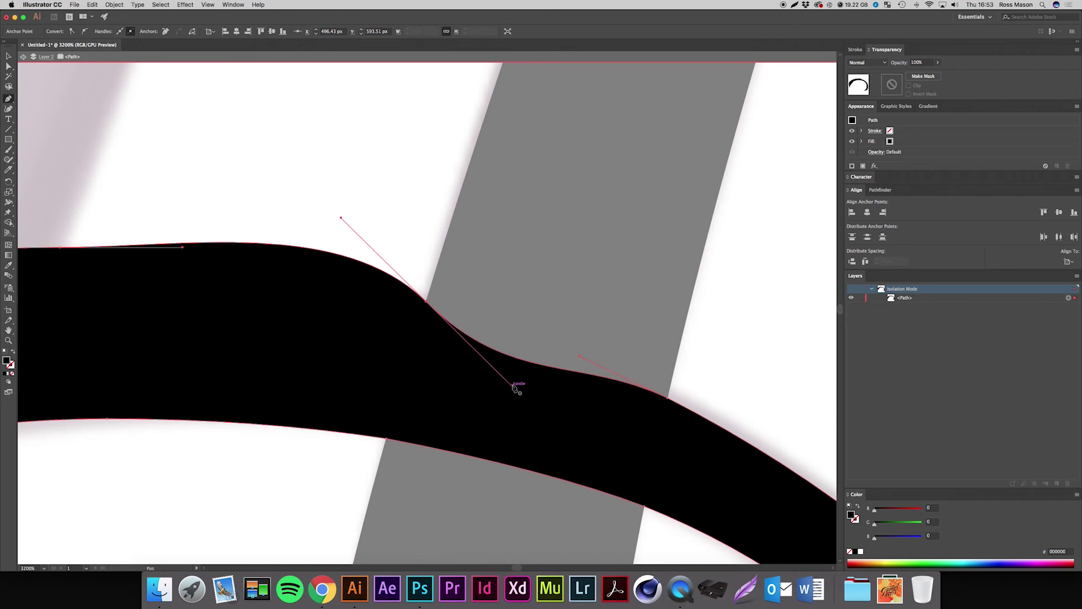
key("super+z")
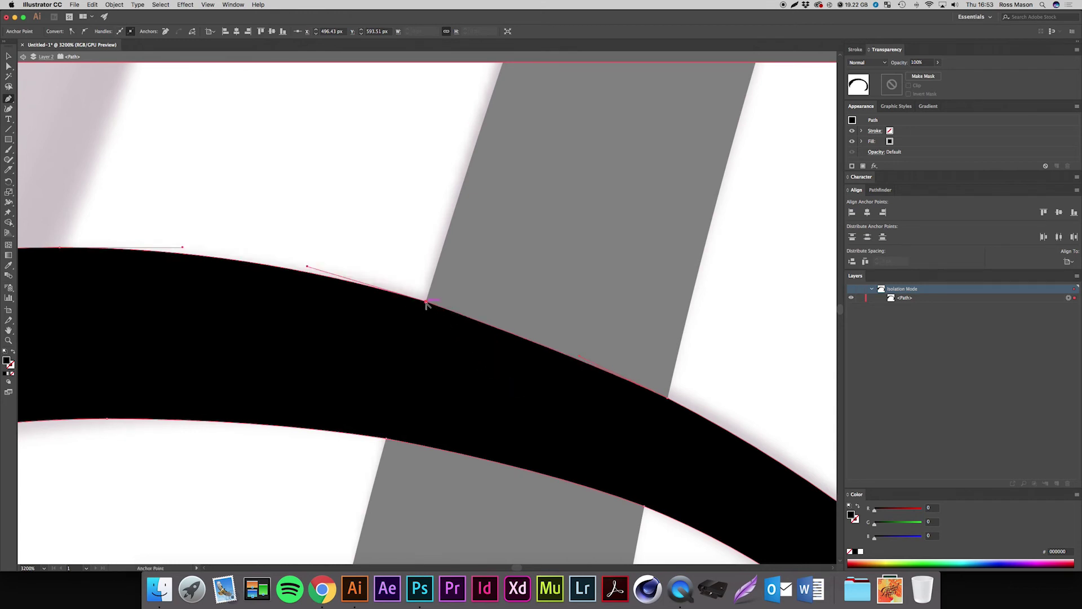
- Smooth the arc's upper edge across the stem by extending and fine-tuning the handles of its two crossing anchors, and exit isolation mode
left_click_drag(427, 303, 571, 344)
left_click(641, 374)
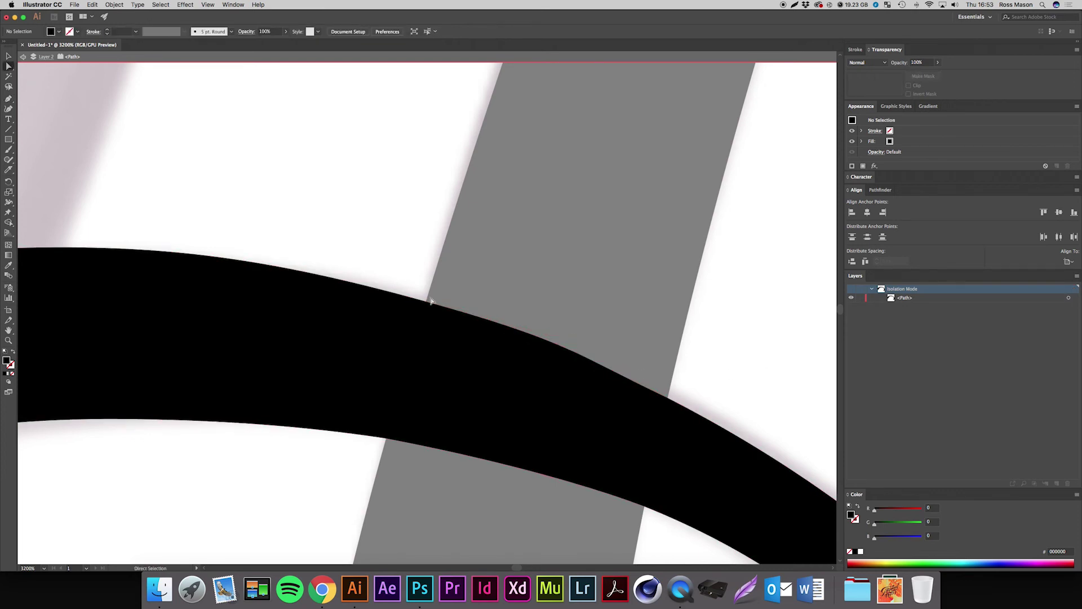
left_click(431, 303)
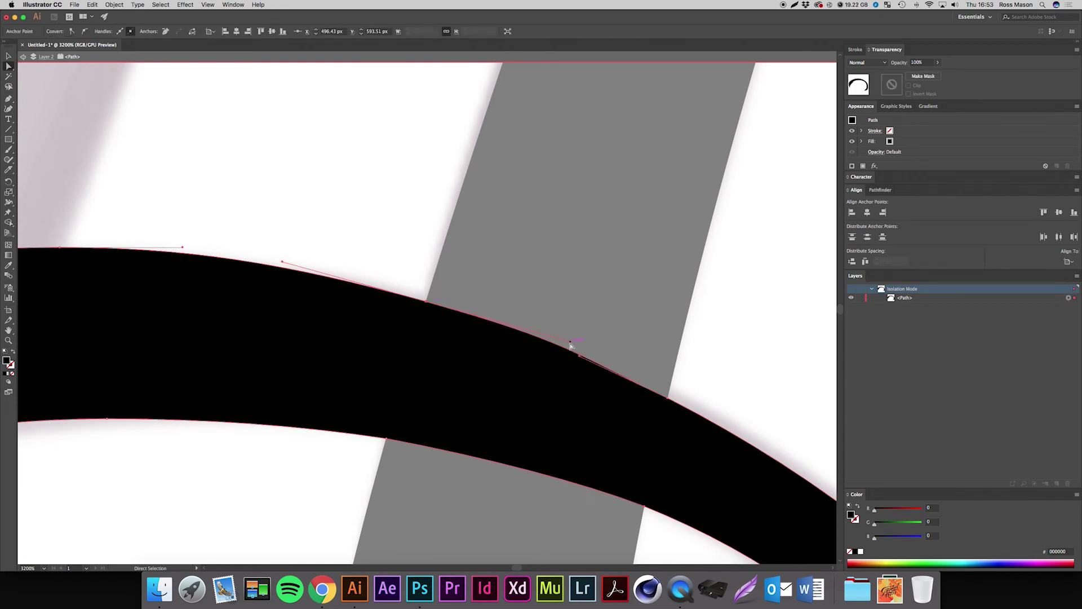
left_click_drag(571, 347, 521, 336)
left_click_drag(570, 343, 506, 324)
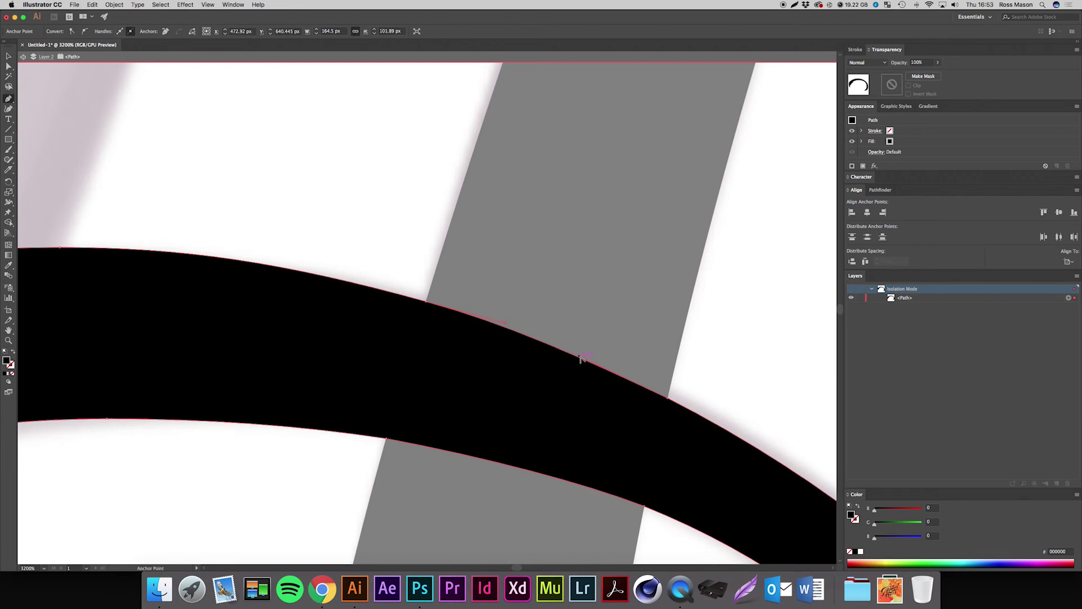
left_click_drag(580, 359, 599, 364)
key("v")
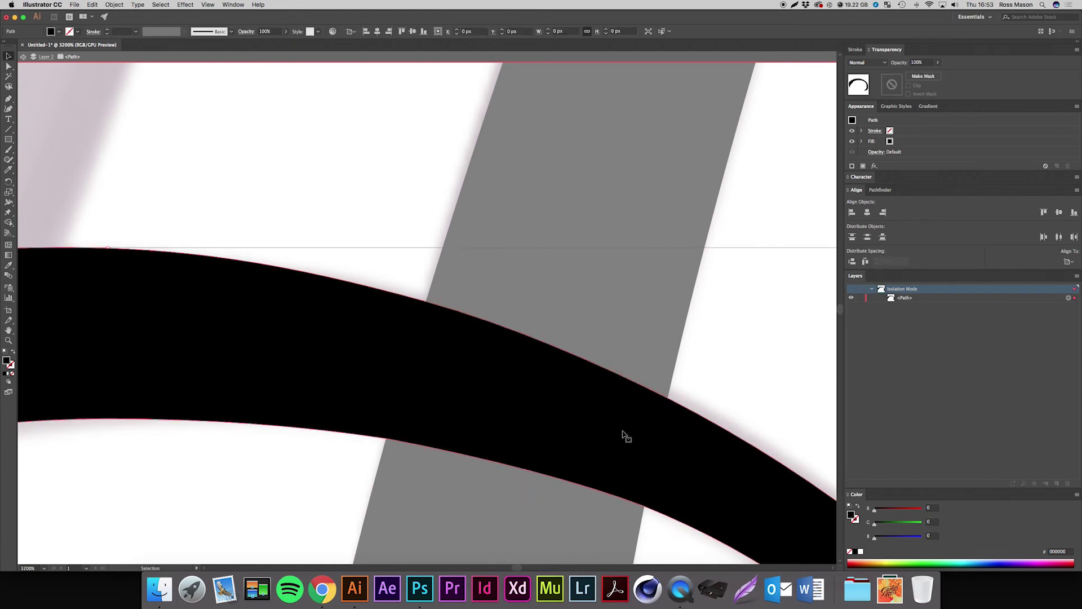
key("Escape")
left_click(730, 391)
- Examine how the merged arc and the stem of the H fit together within the overall lettering
key("super+minus")
key("super+minus")
key("super+minus")
key("super+minus")
key("super+minus")
key("super+minus")
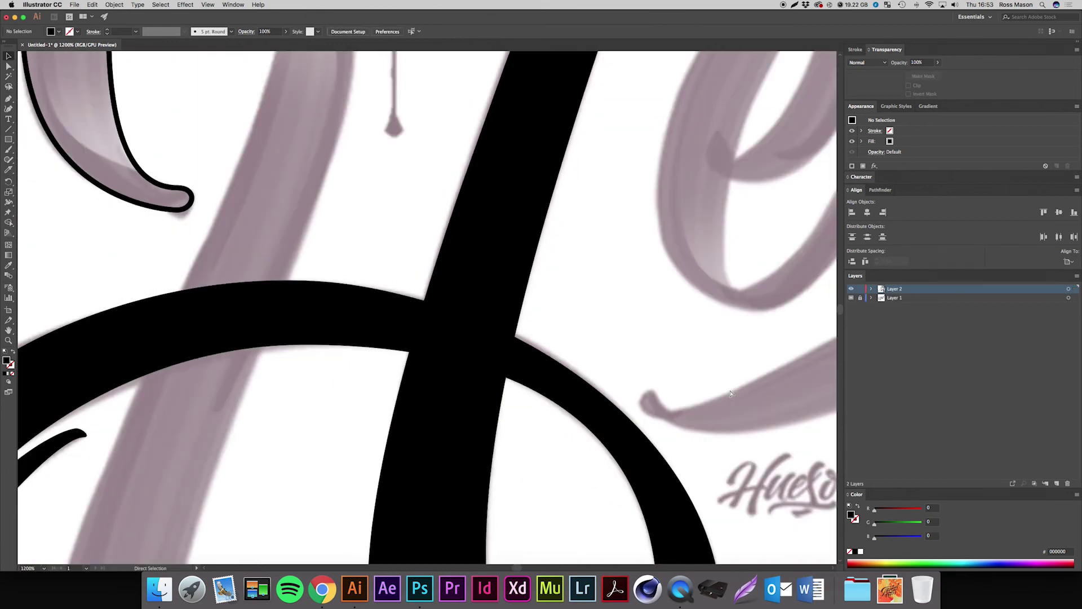
left_click(514, 426)
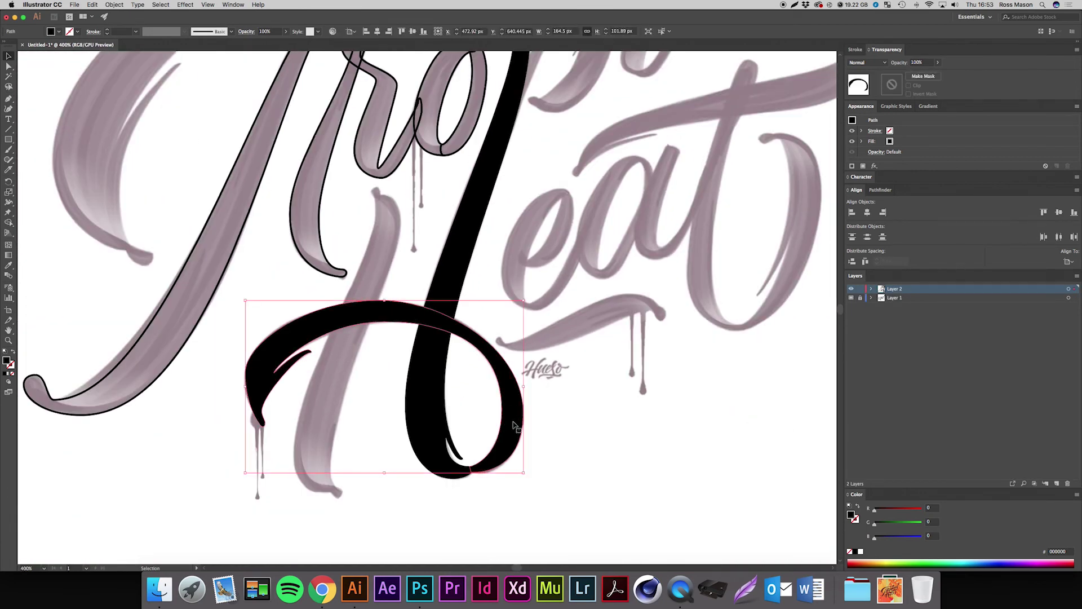
left_click(476, 309)
left_click_drag(480, 273, 502, 341)
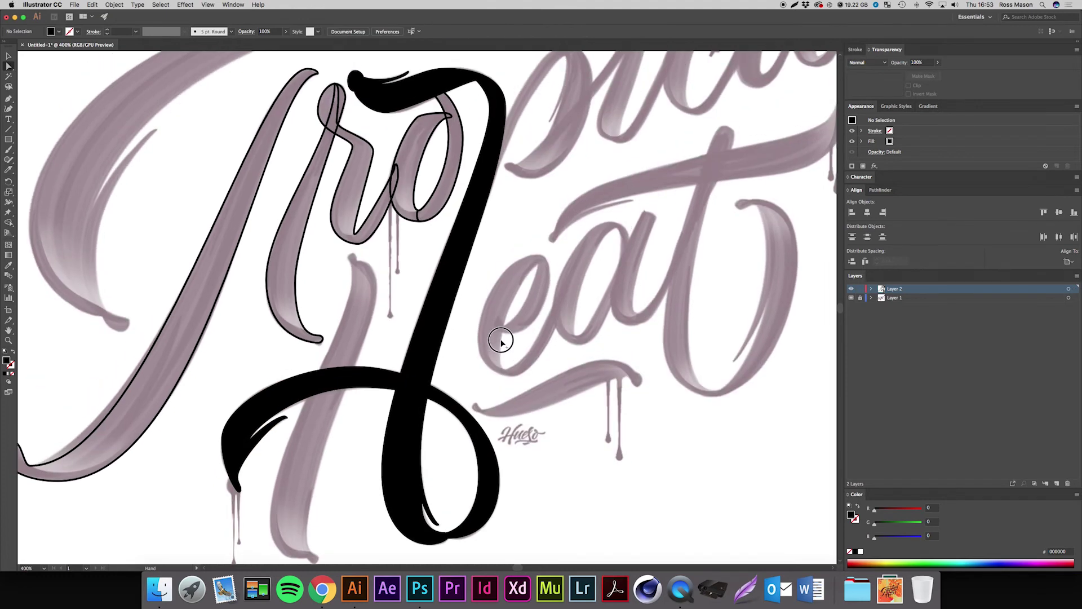
key("super+minus")
key("super+minus")
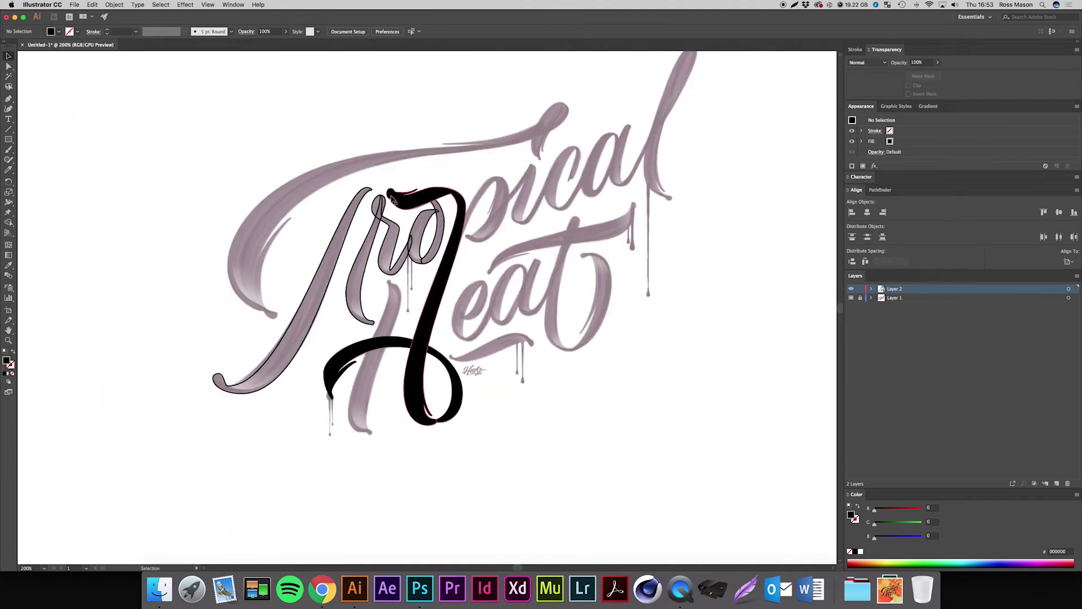
left_click(458, 210)
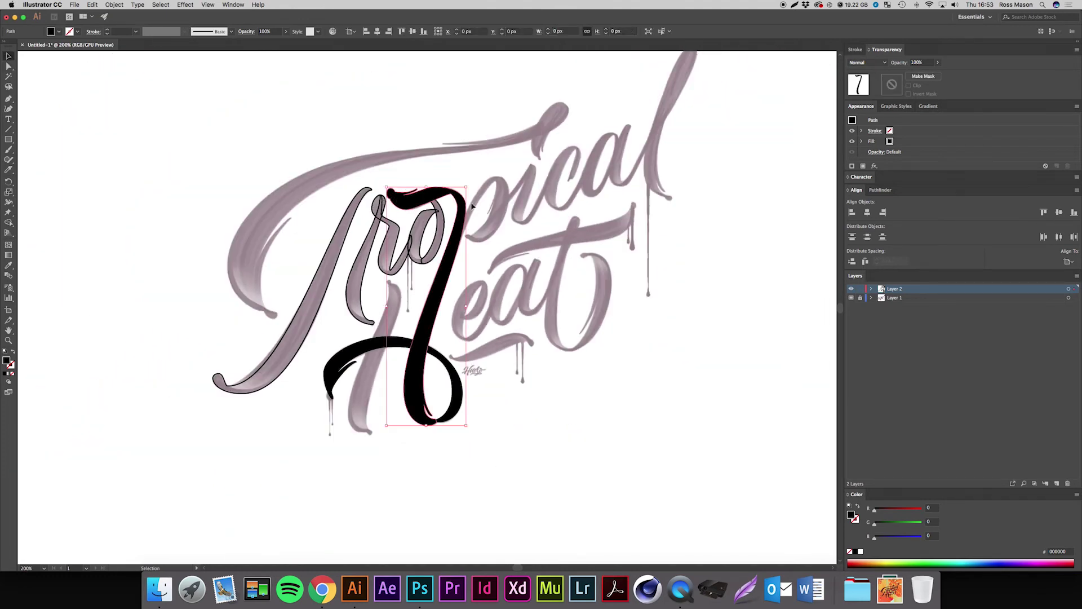
left_click(443, 426)
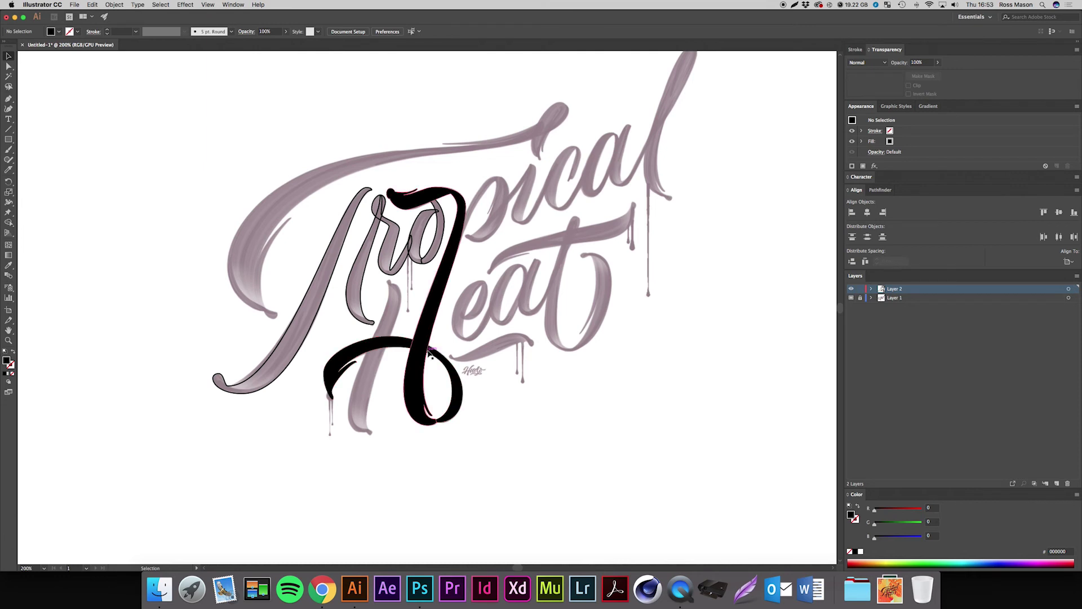
left_click(430, 352)
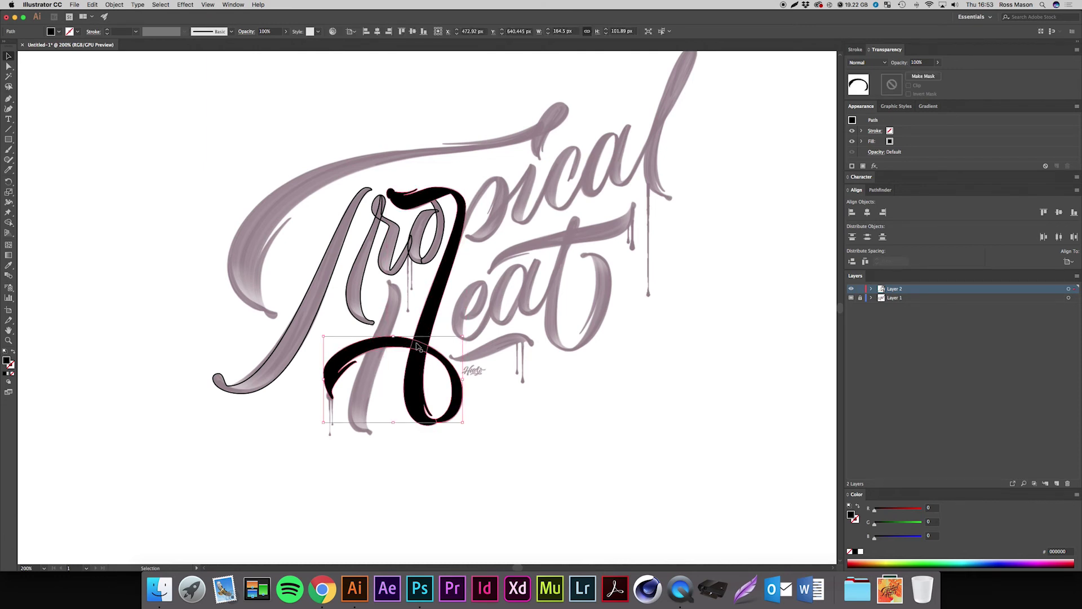
left_click(485, 356)
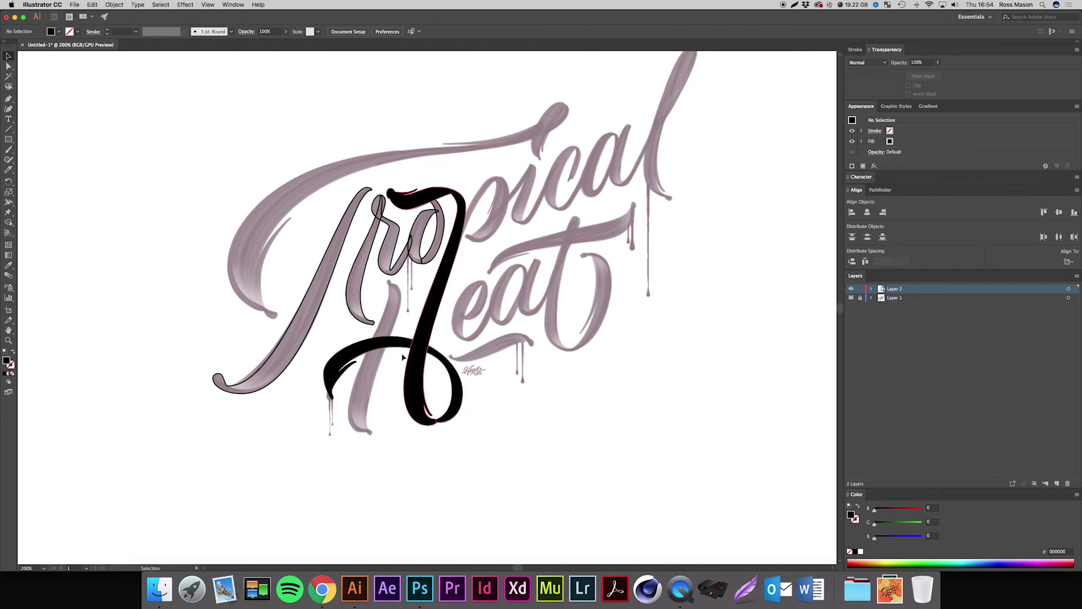
- Round the arc's closing end at the base of the H's loop so that it overlaps into the stem
scroll(537, 374, "up", 15)
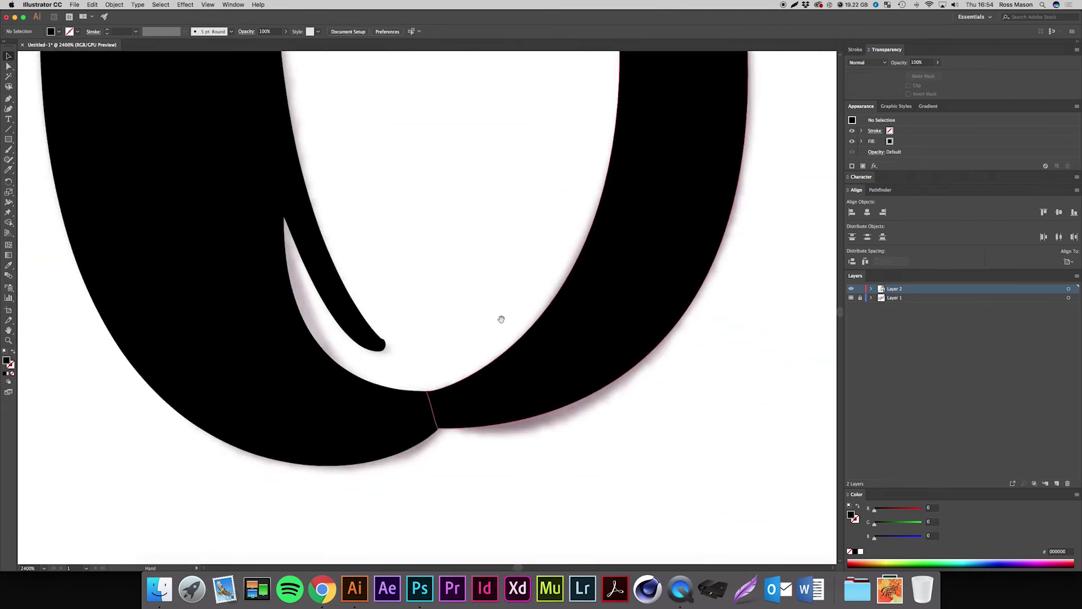
left_click_drag(501, 319, 505, 292)
key("a")
left_click(473, 362)
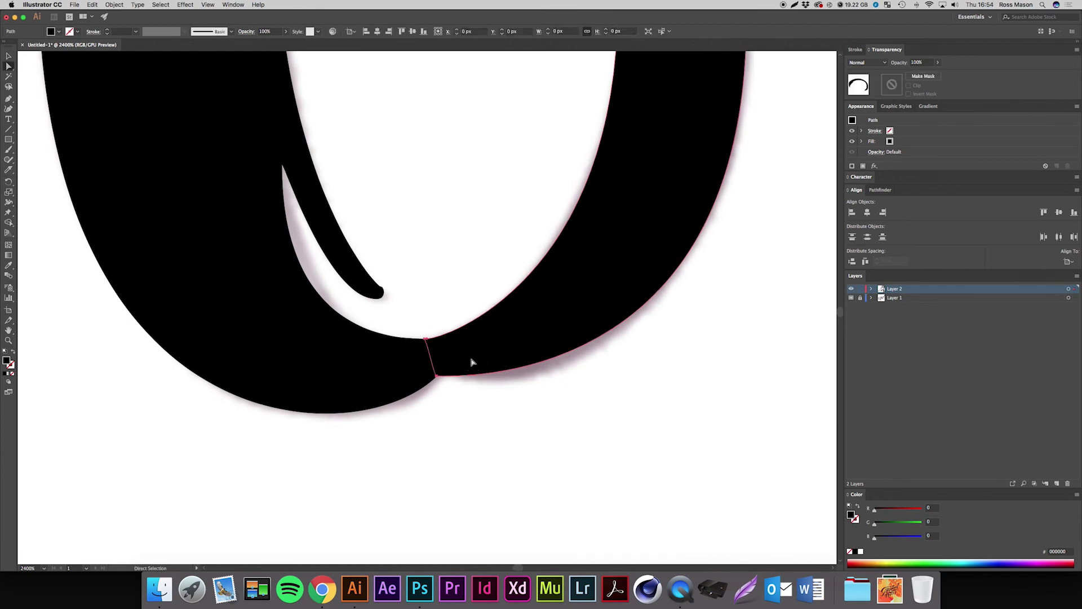
left_click(436, 375)
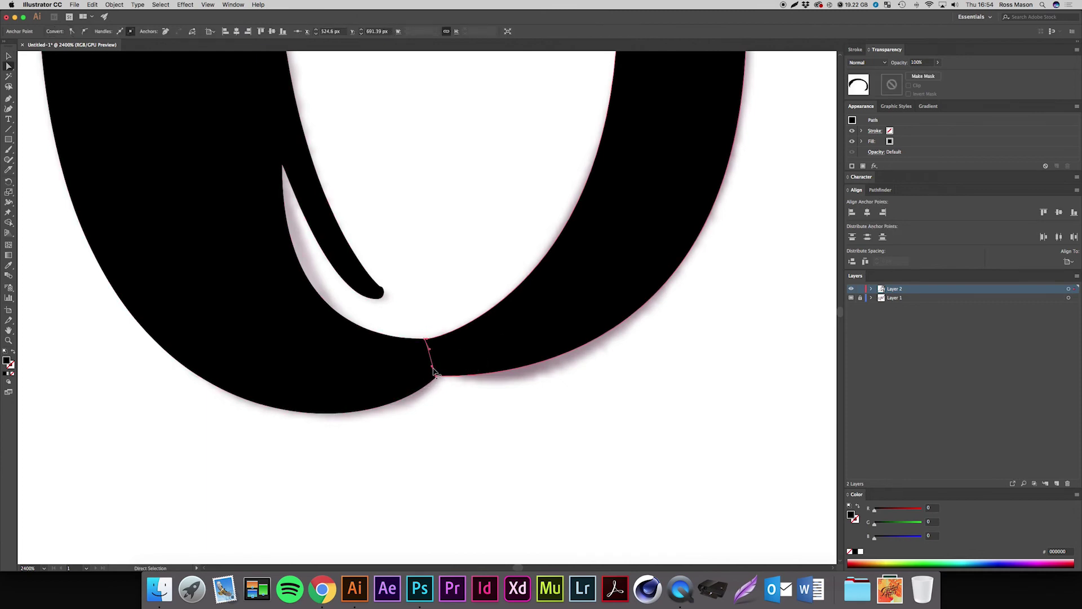
left_click_drag(432, 368, 447, 338)
left_click(388, 372)
left_click(436, 376)
key("v")
left_click(471, 313)
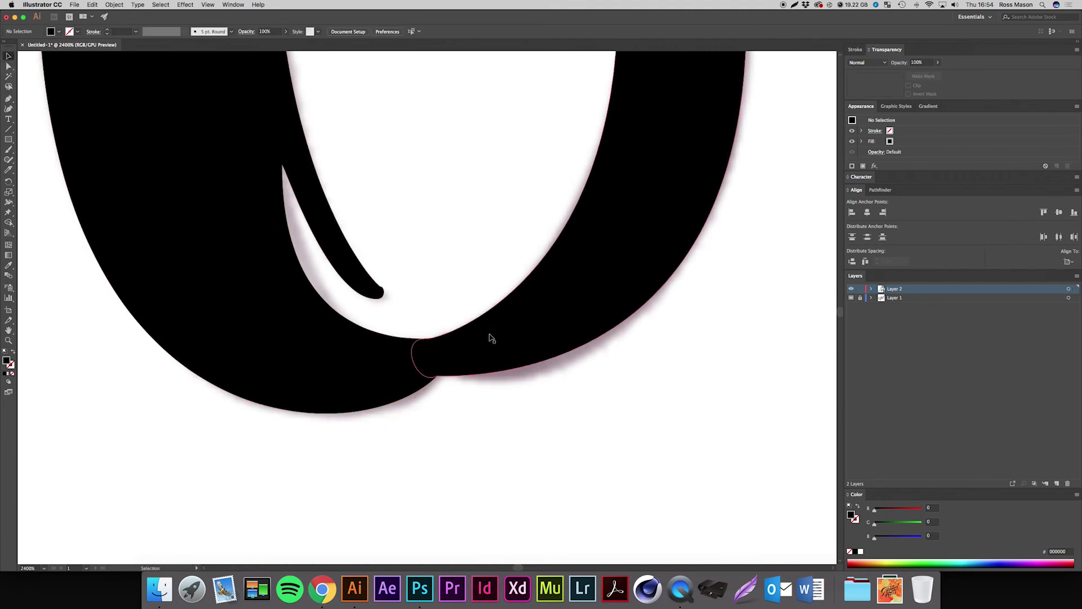
left_click(416, 374)
left_click(495, 406)
- Swap fill and stroke on all the H's shapes to leave 1 pt black outlines, and save the document as Tropical Heat
key("super+minus")
key("super+minus")
key("super+minus")
key("super+minus")
key("super+minus")
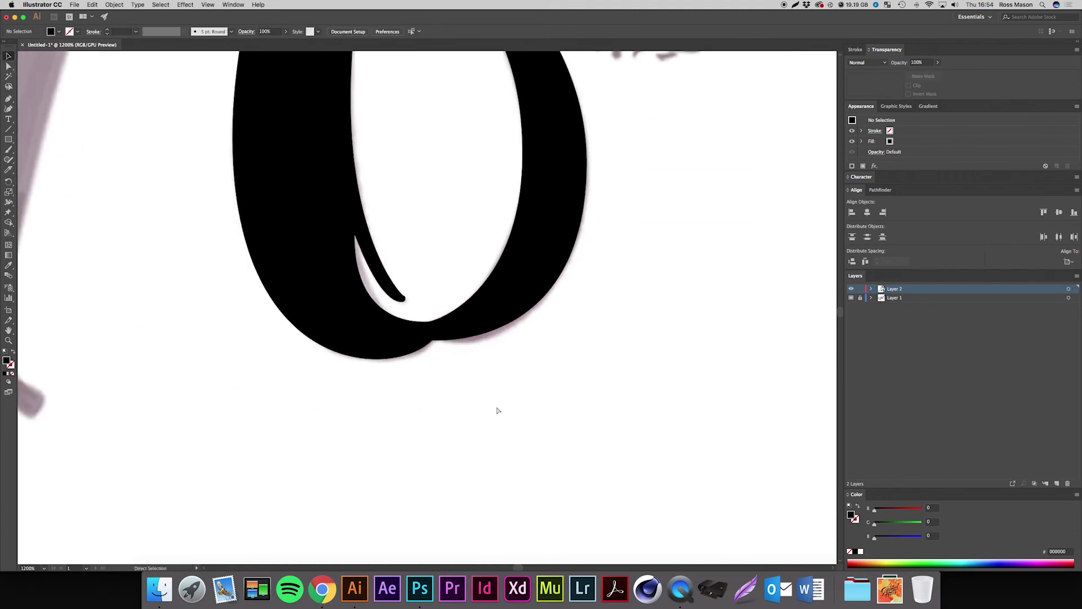
key("super+minus")
left_click_drag(502, 351, 529, 452)
left_click_drag(534, 361, 529, 412)
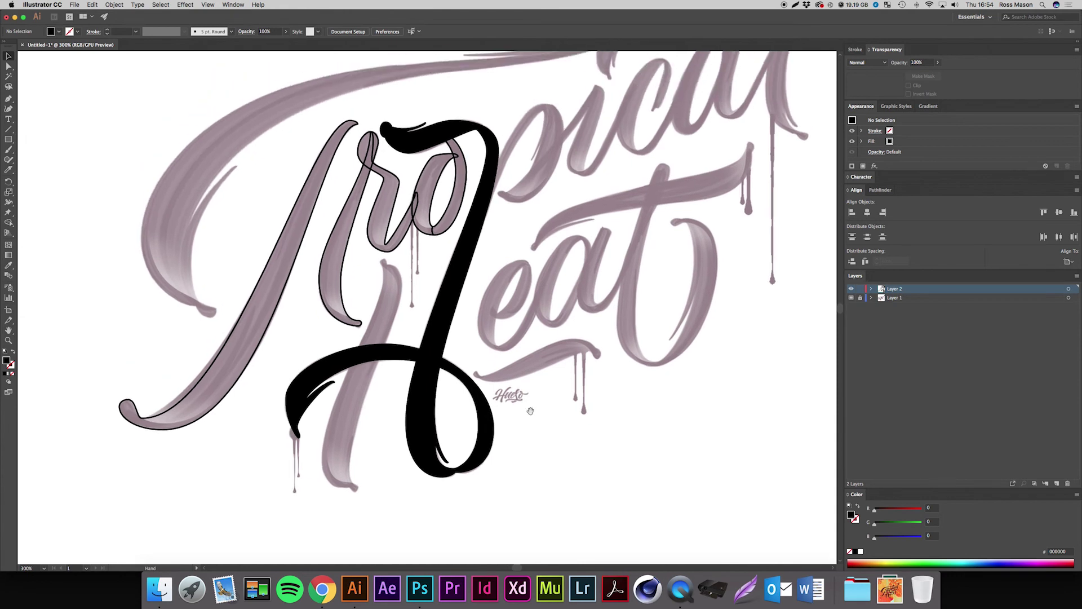
left_click_drag(556, 335, 520, 425)
key("super+minus")
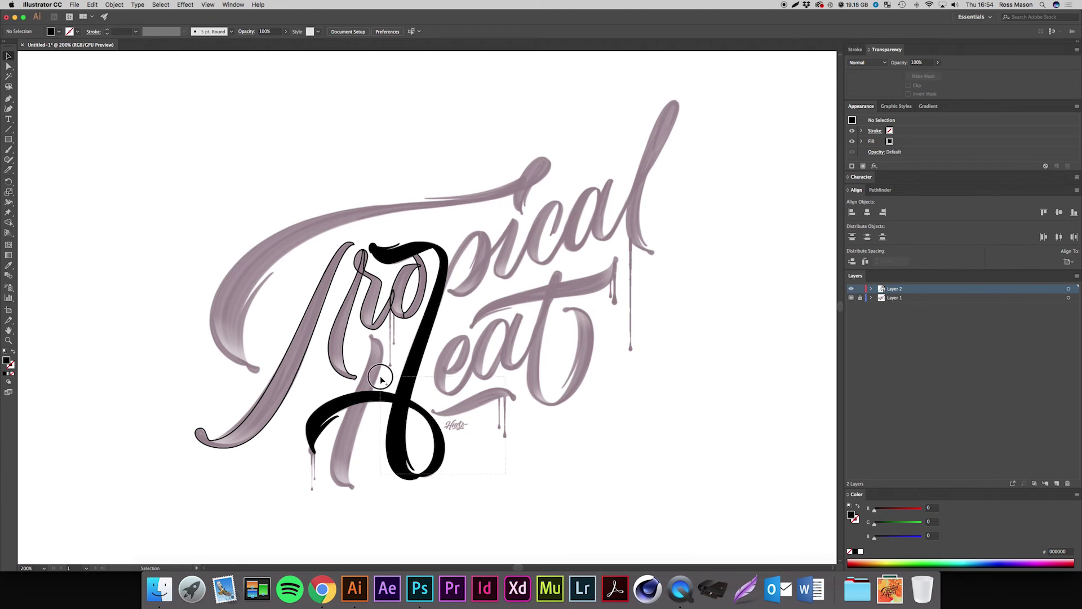
left_click(378, 394)
left_click(12, 352)
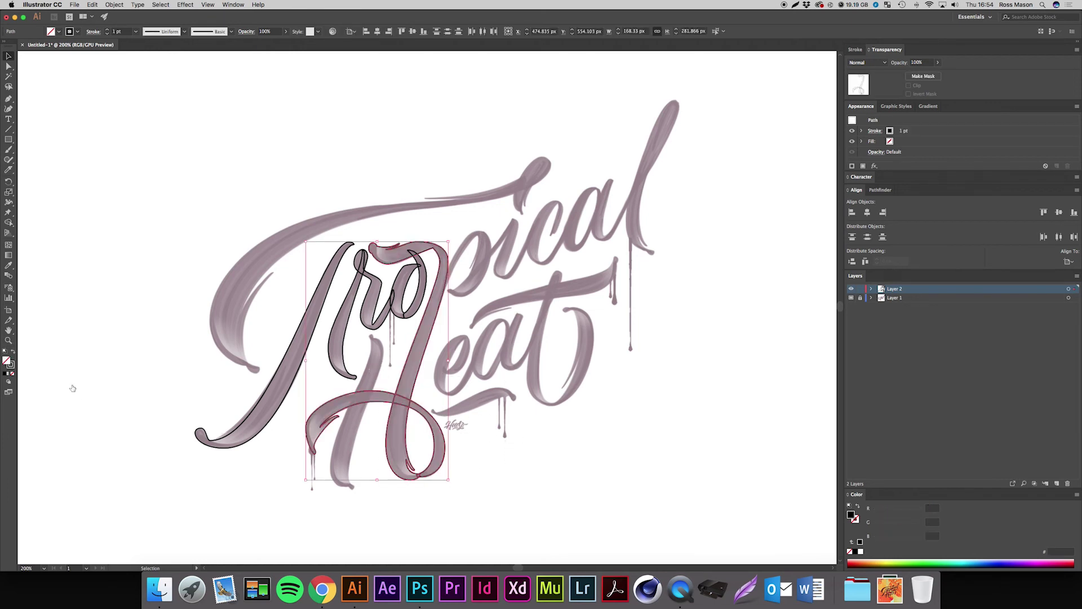
left_click(210, 494)
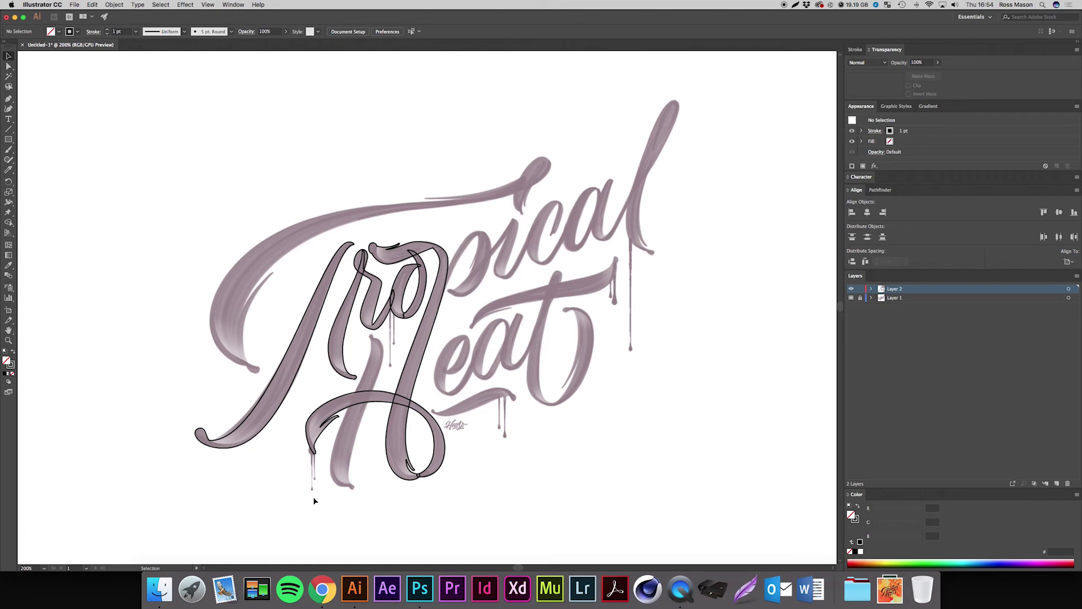
key("super+s")
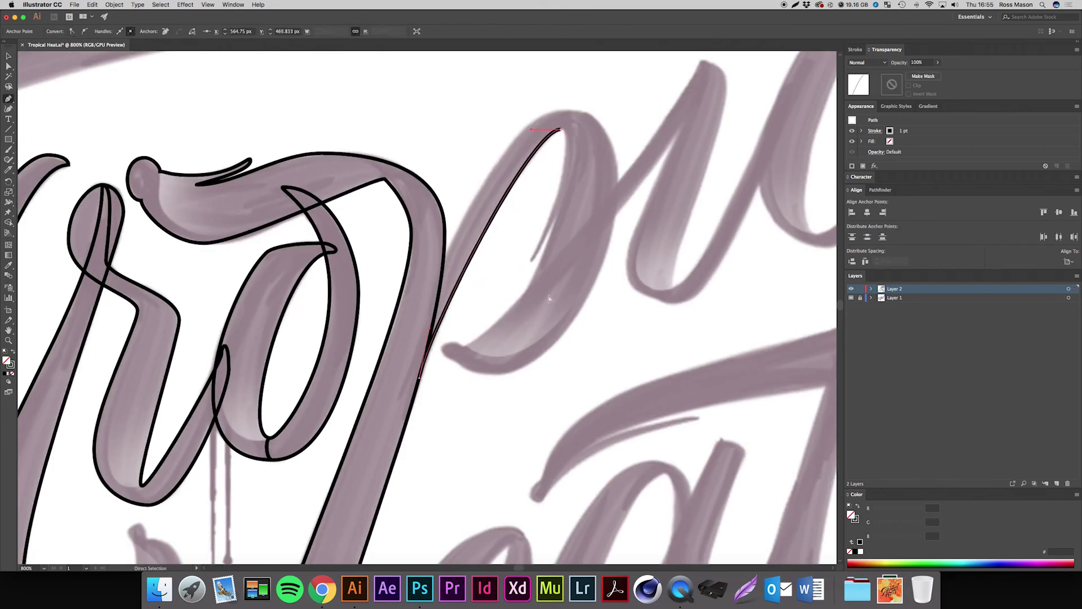
- Trace the "p" and the "i" of "Tropical" as 1 pt outlines with the Pen tool
left_click(379, 446)
left_click(326, 428)
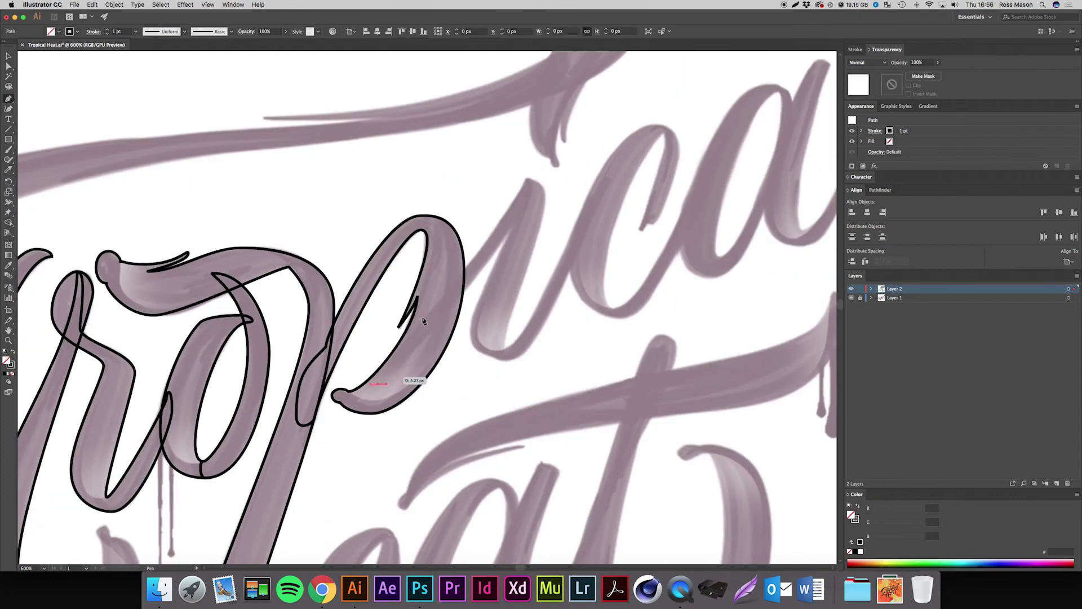
key("super+equal")
left_click(506, 425)
left_click(637, 194)
left_click(647, 198)
left_click_drag(509, 442, 488, 442)
left_click(459, 398)
left_click_drag(540, 200, 540, 189)
- Check the traced "i" shape with a solid black fill, and swap it back to an outline
key("shift+x")
key("super+equal")
key("super+equal")
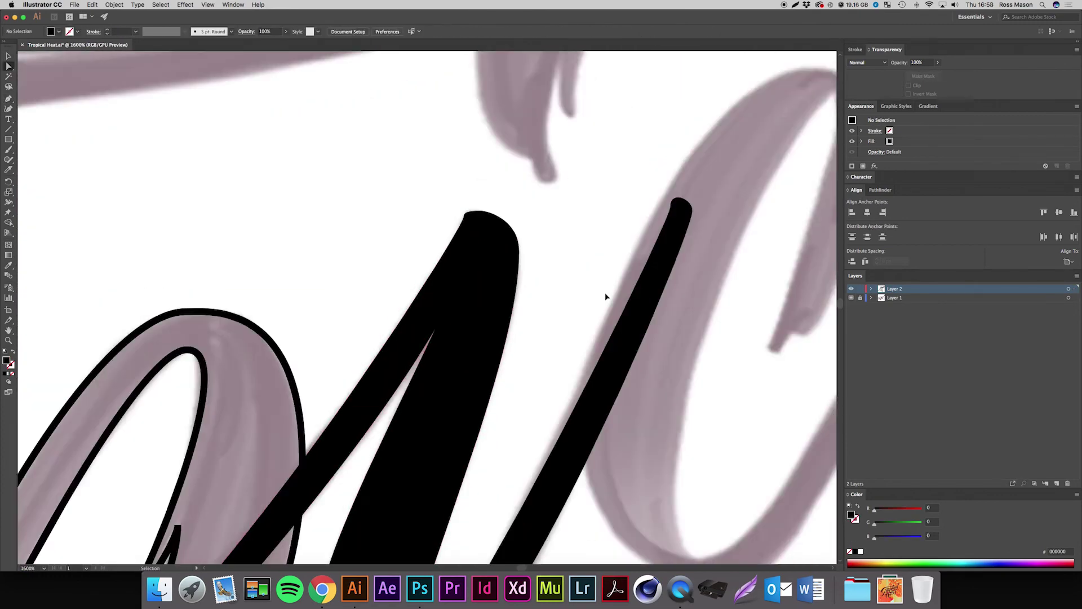
left_click(626, 299)
key("shift+x")
key("super+minus")
key("super+minus")
key("super+minus")
- Trace the "c" of "Tropical" as a 1 pt outline with the Pen tool
key("a")
left_click_drag(553, 229, 545, 257)
key("p")
left_click_drag(398, 308, 399, 237)
left_click_drag(510, 137, 619, 138)
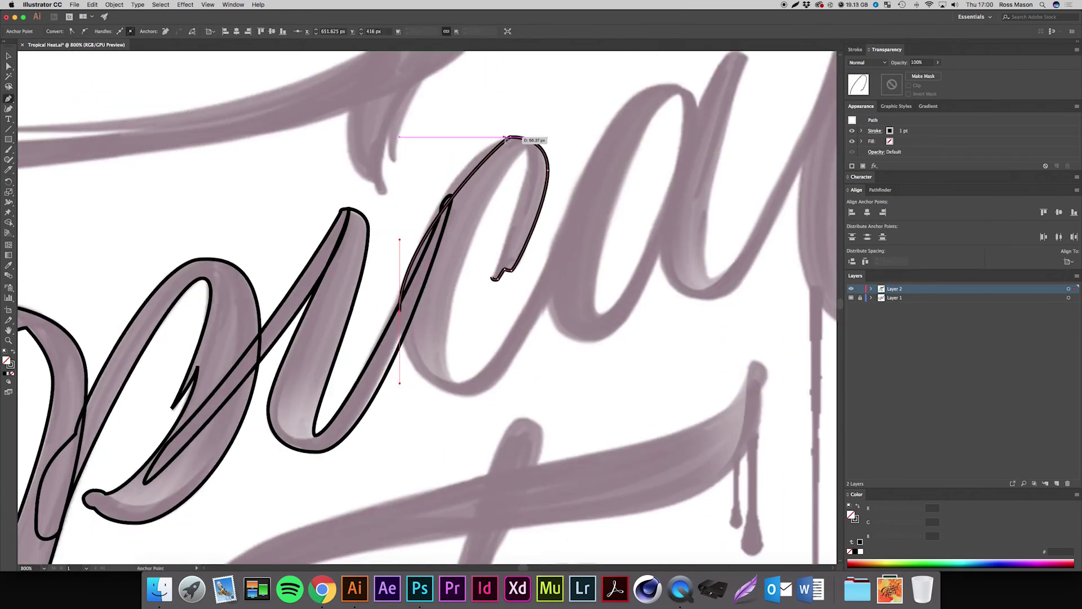
left_click_drag(465, 398, 510, 398)
key("v")
- Trace the outer contour and the counter of the "a" bowl as 1 pt outlines with the Pen tool
key("p")
left_click_drag(437, 154, 404, 122)
left_click_drag(303, 368, 303, 510)
left_click_drag(345, 408, 389, 408)
left_click_drag(459, 194, 459, 68)
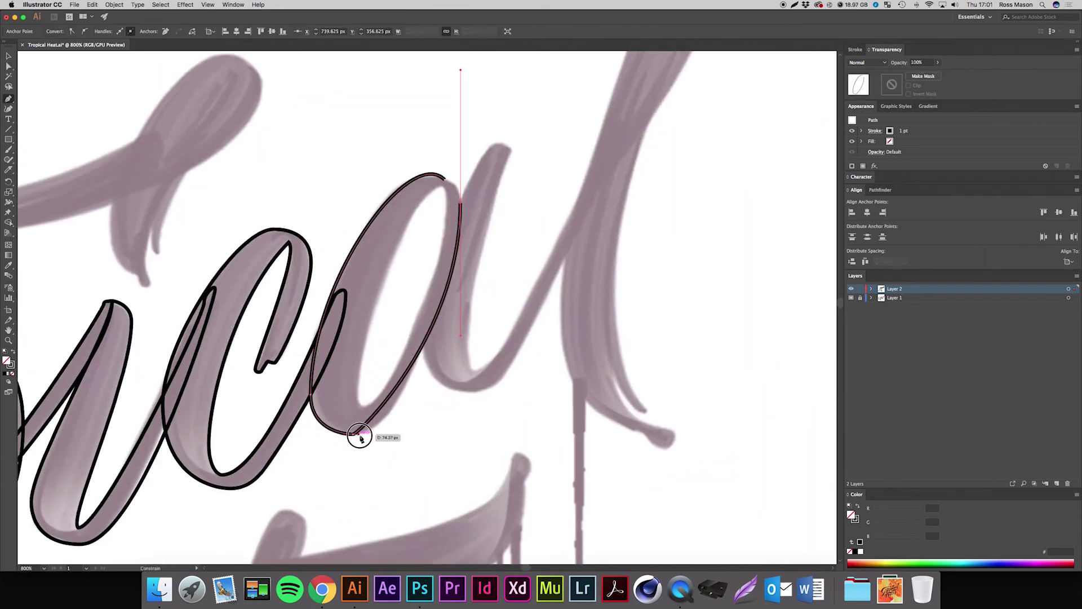
left_click_drag(358, 390, 357, 463)
key("super+minus")
left_click_drag(424, 303, 460, 293)
key("super+minus")
- Trace the stem of the "a" with its exit stroke rising into the "l" as a 1 pt outline
left_click(362, 440)
left_click_drag(499, 178, 500, 163)
left_click(351, 434)
left_click(369, 324)
left_click(362, 321)
key("super+equal")
key("super+equal")
key("super+equal")
key("c")
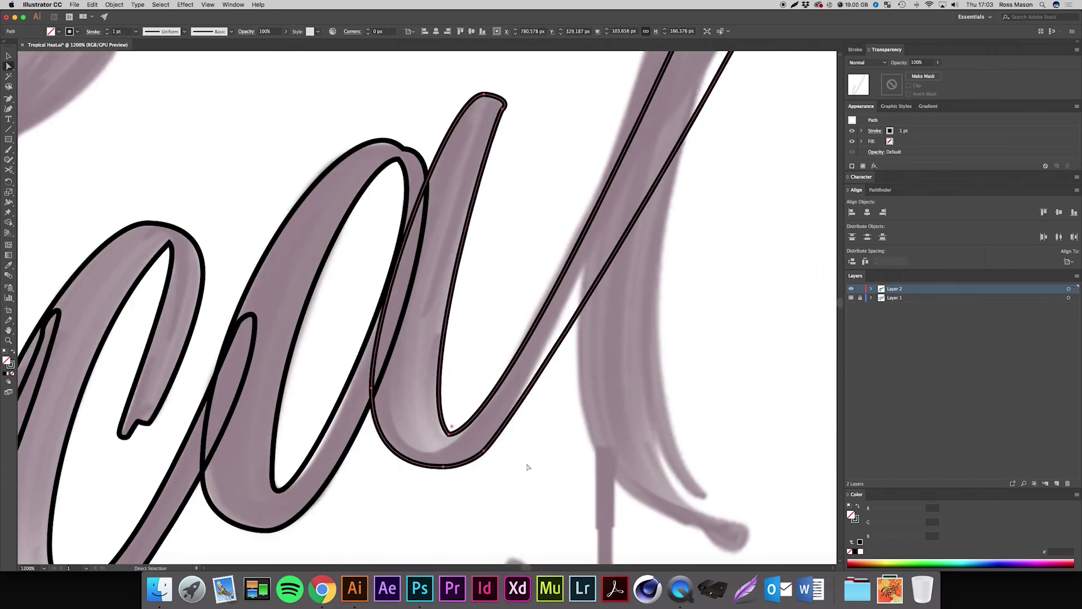
left_click_drag(376, 217, 545, 249)
- Fill the two bowl outlines of the "a" solid black and cut out the counter with Pathfinder's Minus Front
key("v")
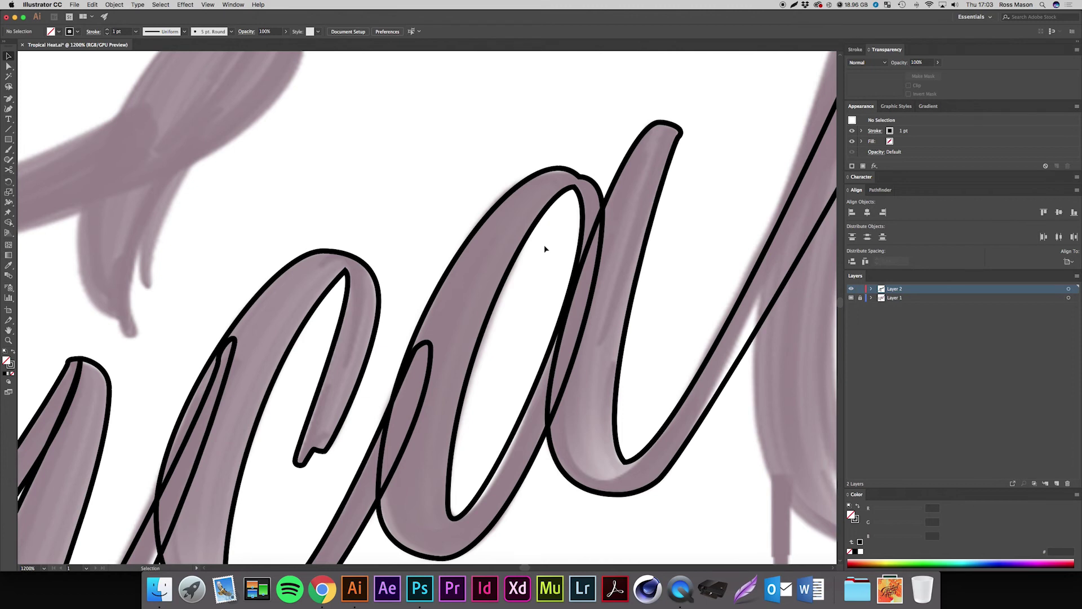
left_click_drag(539, 257, 489, 132)
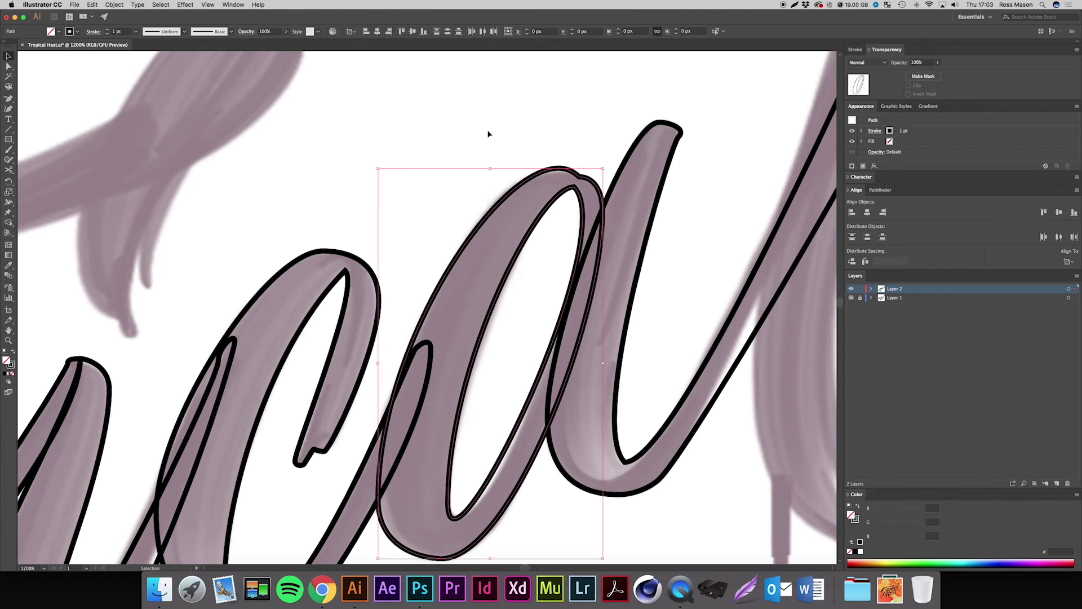
left_click(14, 353)
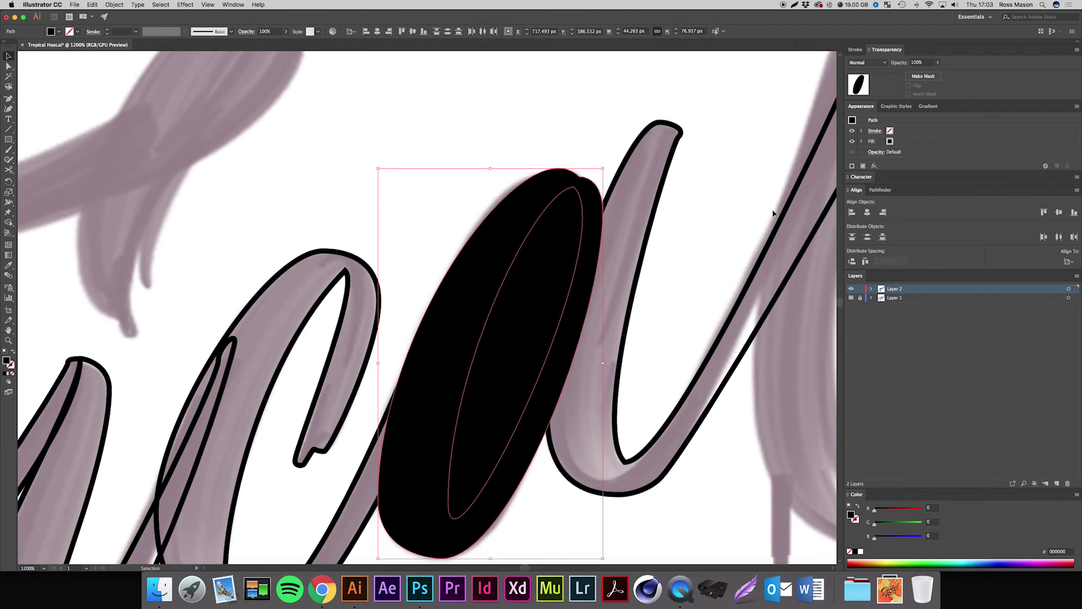
left_click(875, 190)
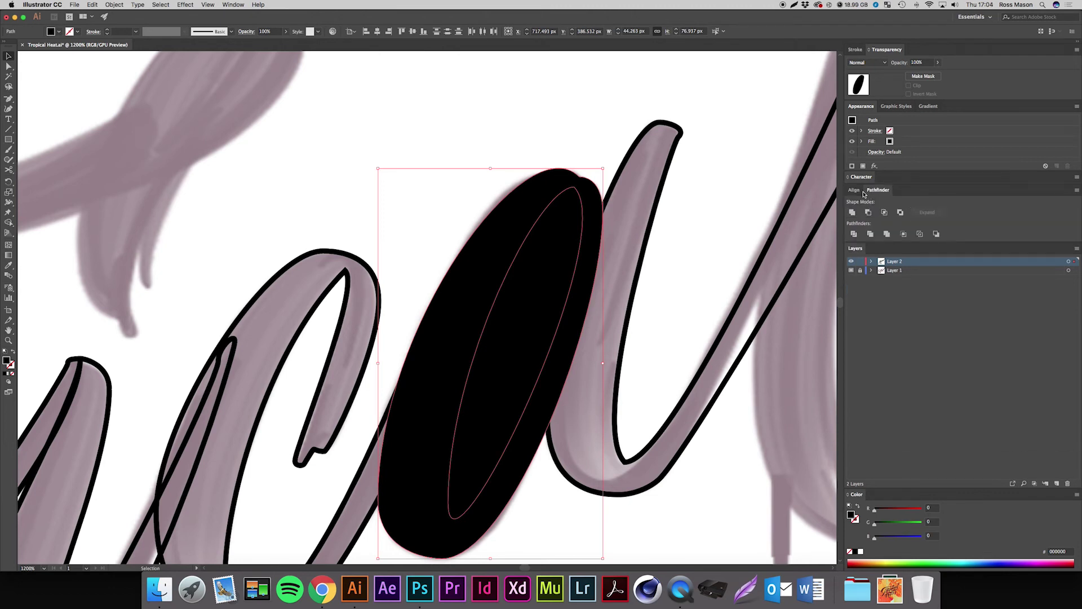
left_click(246, 4)
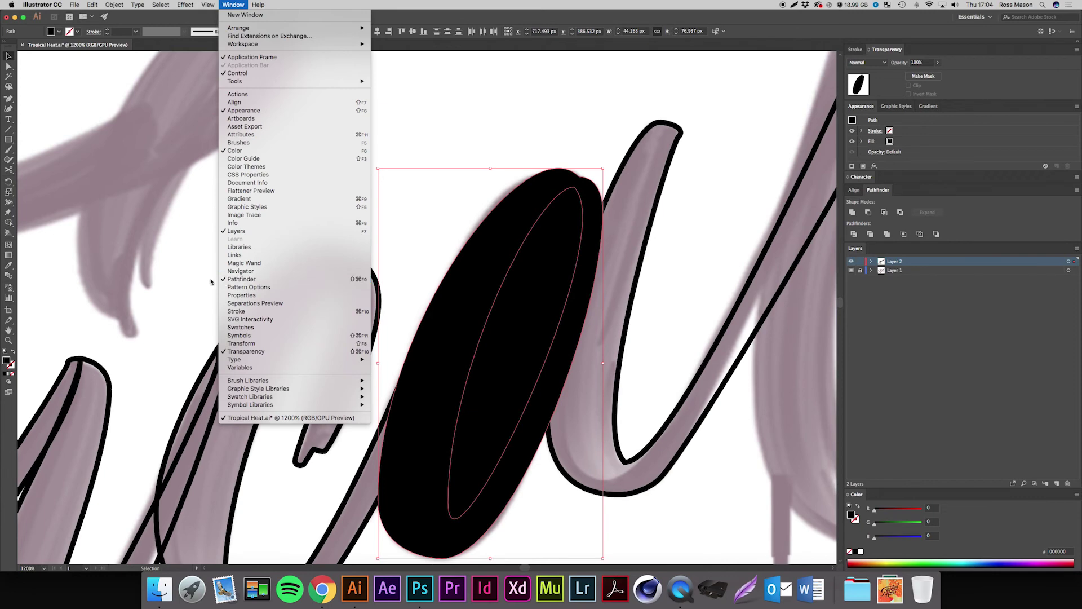
left_click(870, 215)
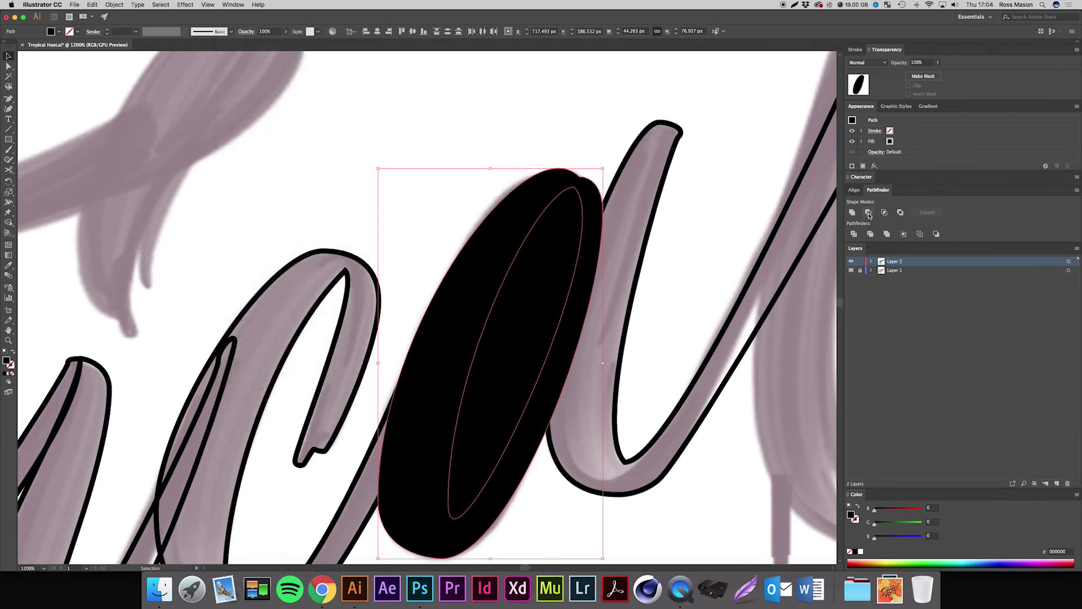
left_click(870, 214)
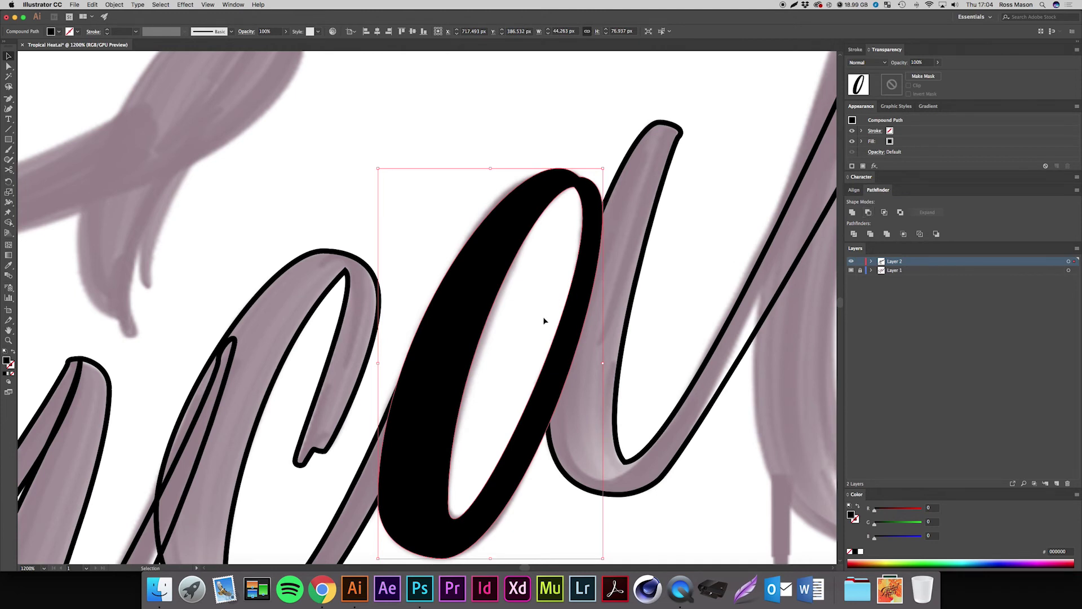
- Cut across the thin right-hand stroke of the "a" bowl near its upper end with the Knife tool
key("super+shift+a")
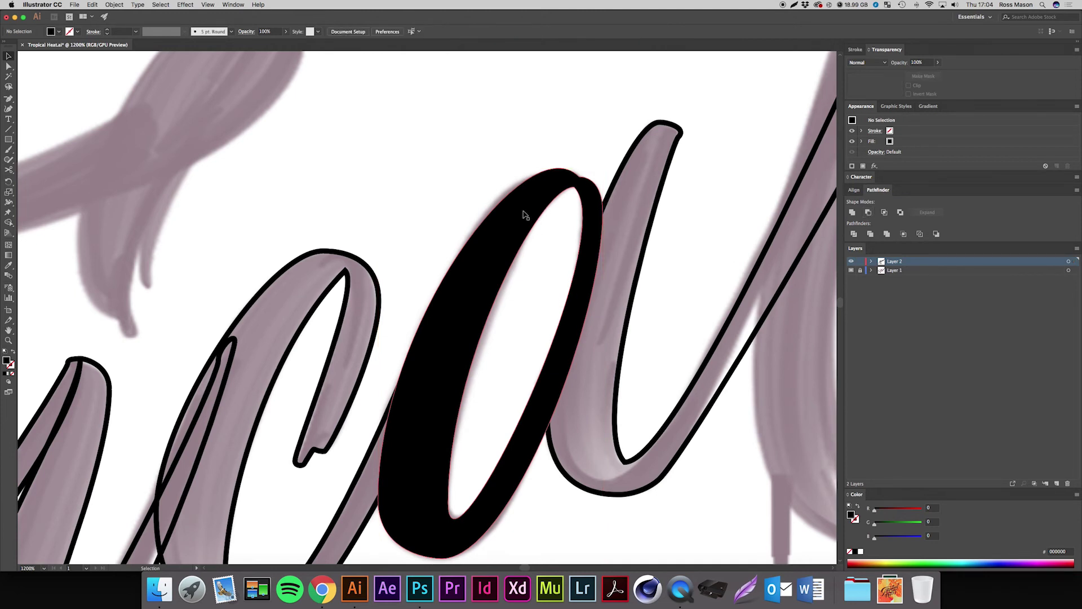
left_click(532, 211)
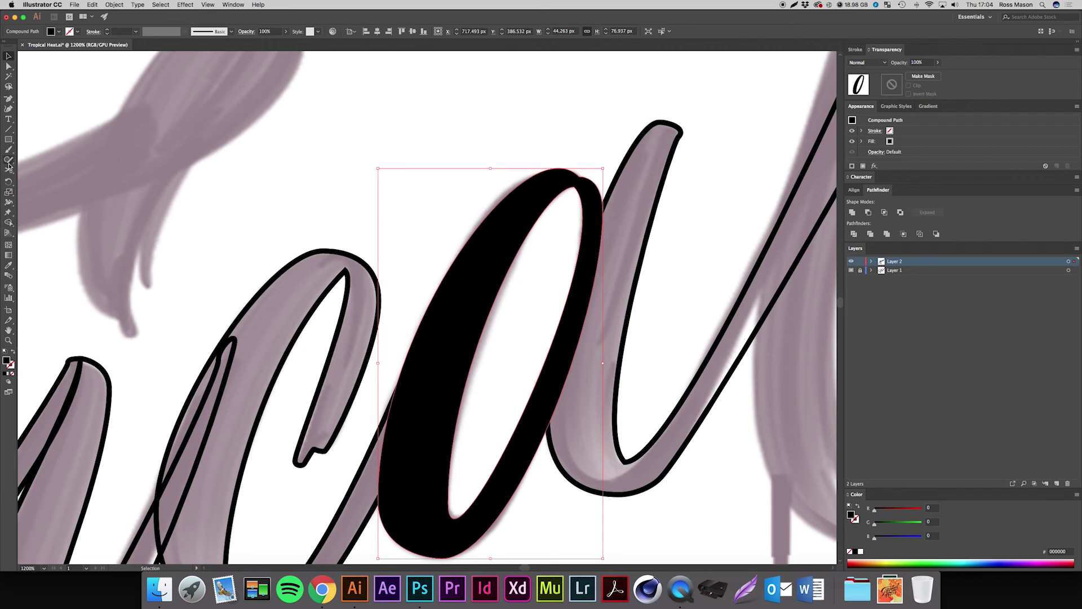
left_click_drag(8, 166, 27, 191)
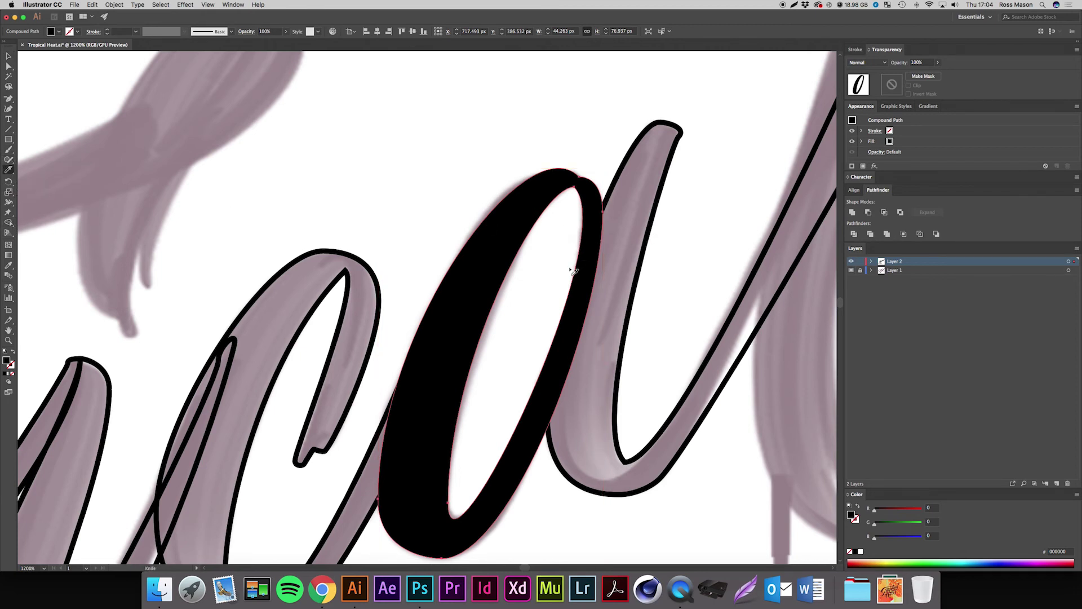
left_click_drag(566, 268, 611, 249)
key("v")
left_click(705, 314)
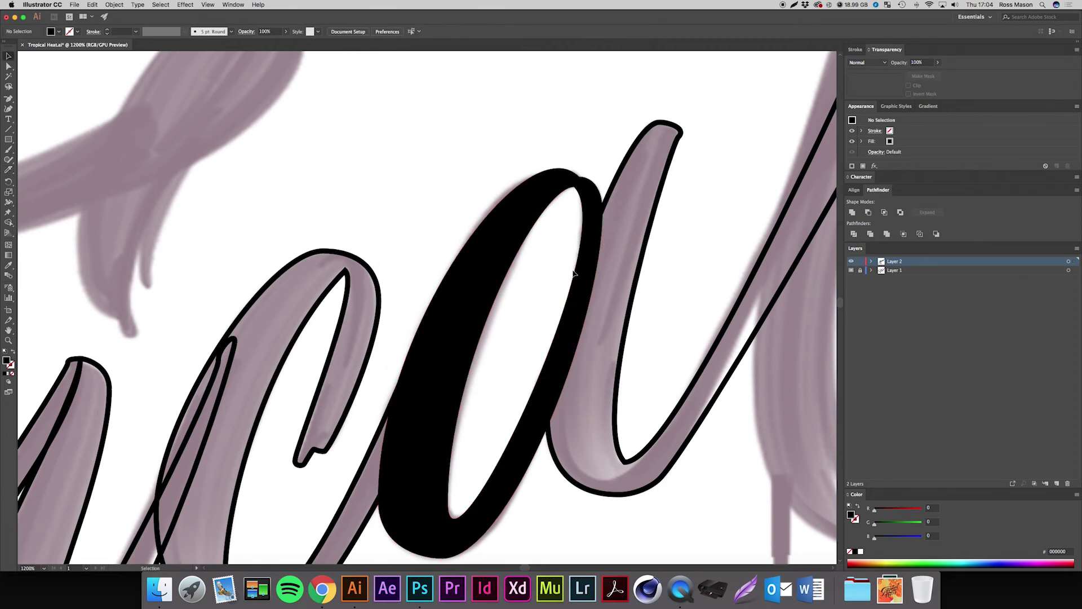
- Cut through the base of the "a" bowl with the Knife tool, separating the thin stroke from the thick one
left_click(586, 228)
left_click(567, 274)
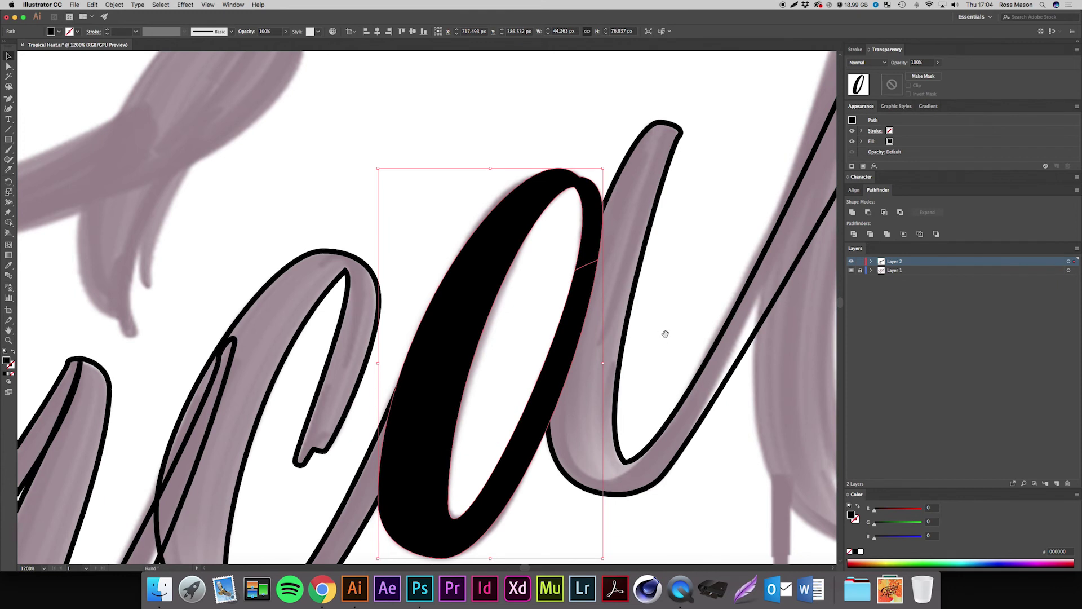
left_click_drag(665, 334, 677, 248)
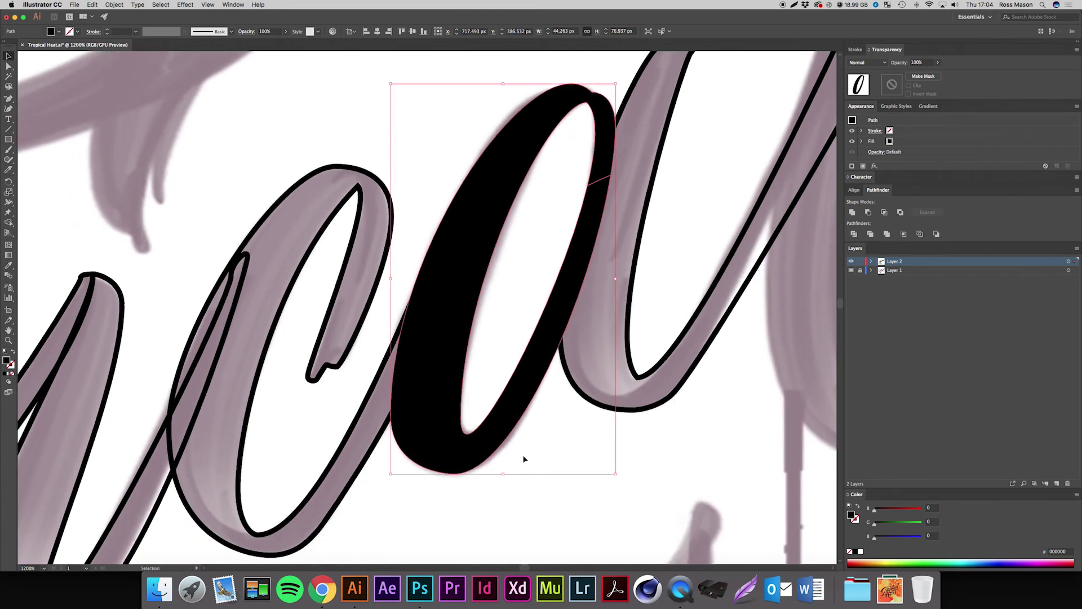
left_click_drag(531, 442, 506, 378)
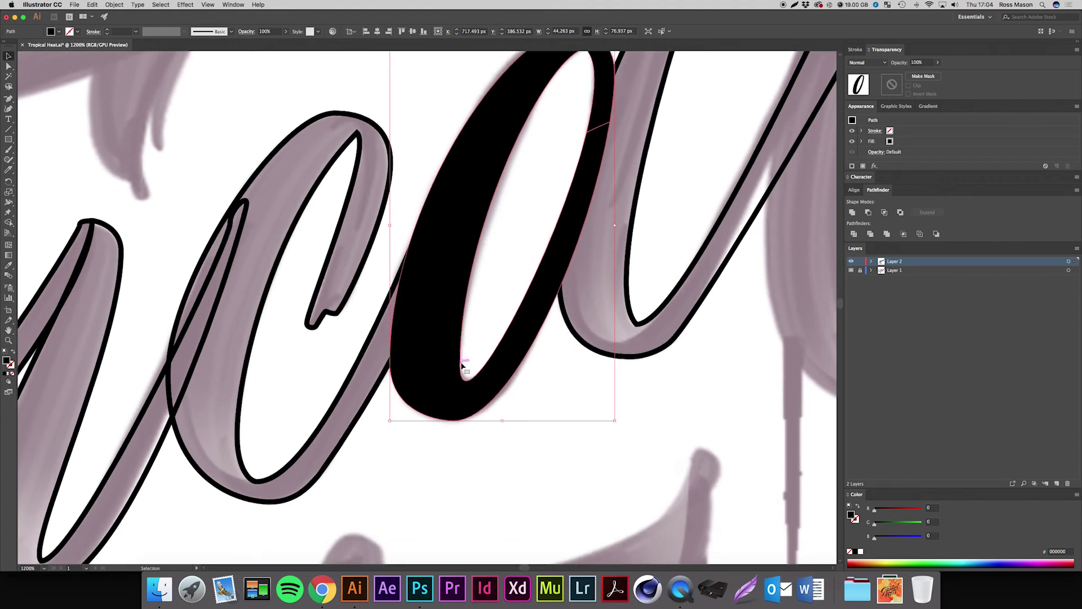
left_click(8, 170)
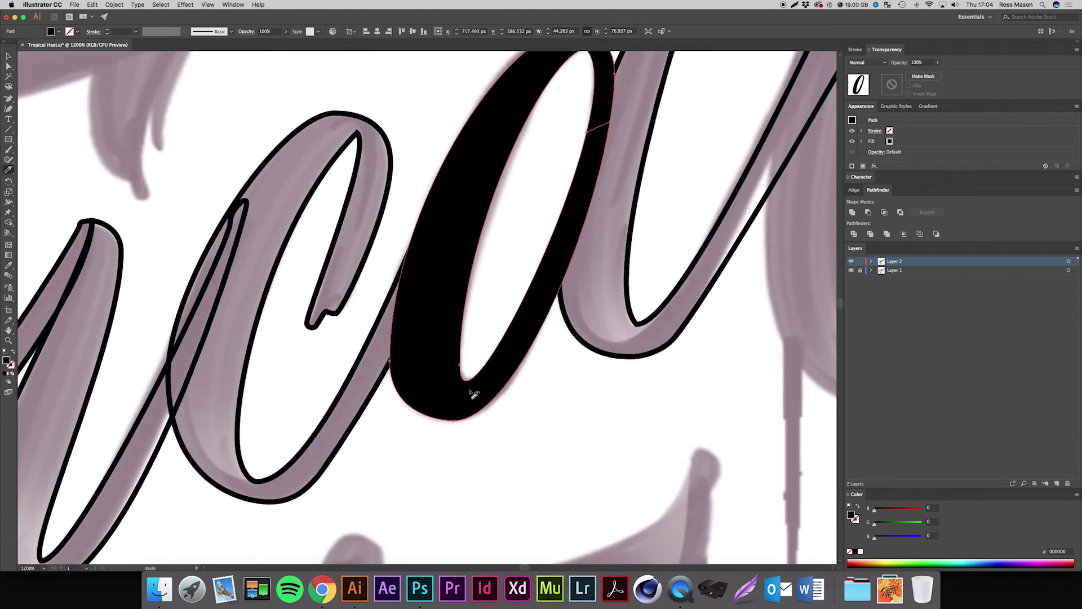
left_click_drag(466, 370, 452, 437)
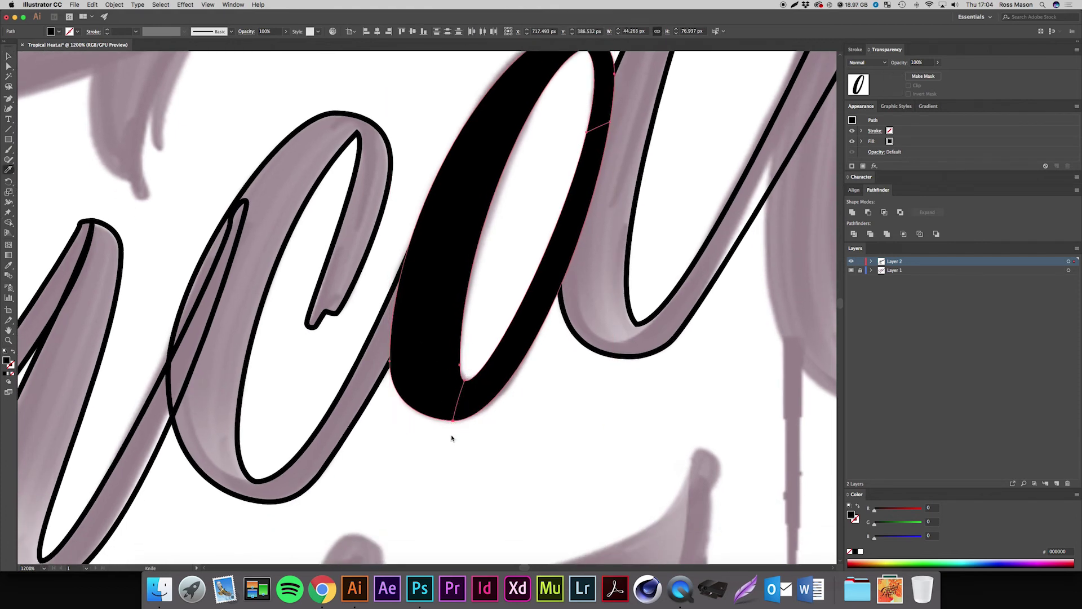
key("v")
left_click(543, 391)
- Round the thick piece's upper cut end on the "a" bowl by curving it down into the thin stroke
left_click_drag(543, 391, 513, 487)
left_click(571, 201)
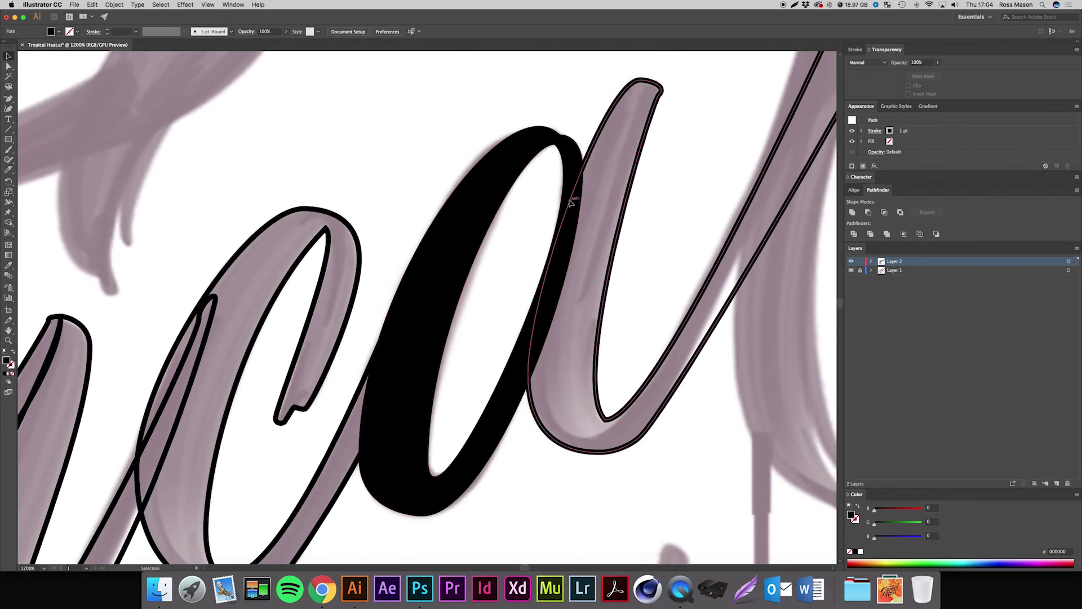
left_click(566, 191)
left_click(500, 383)
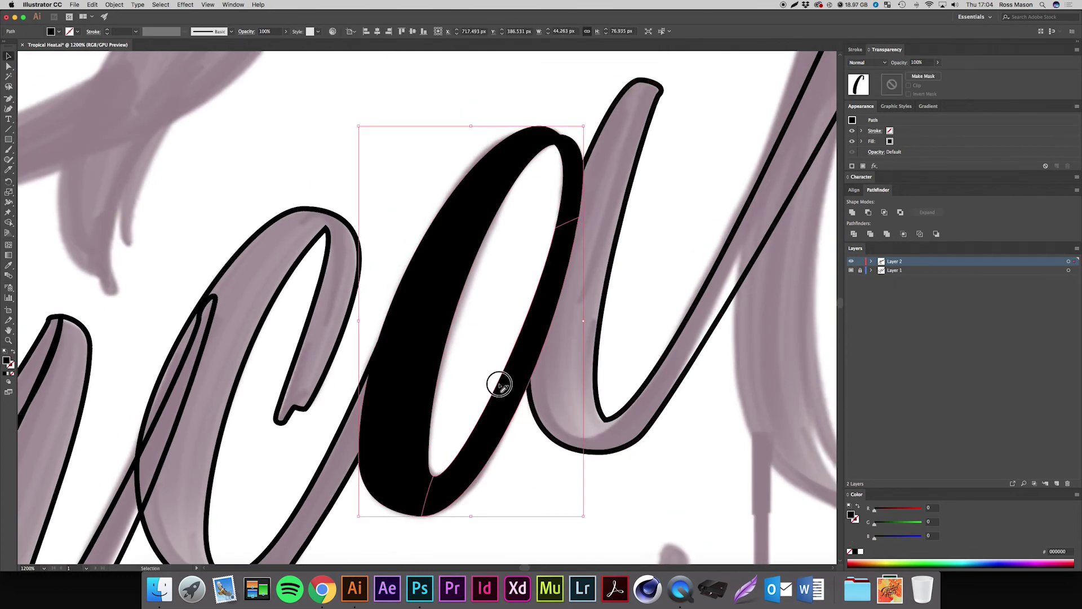
left_click(568, 191)
key("a")
key("super+equal")
key("super+equal")
key("super+equal")
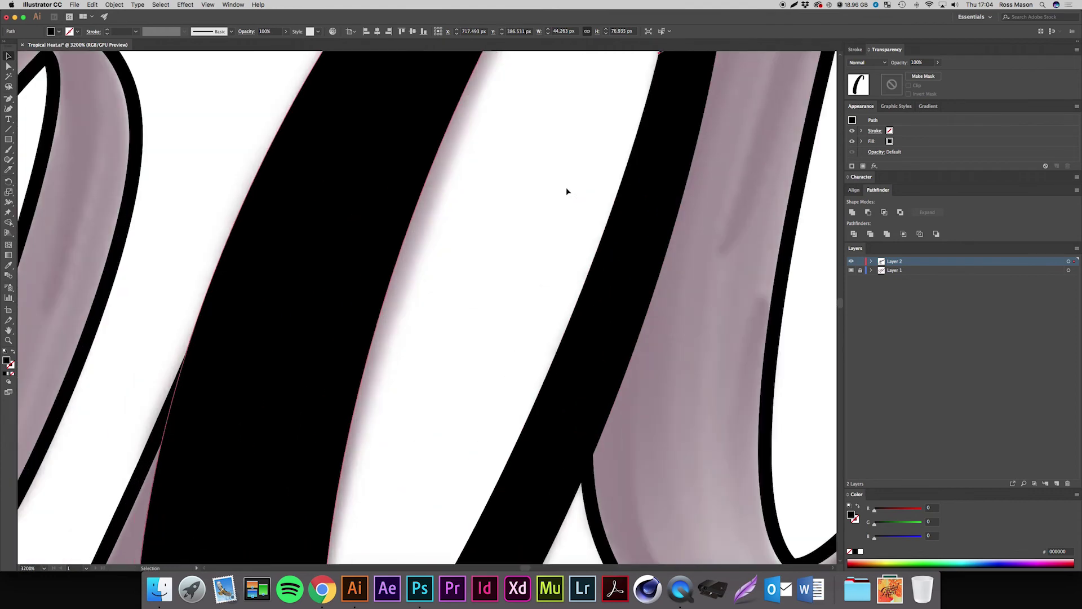
left_click_drag(548, 219, 434, 391)
left_click(539, 233)
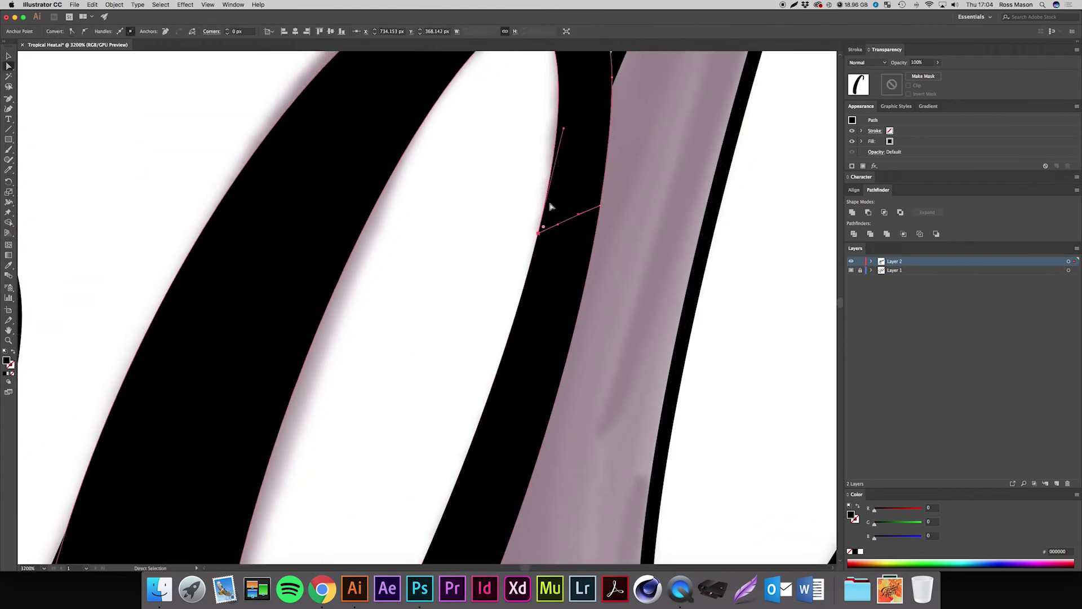
left_click_drag(558, 225, 528, 275)
mouse_move(579, 214)
left_mouse_down()
mouse_move(589, 262)
mouse_move(570, 256)
mouse_move(588, 268)
left_mouse_up()
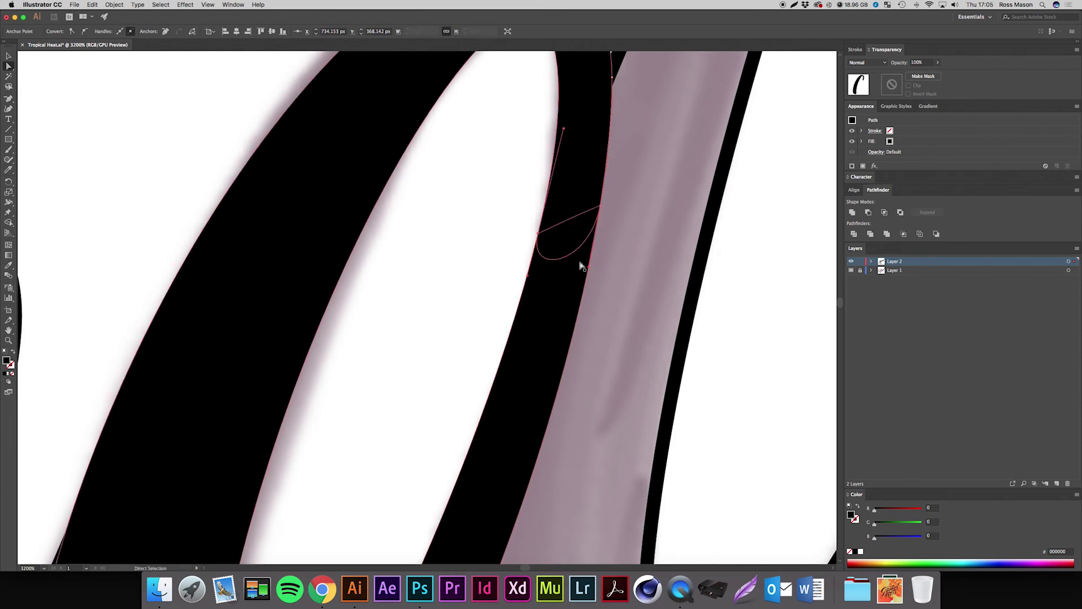
- Round the thin piece's upper cut end so that it curves up into the thick piece of the "a" bowl
left_click(567, 272)
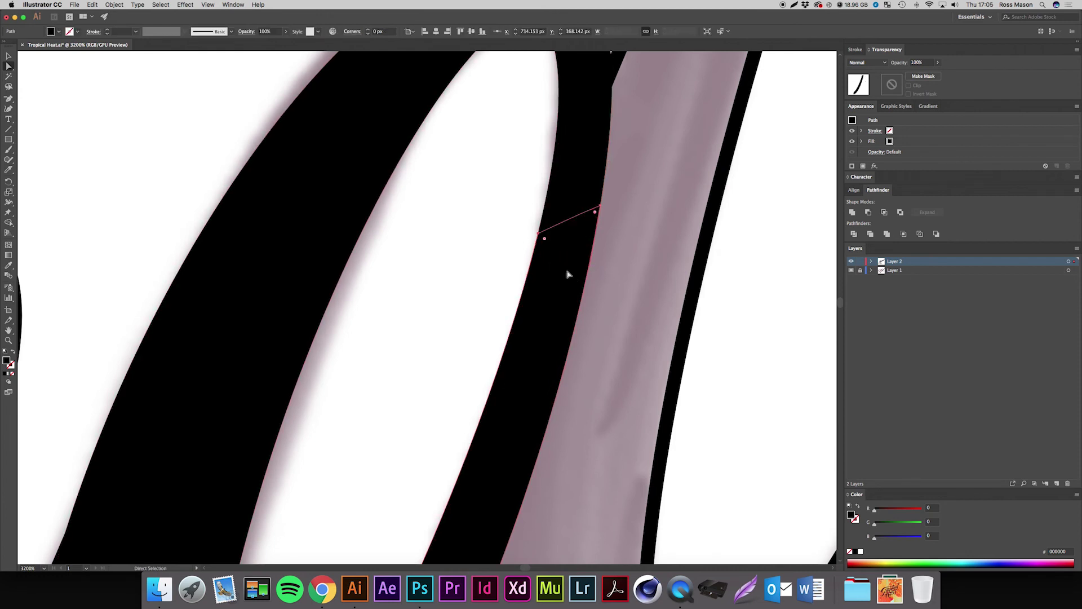
left_click(537, 232)
left_click_drag(559, 225, 601, 178)
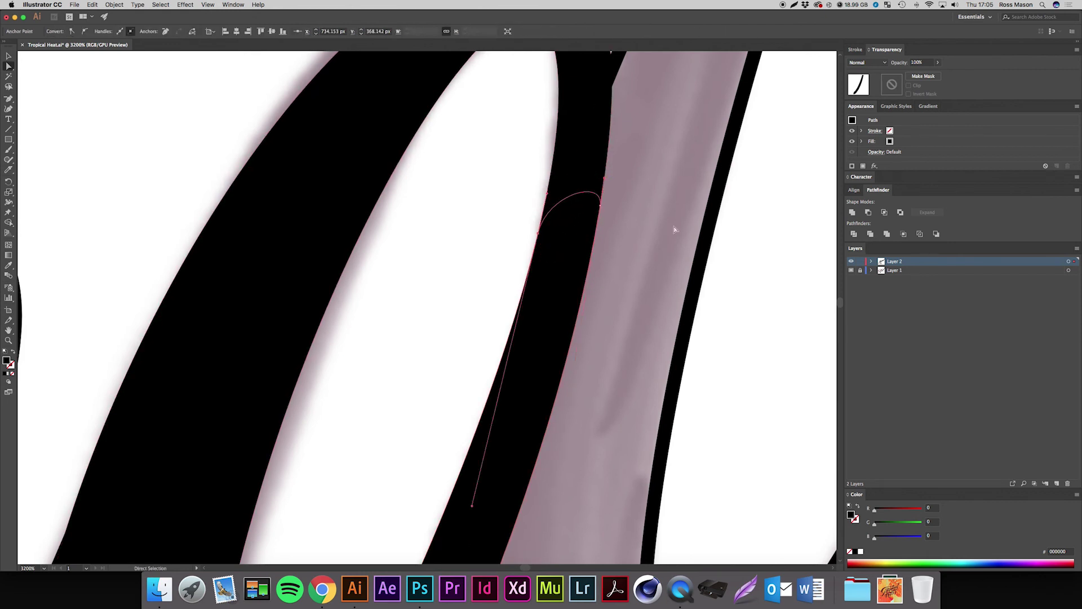
key("v")
left_click(727, 278)
- Curve the thick piece's cut edge at the base of the "a" bowl outward into the thin stroke
key("super+minus")
key("super+minus")
left_click_drag(474, 457, 574, 259)
left_click(435, 417)
key("a")
key("super+plus")
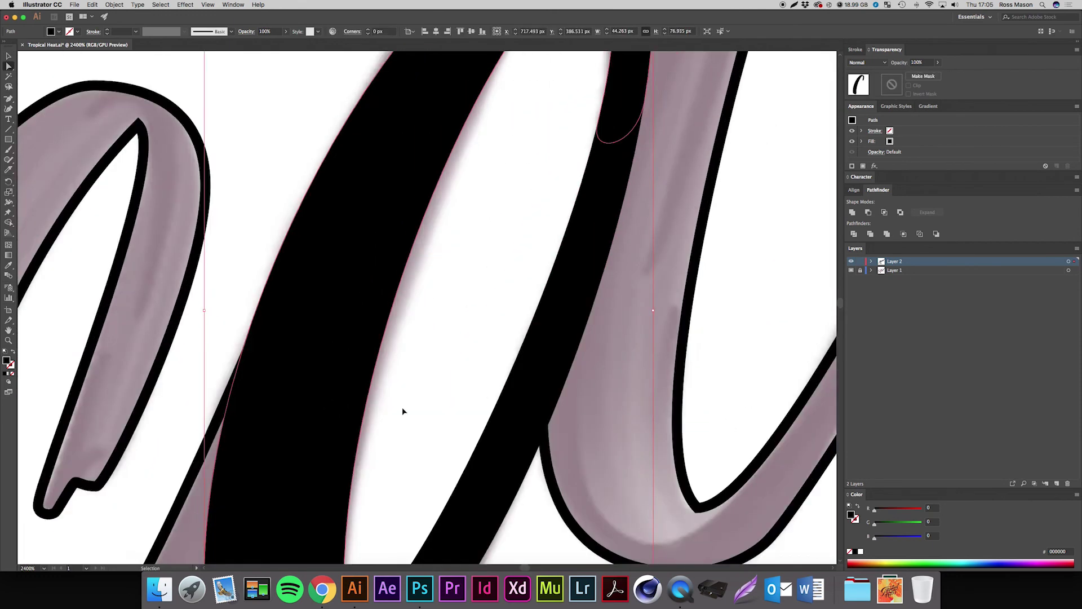
key("super+plus")
left_click_drag(400, 408, 516, 318)
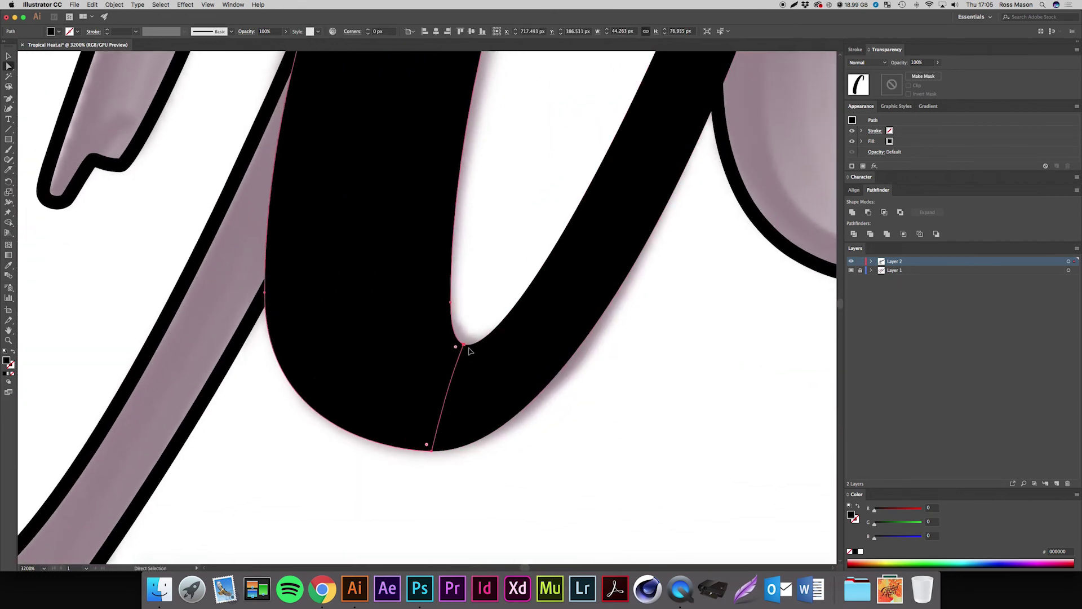
left_click(462, 343)
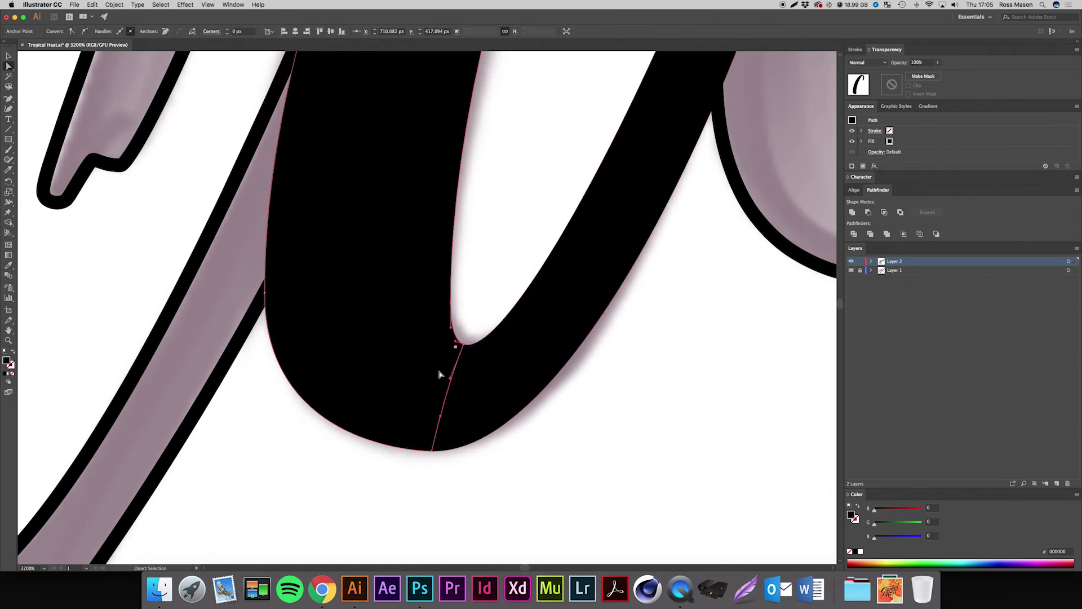
left_click_drag(451, 381, 494, 352)
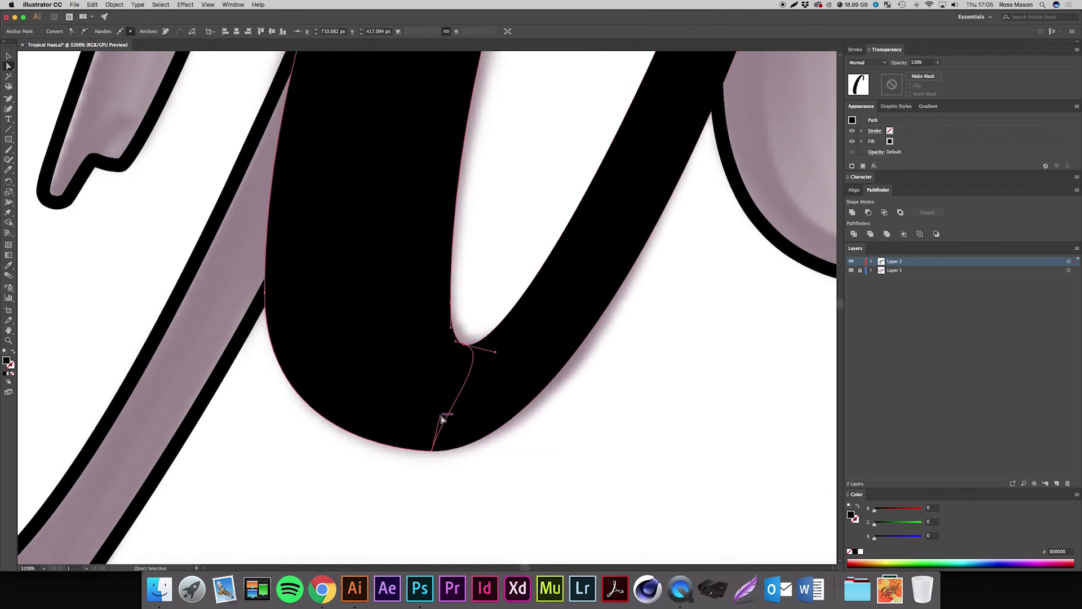
- Round the thin piece's lower cut end so that it overlaps the thick piece at the base of the "a" bowl
left_click_drag(441, 424, 391, 446)
left_click(432, 449)
left_click_drag(450, 382, 429, 334)
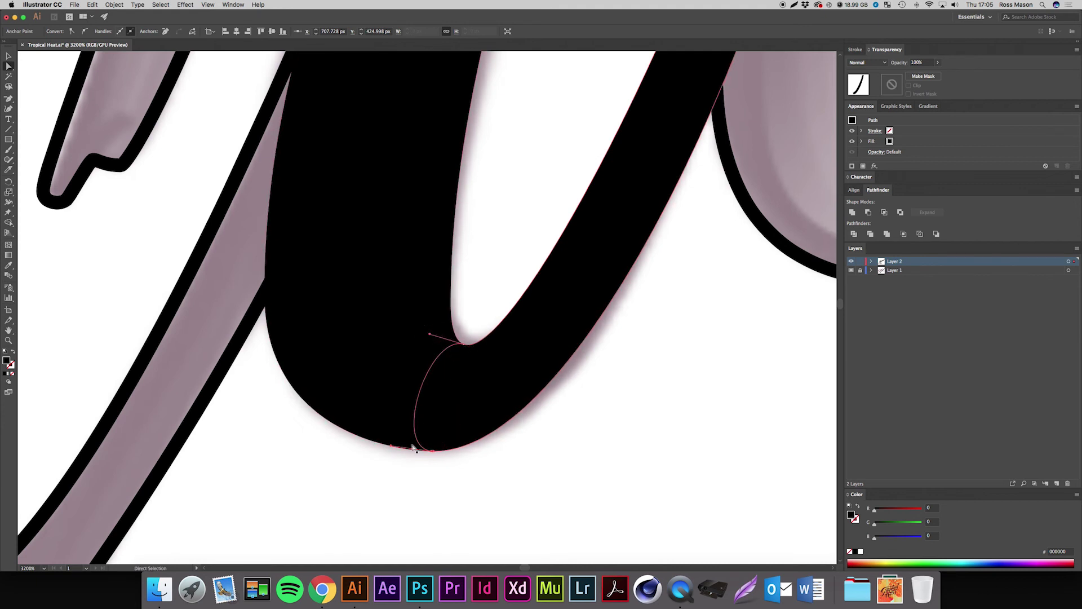
left_click_drag(391, 446, 404, 447)
left_click(483, 496)
- Examine how the rounded ends of the "a" bowl's two pieces overlap, isolating the thick piece
key("v")
left_click_drag(698, 67, 428, 467)
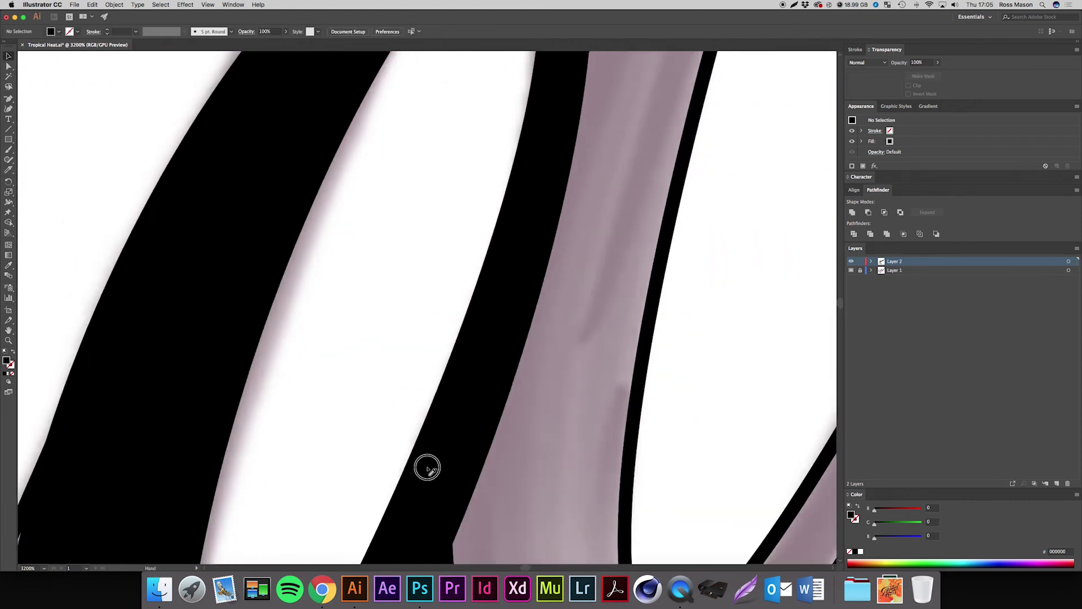
left_click_drag(566, 67, 468, 295)
key("a")
left_click(475, 261)
left_click_drag(505, 403, 536, 259)
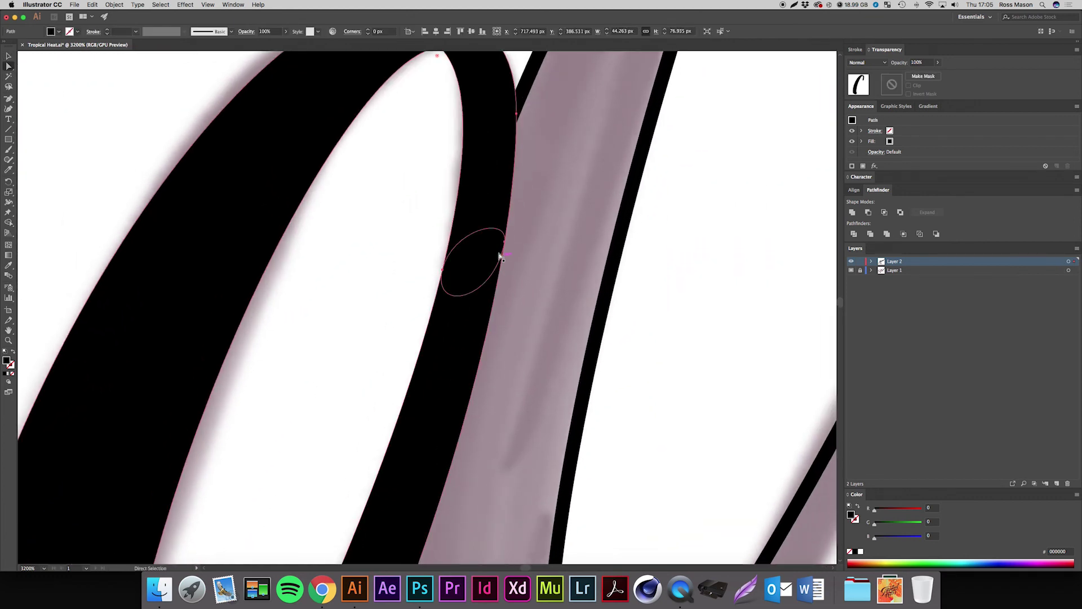
key("v")
double_click(484, 233)
double_click(492, 188)
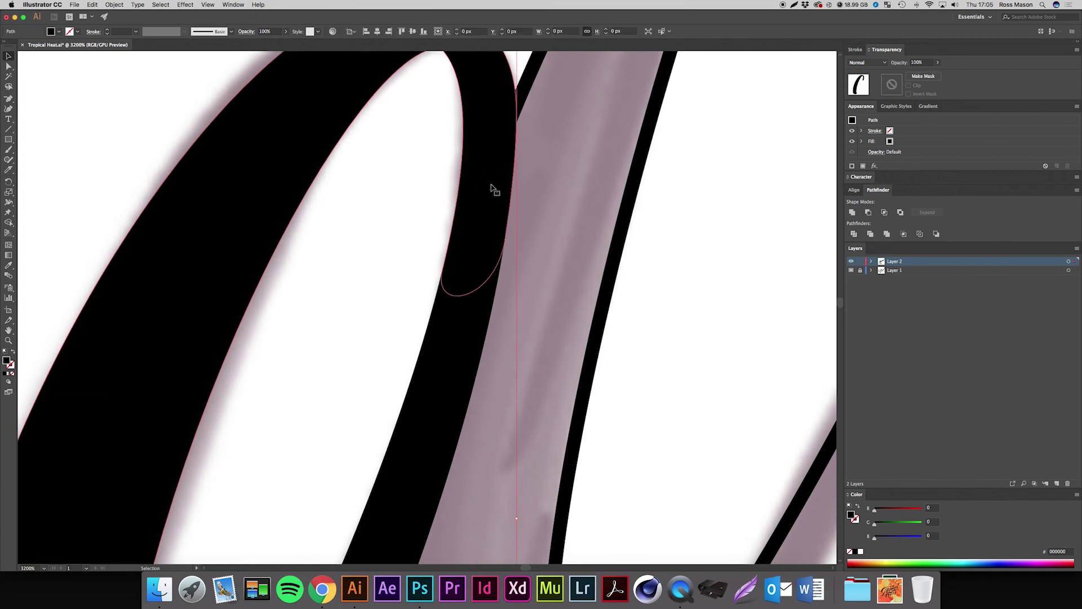
key("super+0")
key("super+equal")
key("super+equal")
key("super+equal")
key("super+equal")
key("super+equal")
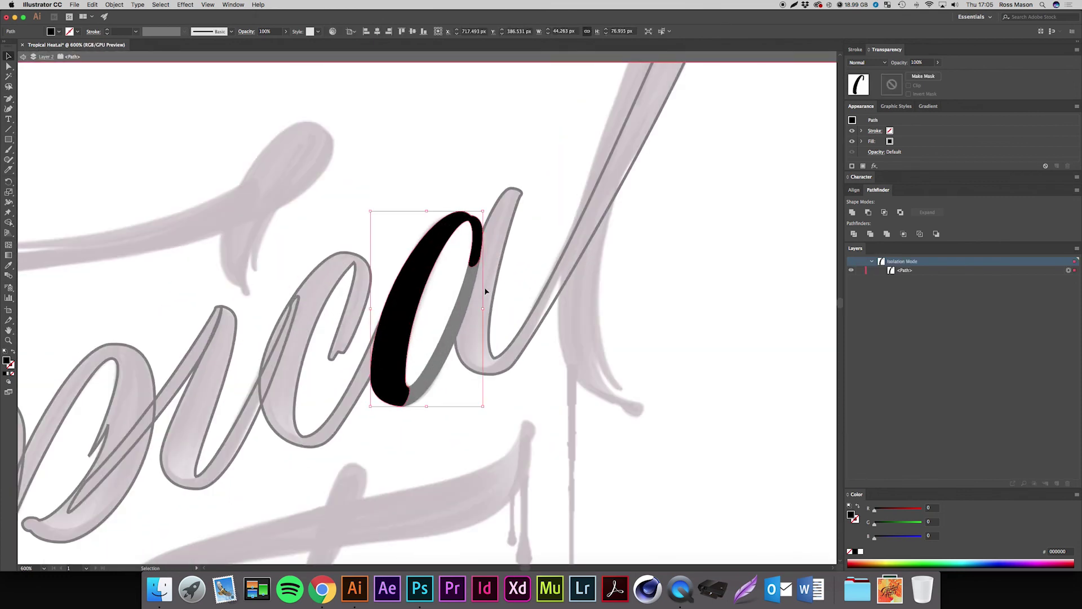
- Reshape the thick piece's cut end at the upper-right of the "a" bowl into a smoother round by adjusting its curve handles
left_click(473, 275)
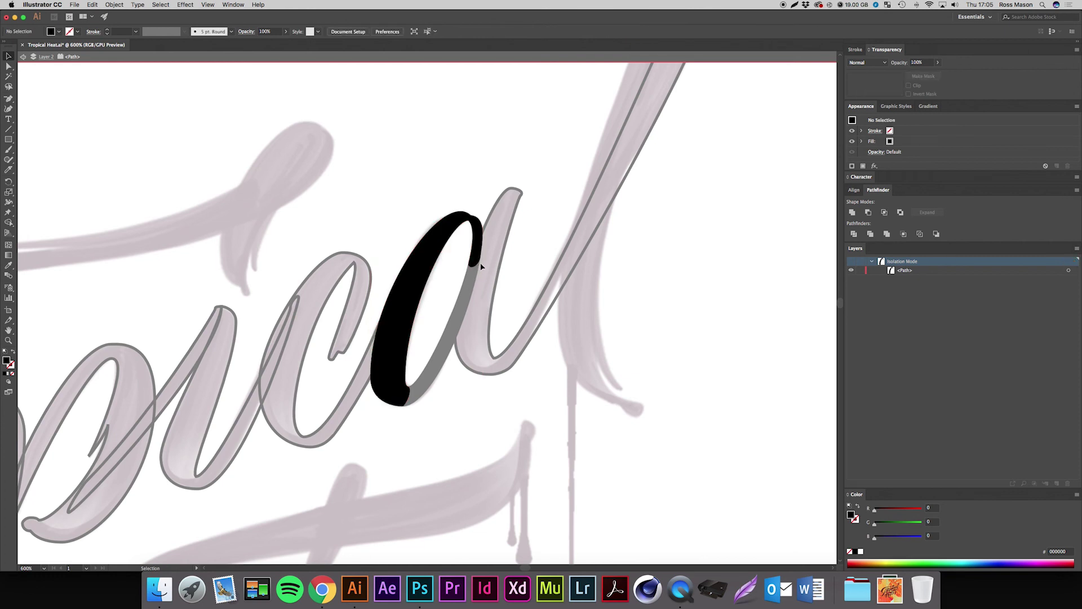
left_click(477, 263)
key("super+equal")
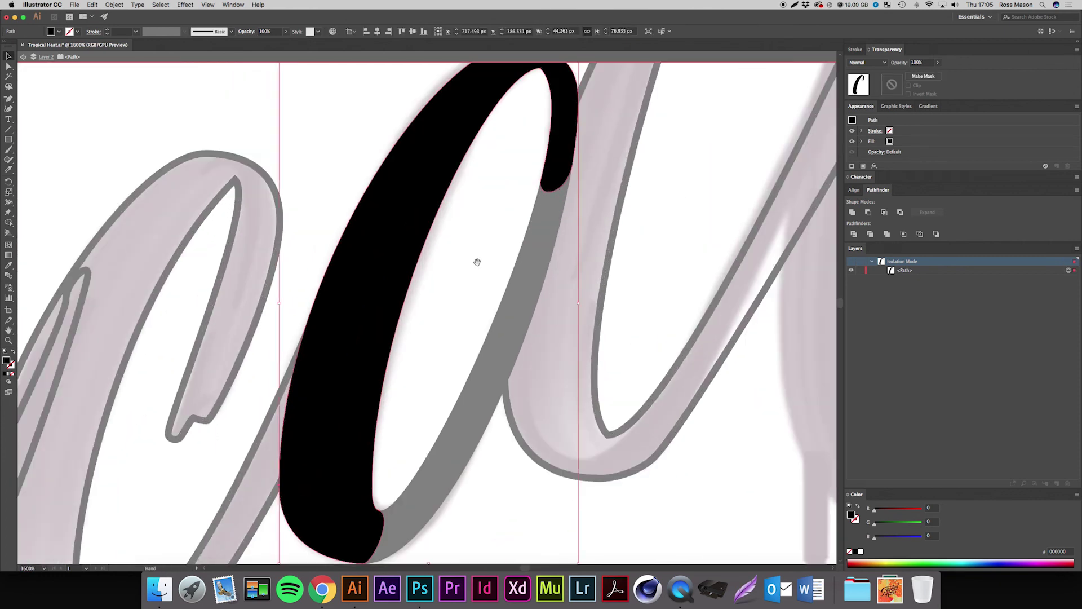
key("super+equal")
key("super+equal")
key("a")
left_click_drag(461, 341, 473, 362)
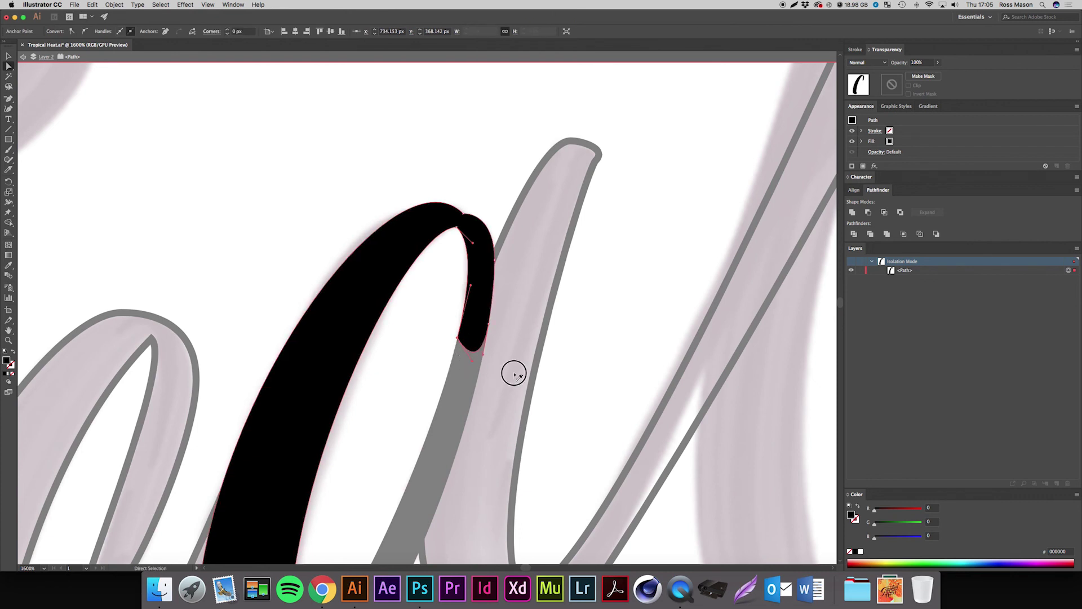
key("v")
key("Escape")
double_click(470, 290)
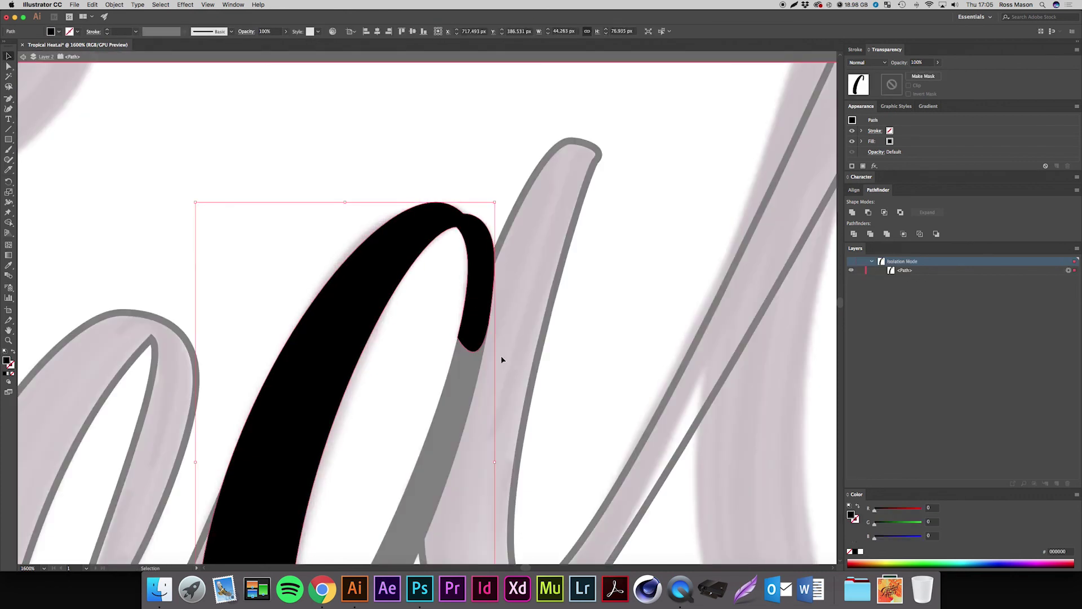
key("a")
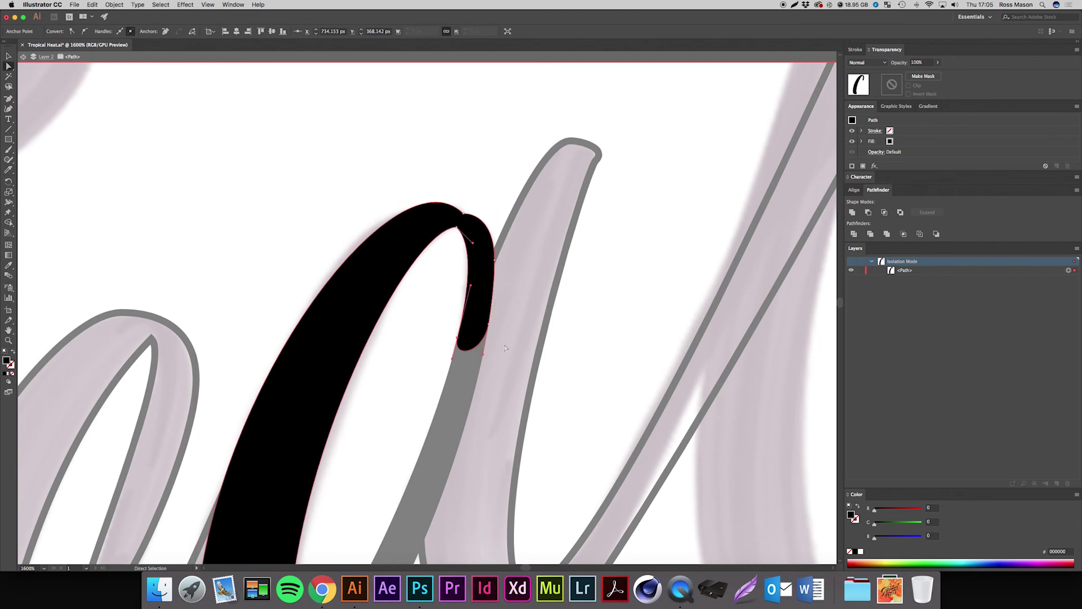
left_click_drag(483, 358, 465, 341)
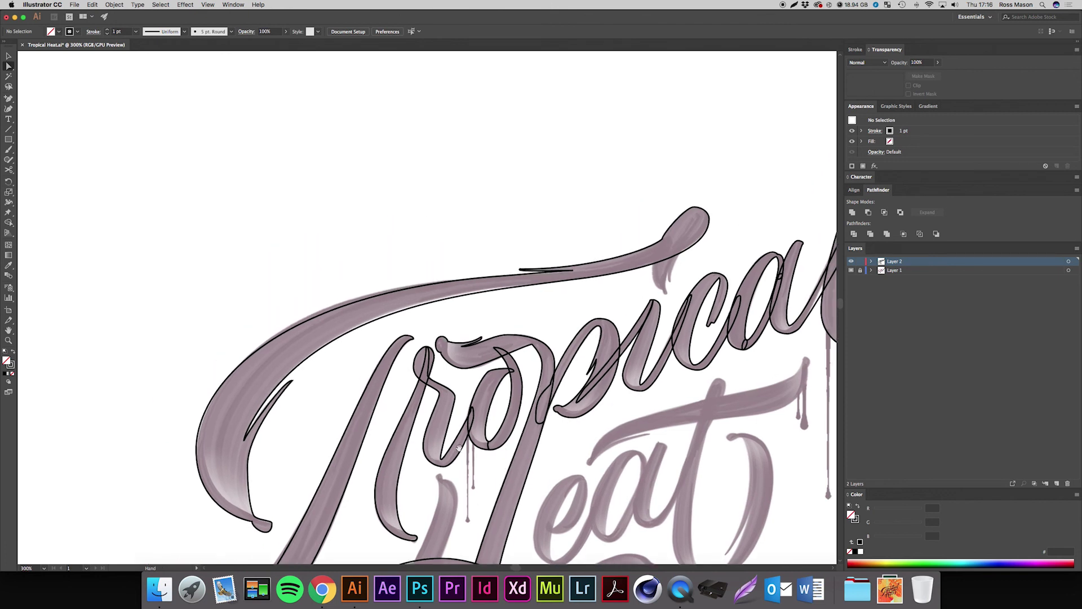
- Undo the recent edits to the upper edge of the "T" swash, back to the state before its upper anchor point was removed
left_click_drag(459, 448, 489, 482)
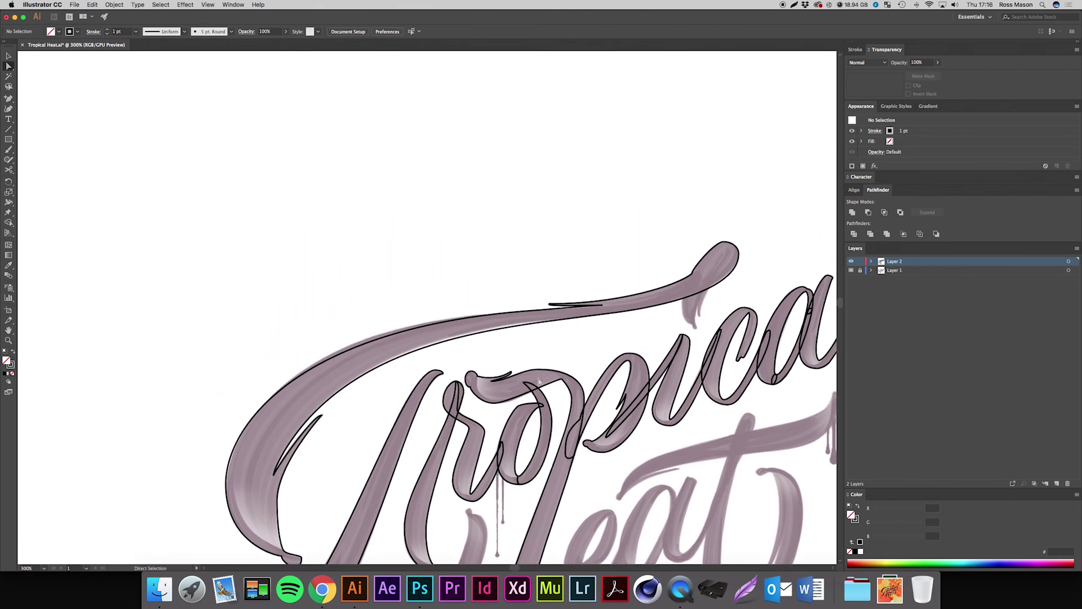
left_click(566, 335)
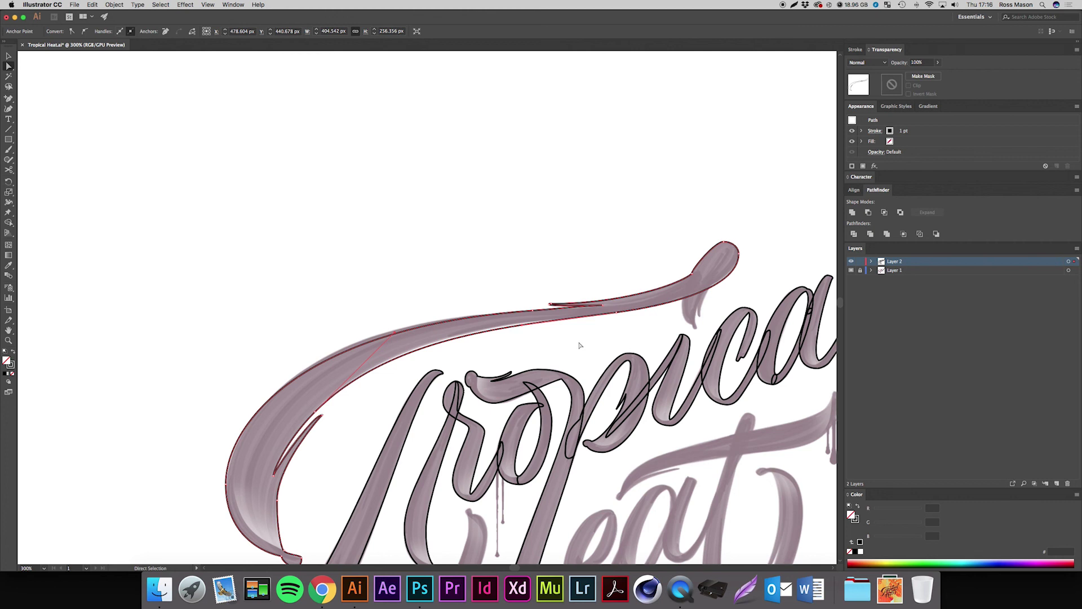
key("super+z")
key("super+z")
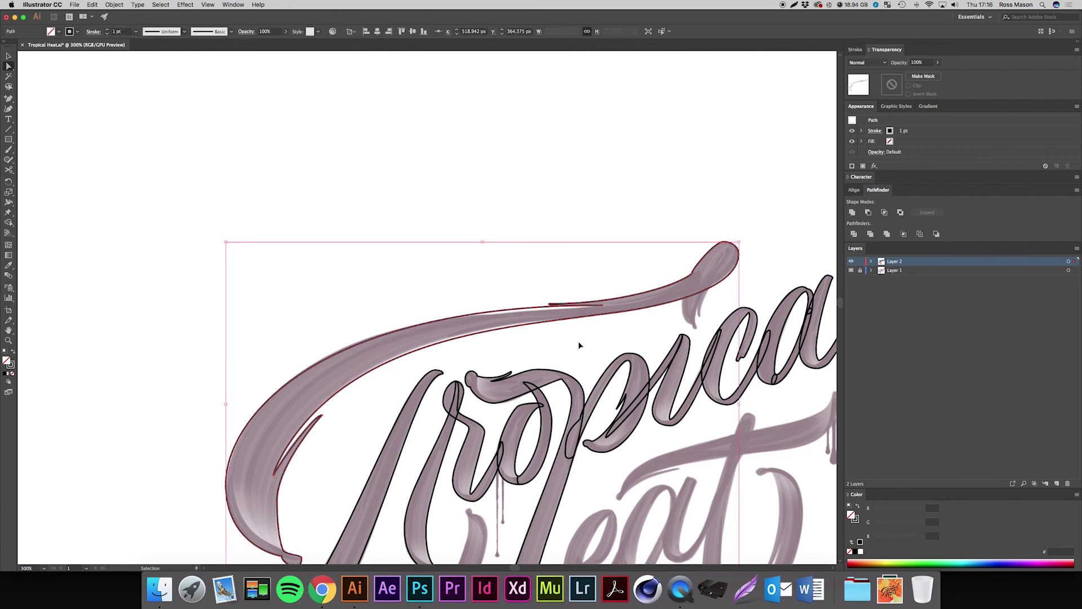
key("super+z")
key("super+z")
key("super+z")
key("super+z")
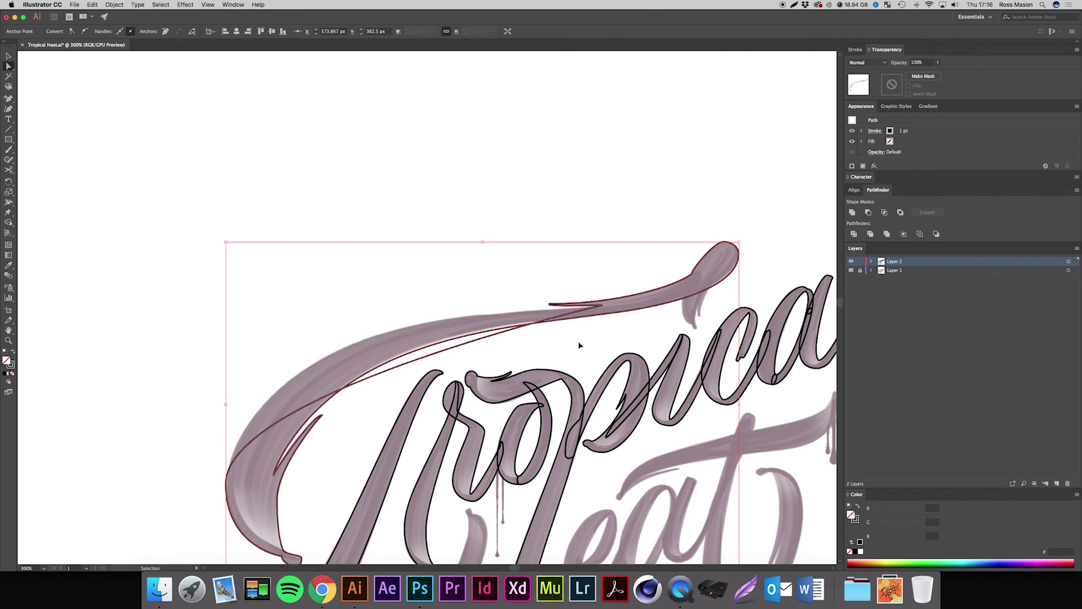
key("super+z")
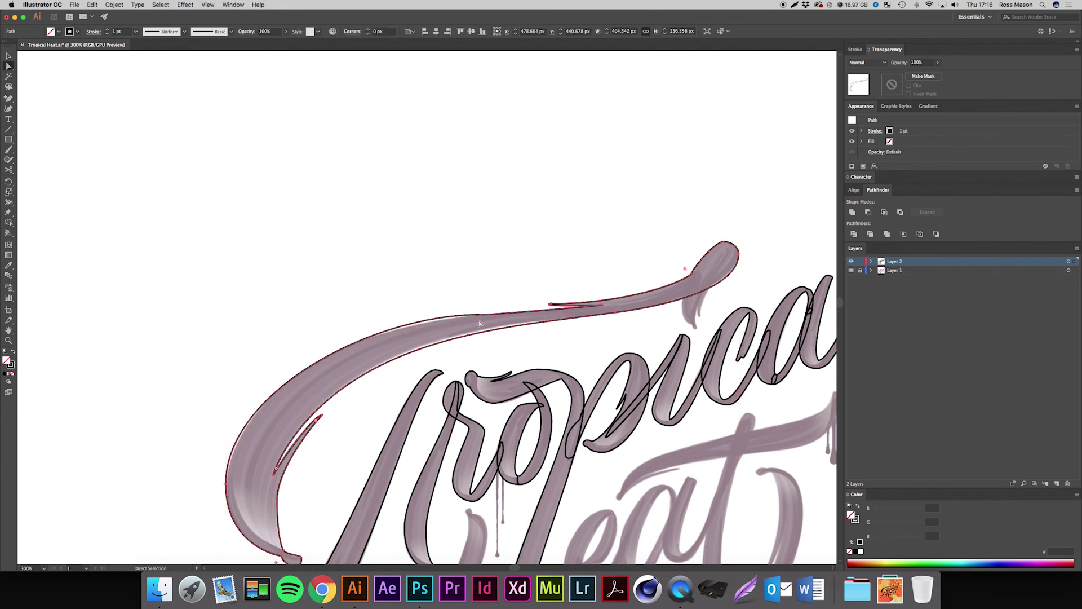
- Examine the curve handles between the anchor on the "T" swash's upper edge and the anchor at its leftmost bend
left_click(480, 314)
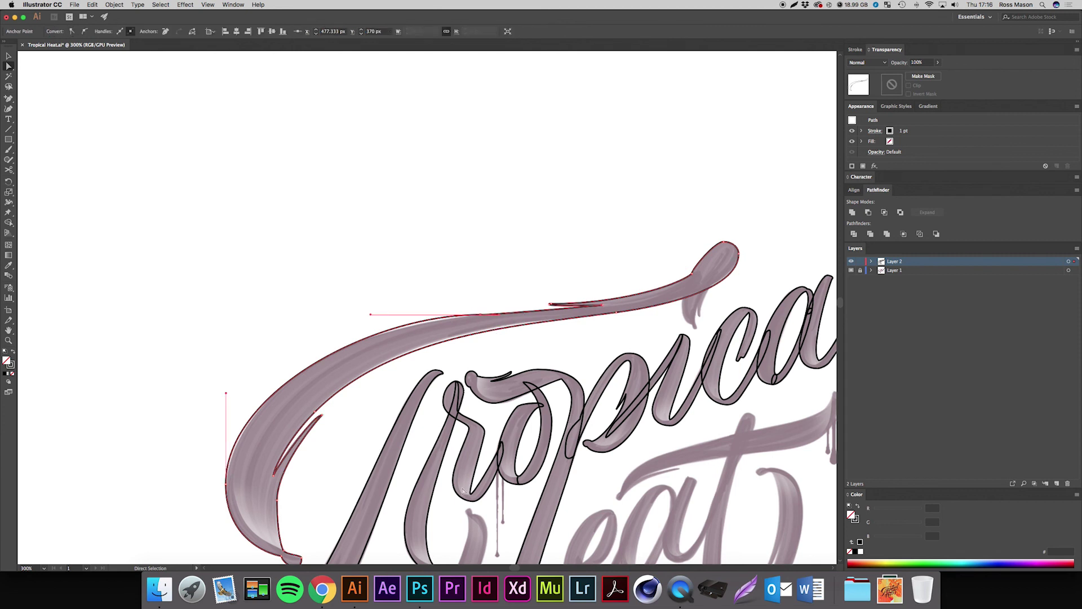
scroll(321, 496, "left", 5)
scroll(321, 496, "down", 2)
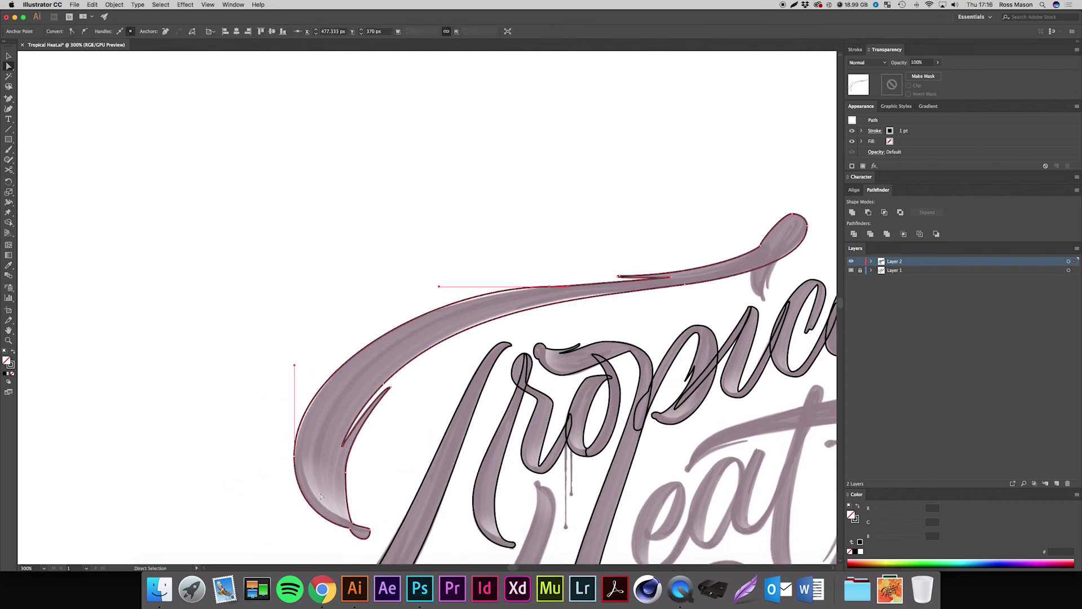
left_click(296, 458, "shift")
left_click(548, 288)
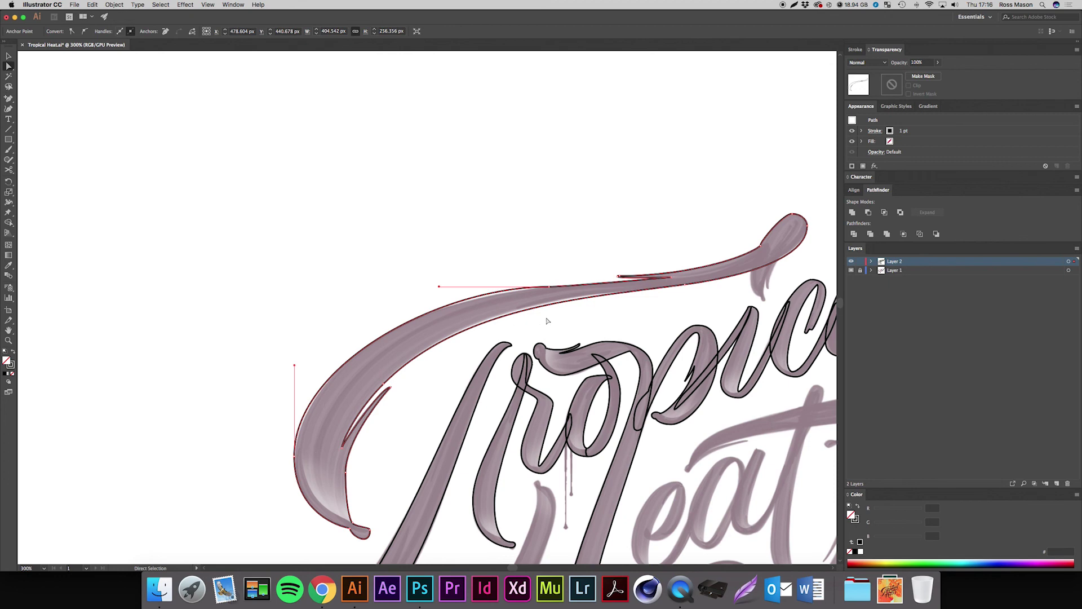
left_click_drag(542, 337, 466, 398)
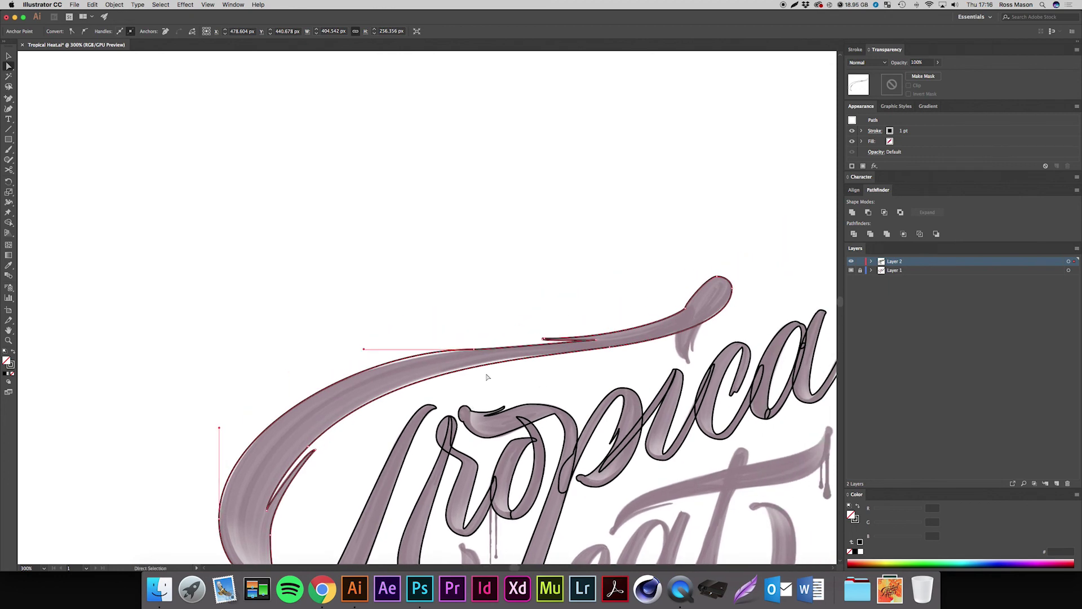
key("super+plus")
scroll(488, 377, "right", 5)
scroll(487, 377, "up", 3)
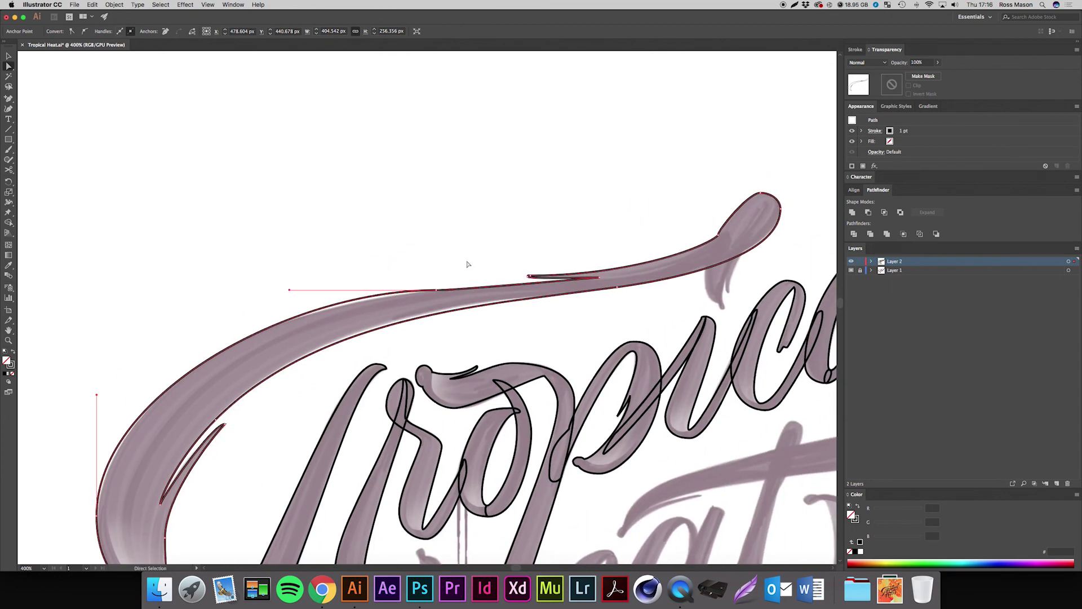
- Try to smooth the "T" swash's upper edge by pulling a horizontal handle out of its upper anchor point
left_click(436, 290)
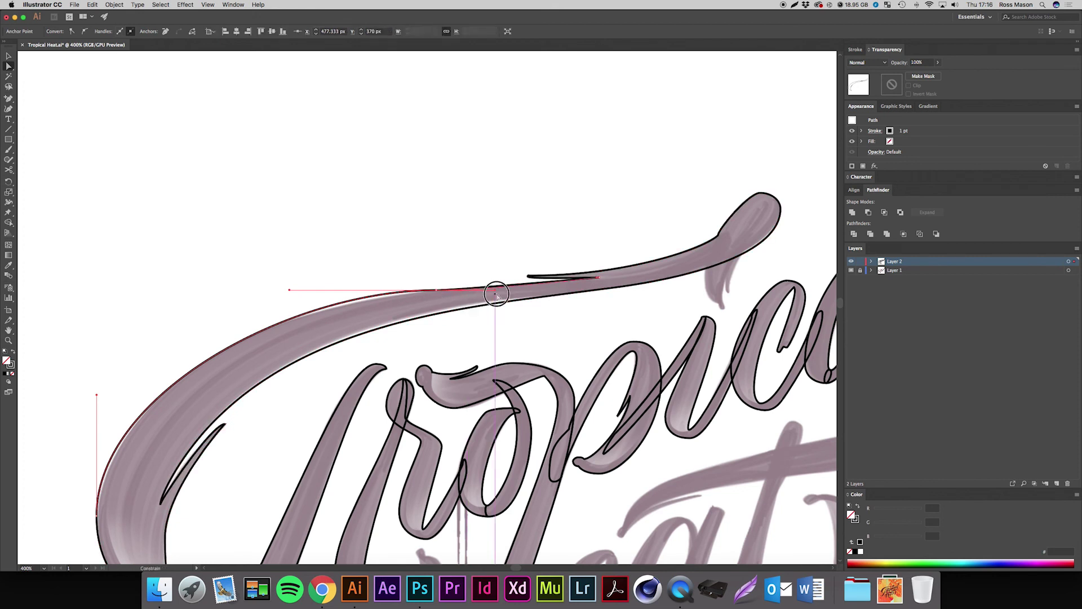
left_click(528, 327)
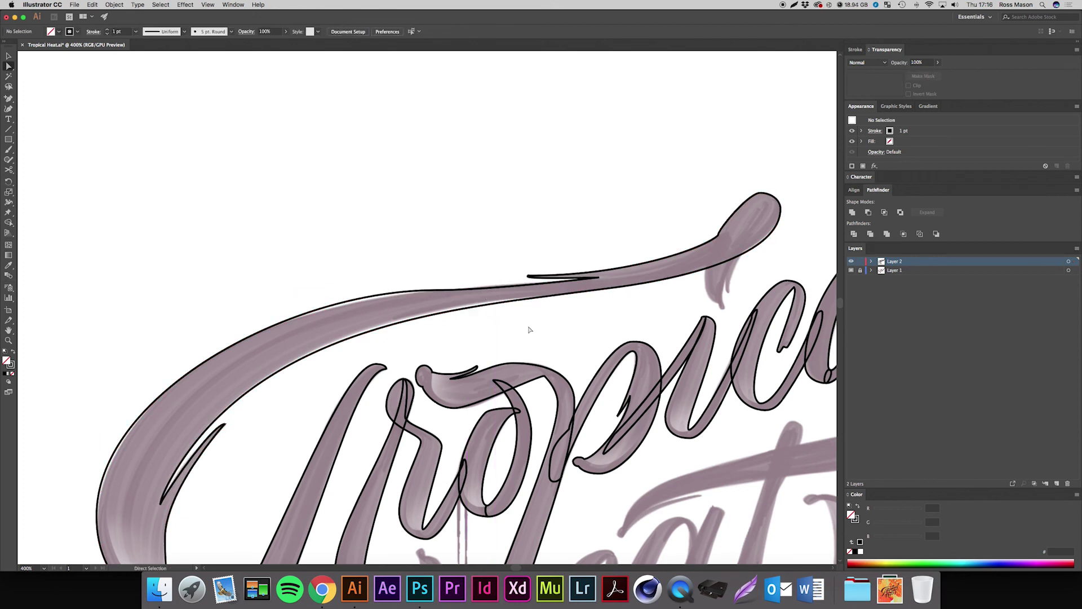
left_click(474, 291)
key("a")
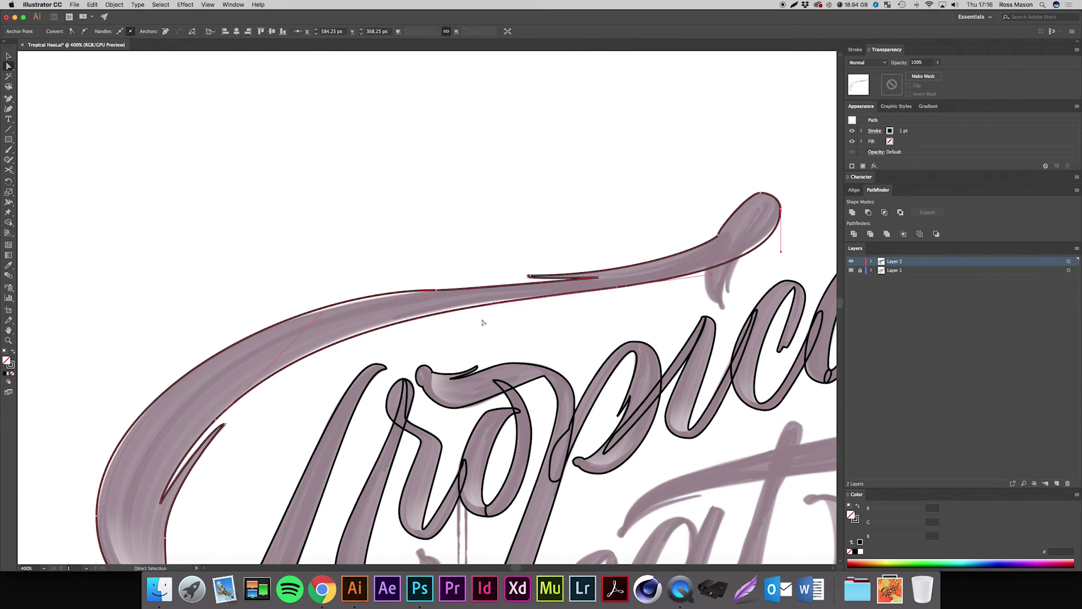
- Delete the anchor point on the upper edge of the "T" swash with the Delete Anchor Point tool
key("v")
key("a")
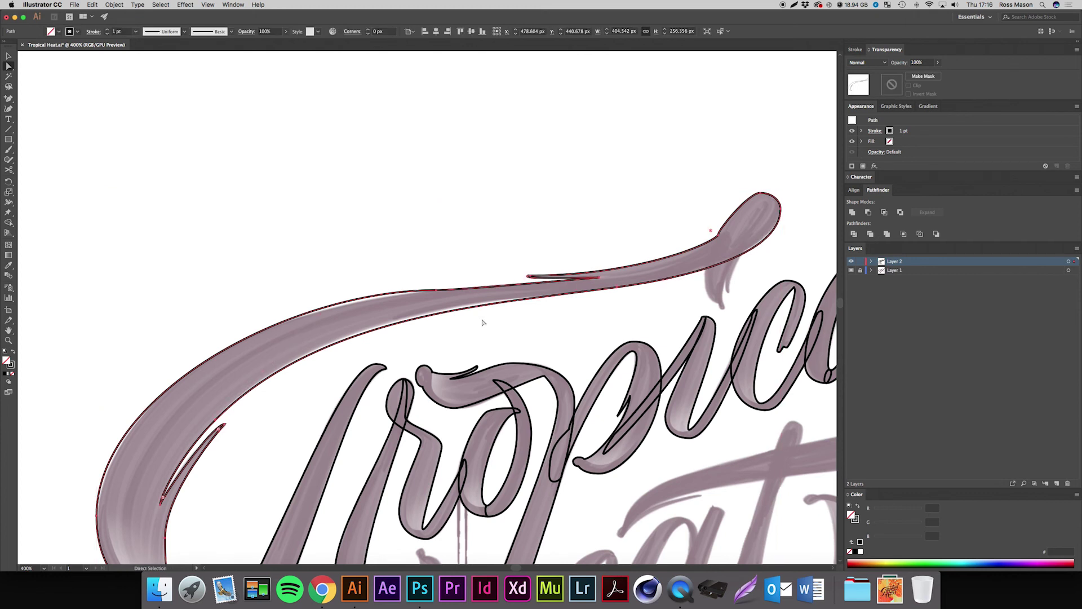
key("minus")
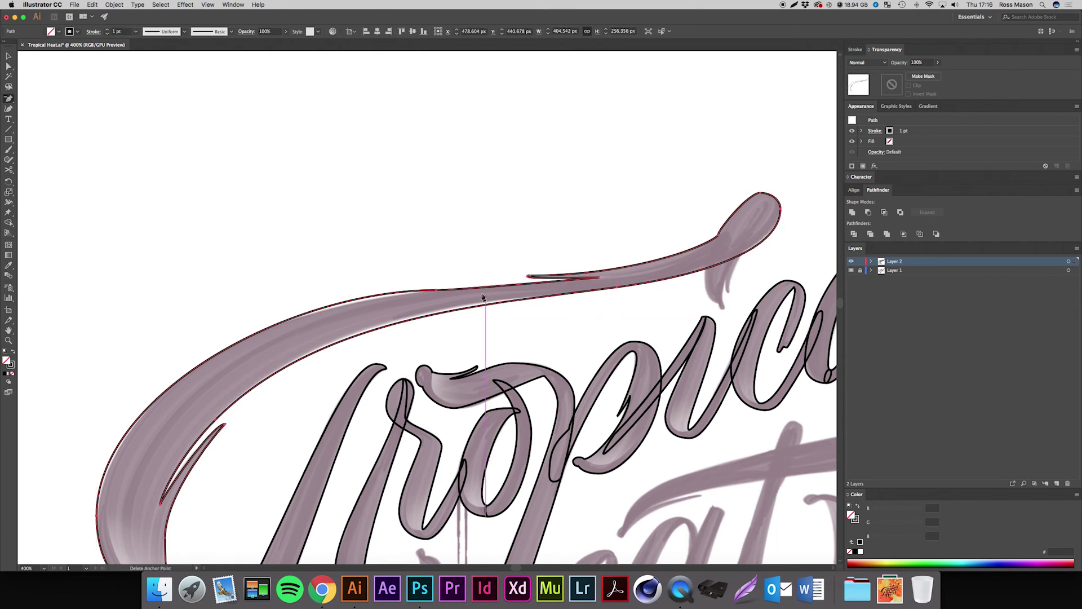
left_click(437, 292)
- Pull a long horizontal handle from the anchor at the swash's thin cut so one curve follows the sketch to the leftmost bend
key("a")
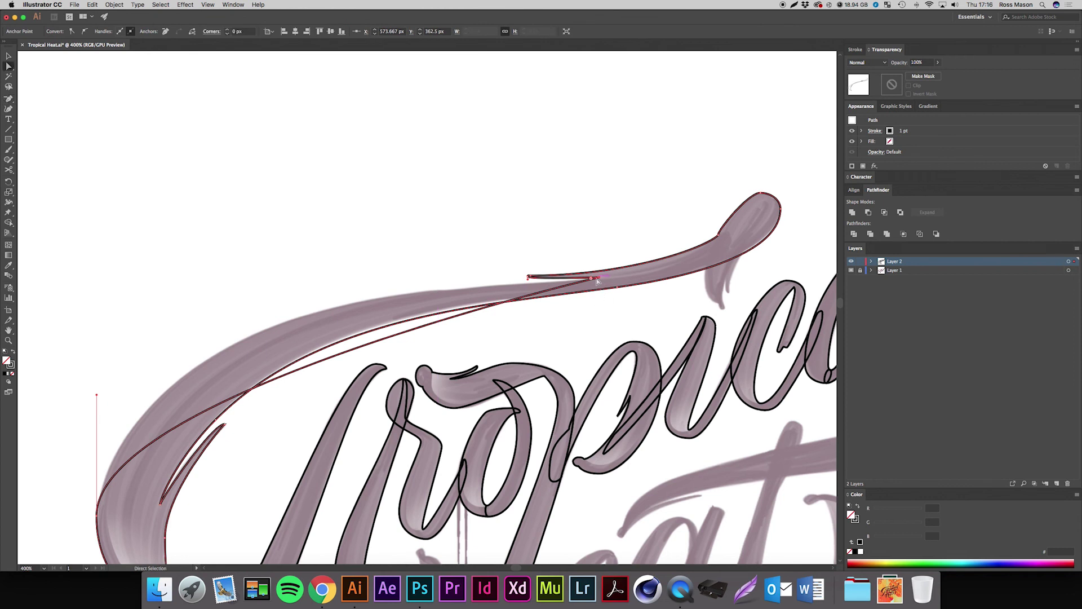
left_click_drag(596, 281, 260, 275)
scroll(372, 324, "left", 5)
scroll(372, 324, "down", 2)
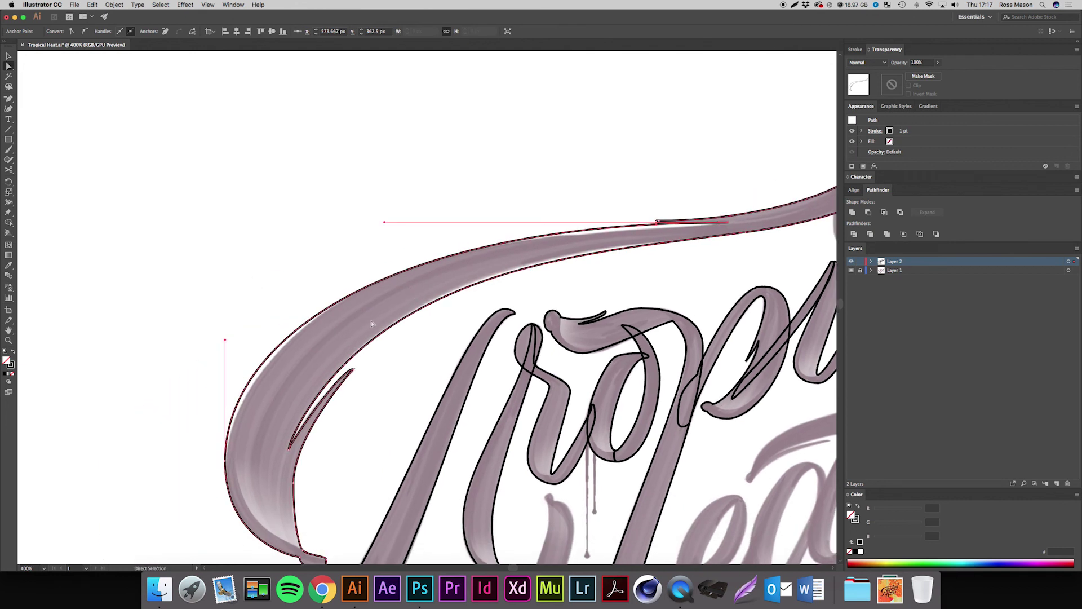
scroll(267, 341, "right", 3)
scroll(268, 341, "up", 3)
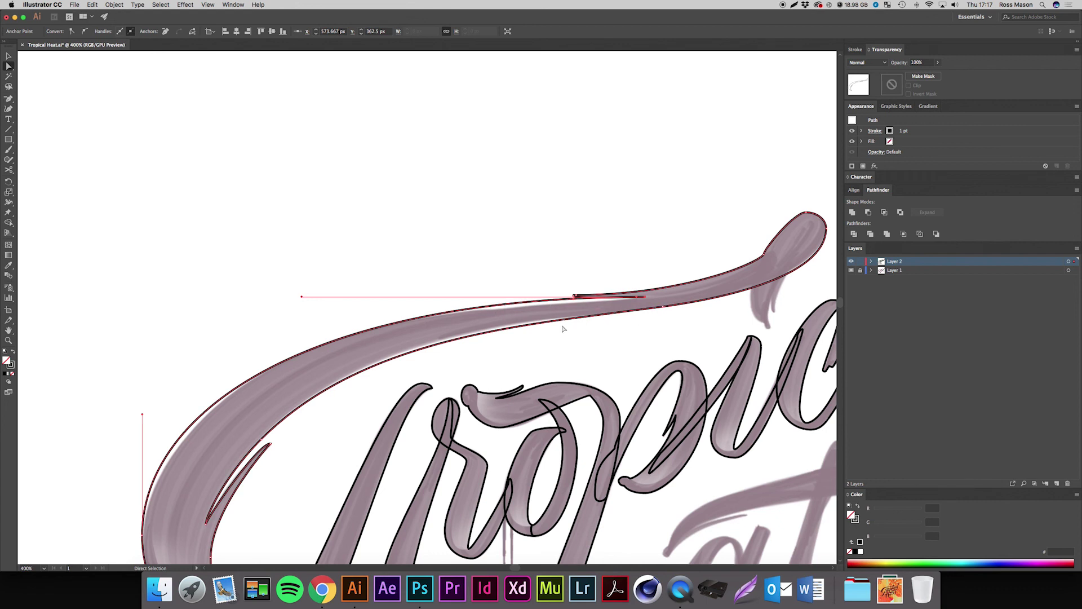
- Add an anchor point on the swash's upper edge and adjust it and the neighbouring handle so the edge matches the sketch
key("plus")
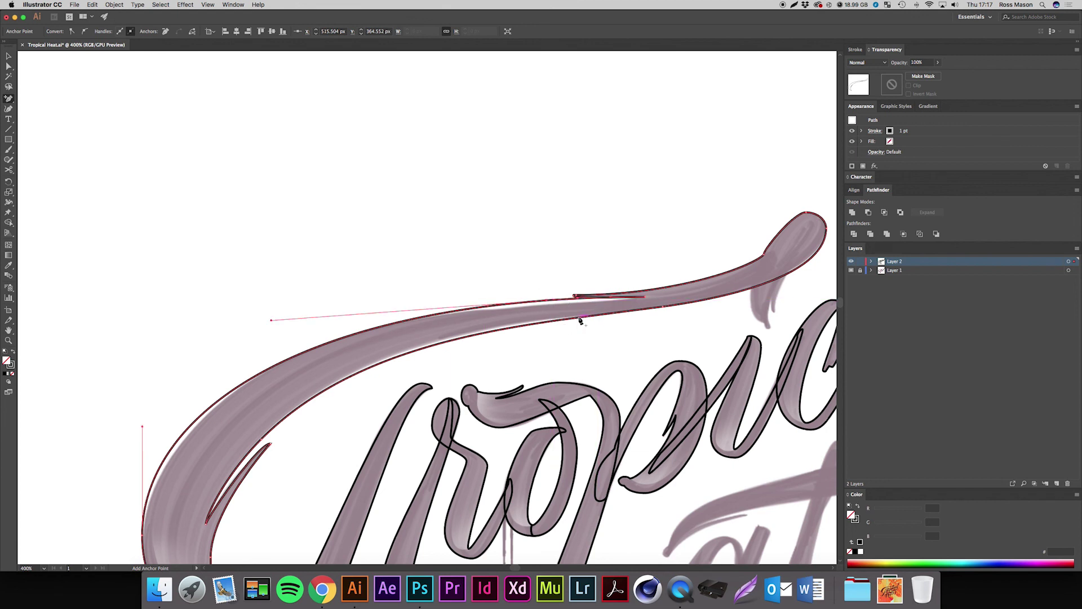
key("v")
key("s")
key("a")
left_click_drag(548, 307, 562, 317)
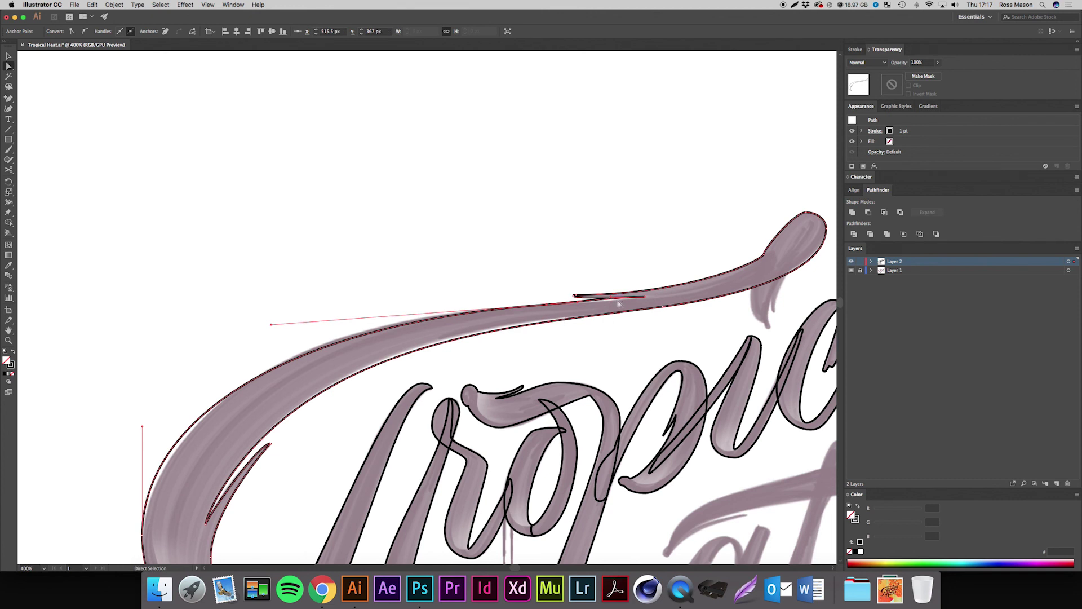
left_click(645, 297)
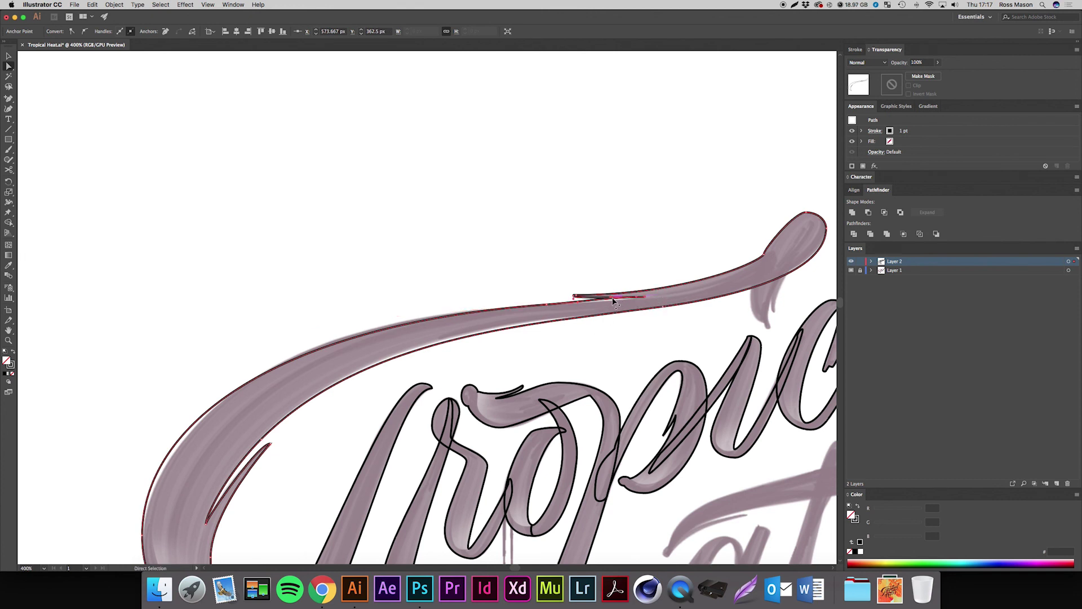
left_click_drag(611, 297, 645, 297)
left_click(627, 362)
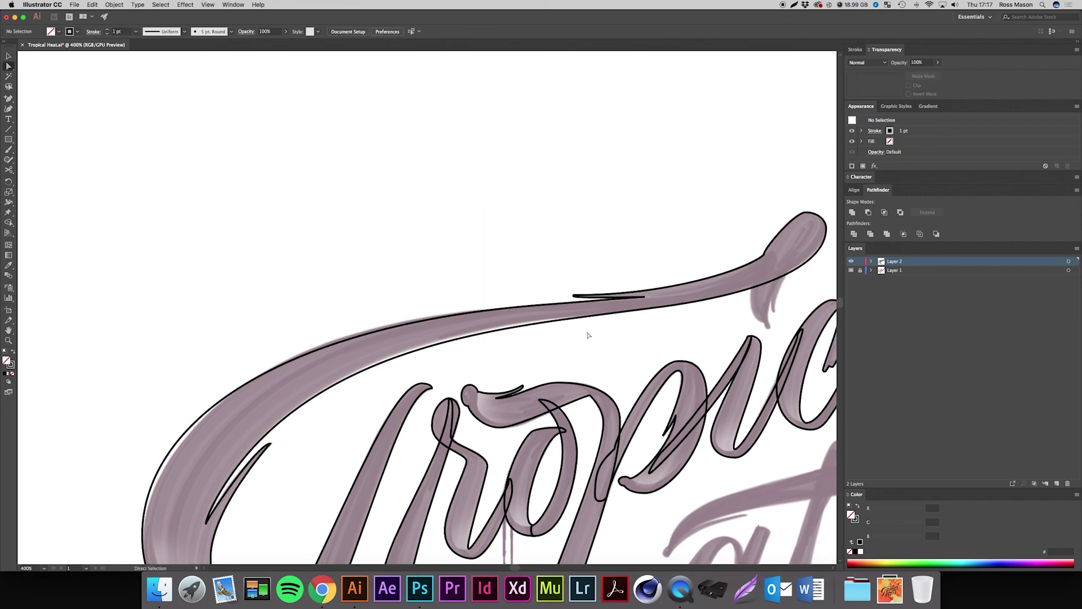
- Trace the tapered brush stroke hanging from the rounded end of the "T" swash with the Pen tool, including its two ragged tips
key("super+minus")
key("super+minus")
key("super+minus")
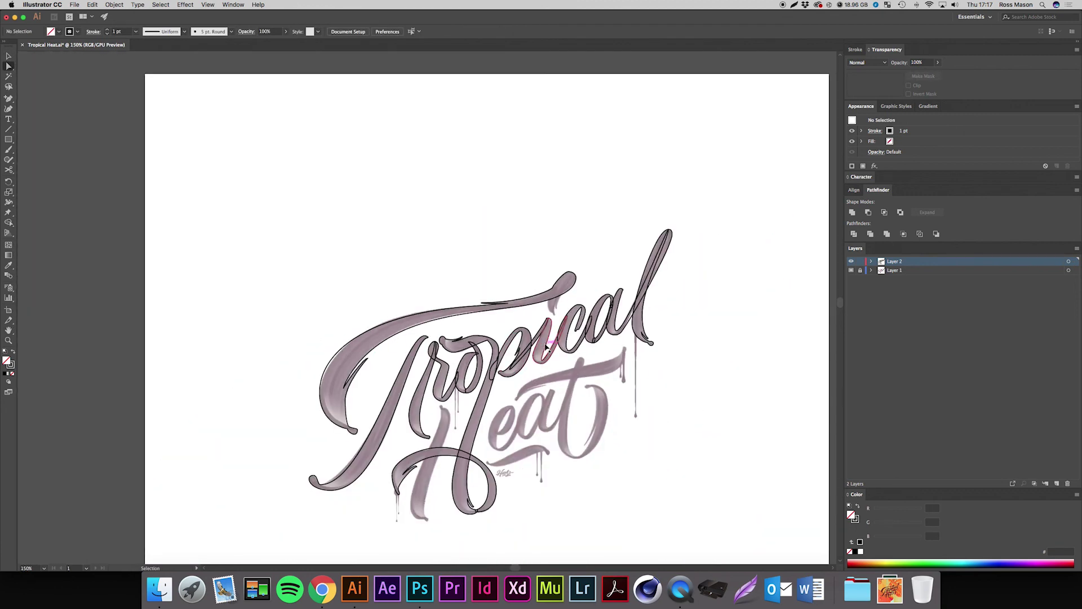
key("super+equal")
left_click(420, 317)
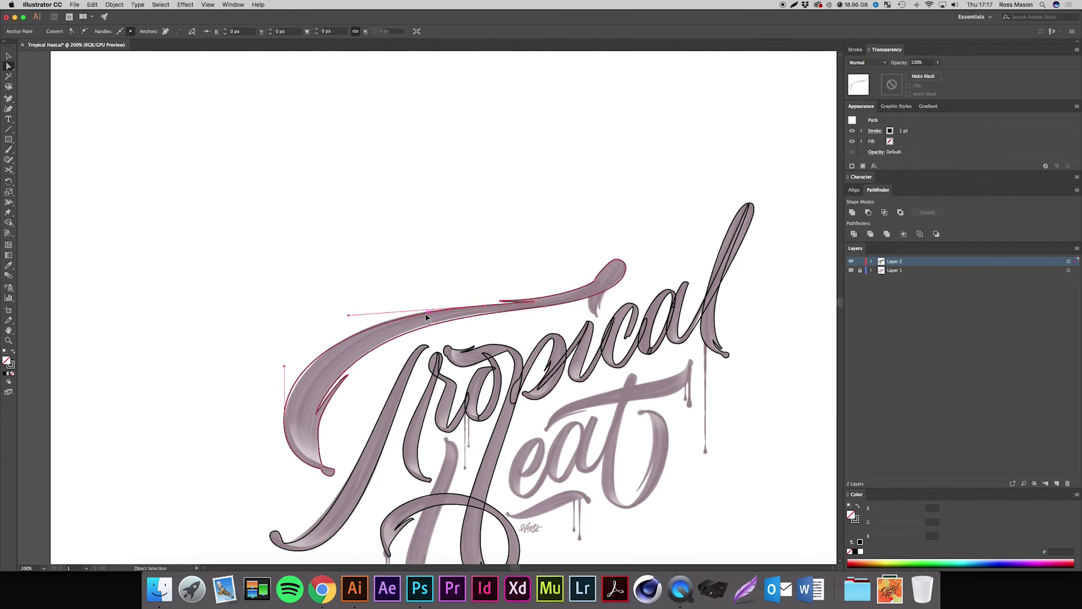
key("super+equal")
key("super+equal")
key("super+equal")
key("super+equal")
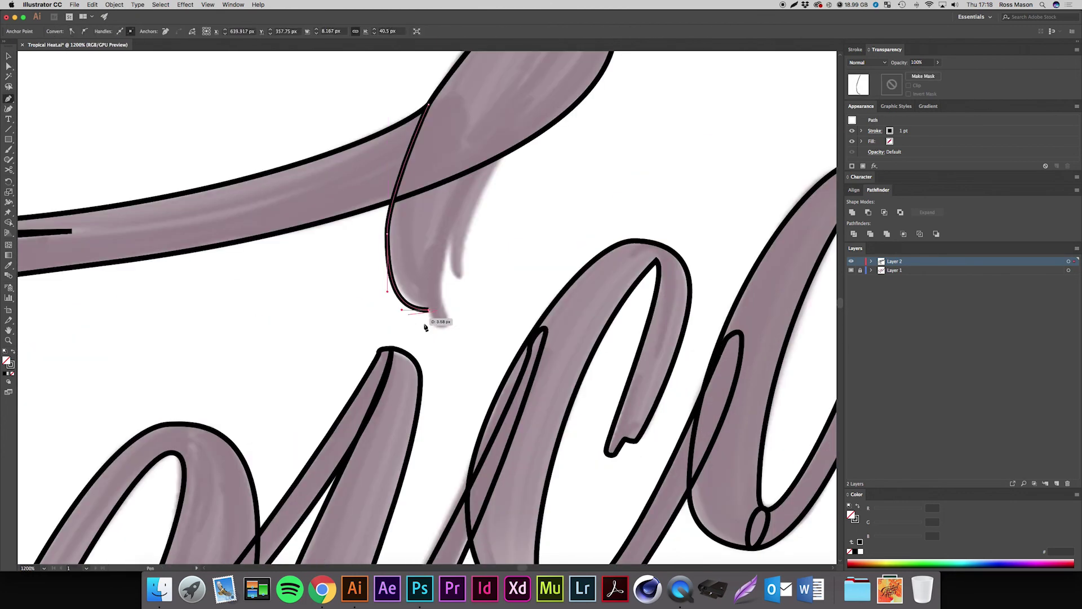
key("super+minus")
key("super+minus")
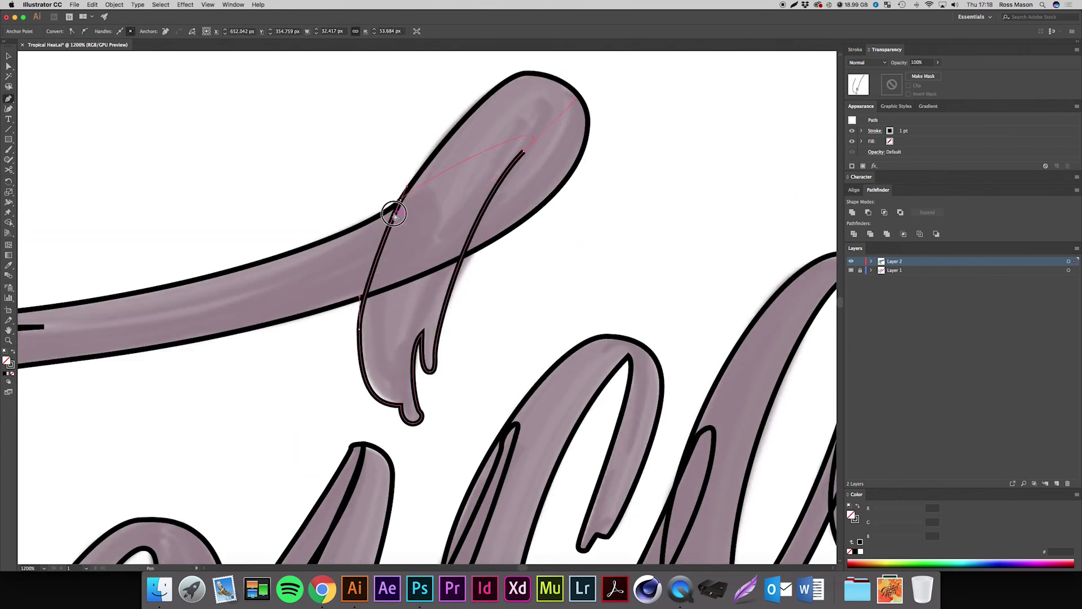
key("super+0")
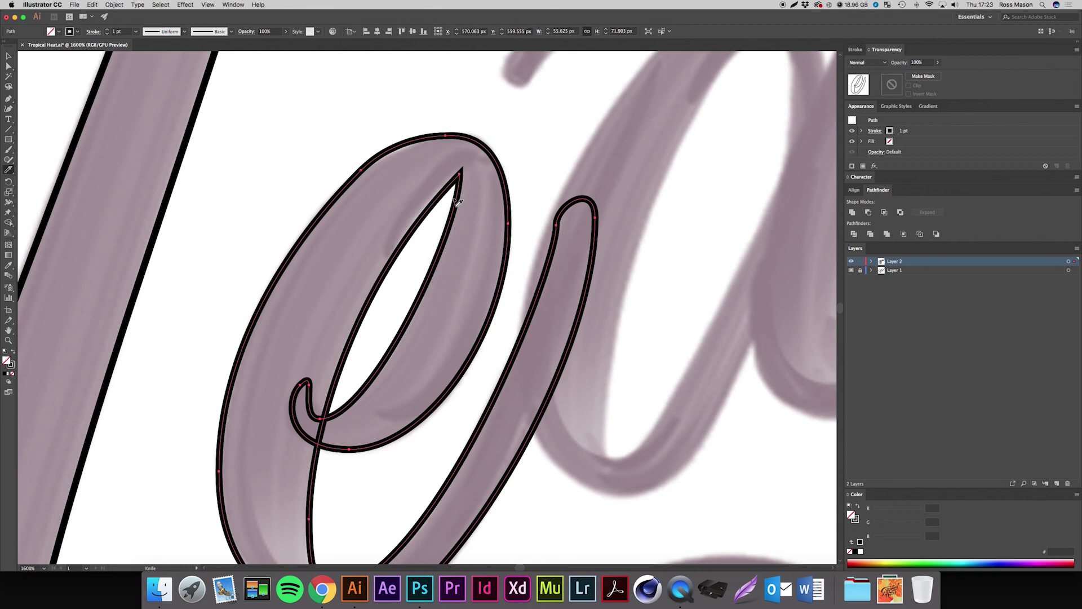
- Cut the "e" of "Heat" with the Knife tool at its upper bend and where the loop crosses the stem, and select the loop piece
mouse_move(458, 200)
left_mouse_down()
mouse_move(470, 151)
mouse_move(470, 181)
mouse_move(506, 96)
left_mouse_up()
left_click_drag(519, 161, 543, 213)
key("v")
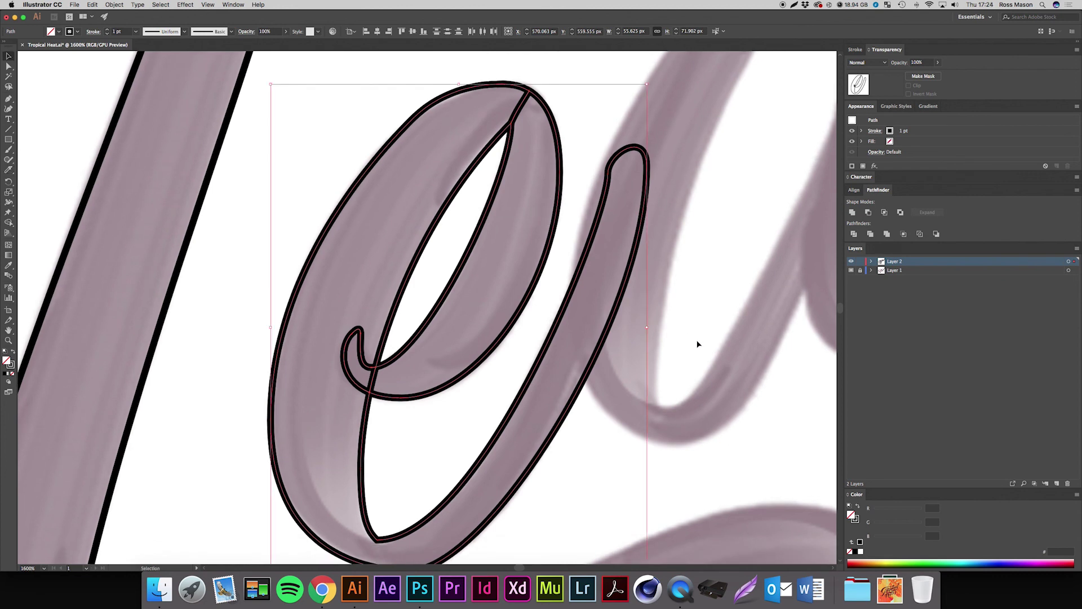
left_click(697, 344)
left_click(537, 275)
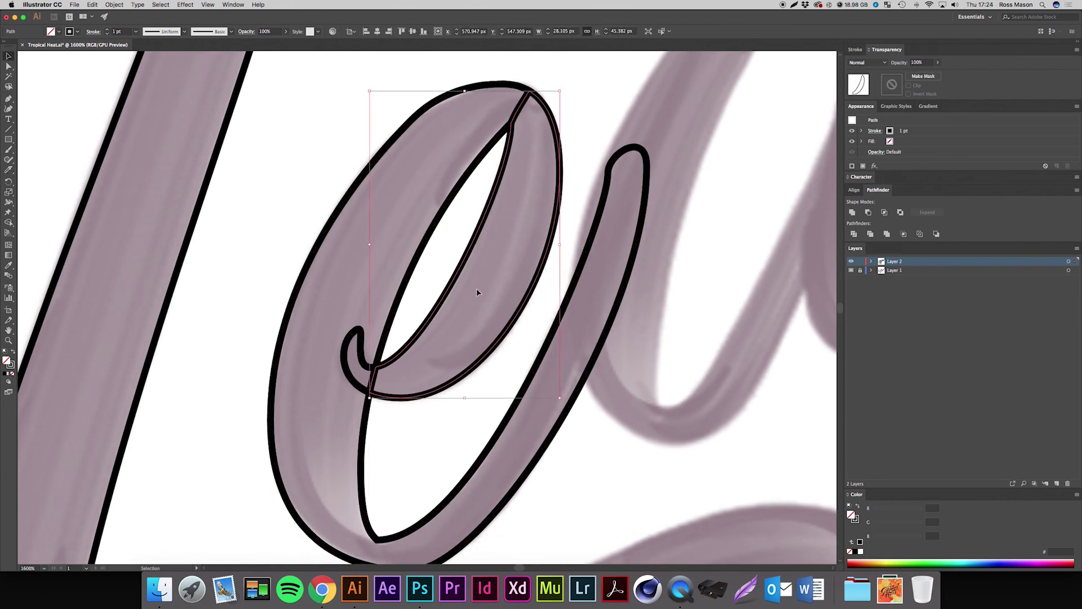
- Select both pieces of the "e" and merge the loop with its small hooked end using the Shape Builder tool
left_click(419, 252)
left_click(691, 385)
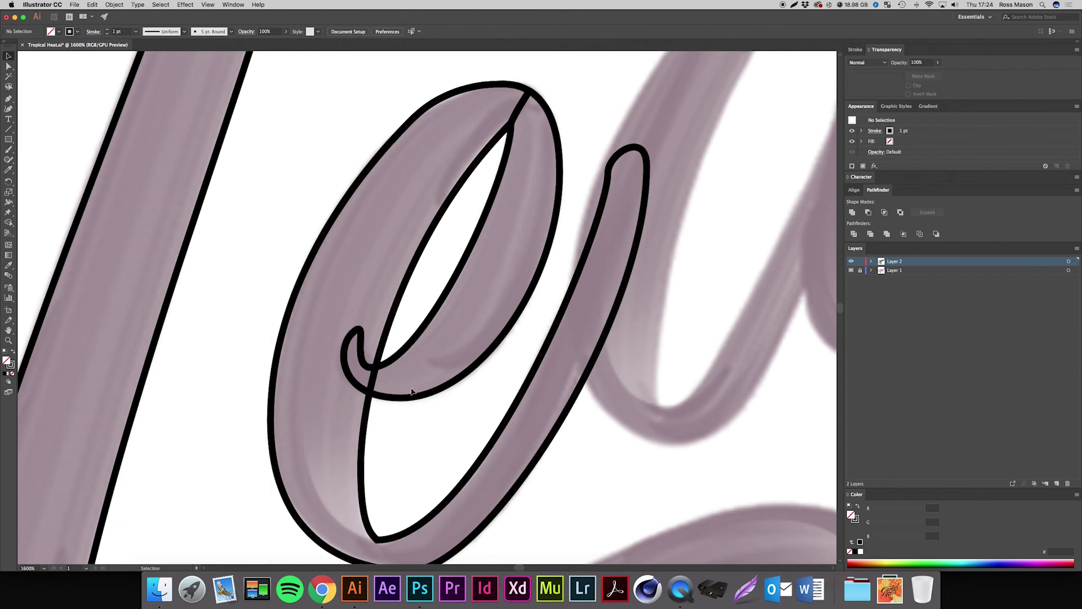
left_click(406, 394)
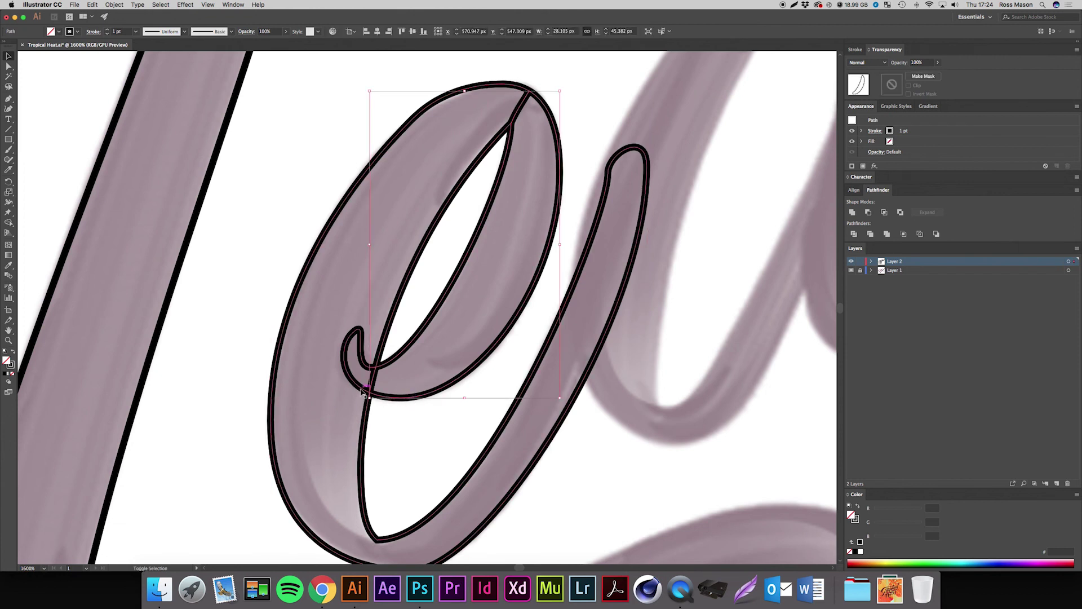
left_click(430, 413)
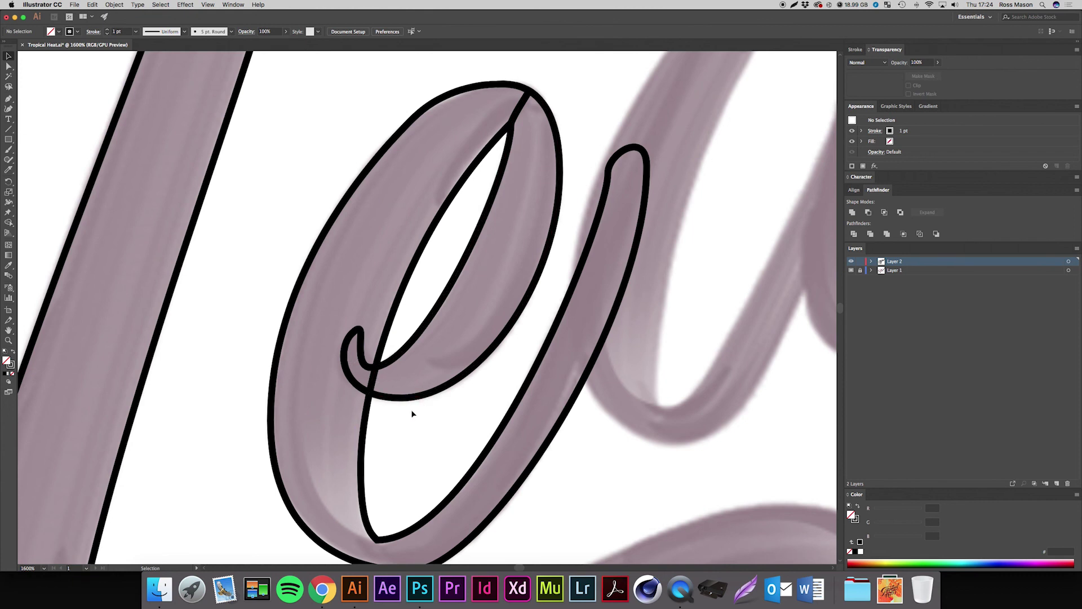
left_click(302, 301)
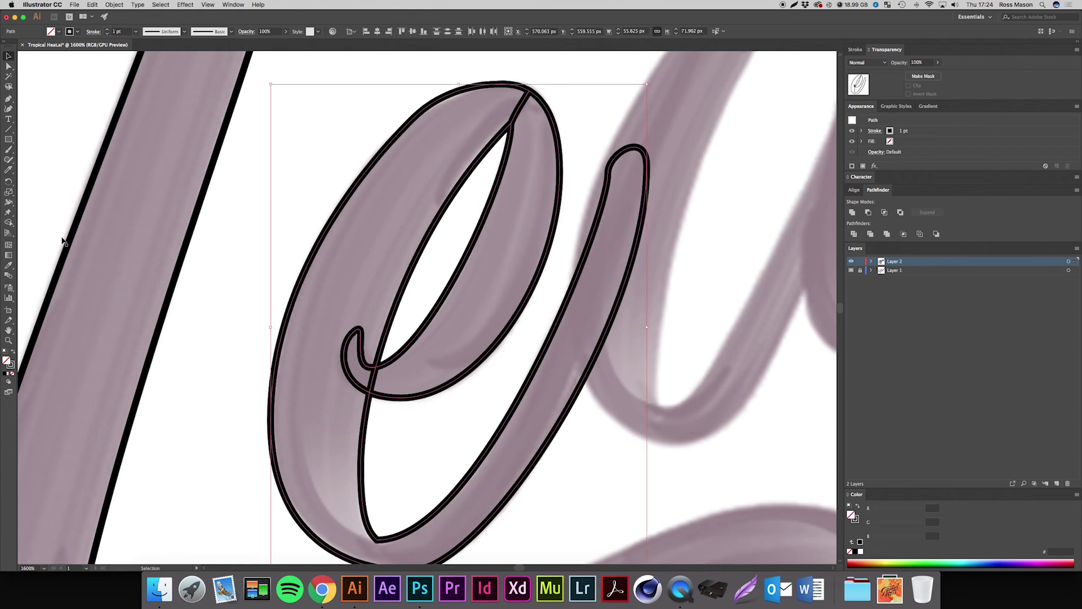
left_click(8, 222)
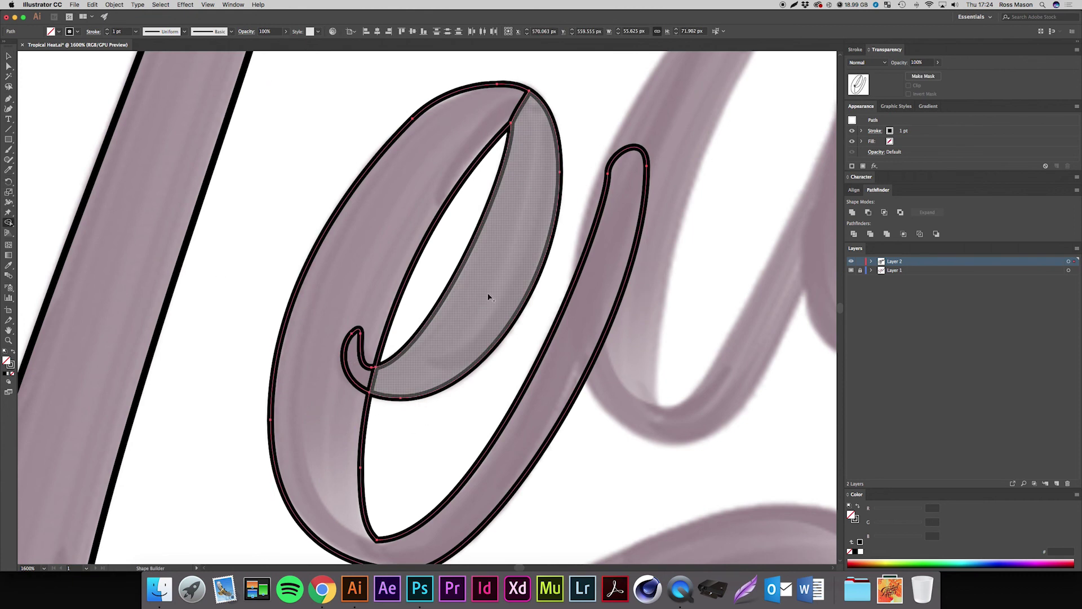
mouse_move(522, 202)
left_mouse_down()
mouse_move(508, 252)
mouse_move(437, 340)
mouse_move(382, 377)
mouse_move(358, 363)
left_mouse_up()
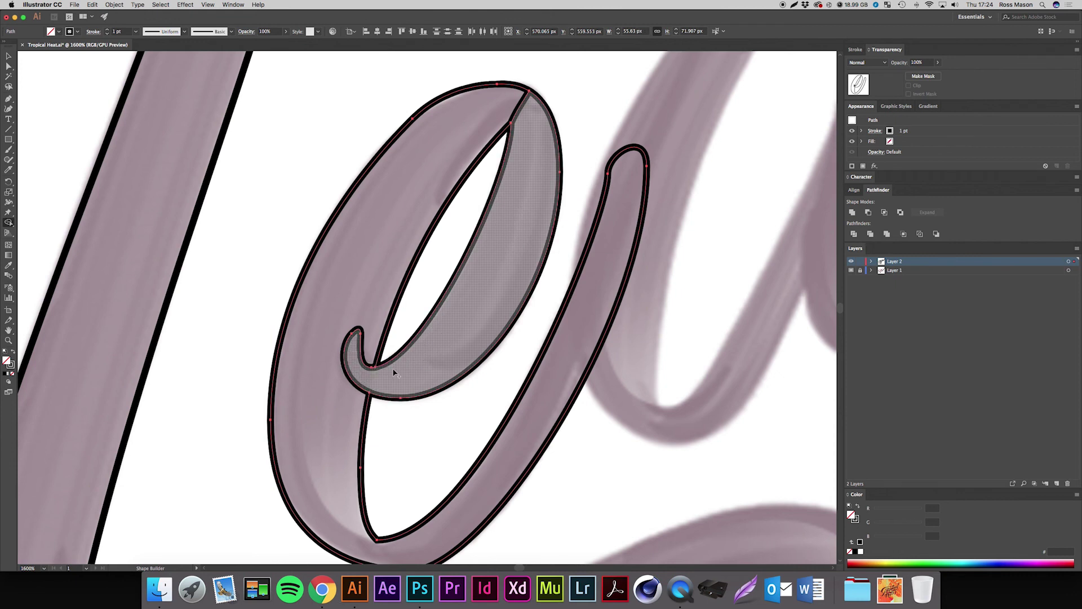
key("v")
left_click(647, 417)
left_click(403, 317)
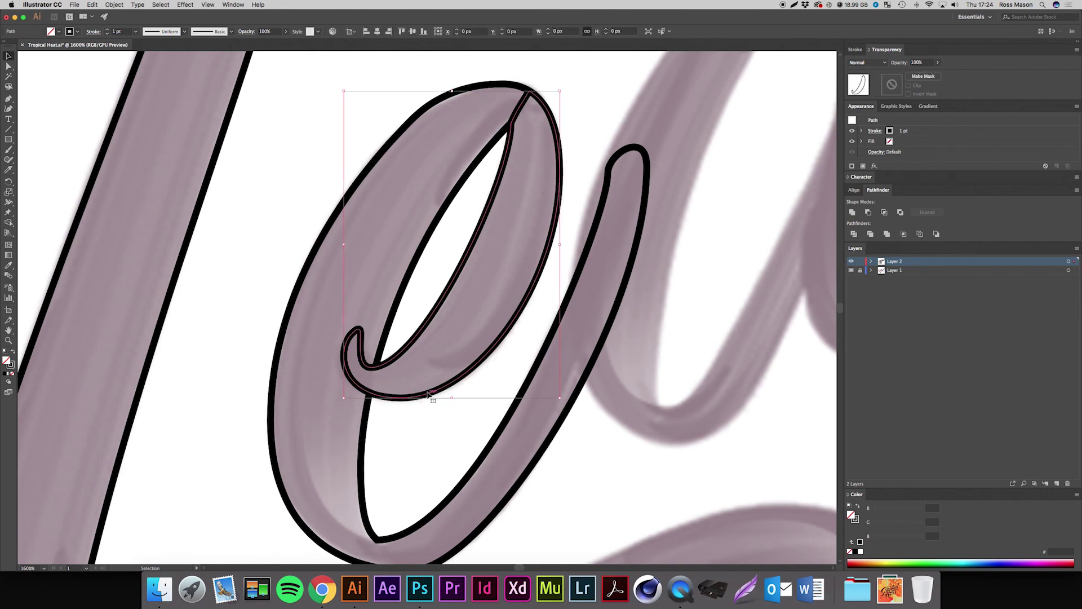
- Delete the three anchor points of the hook from the main stroke of the "e" where the loop crosses it
left_click(392, 312)
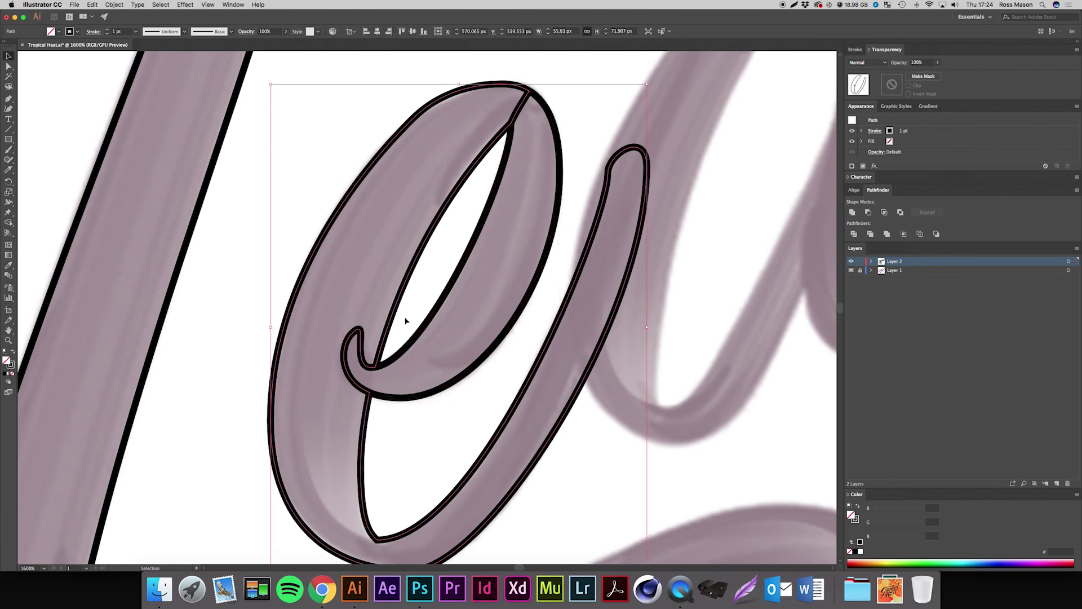
left_click_drag(404, 314, 496, 298)
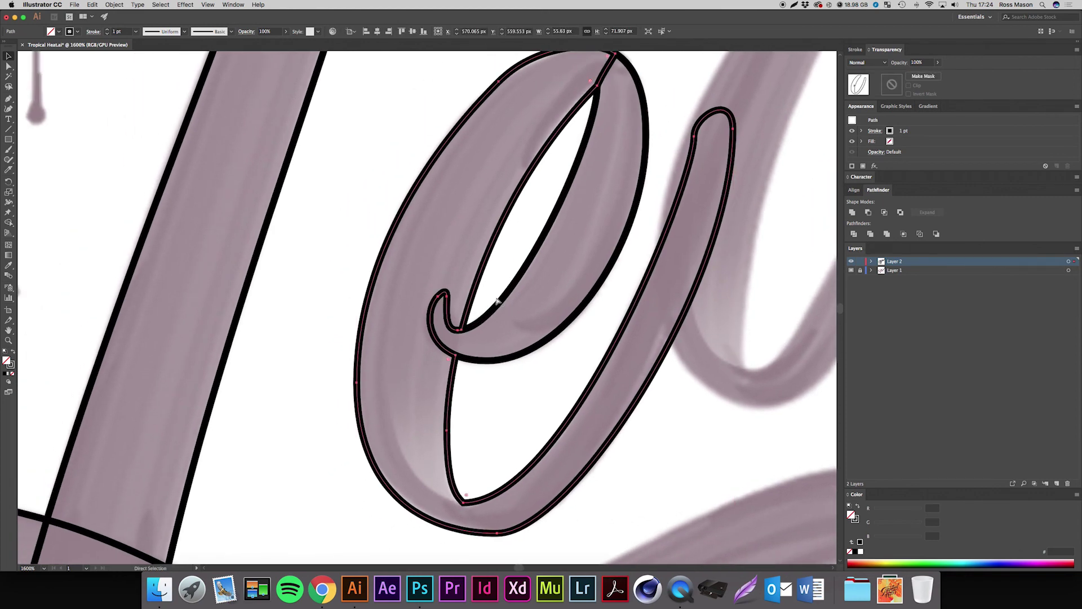
key("super+equal")
key("super+equal")
key("super+equal")
left_click_drag(375, 320, 647, 280)
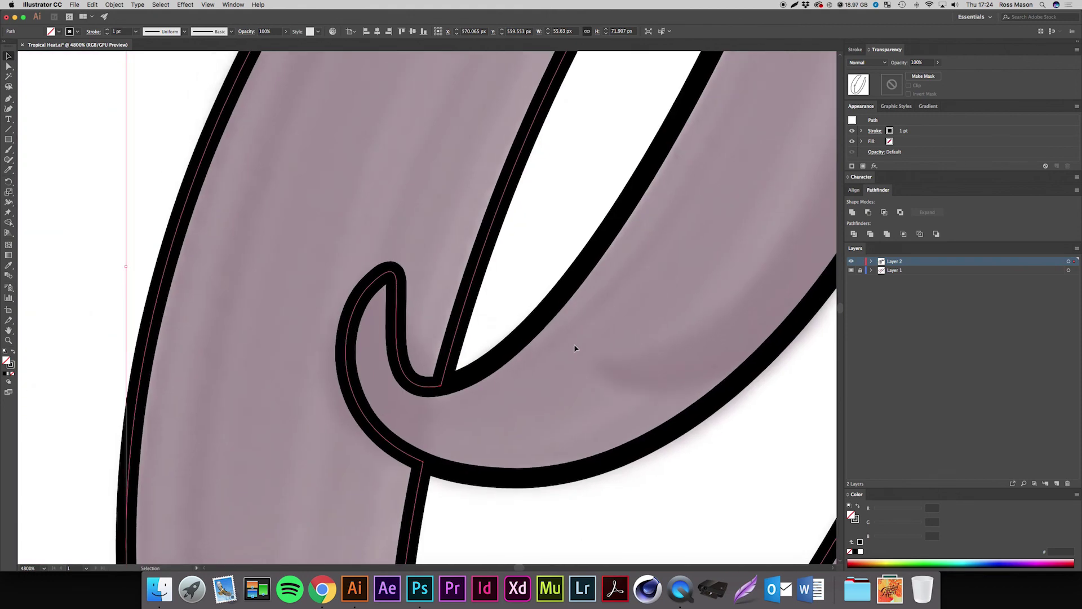
key("minus")
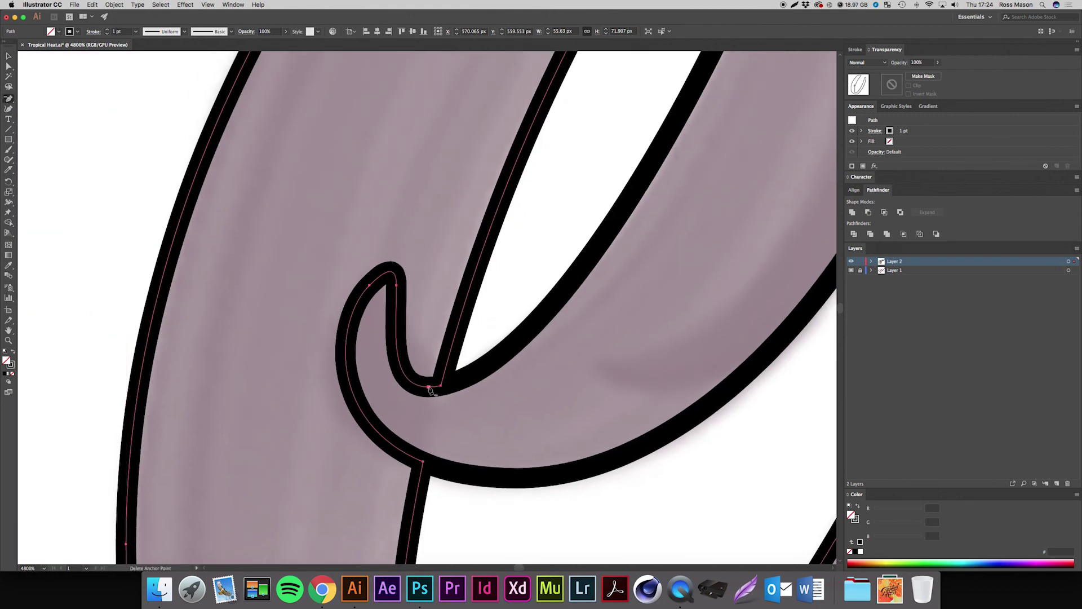
left_click(429, 387)
left_click(397, 286)
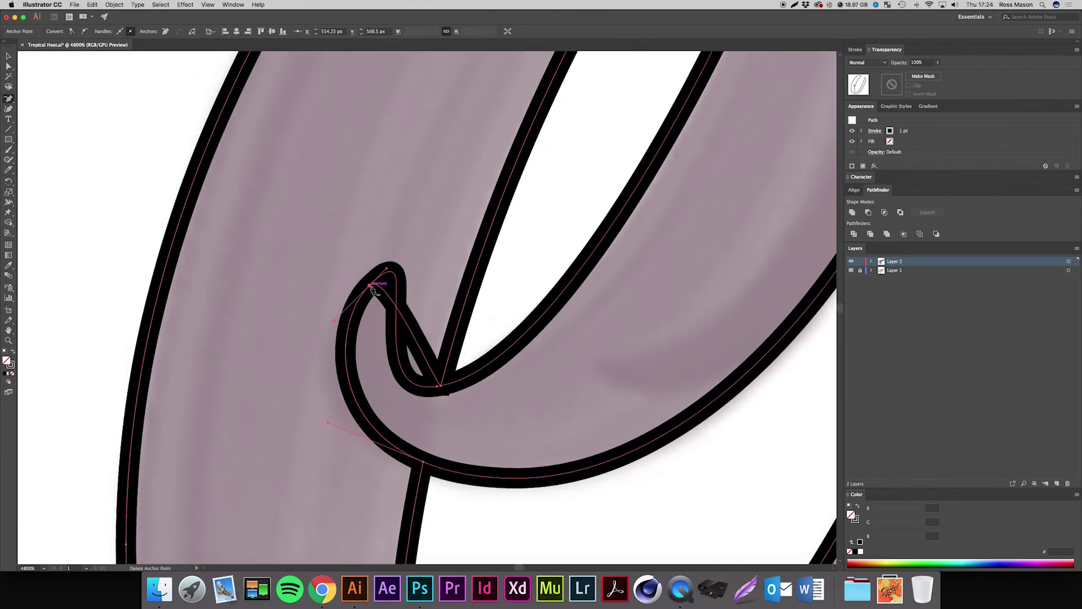
left_click(370, 286)
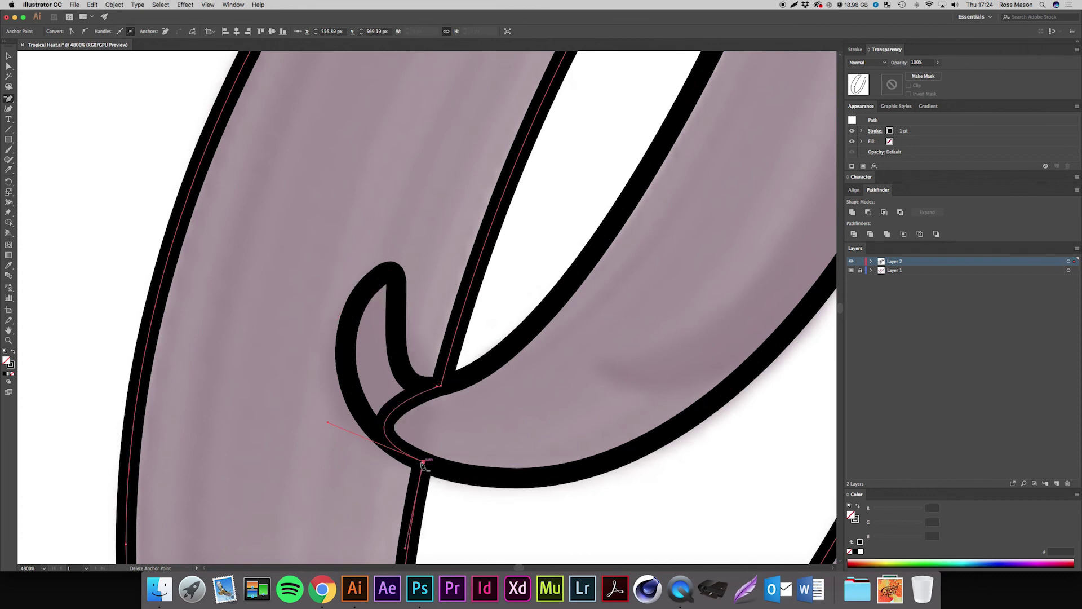
- Isolate the main stroke of the "e" and pull in the leftover handle at the lower crossing so its inner edge runs smoothly beneath the loop
key("a")
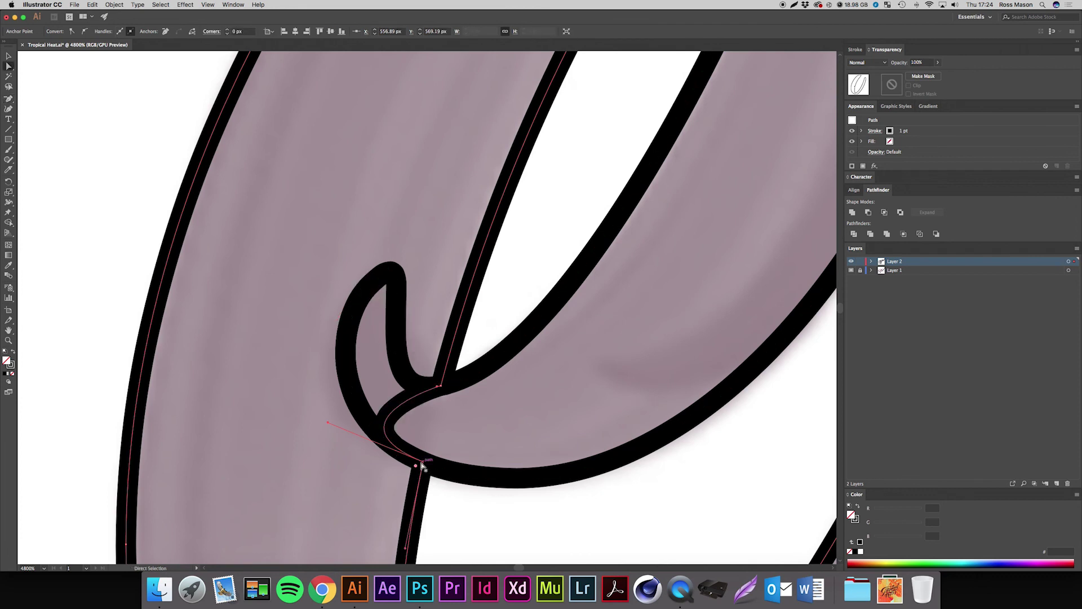
left_click(327, 425)
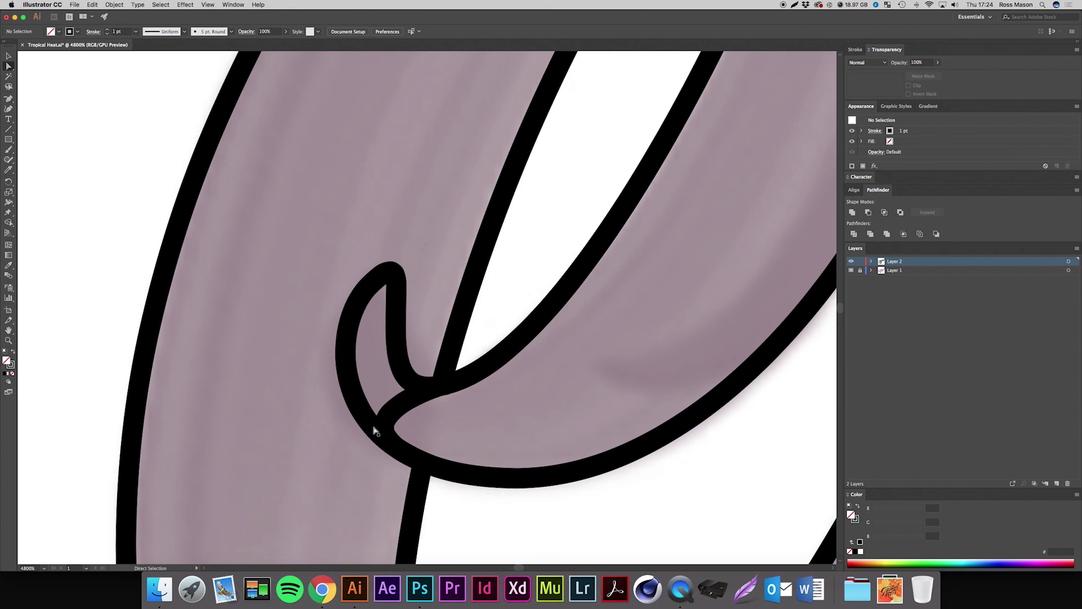
left_click(418, 503)
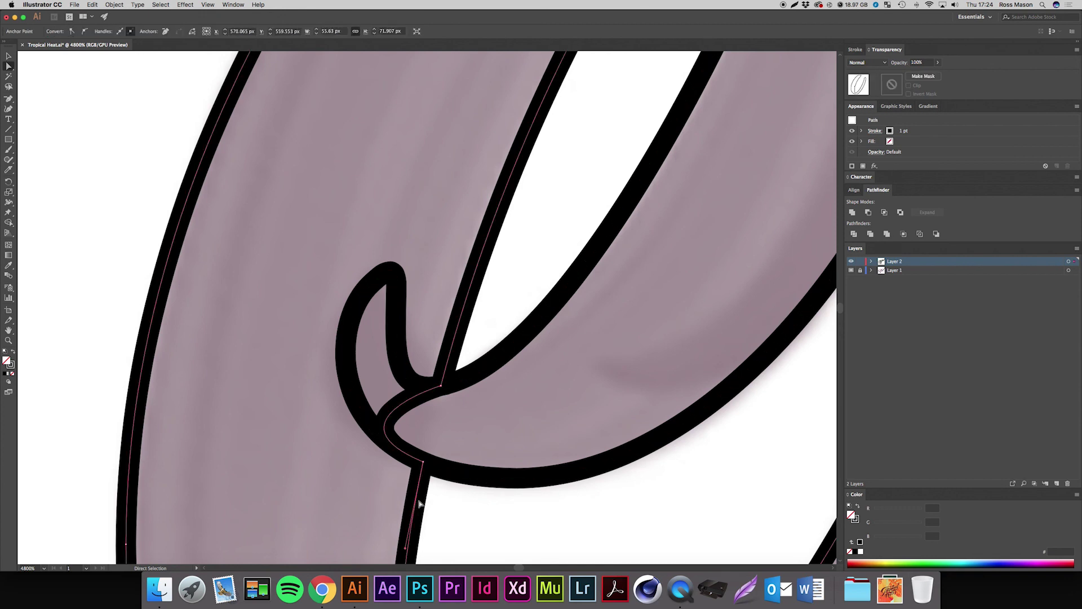
key("v")
double_click(418, 503)
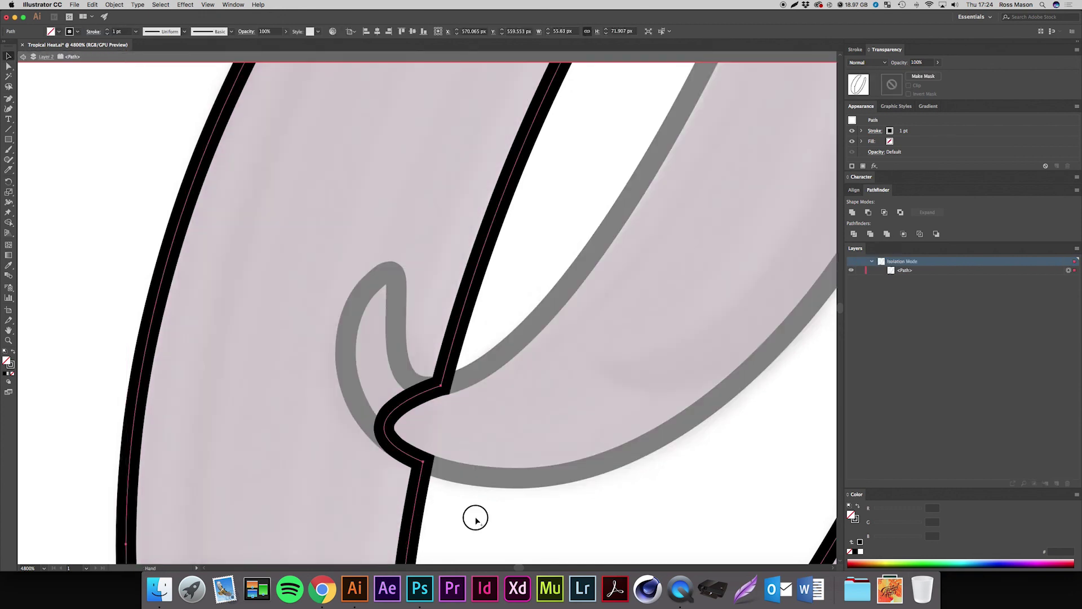
scroll(445, 451, "down", 3)
key("a")
left_click(397, 371)
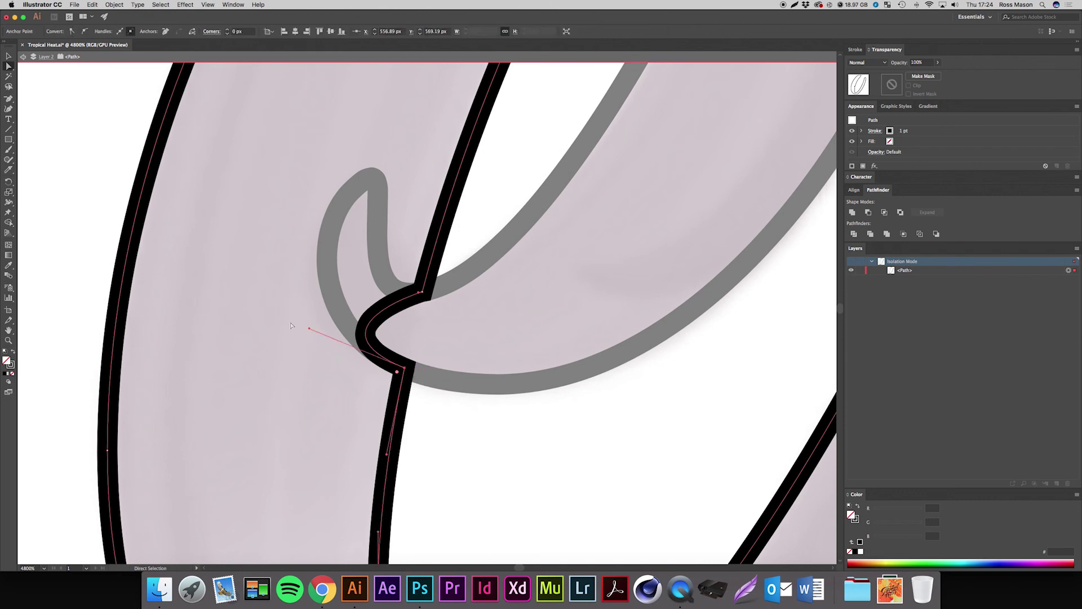
mouse_move(310, 329)
left_mouse_down()
mouse_move(433, 339)
mouse_move(411, 338)
mouse_move(418, 298)
left_mouse_up()
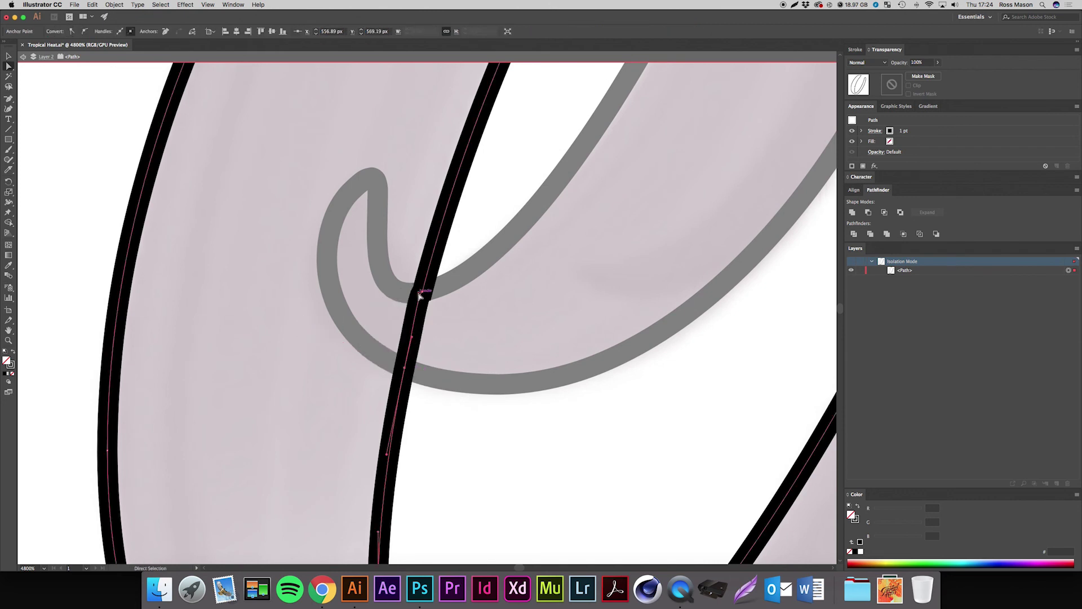
left_click(444, 361)
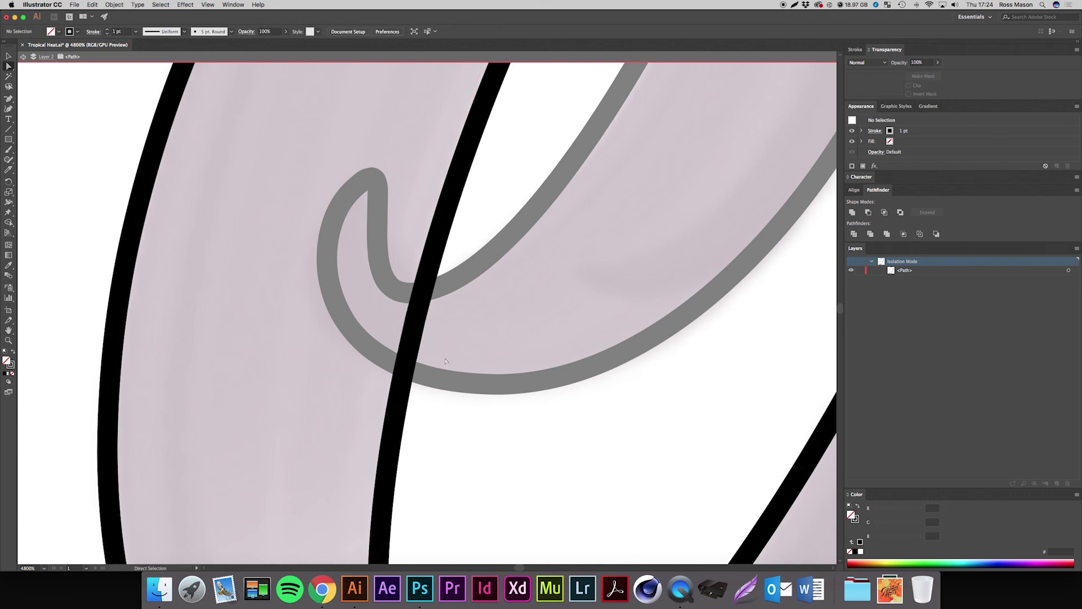
key("v")
double_click(444, 361)
- Select both pieces of the "e" and swap their fill and stroke, giving them a black fill and no stroke
left_click(444, 381)
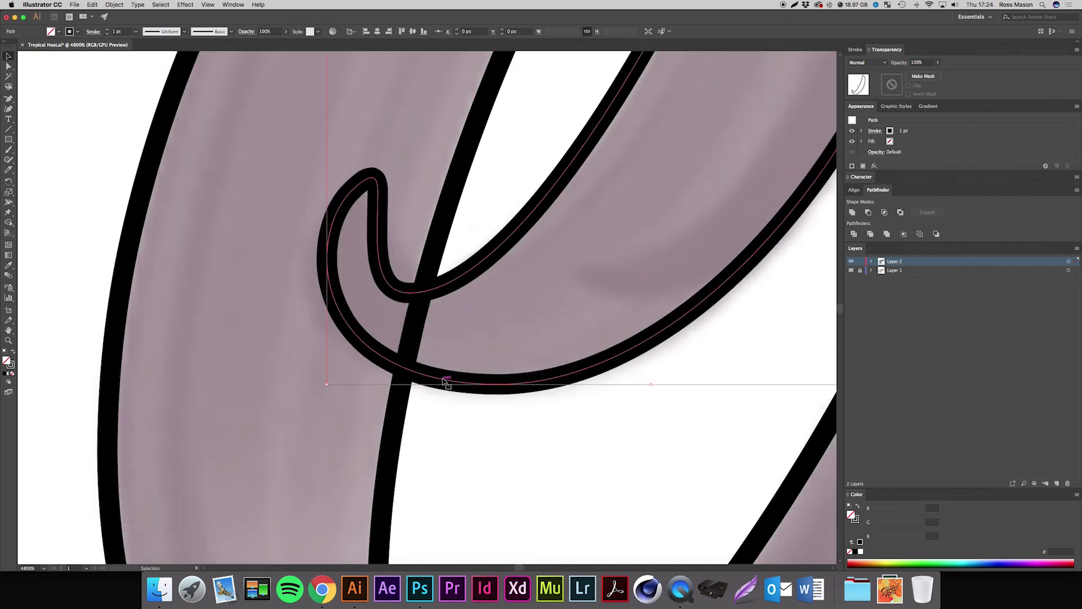
key("super+minus")
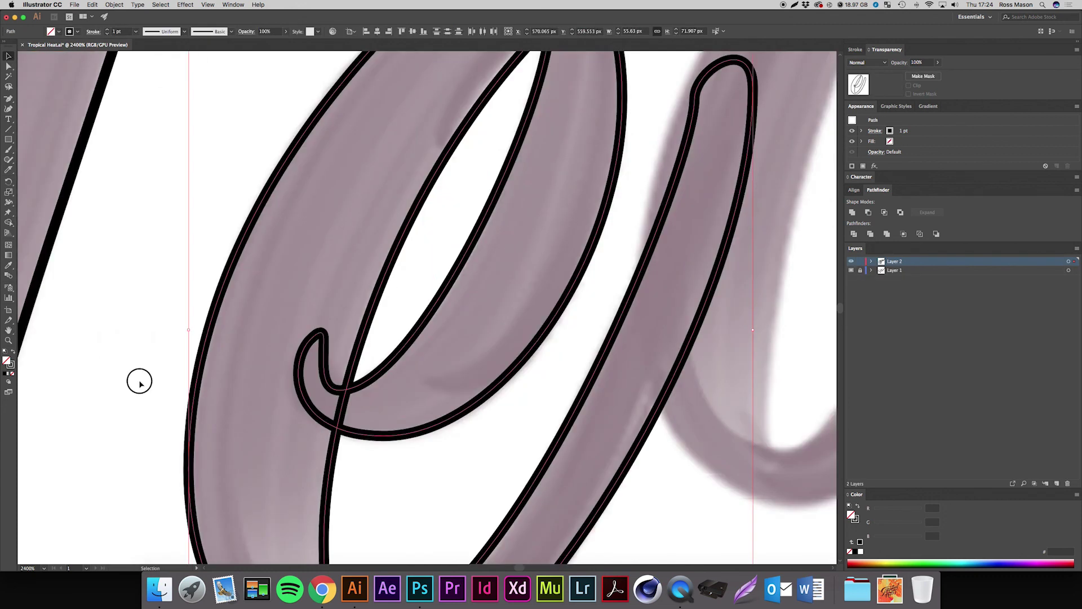
left_click(14, 350)
left_click(374, 434)
left_click(376, 414)
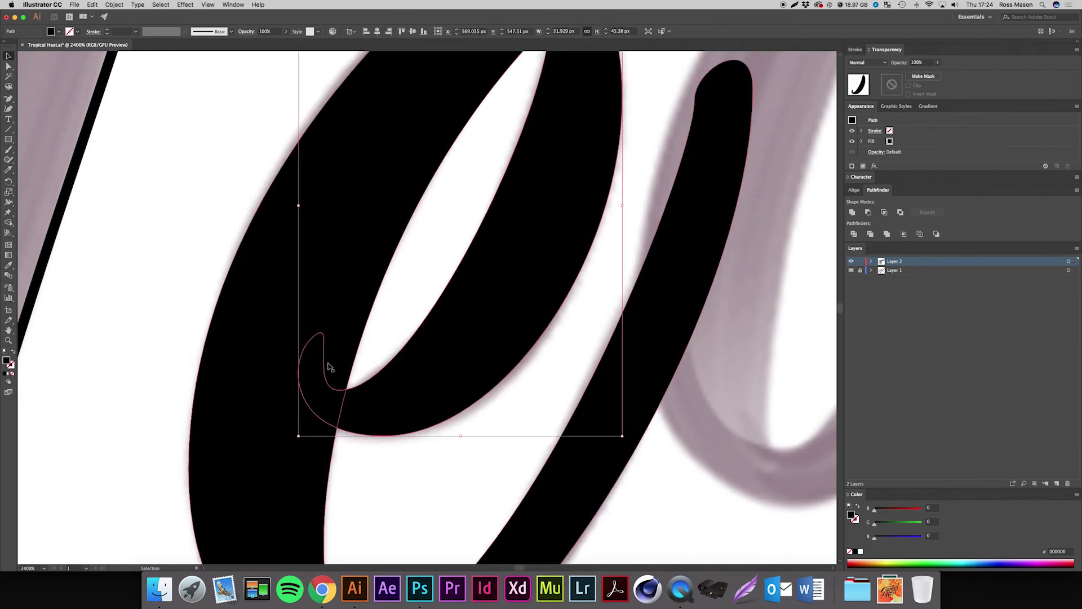
- Examine the filled "e" where the loop's hooked end overlaps the inner edge of the main stroke
left_click(392, 351)
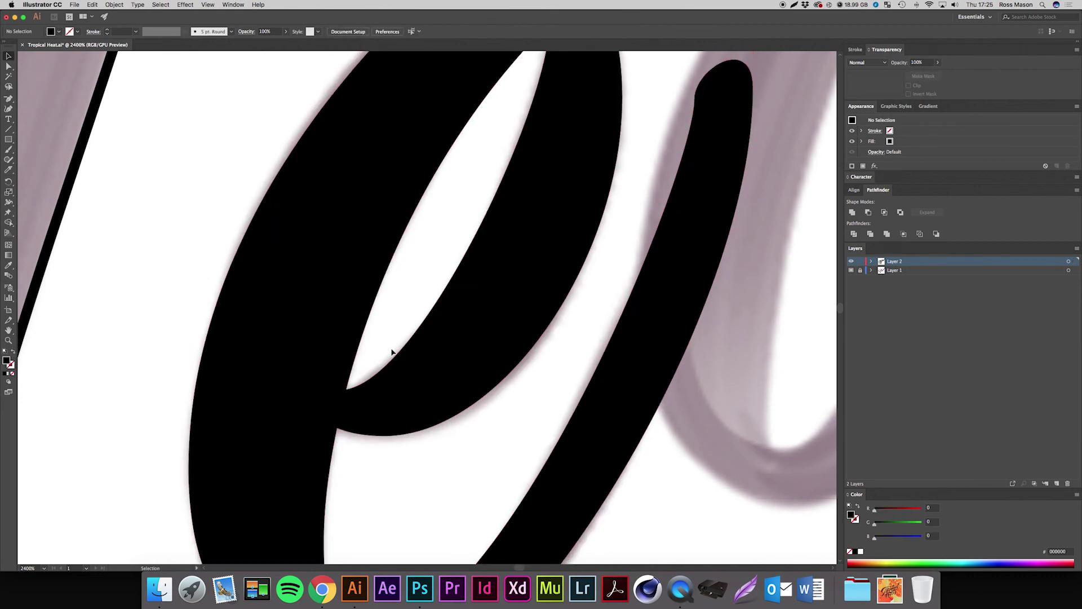
left_click(349, 386)
key("a")
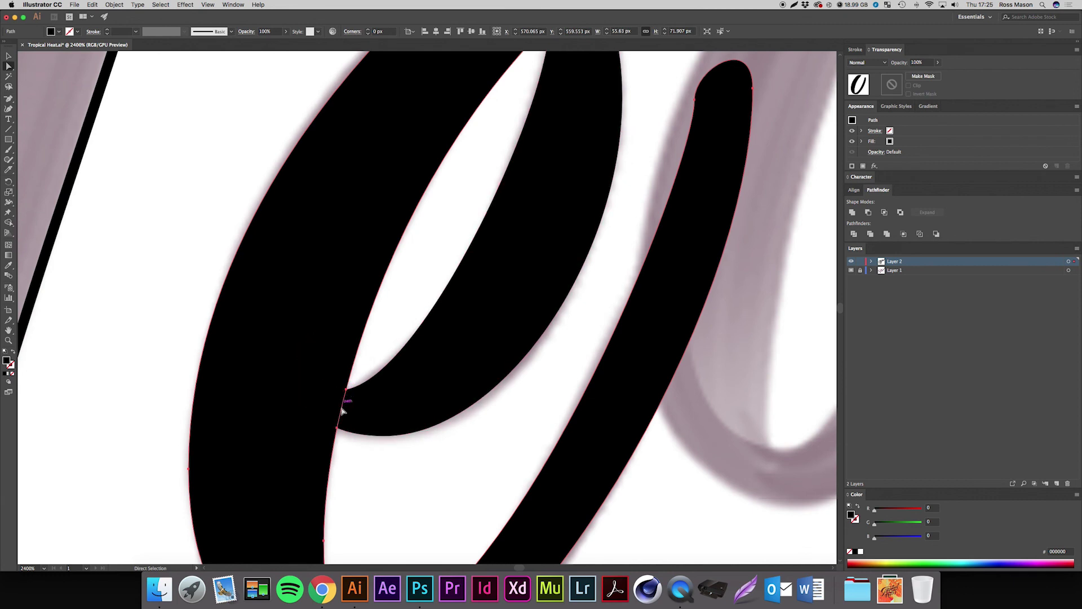
left_click(346, 390)
left_click_drag(348, 394, 340, 414)
key("v")
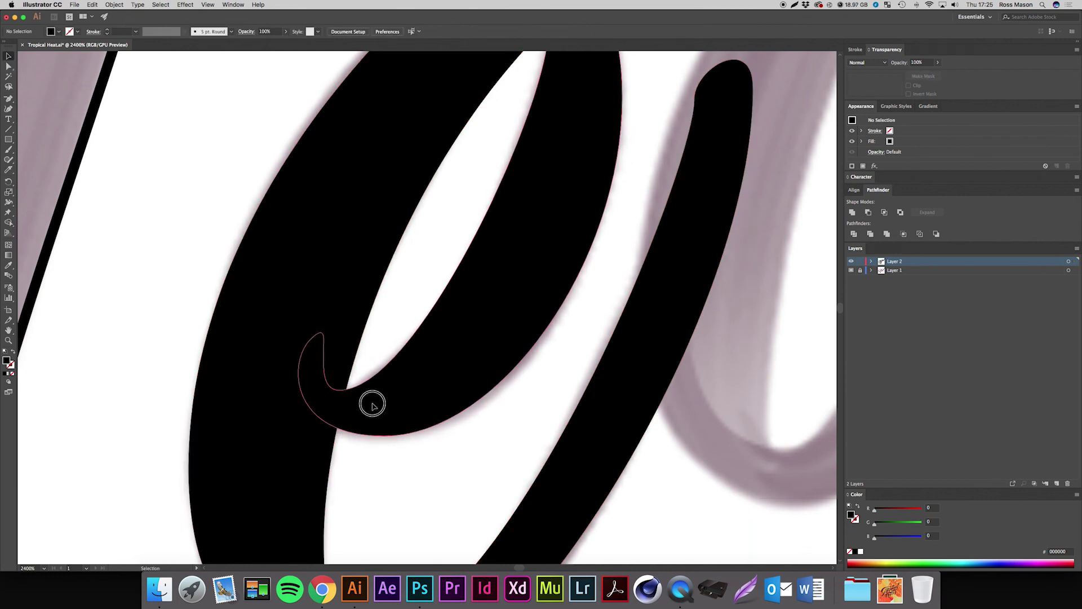